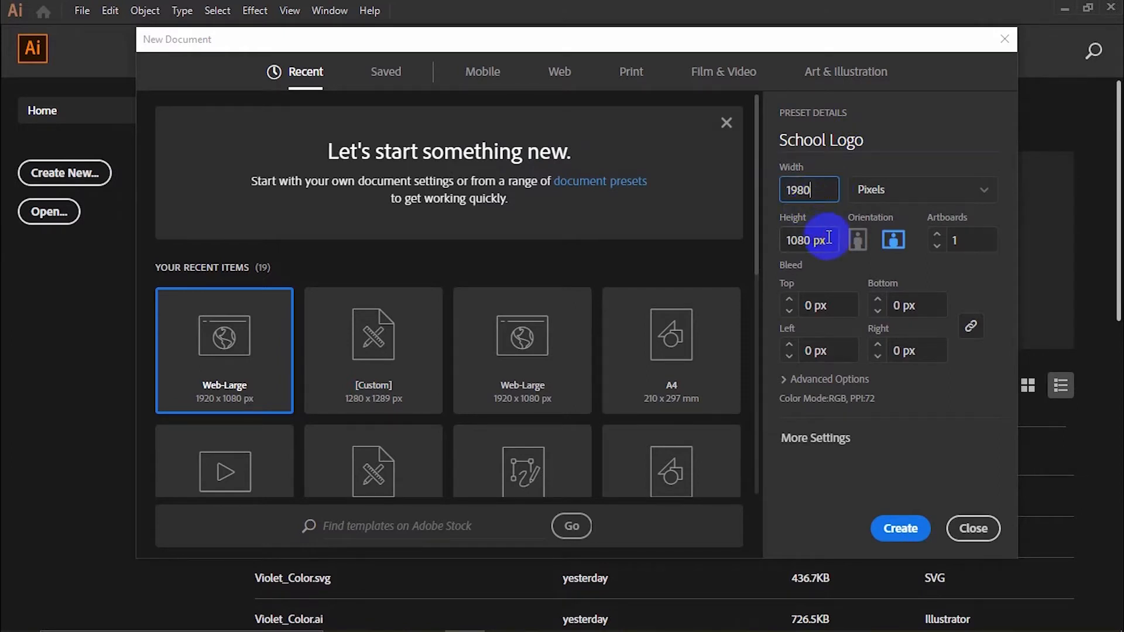
# Create the School Logo document at 1980 by 1980 px with pixels as the unit.
pyautogui.click(905, 199)
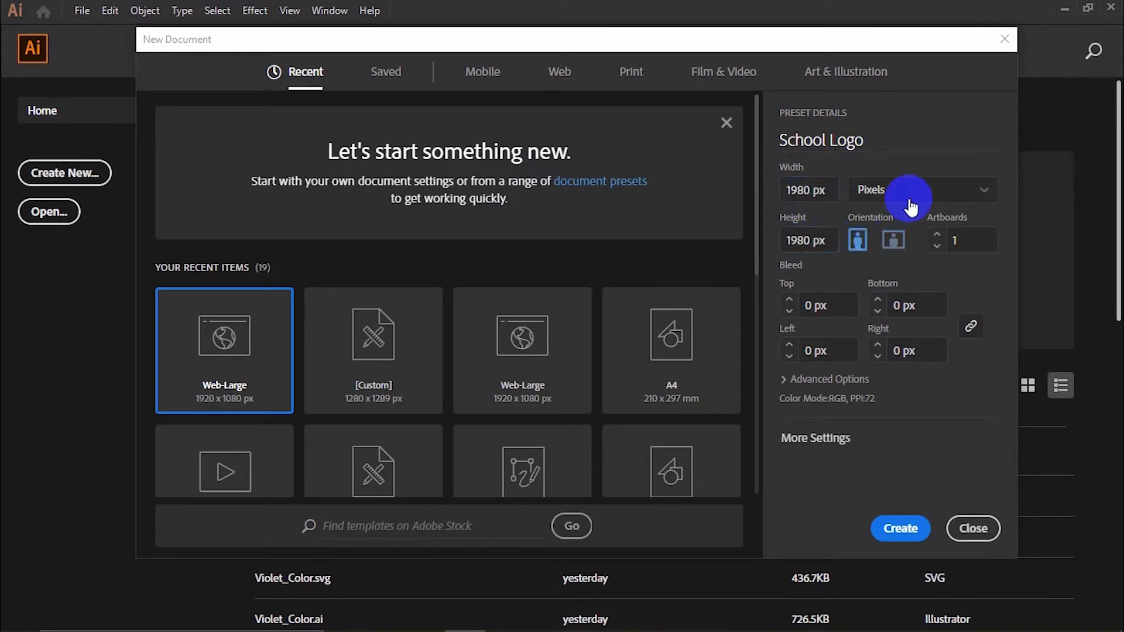
pyautogui.click(901, 362)
pyautogui.click(899, 529)
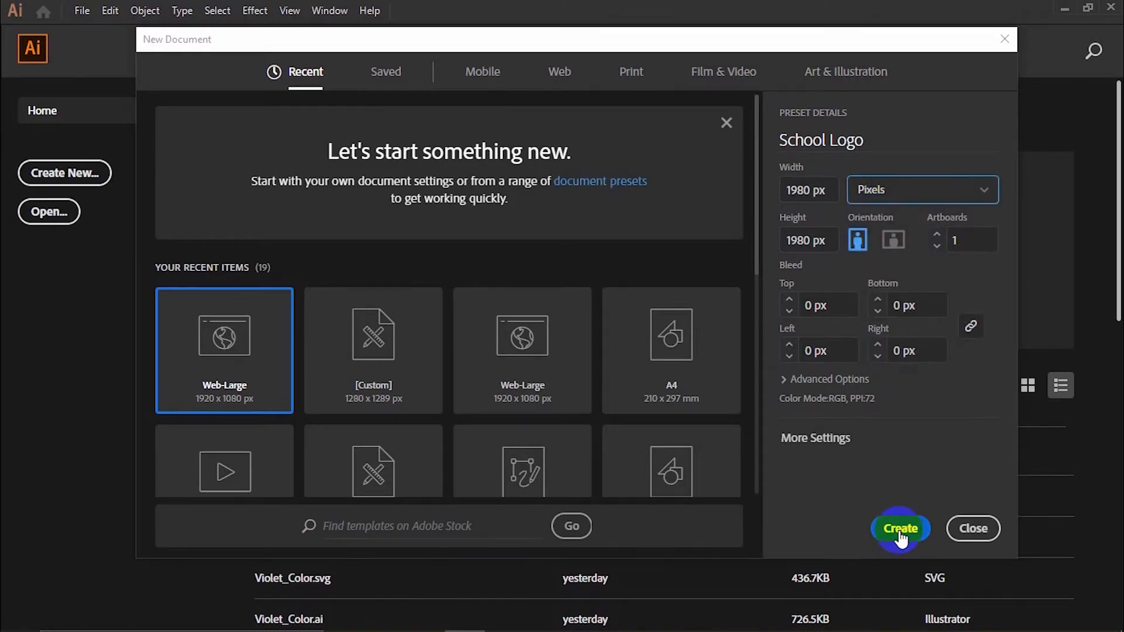
# Set the workspace to Essentials Classic.
pyautogui.click(342, 11)
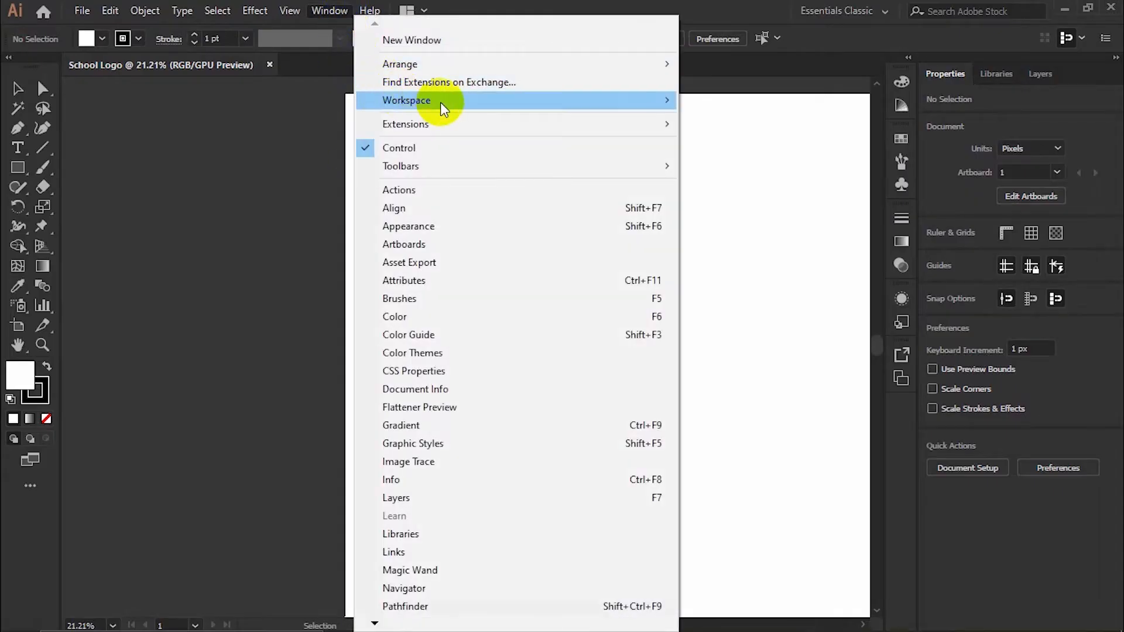
pyautogui.moveTo(595, 104)
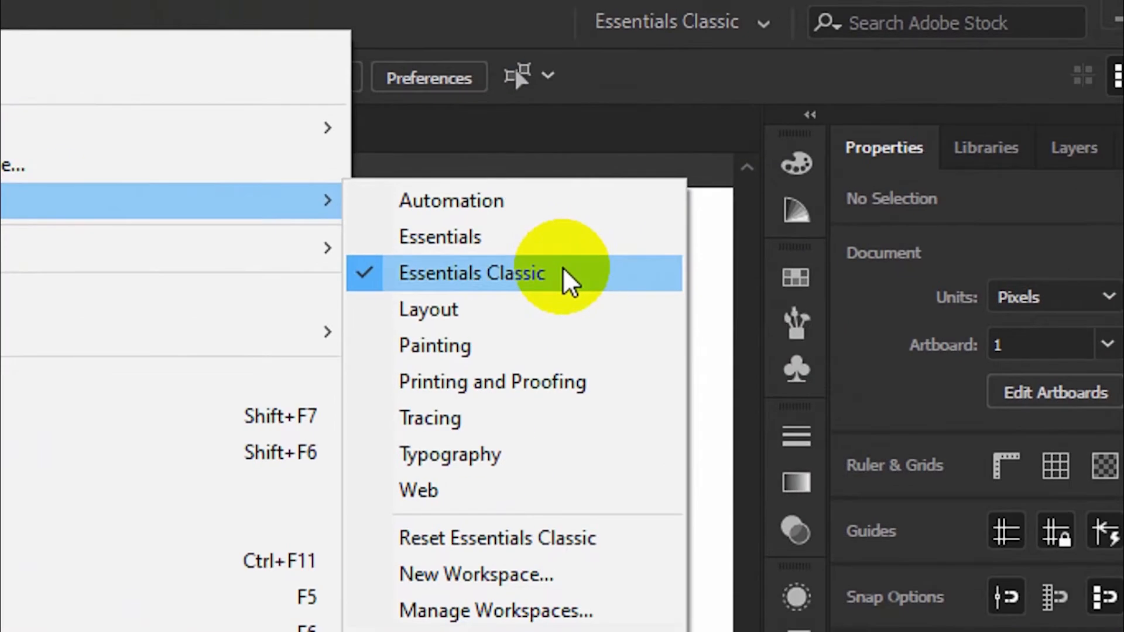
pyautogui.click(785, 137)
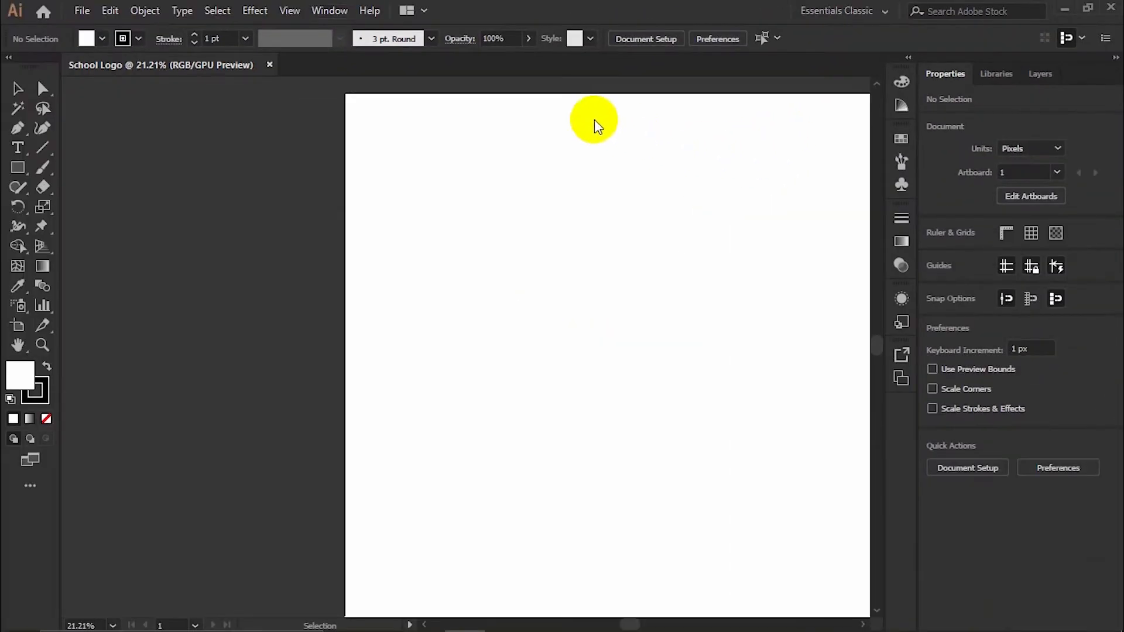
# Draw a circle about 1426 px in diameter with the Ellipse tool, centred near the artboard's upper-left corner.
pyautogui.click(283, 16)
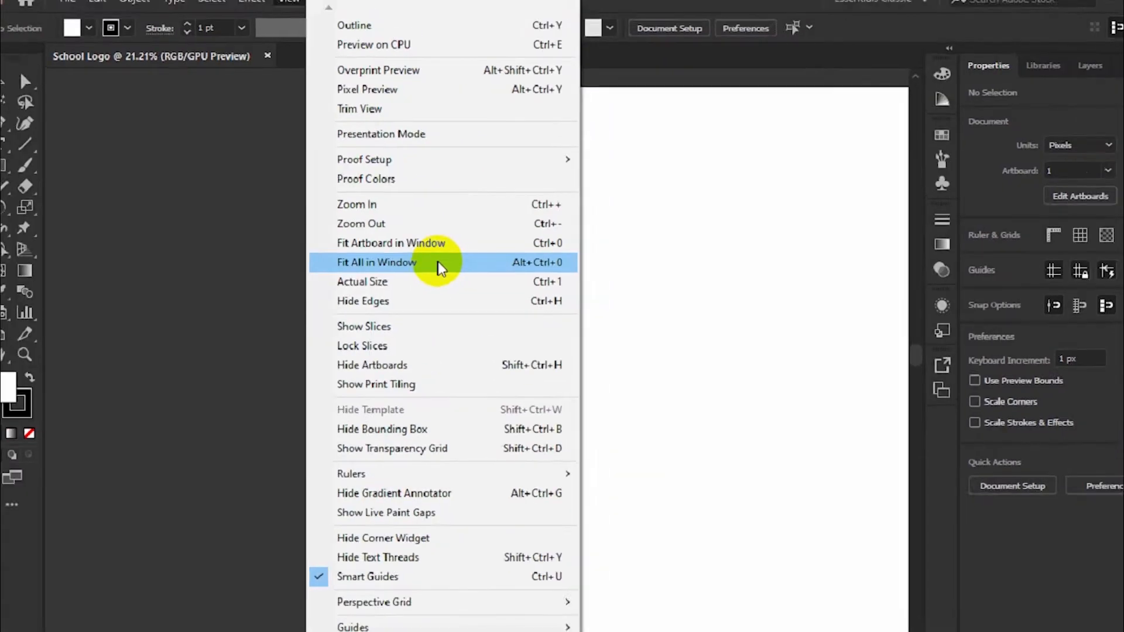
pyautogui.click(563, 316)
pyautogui.click(17, 170)
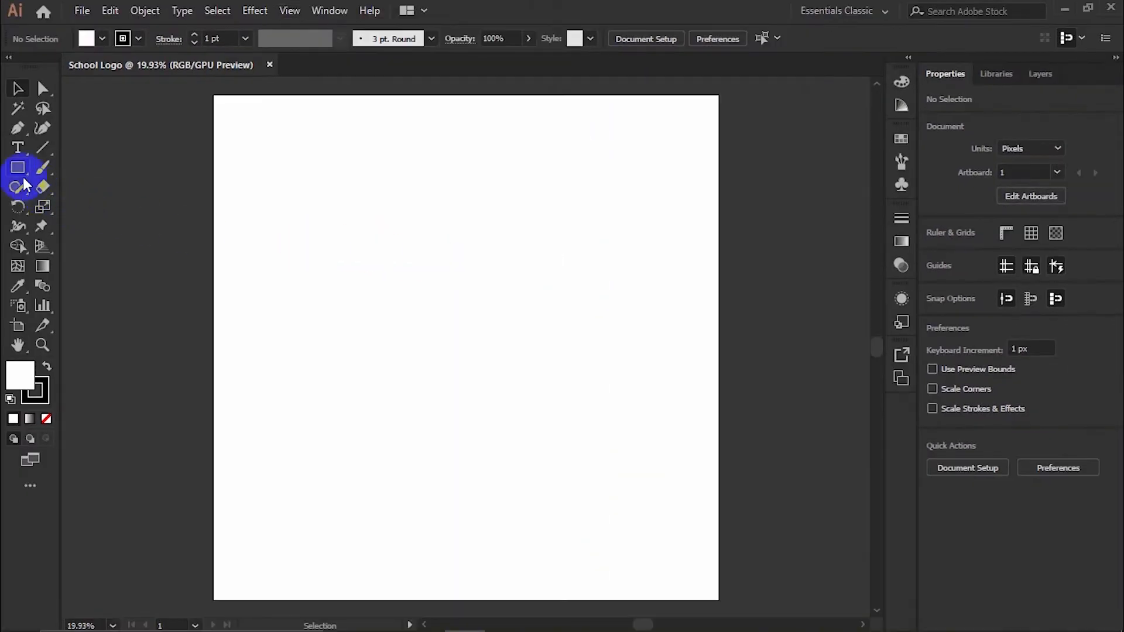
pyautogui.click(16, 170)
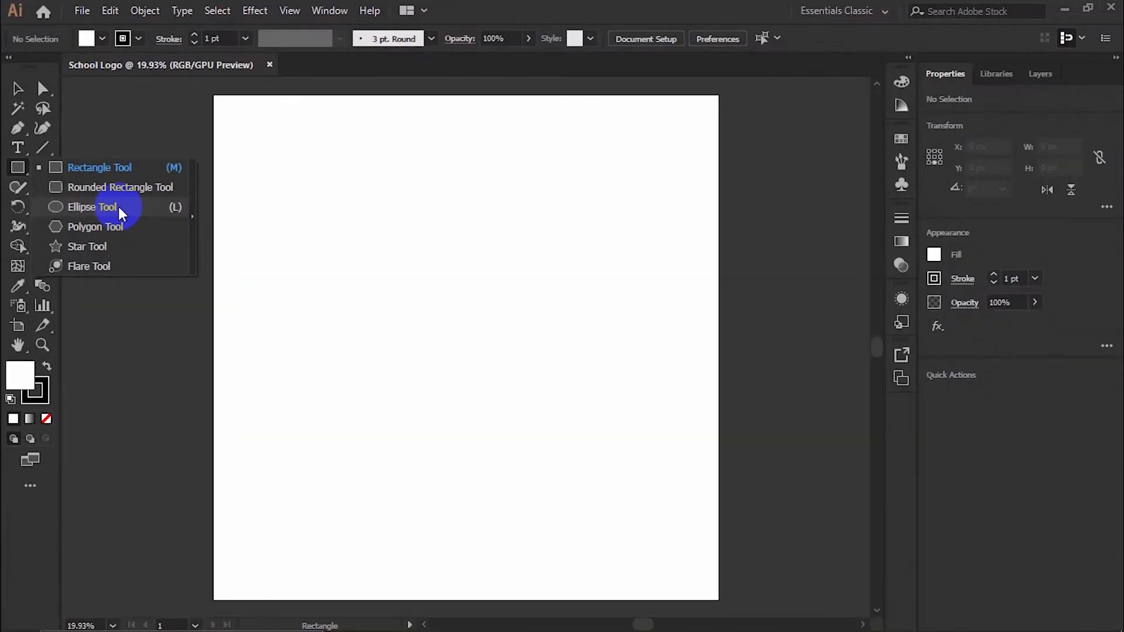
pyautogui.click(237, 337)
pyautogui.moveTo(259, 153)
pyautogui.mouseDown()
pyautogui.moveTo(338, 316)
pyautogui.moveTo(533, 418)
pyautogui.moveTo(727, 592)
pyautogui.moveTo(649, 494)
pyautogui.moveTo(440, 323)
pyautogui.mouseUp()
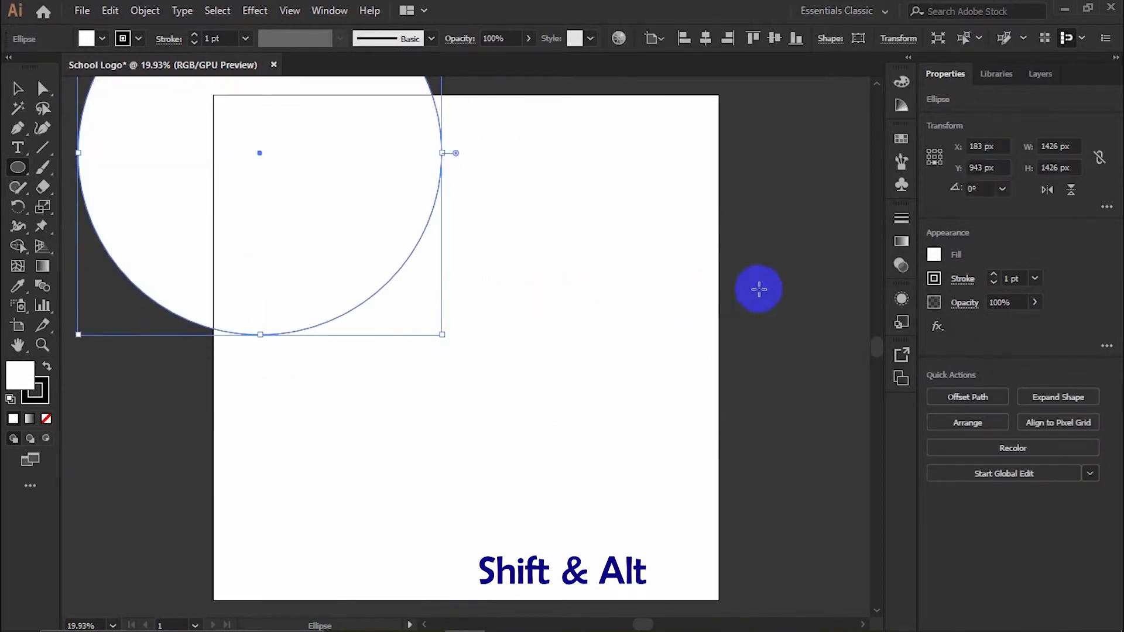
# Fill the circle with dark green and remove its stroke.
pyautogui.click(934, 258)
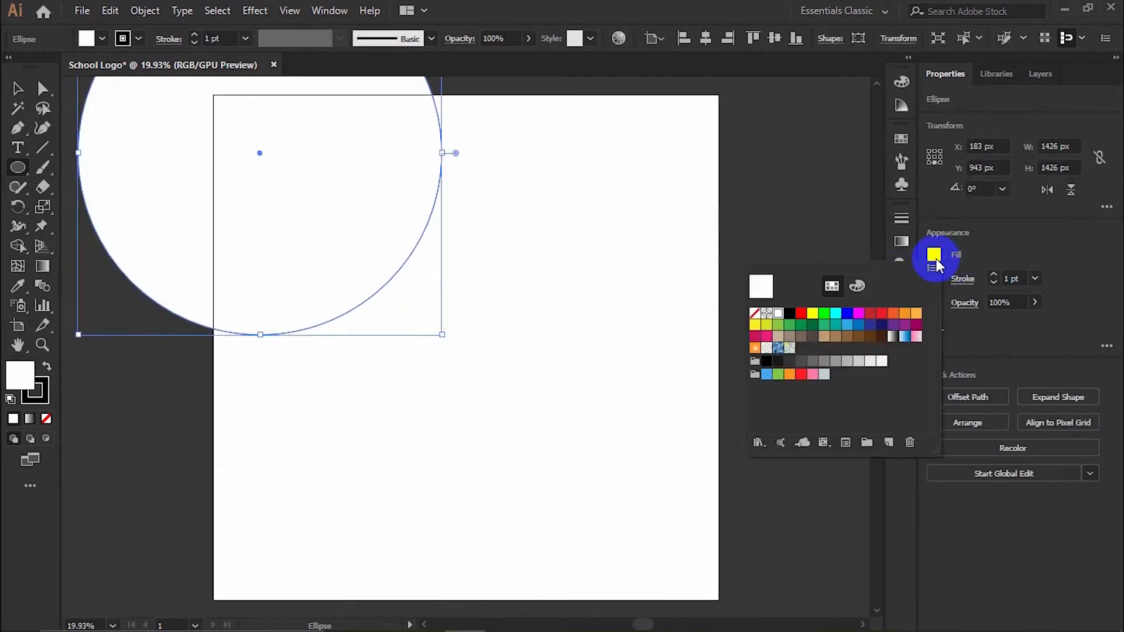
pyautogui.click(815, 328)
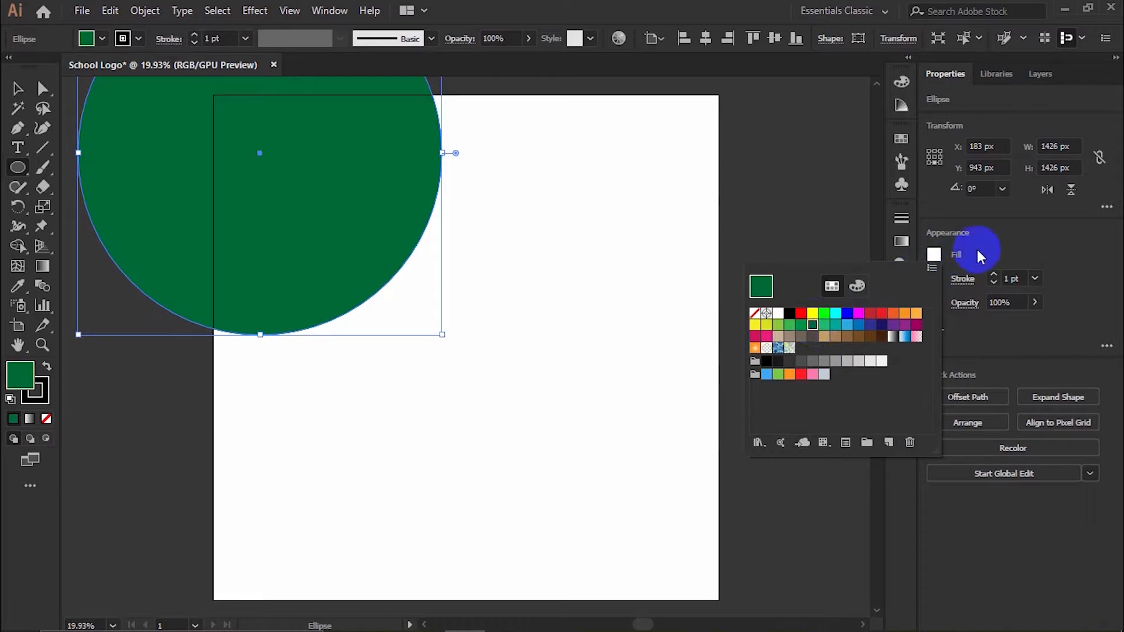
pyautogui.click(995, 284)
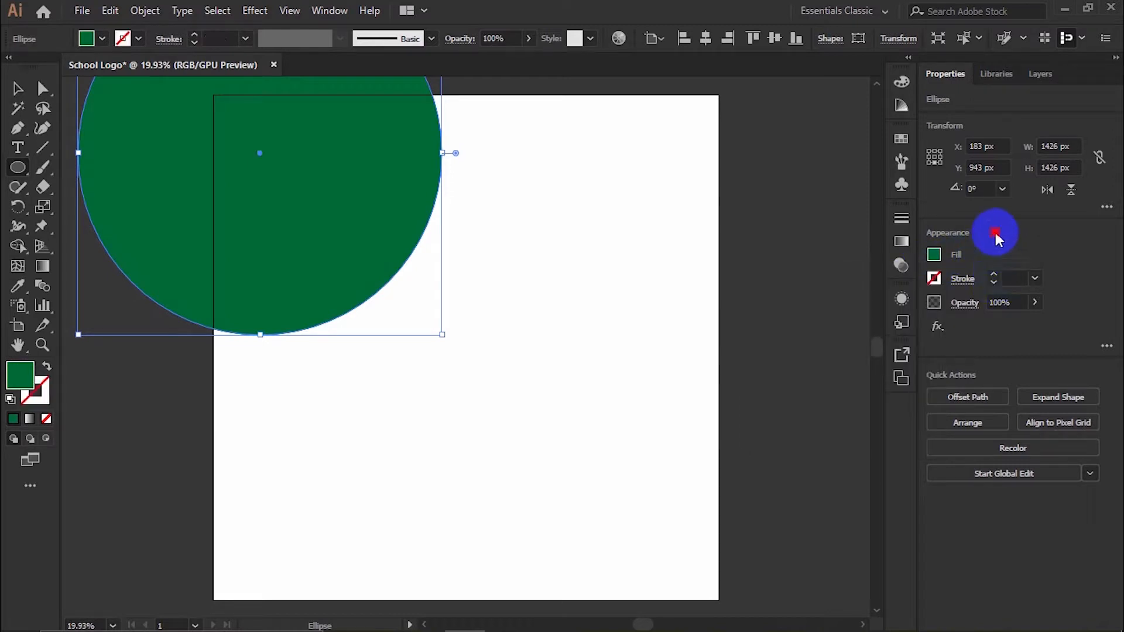
# Centre the green circle on the artboard and enlarge it proportionally to 1980 px so it spans the artboard.
pyautogui.click(706, 38)
pyautogui.click(773, 40)
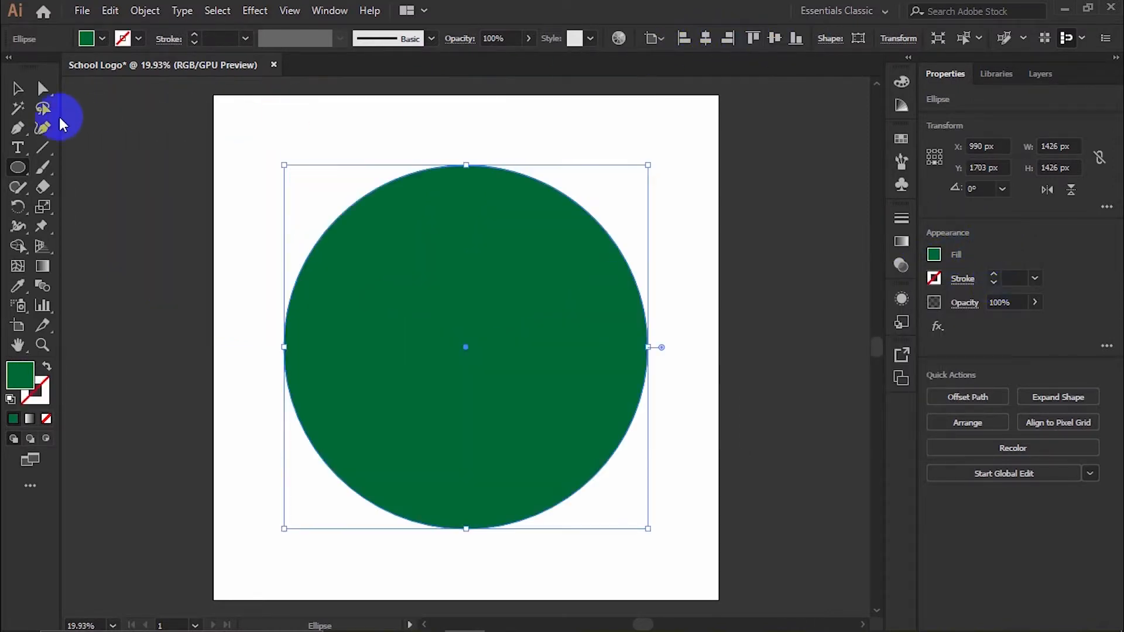
pyautogui.click(18, 89)
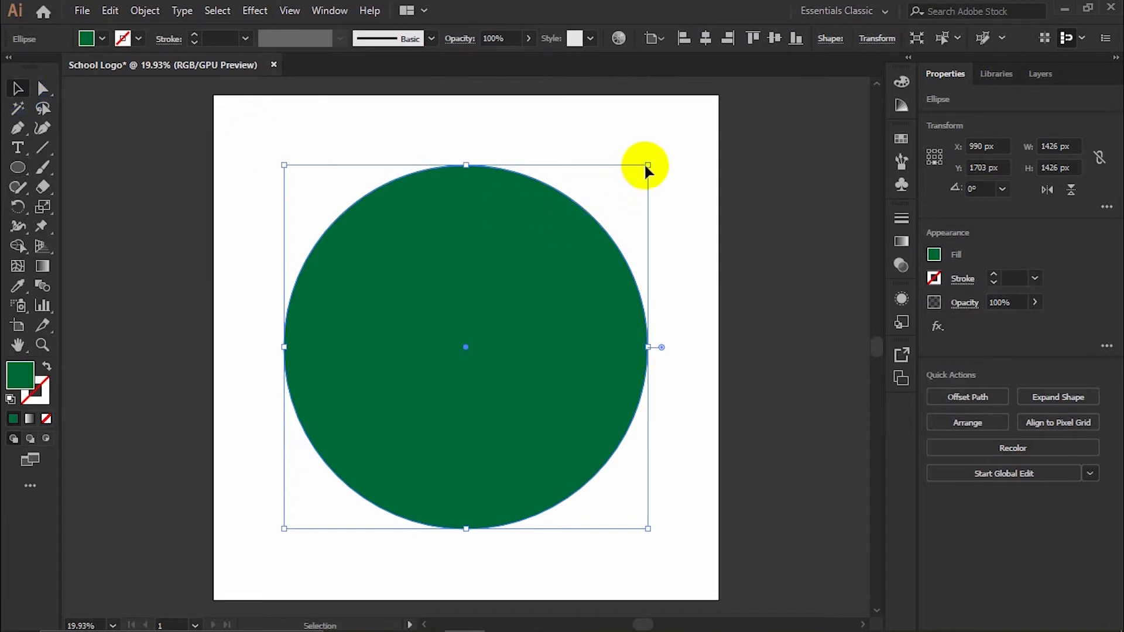
pyautogui.moveTo(648, 163); pyautogui.dragTo(737, 94)
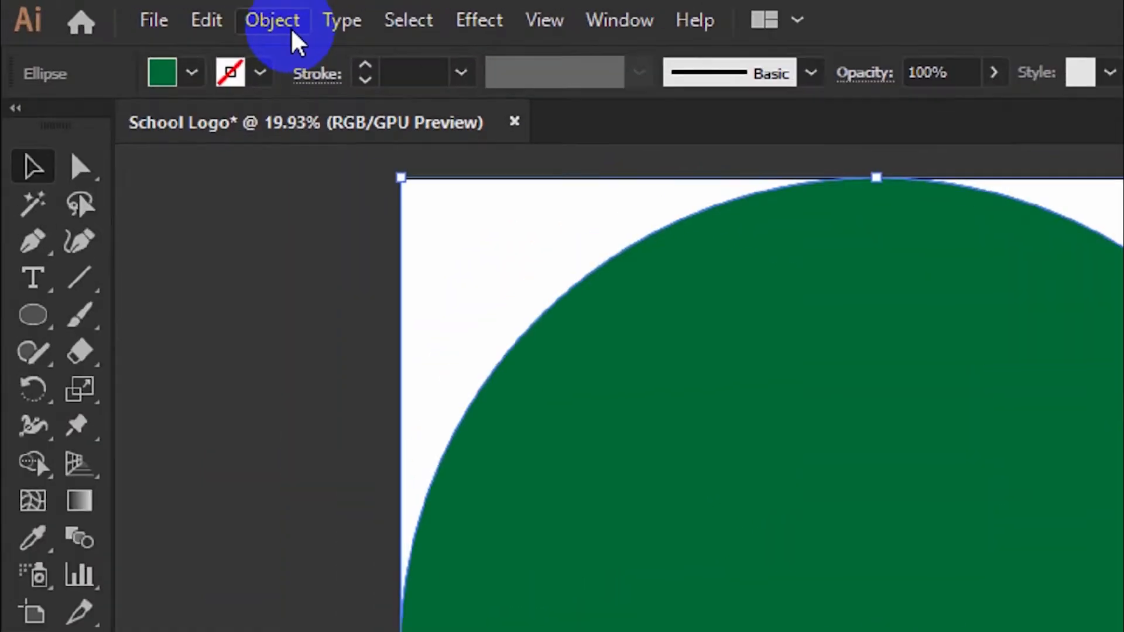
# Offset the green circle's path by -254 px with mitered joins to make a smaller concentric circle.
pyautogui.click(154, 13)
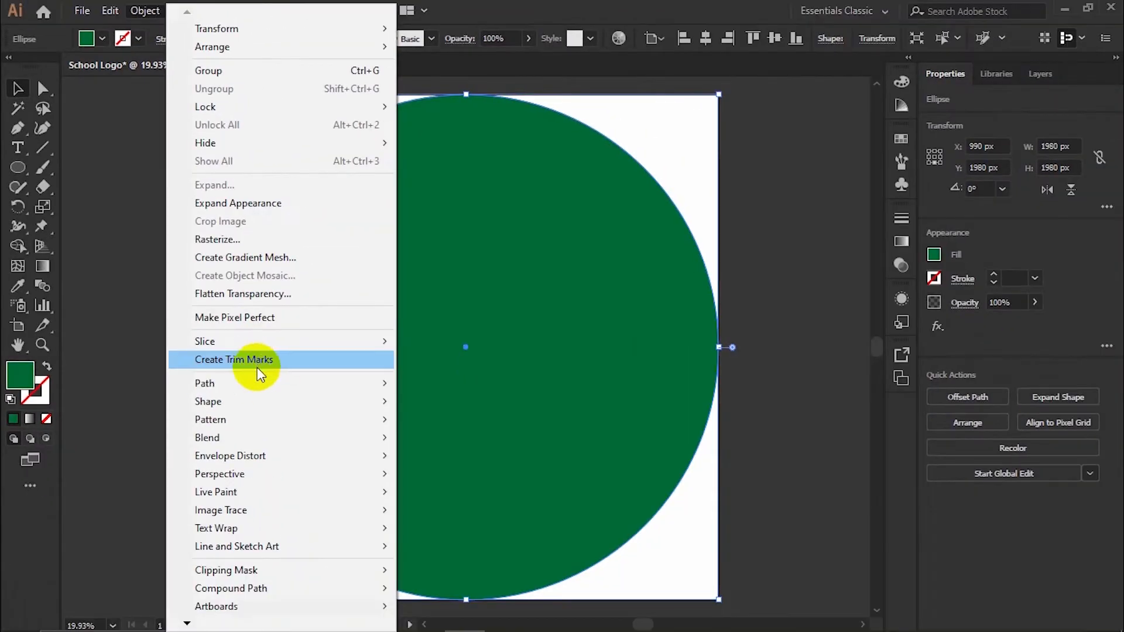
pyautogui.moveTo(258, 384)
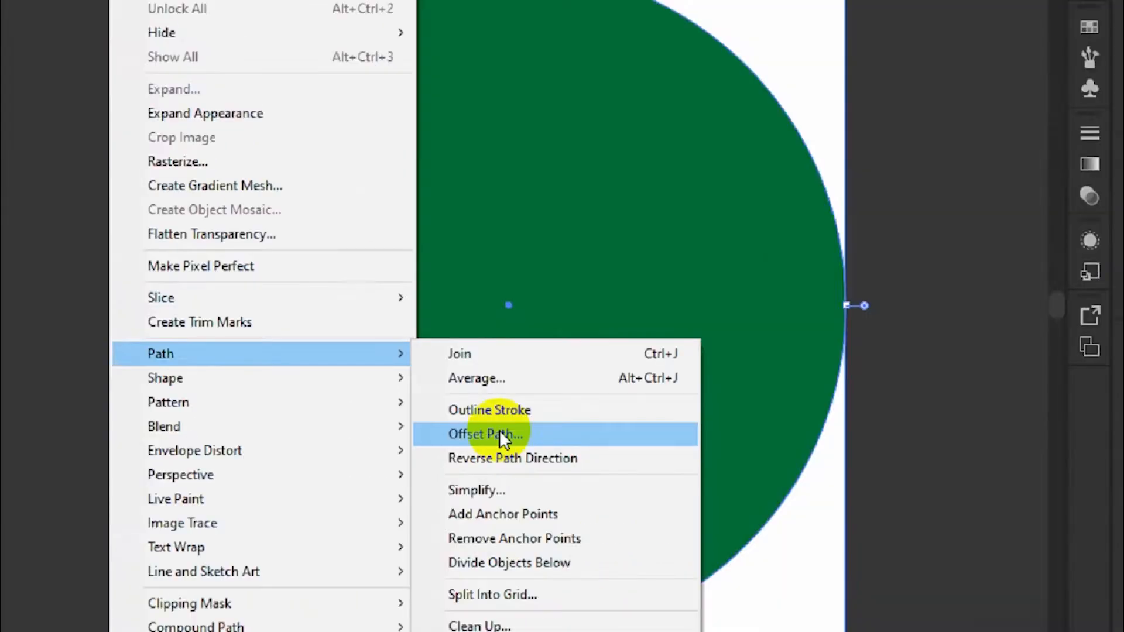
pyautogui.click(581, 413)
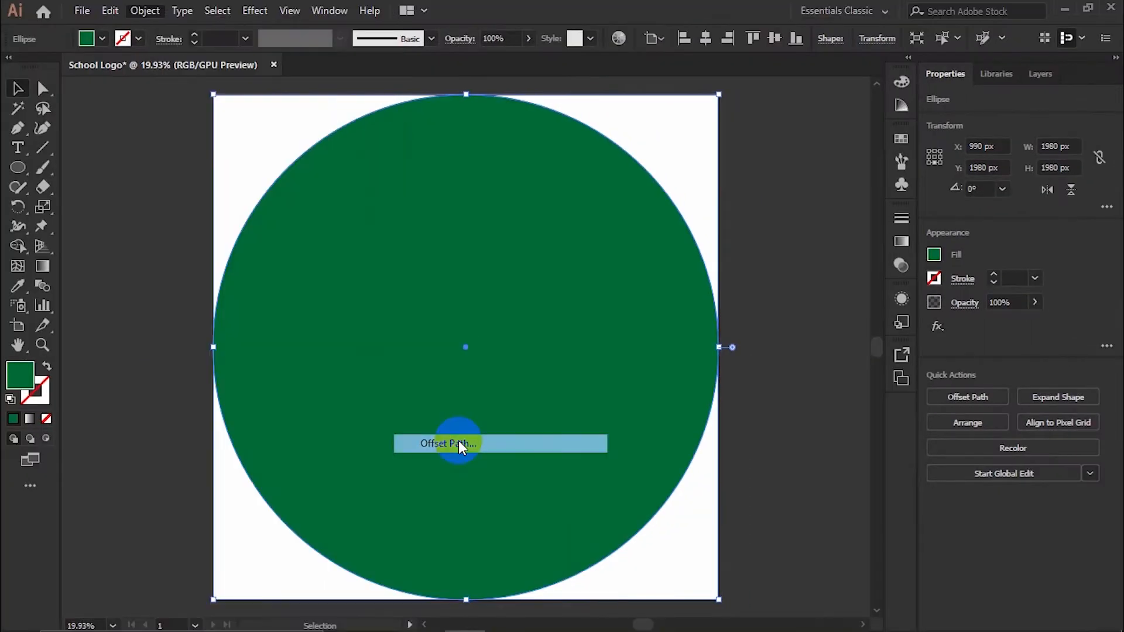
pyautogui.click(625, 246)
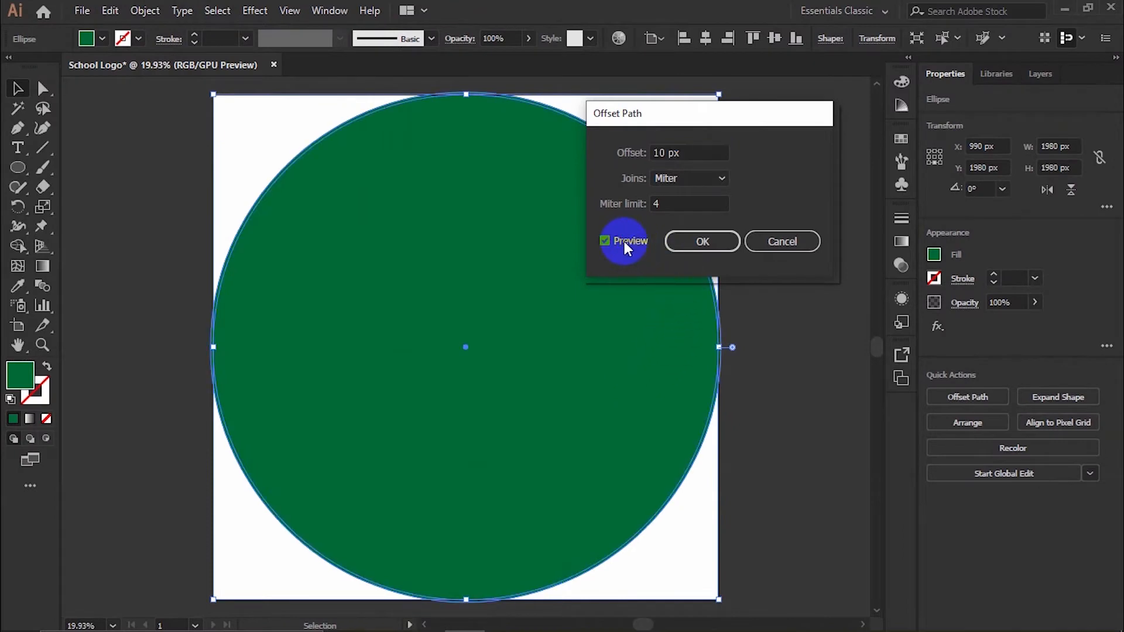
pyautogui.scroll(-20, 703, 167)
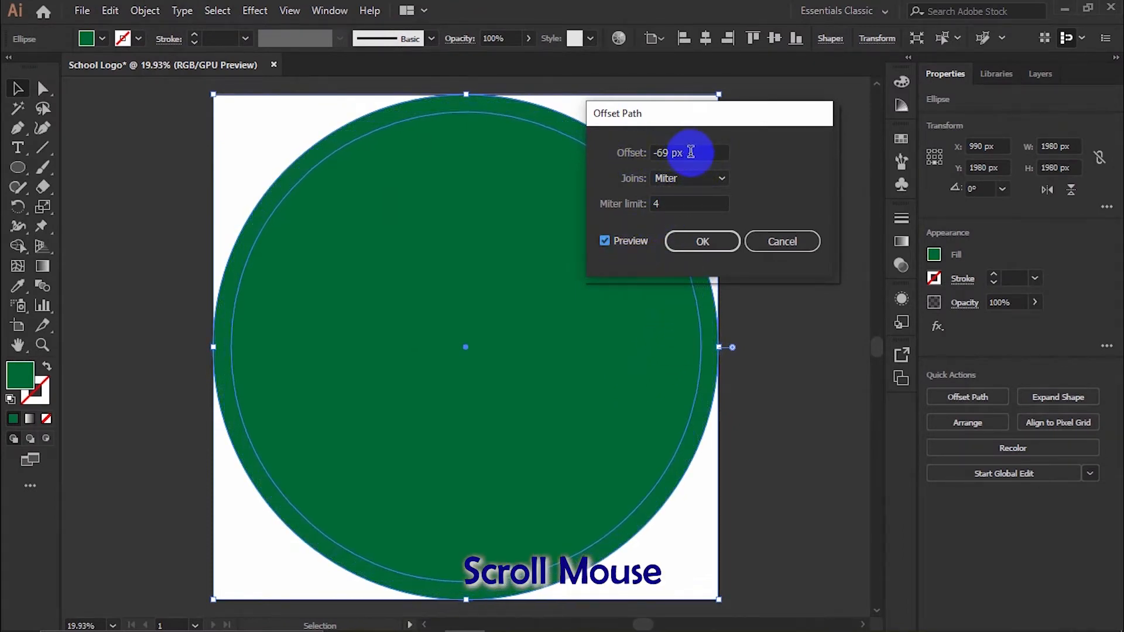
pyautogui.scroll(-20, 690, 153)
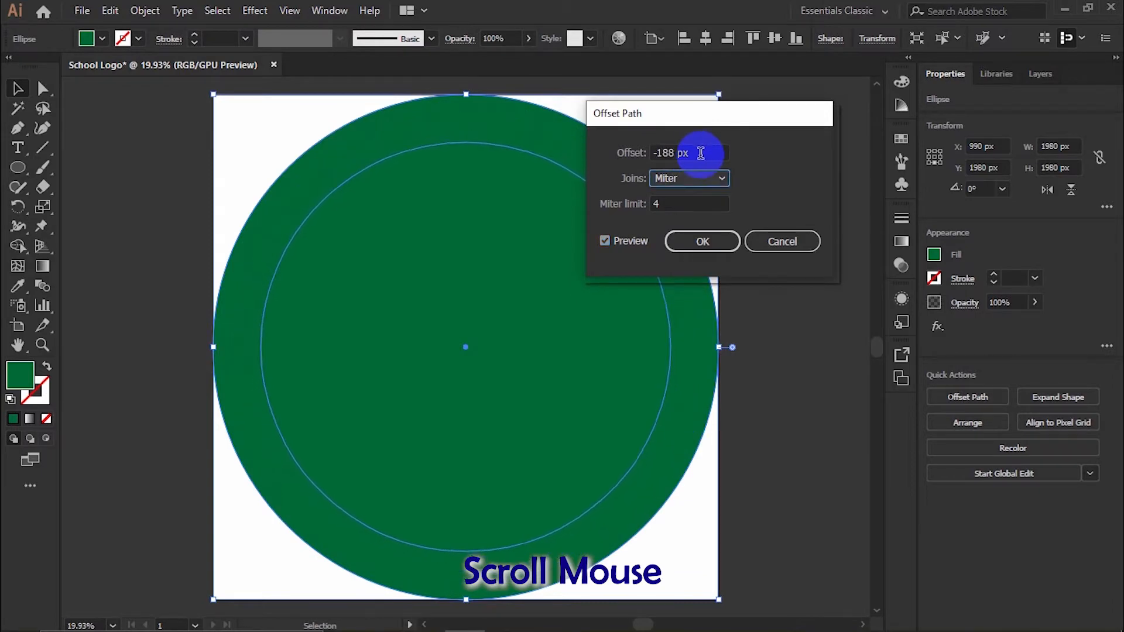
pyautogui.scroll(-20, 700, 153)
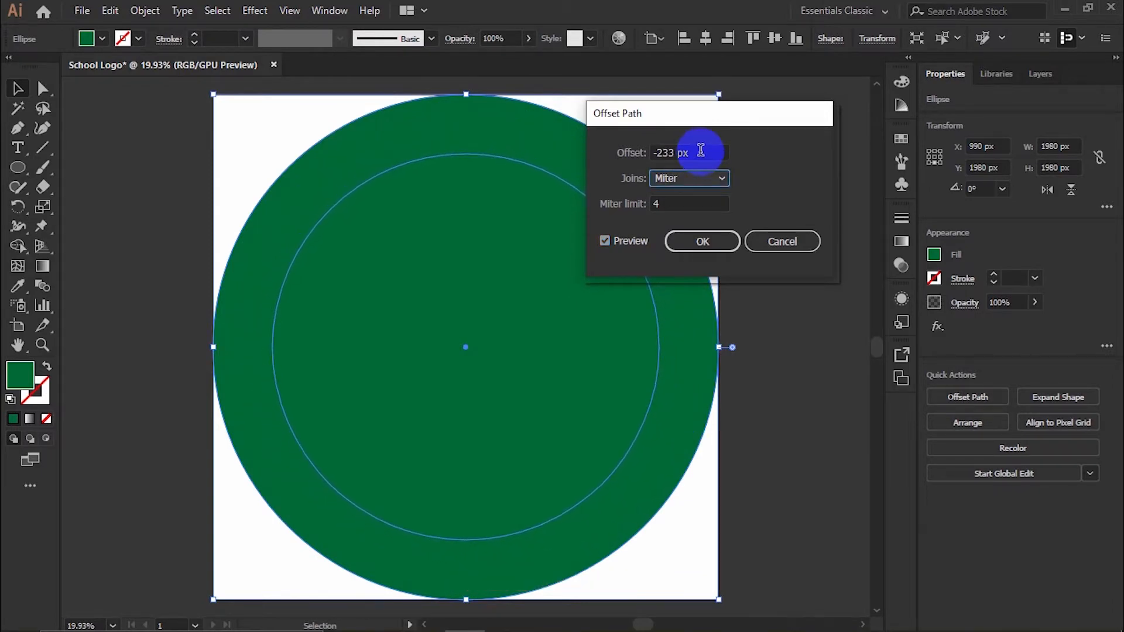
pyautogui.scroll(-13, 701, 151)
pyautogui.scroll(-5, 701, 150)
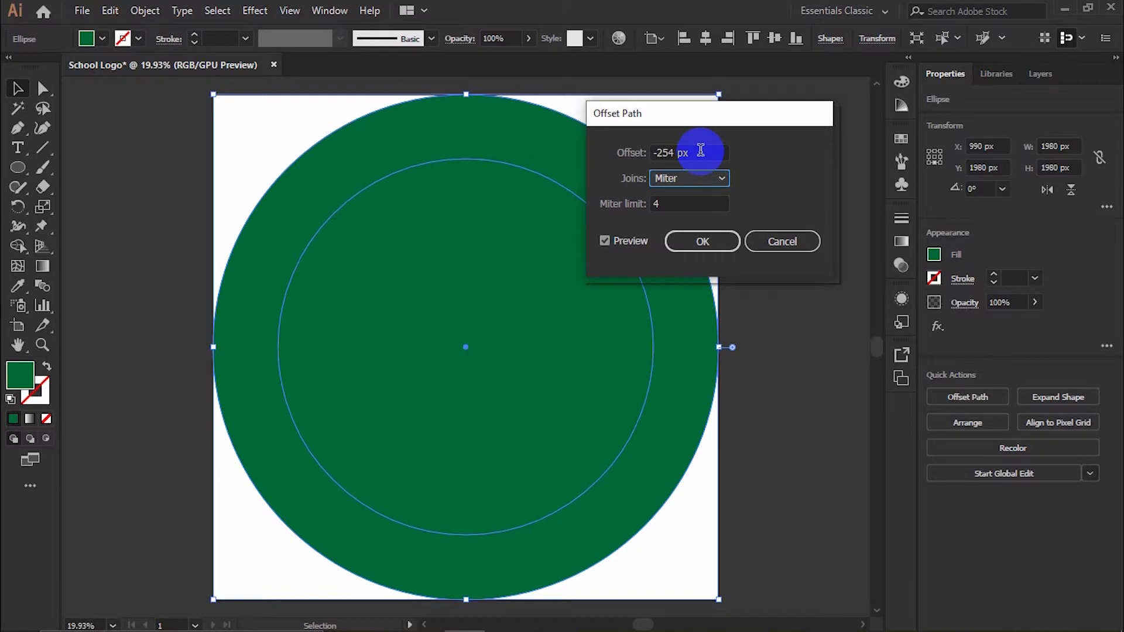
pyautogui.click(703, 241)
# Fill the inner offset circle with dark navy blue.
pyautogui.click(934, 254)
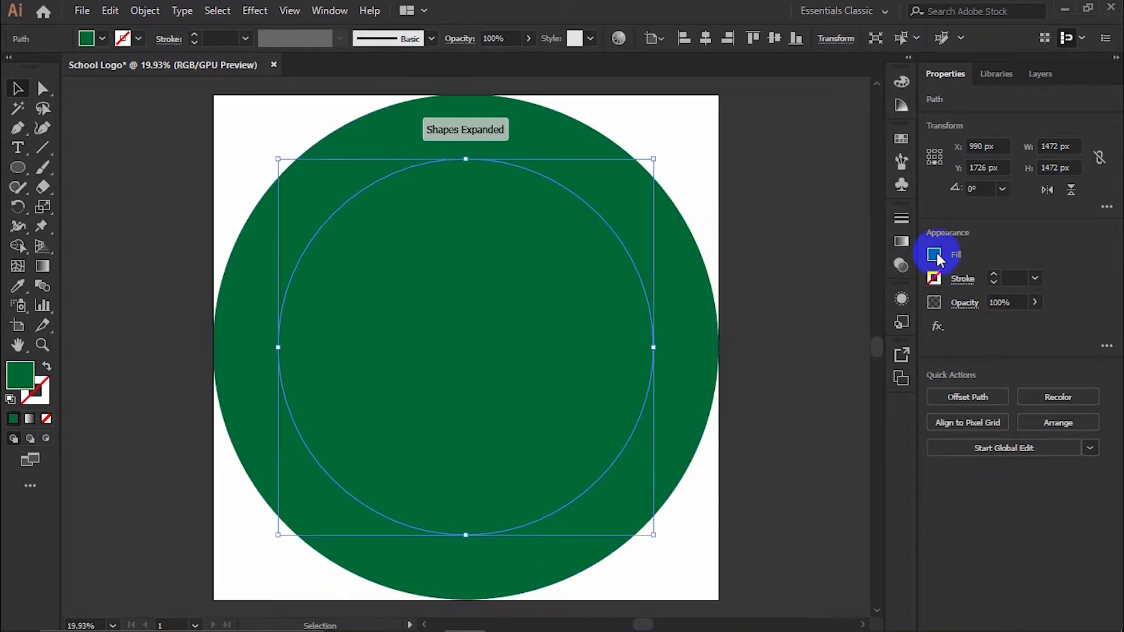
pyautogui.click(880, 326)
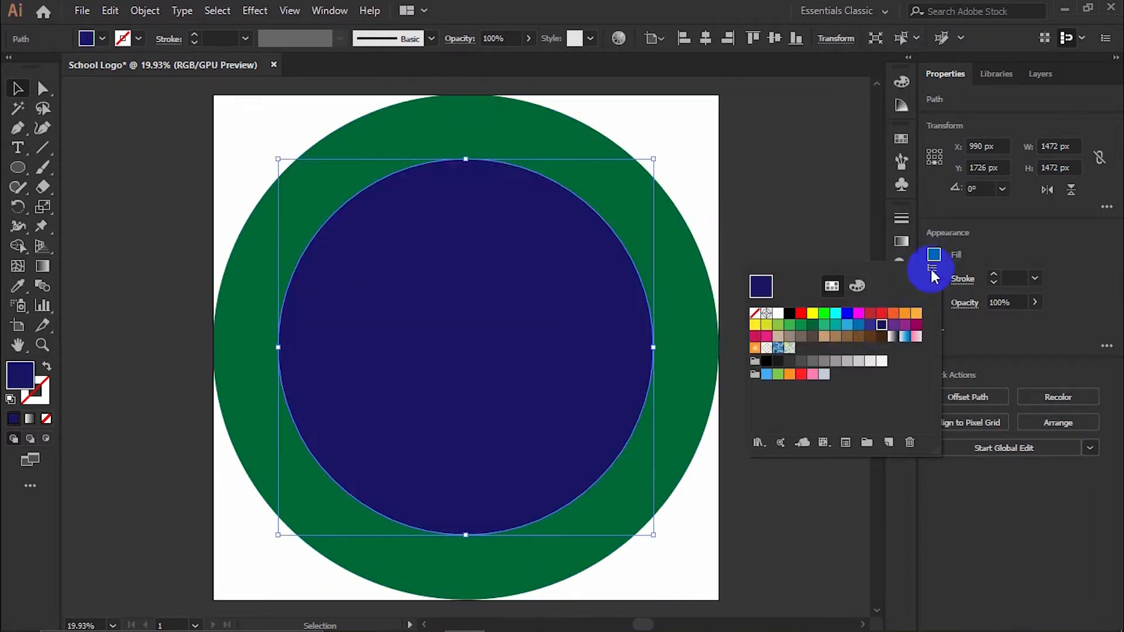
pyautogui.click(995, 219)
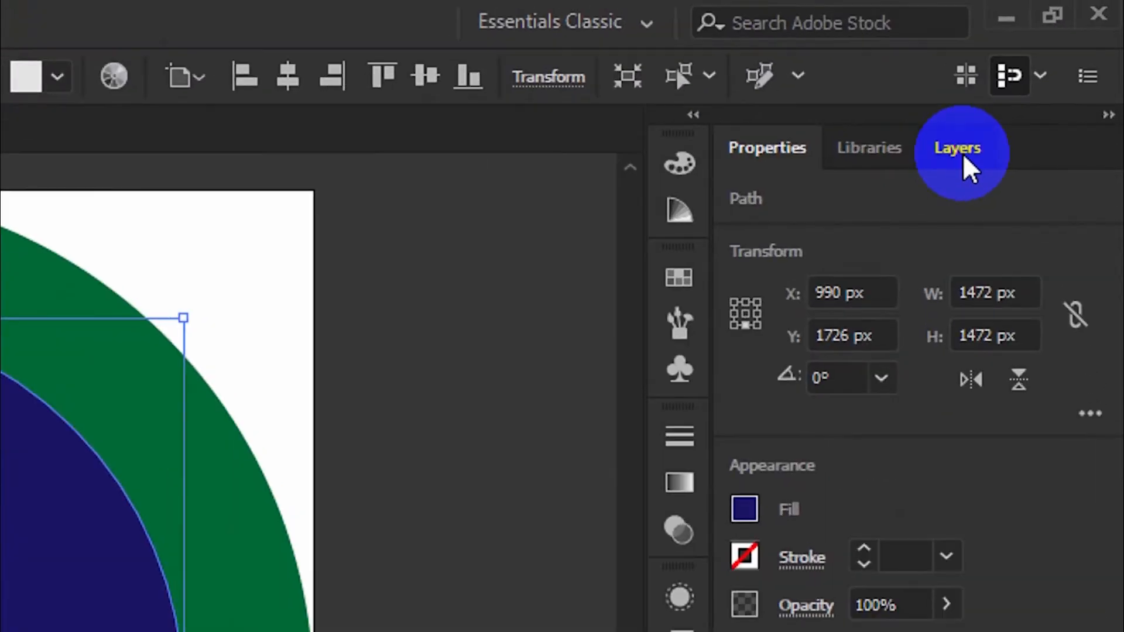
# Show the document's layers and cut the navy inner circle from Layer 1.
pyautogui.click(1041, 75)
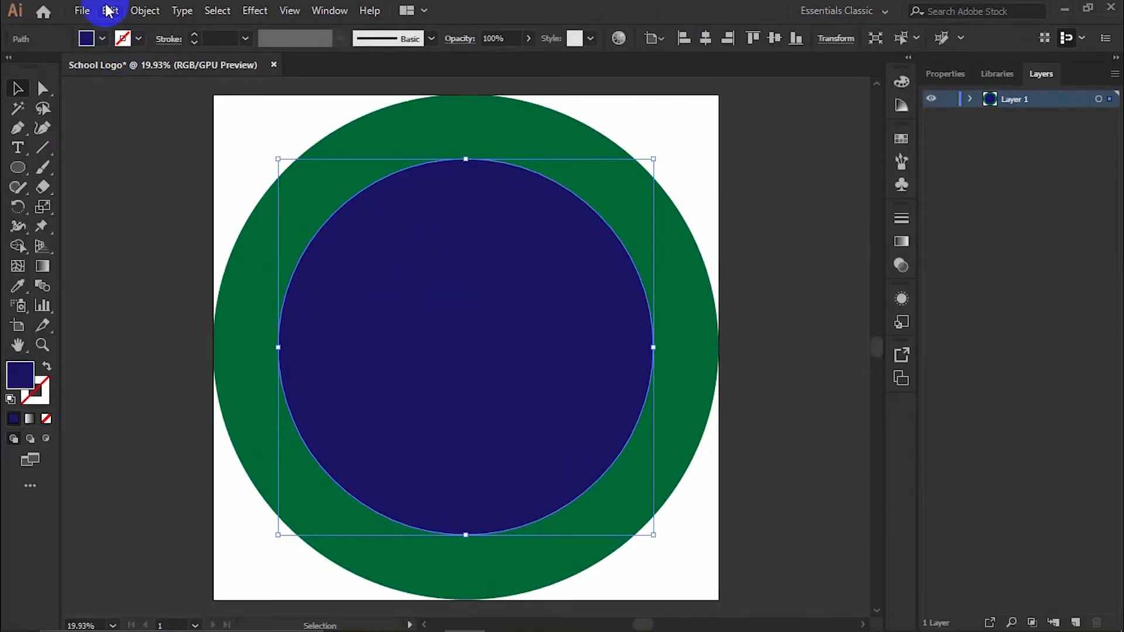
pyautogui.click(109, 10)
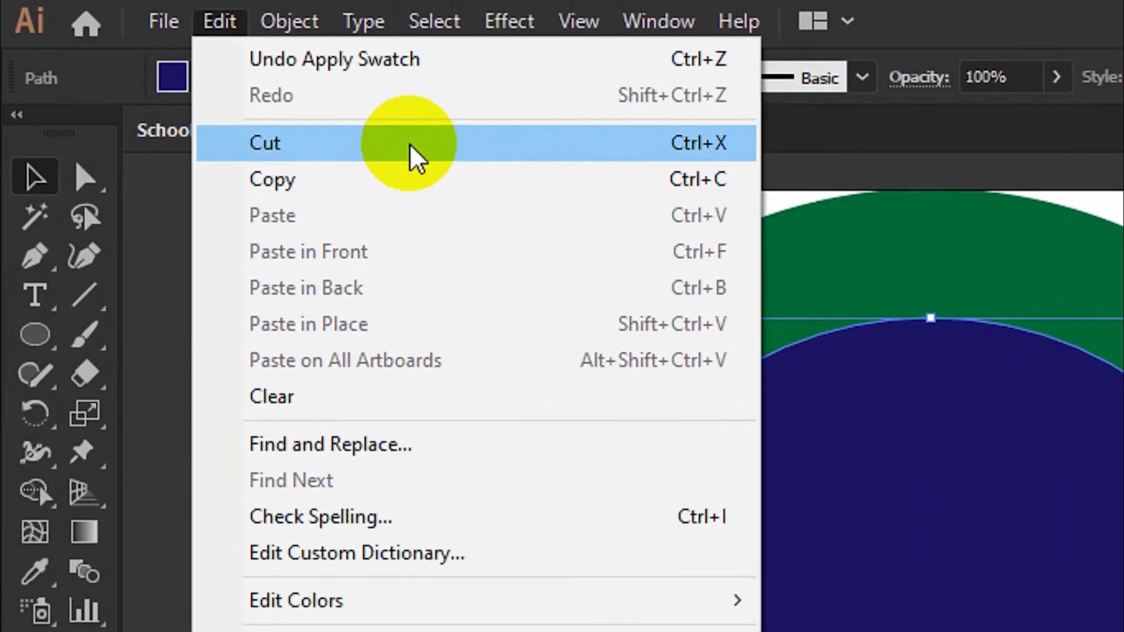
pyautogui.click(386, 135)
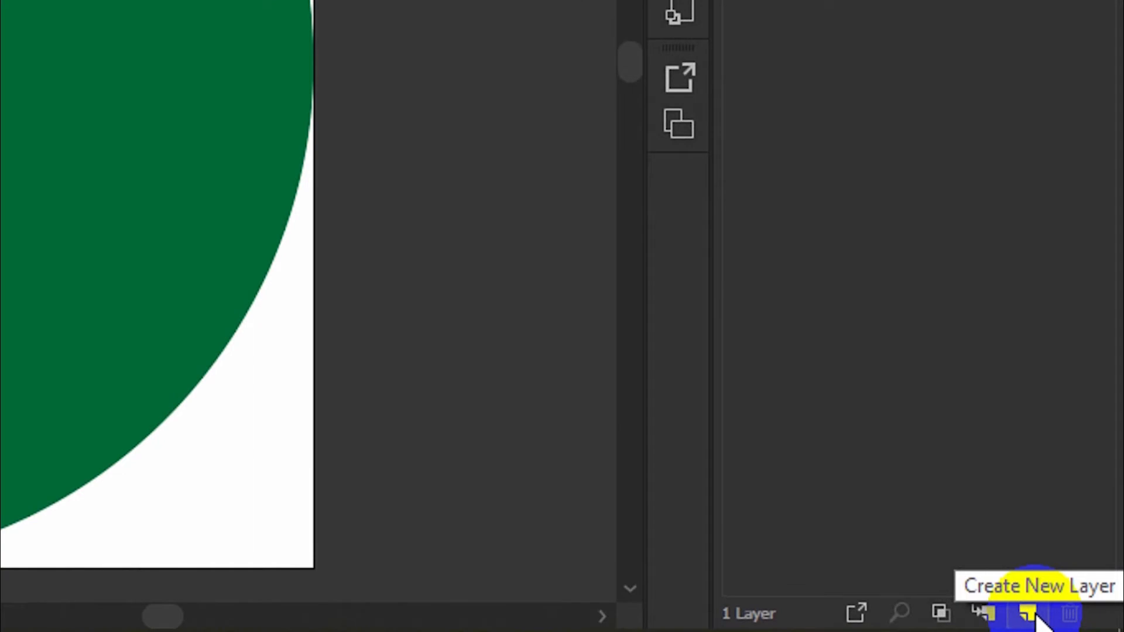
# Add a new layer named Blue Round and rename Layer 1 to Green Round.
pyautogui.click(1030, 614)
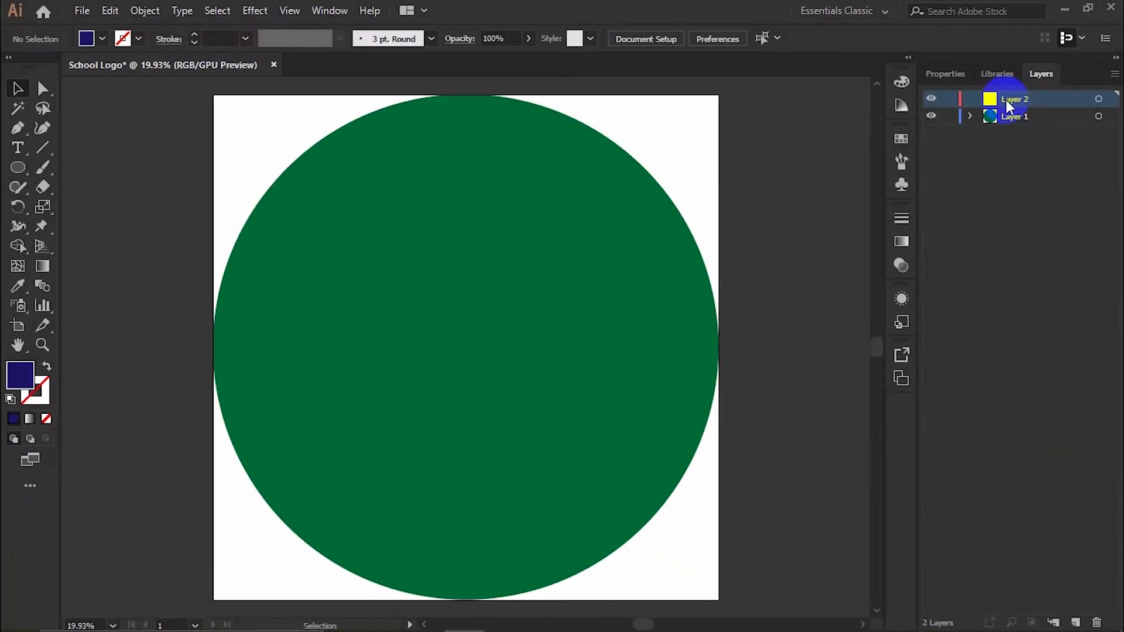
pyautogui.doubleClick(1005, 100)
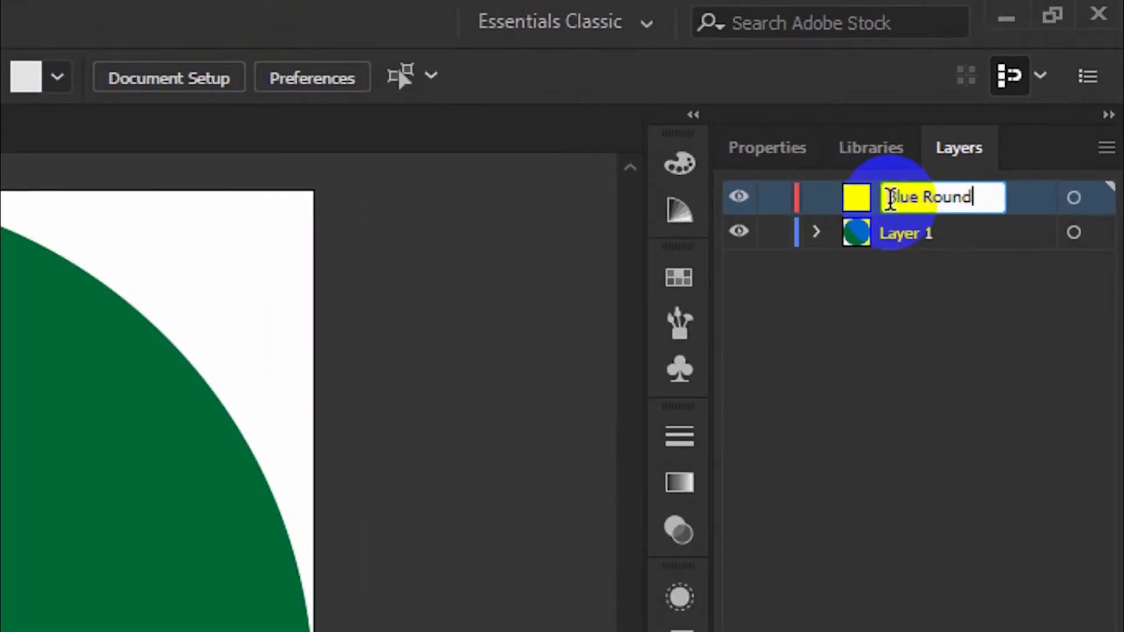
pyautogui.doubleClick(892, 232)
pyautogui.write('Green ')
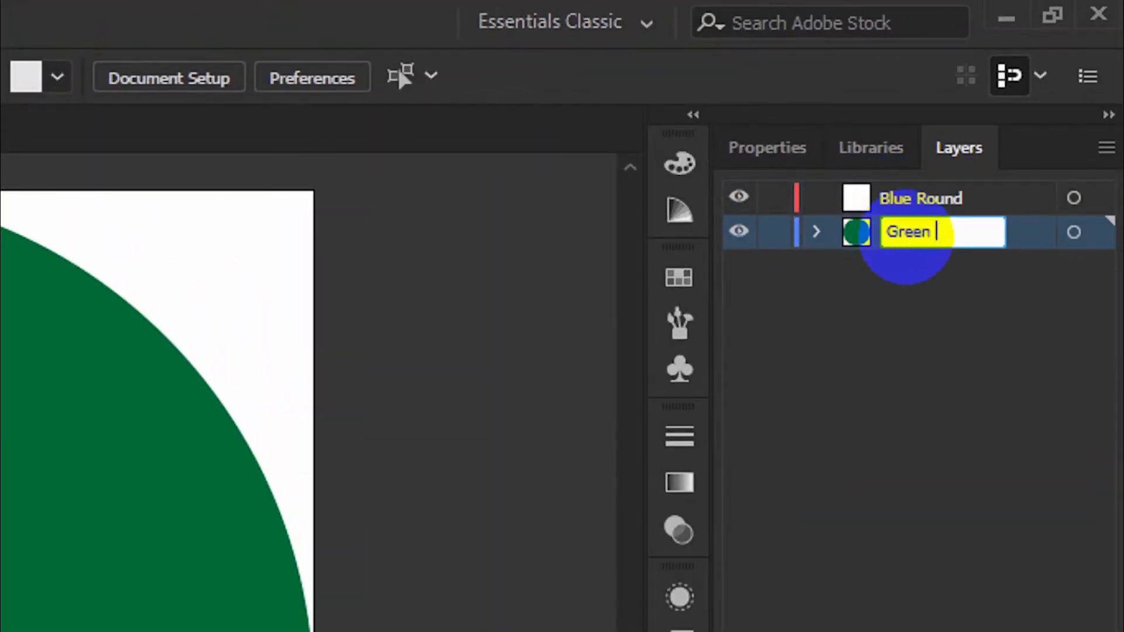
pyautogui.write('Round')
pyautogui.press('Return')
# Paste the cut navy circle in place on the Blue Round layer.
pyautogui.click(957, 206)
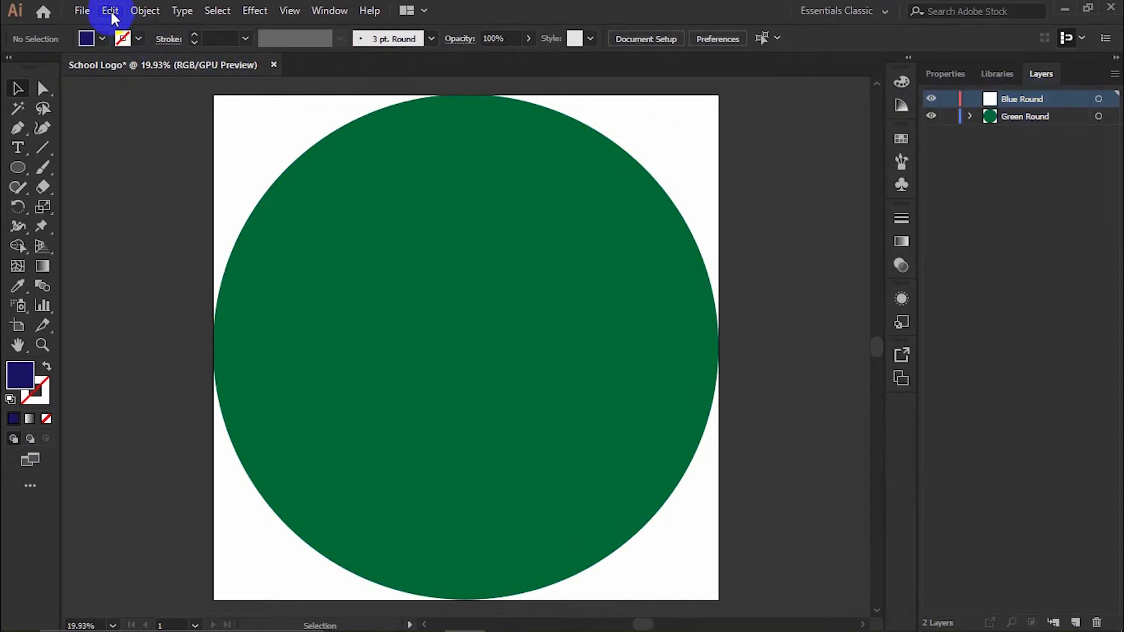
pyautogui.click(111, 11)
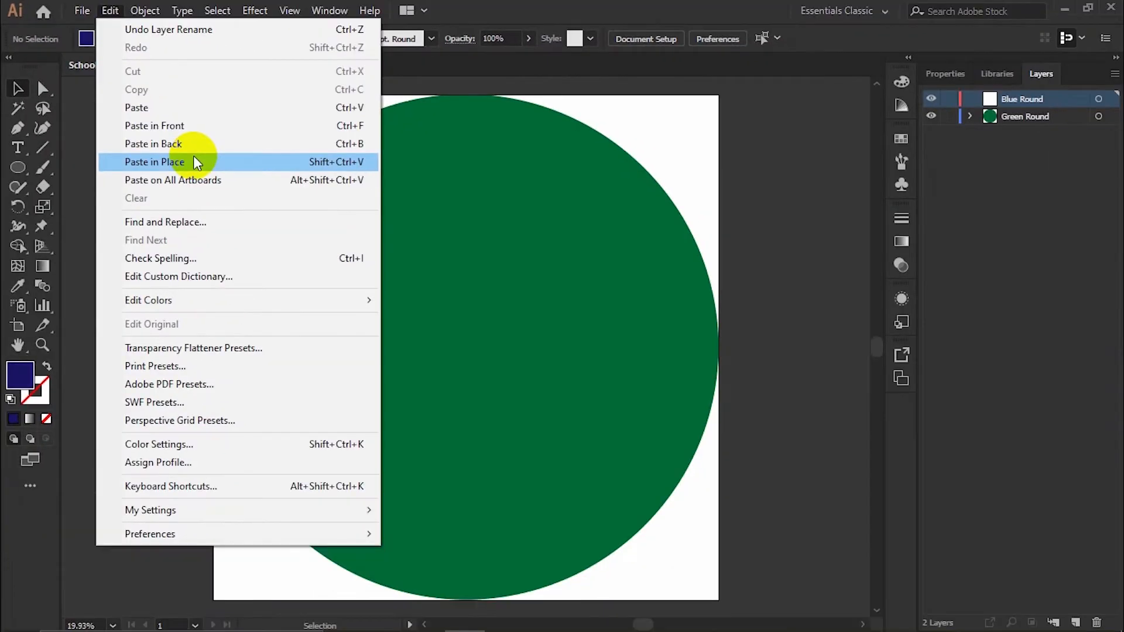
pyautogui.click(386, 325)
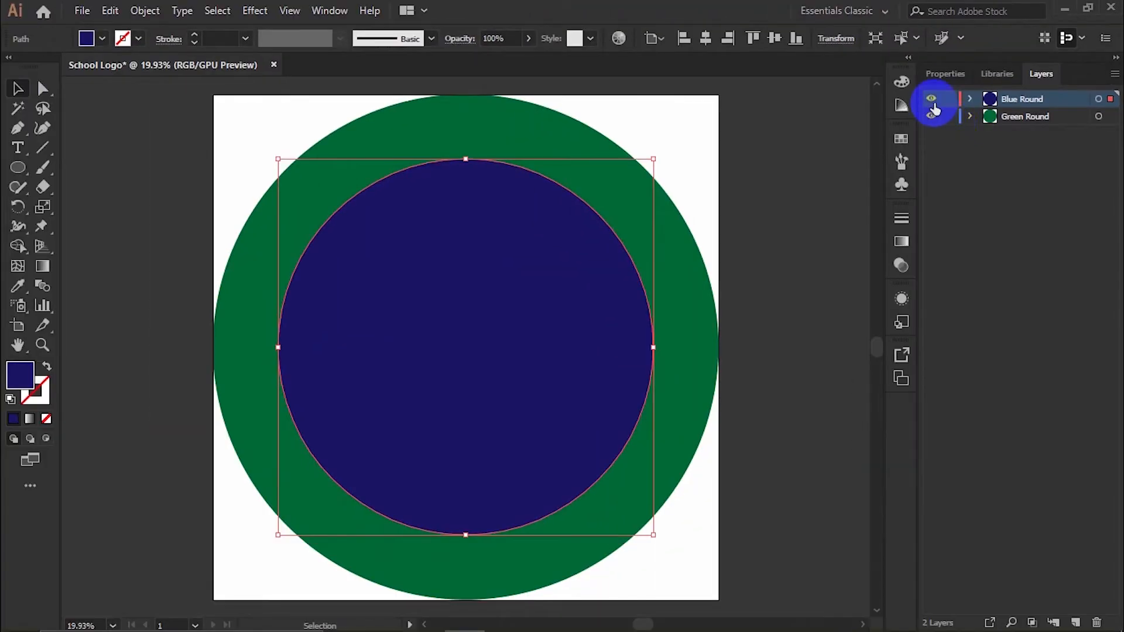
# Hide and reshow the Blue Round and Green Round layers in turn to check which circle each one holds.
pyautogui.click(931, 100)
pyautogui.click(931, 99)
pyautogui.click(931, 116)
pyautogui.click(931, 116)
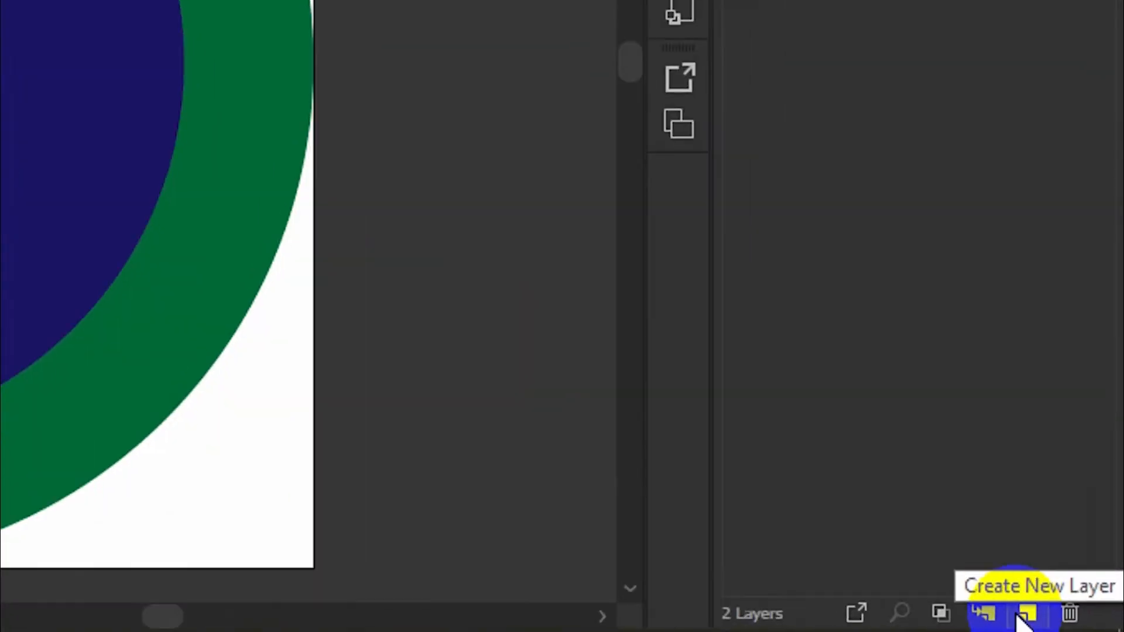
# Add a new layer above Blue Round and name it White.
pyautogui.click(1075, 623)
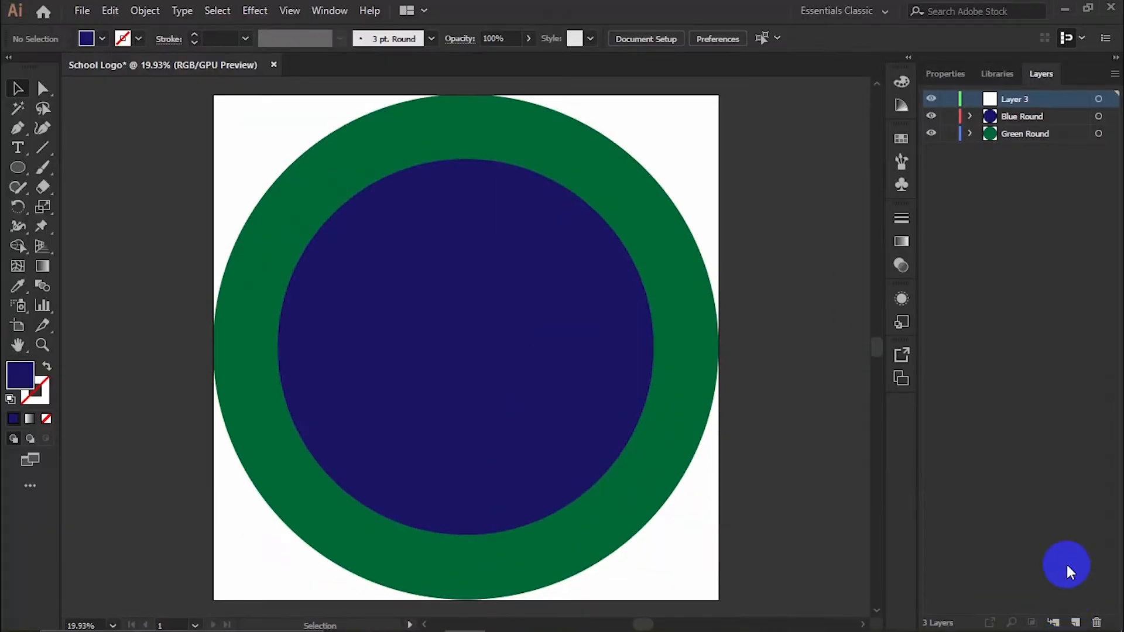
pyautogui.doubleClick(1022, 99)
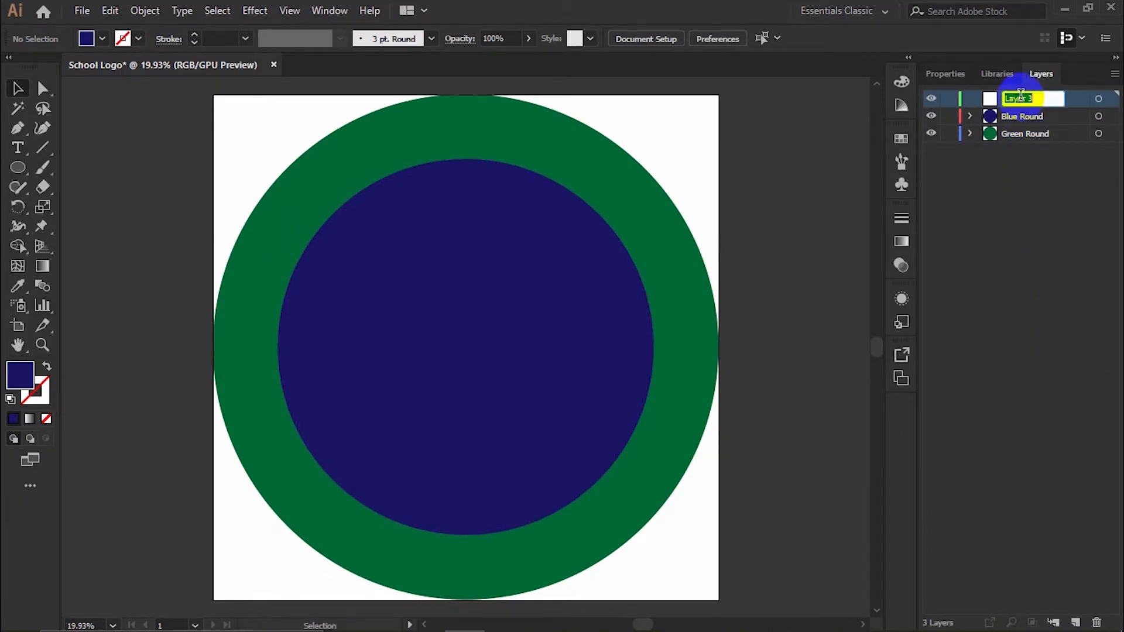
pyautogui.write('Whi')
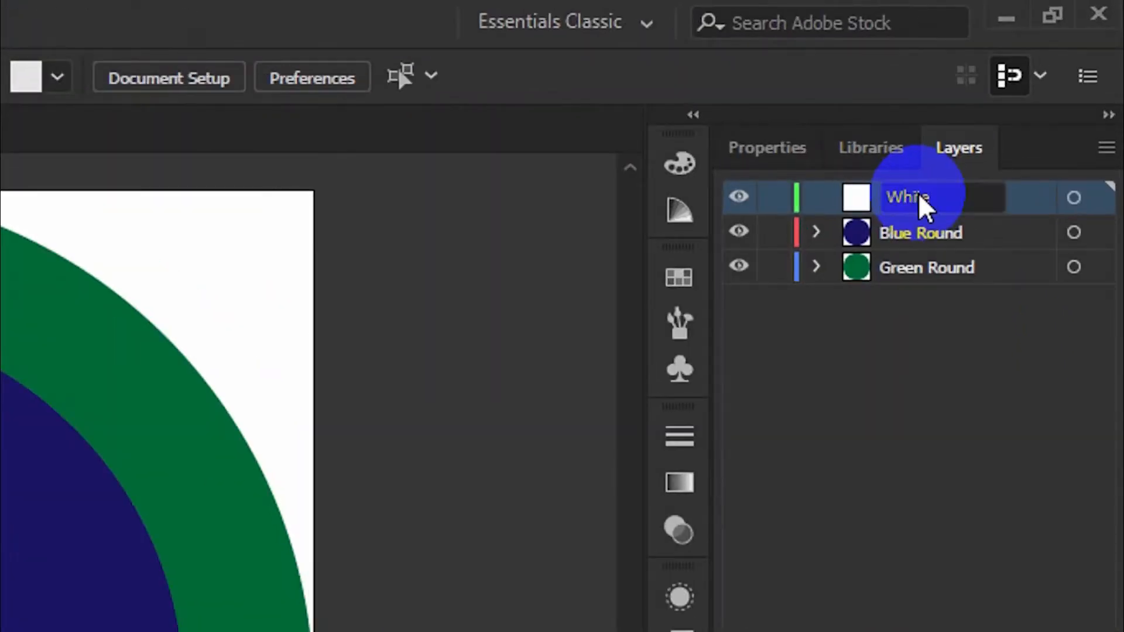
pyautogui.write('te')
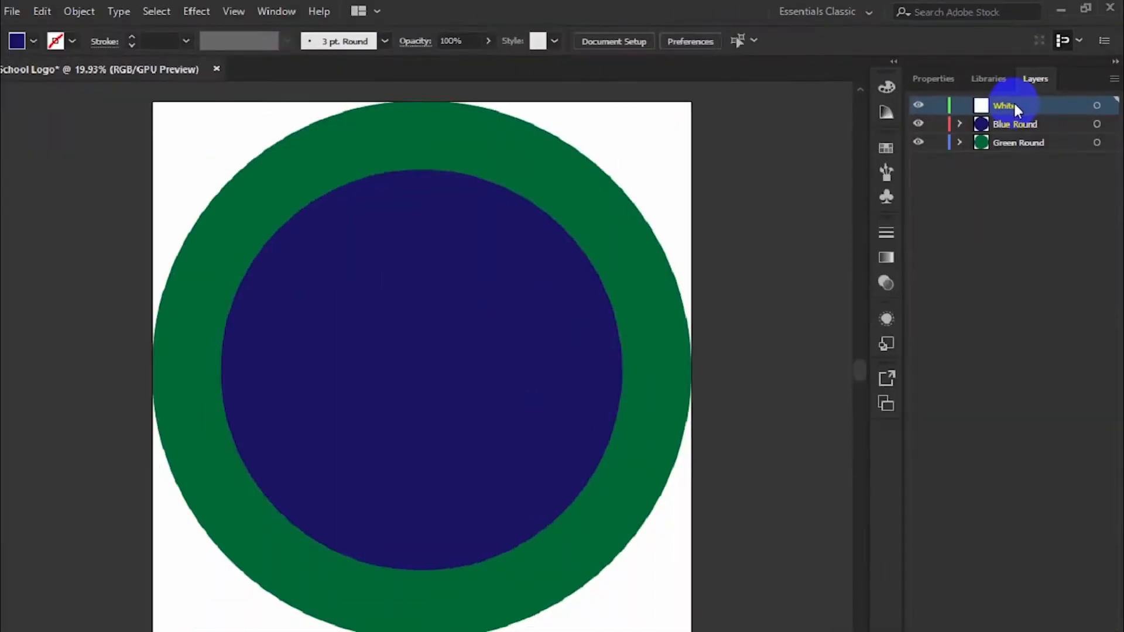
# Copy the navy circle and paste it in place on the White layer.
pyautogui.click(562, 355)
pyautogui.click(111, 11)
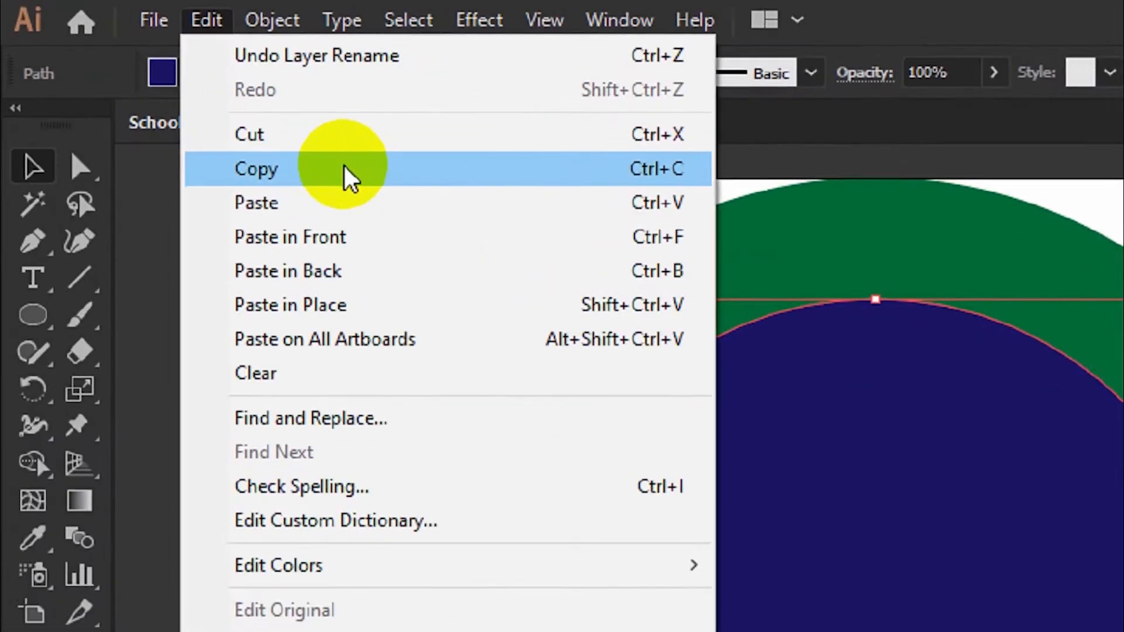
pyautogui.click(142, 90)
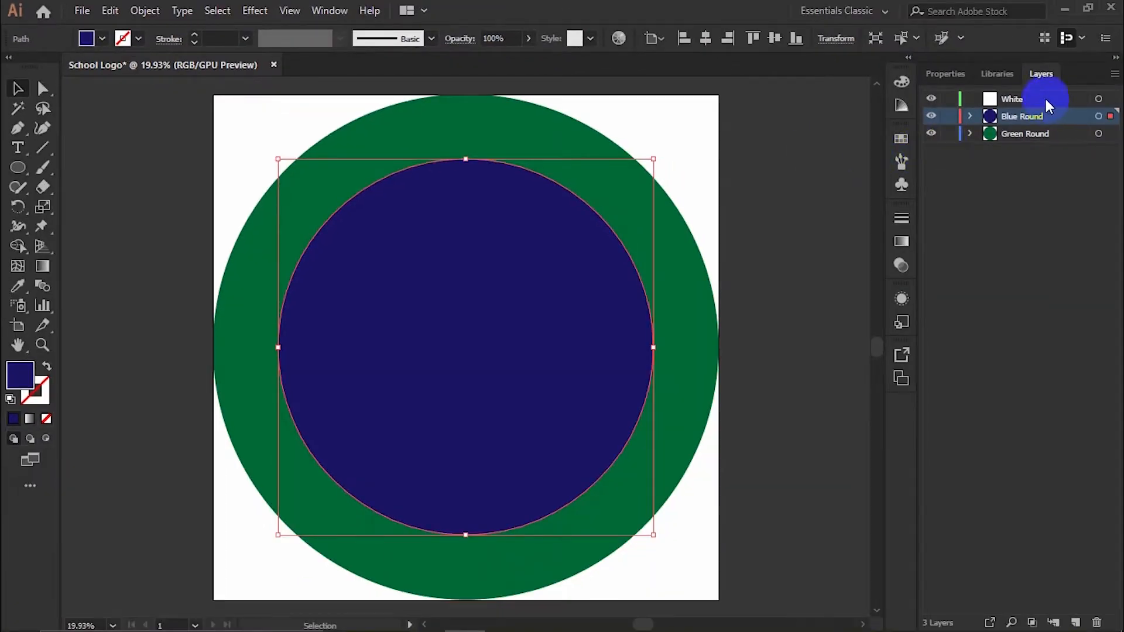
pyautogui.click(1042, 99)
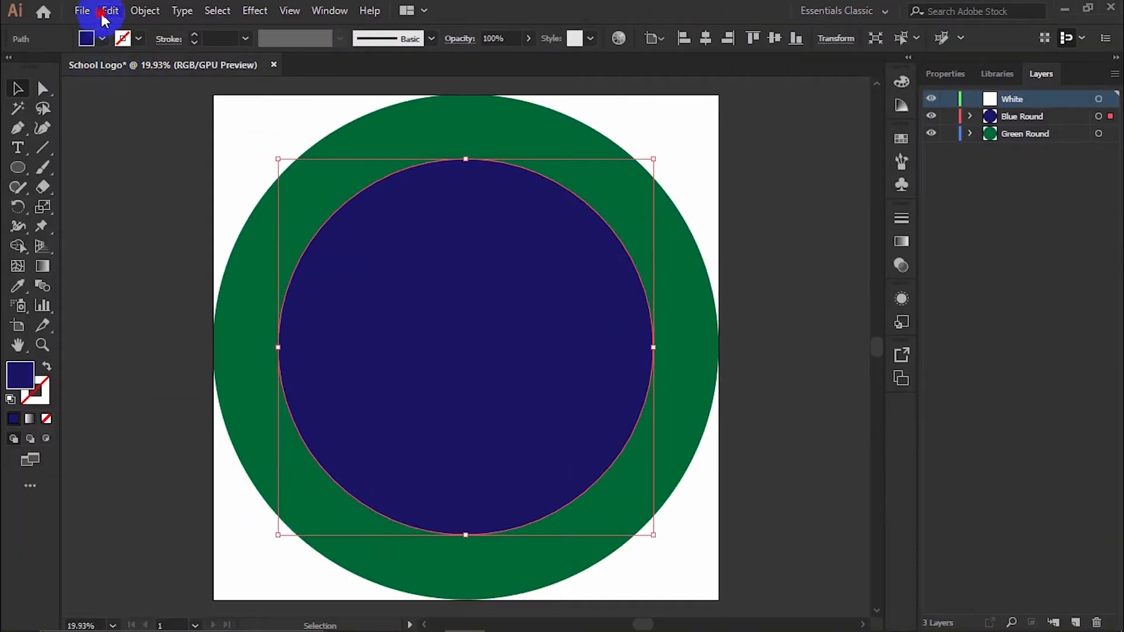
pyautogui.click(102, 14)
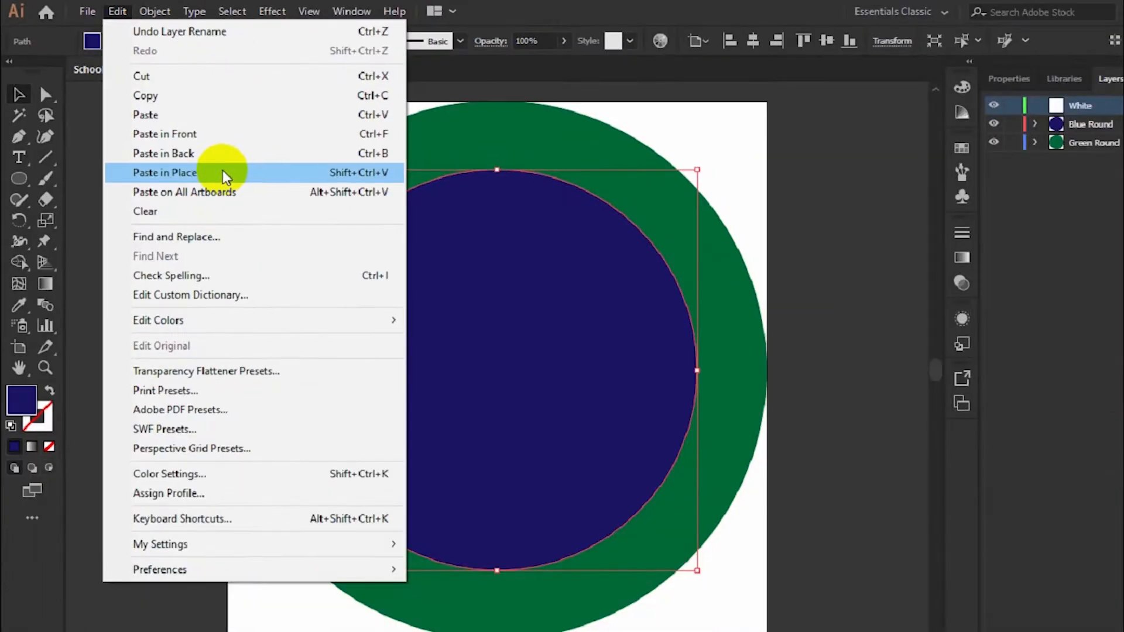
pyautogui.click(208, 161)
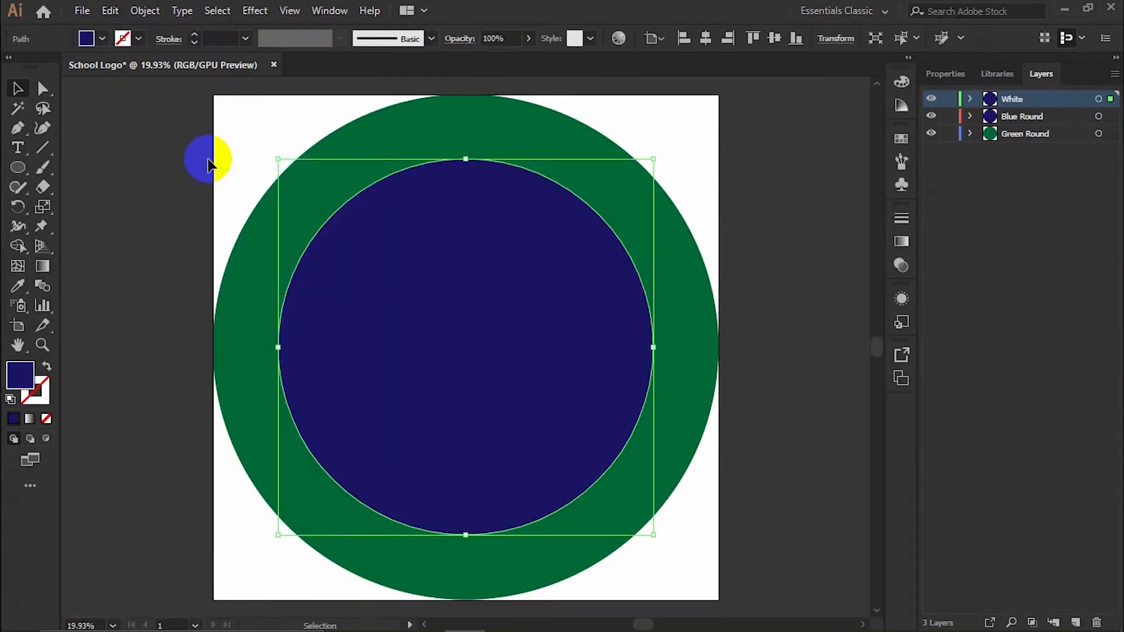
# Scale the pasted circle down about its centre to about 1274 px, fill it with white and deselect it.
pyautogui.moveTo(655, 158); pyautogui.dragTo(629, 184)
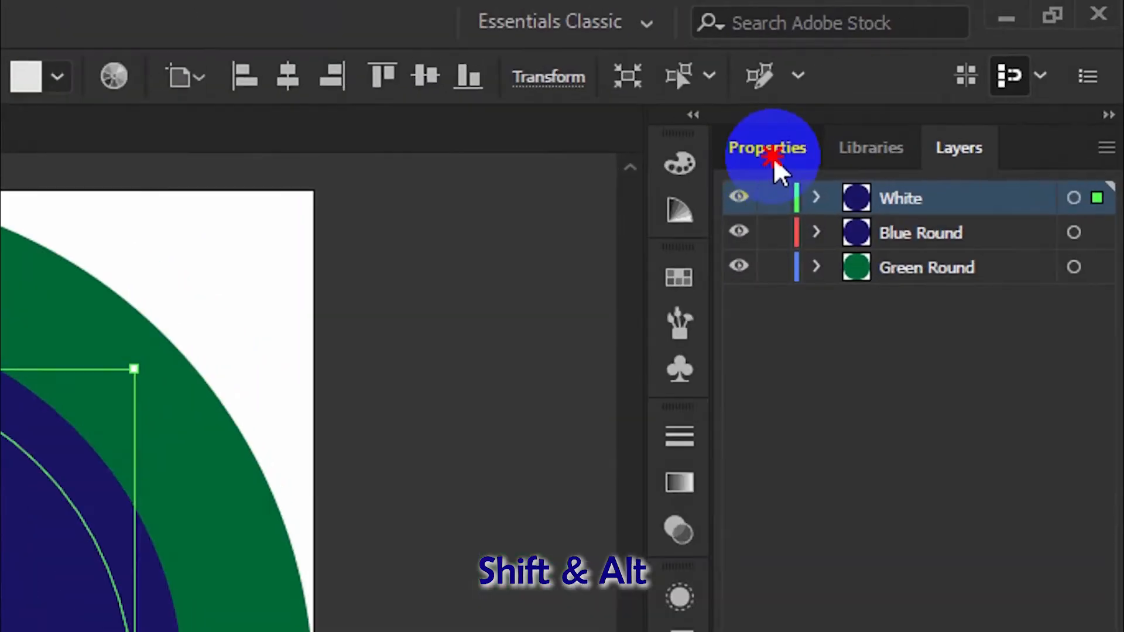
pyautogui.click(945, 73)
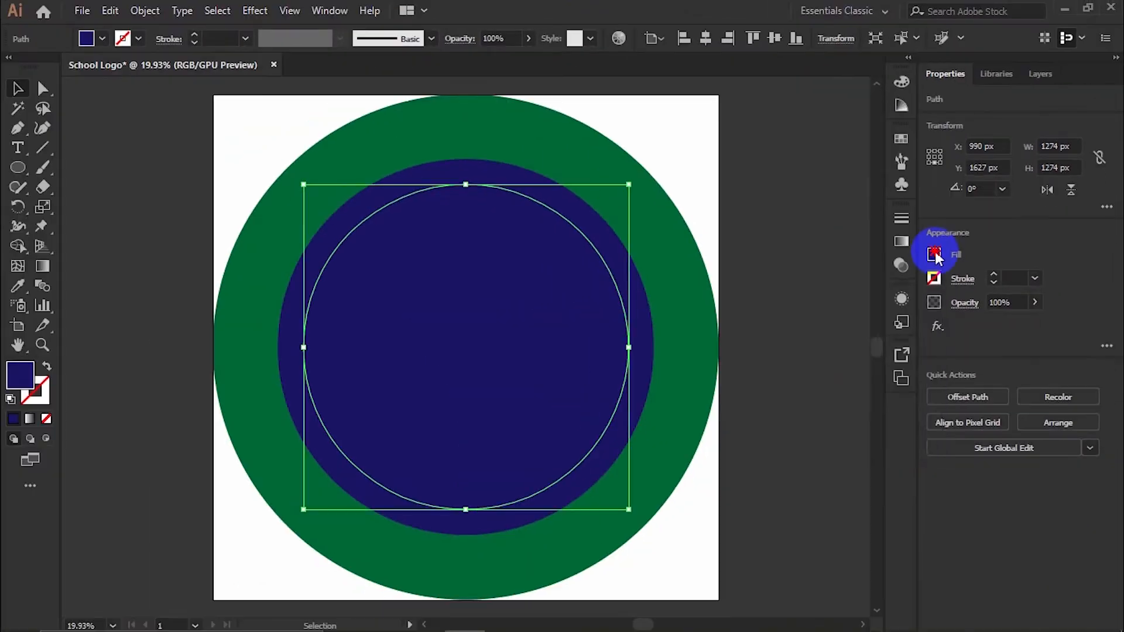
pyautogui.click(744, 493)
pyautogui.click(778, 314)
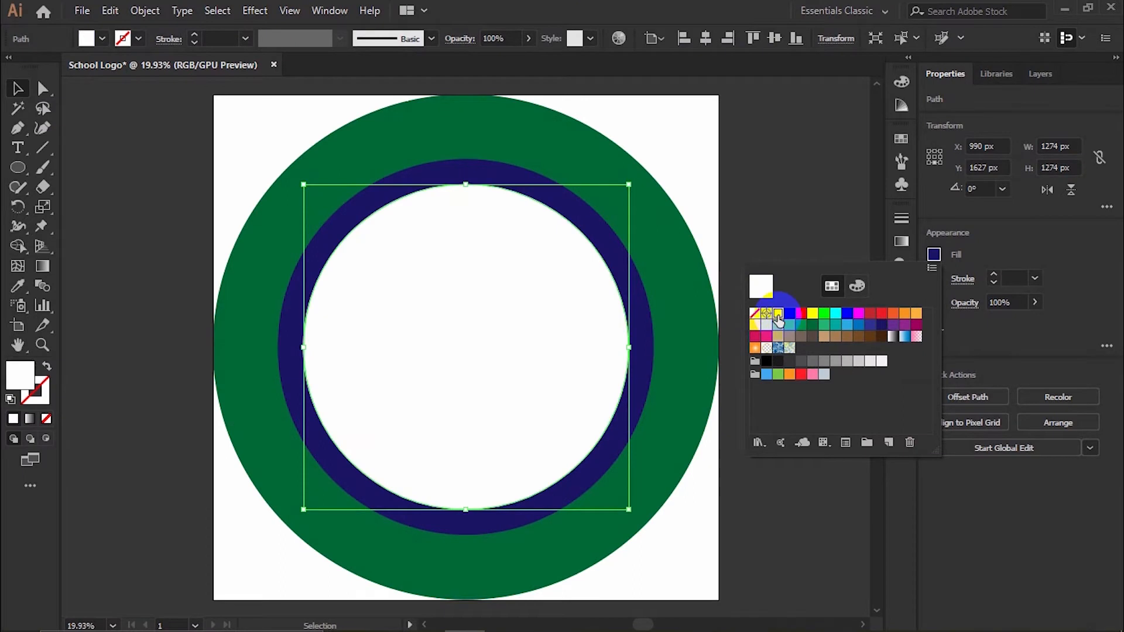
pyautogui.click(1016, 230)
pyautogui.hotkey('ctrl', 'shift', 'a')
# Add a new layer above White and name it Red.
pyautogui.click(1045, 75)
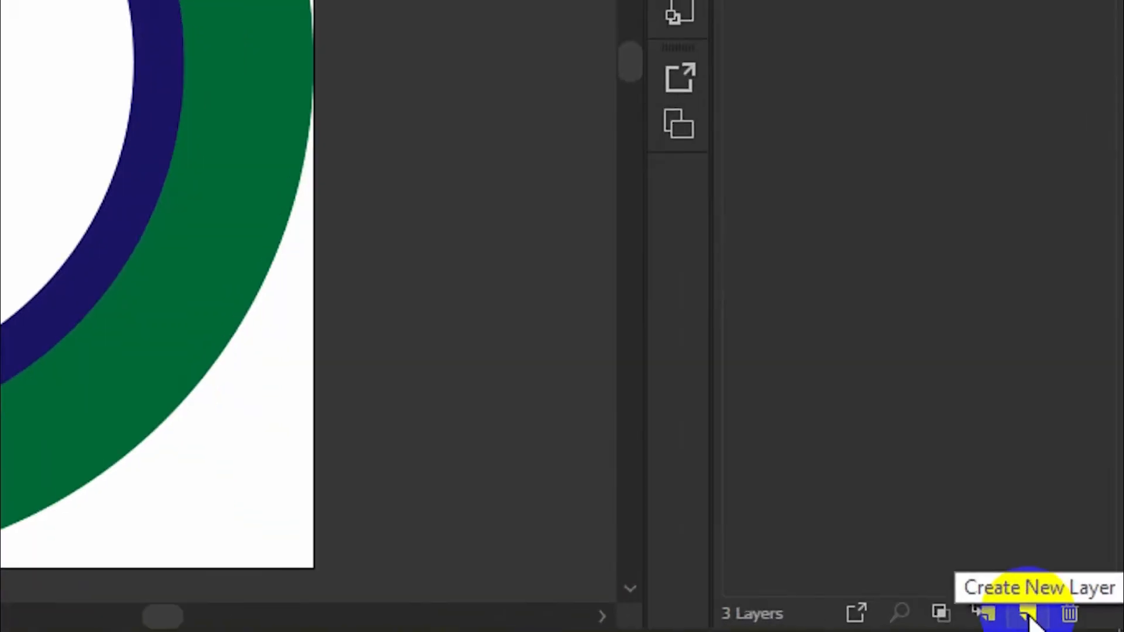
pyautogui.click(1076, 624)
pyautogui.click(1014, 100)
pyautogui.doubleClick(907, 125)
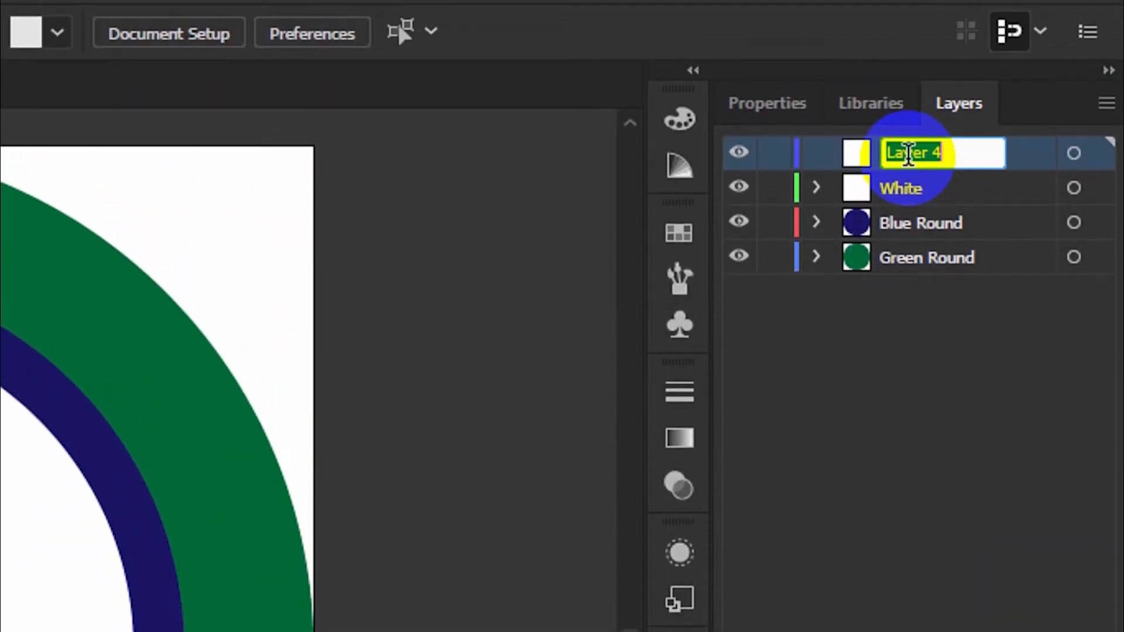
pyautogui.write('Red')
pyautogui.press('Return')
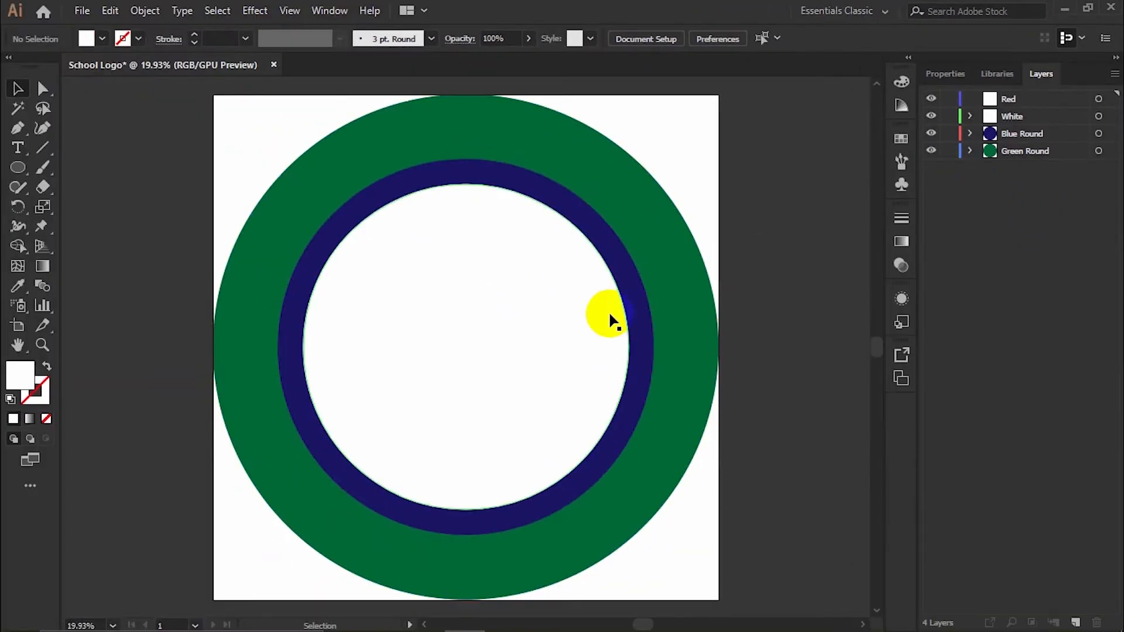
# Copy the white circle and paste it in place on the Red layer.
pyautogui.click(549, 340)
pyautogui.hotkey('ctrl', 'c')
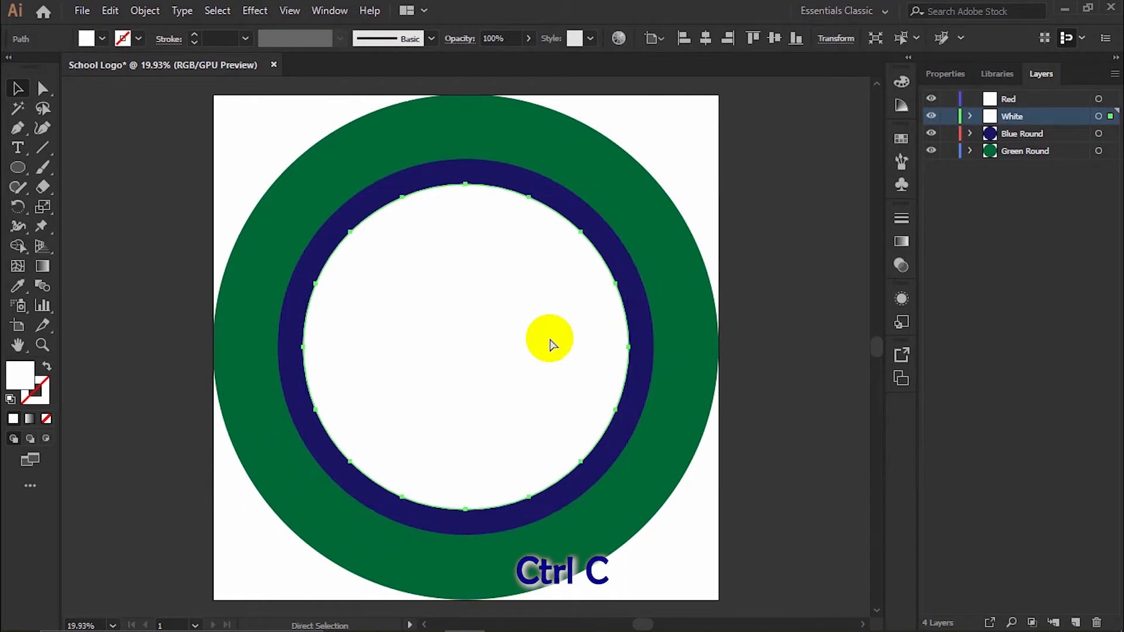
pyautogui.click(1007, 102)
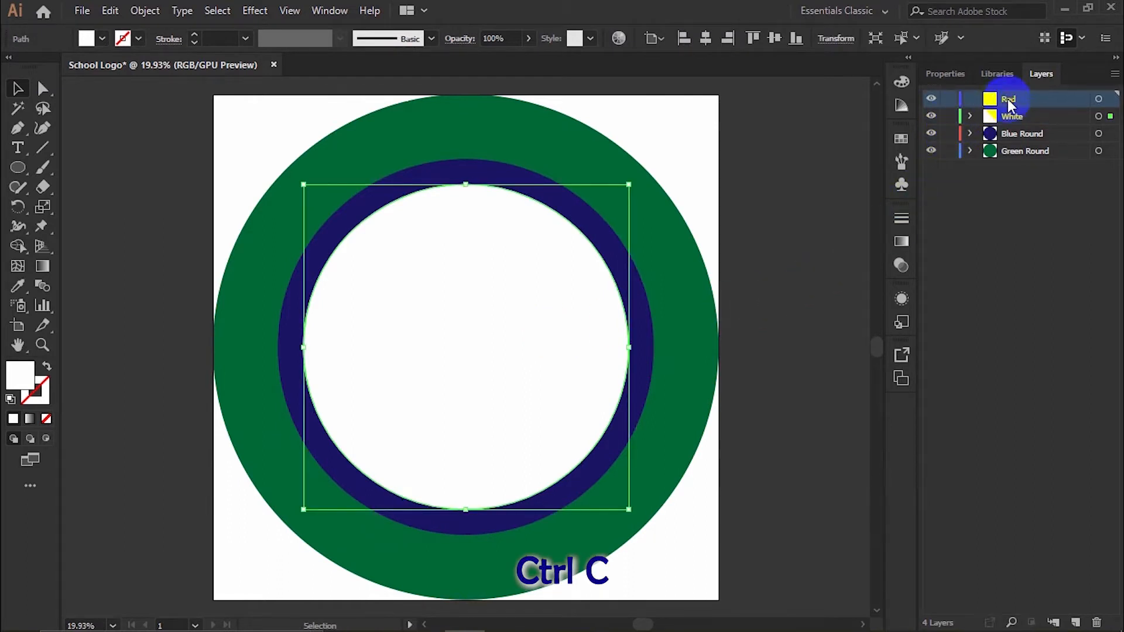
pyautogui.hotkey('ctrl', 'shift', 'v')
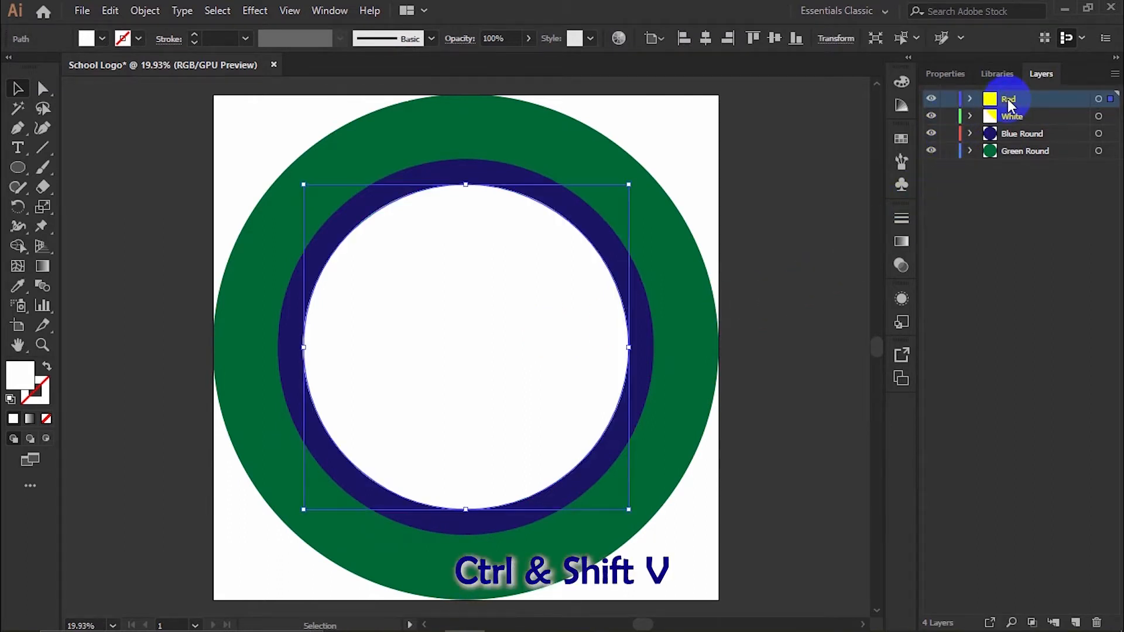
# Fill the pasted circle with dark red and shrink it about its centre, leaving a thin white ring around it.
pyautogui.click(935, 81)
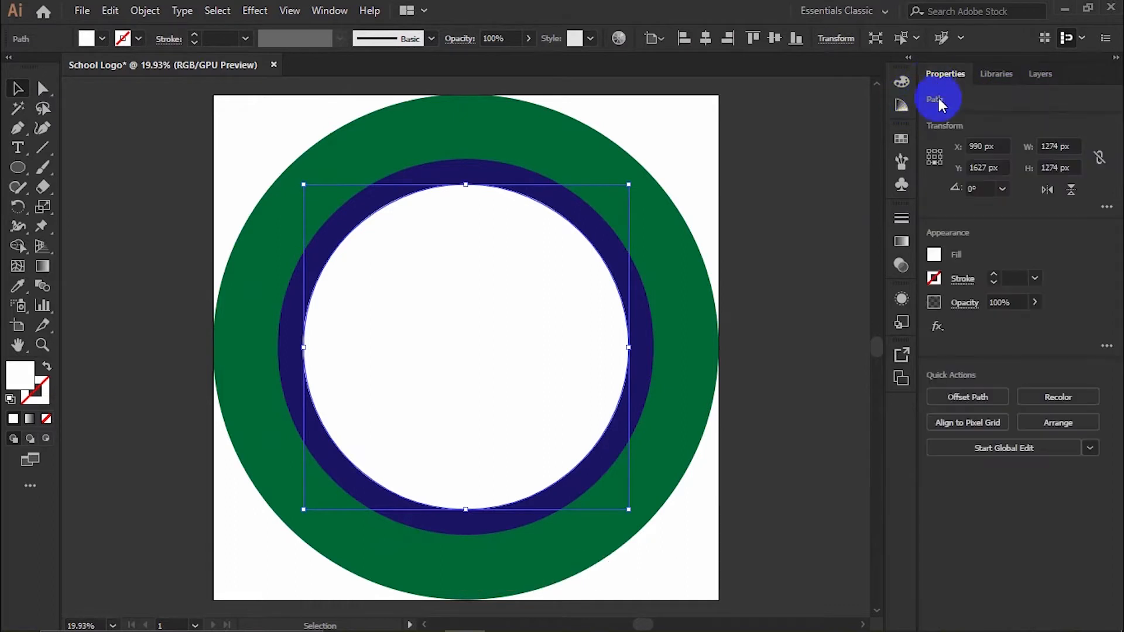
pyautogui.click(935, 260)
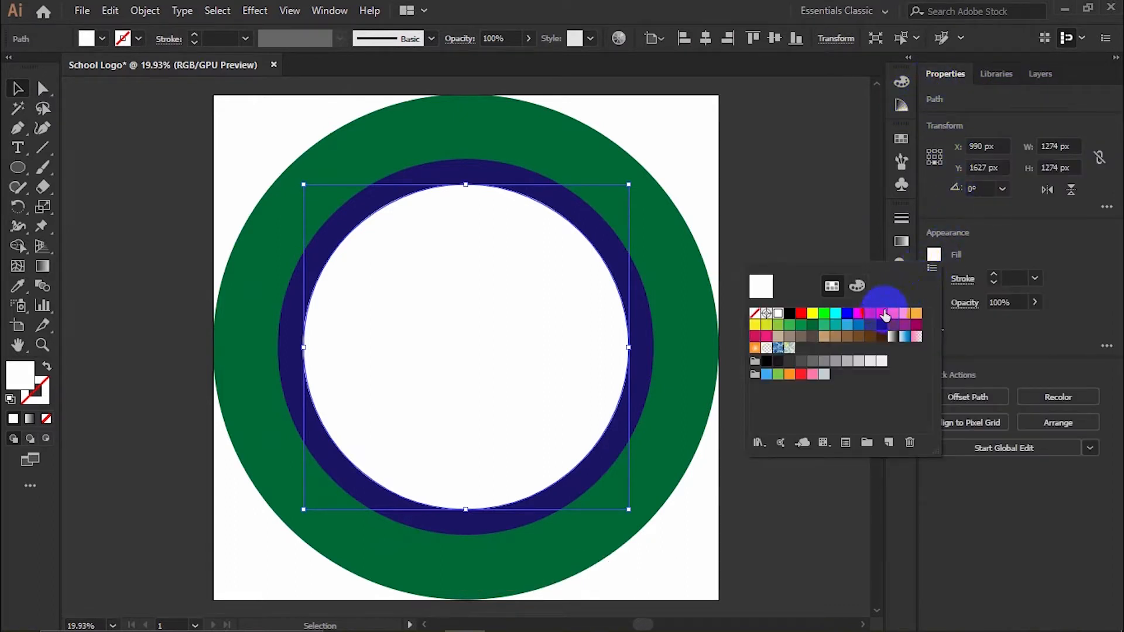
pyautogui.click(871, 315)
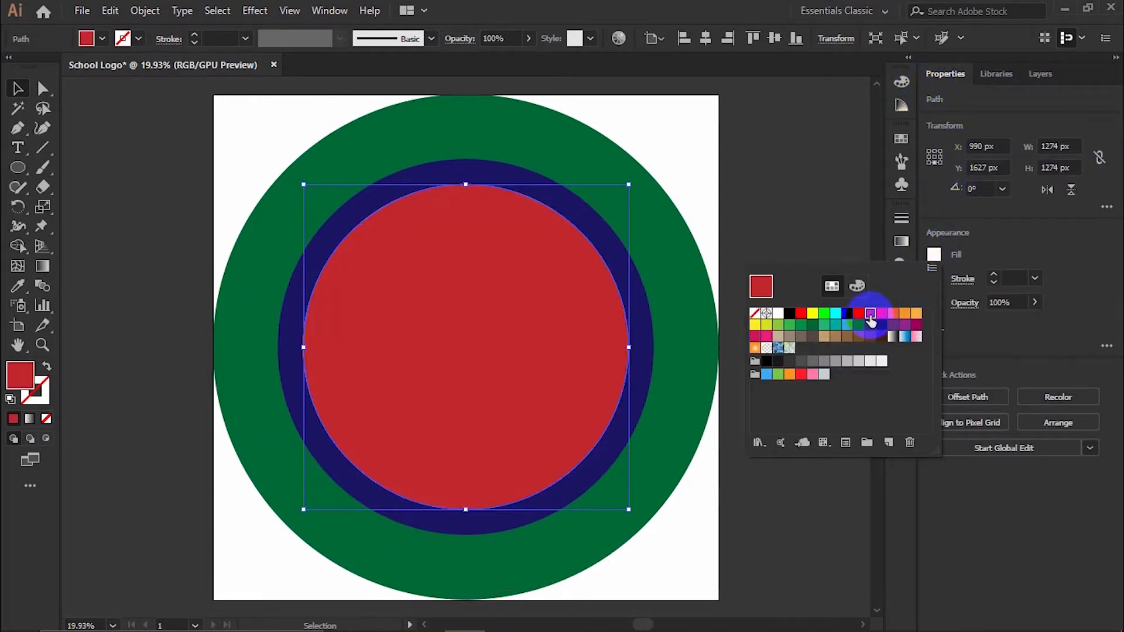
pyautogui.click(1000, 237)
pyautogui.hotkey('ctrl', 'c')
pyautogui.moveTo(627, 185)
pyautogui.mouseDown()
pyautogui.moveTo(573, 236)
pyautogui.moveTo(613, 196)
pyautogui.mouseUp()
pyautogui.click(831, 217)
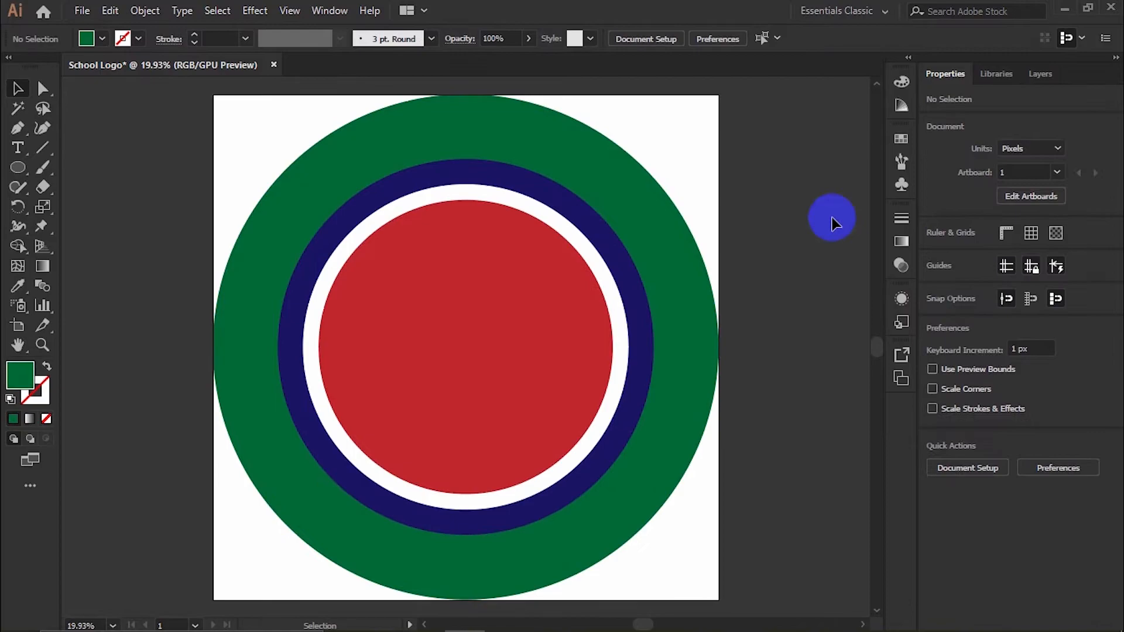
# Draw a rectangle about 522 by 1520 px on the White layer, covering the right part of the inner circles.
pyautogui.click(1040, 76)
pyautogui.click(1043, 115)
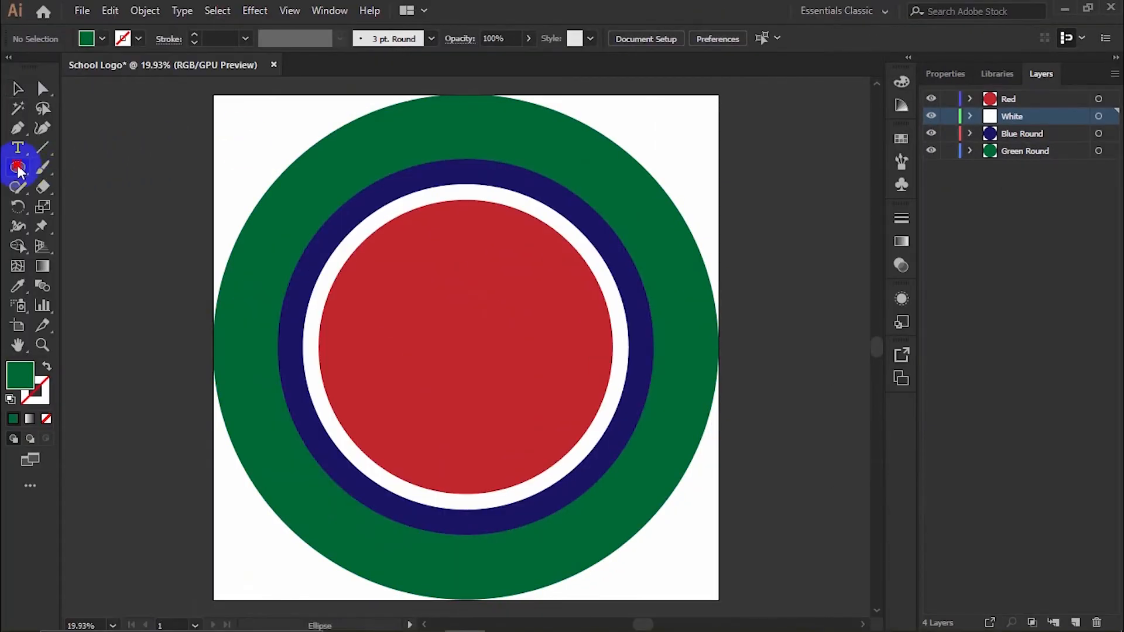
pyautogui.moveTo(20, 169); pyautogui.dragTo(100, 172)
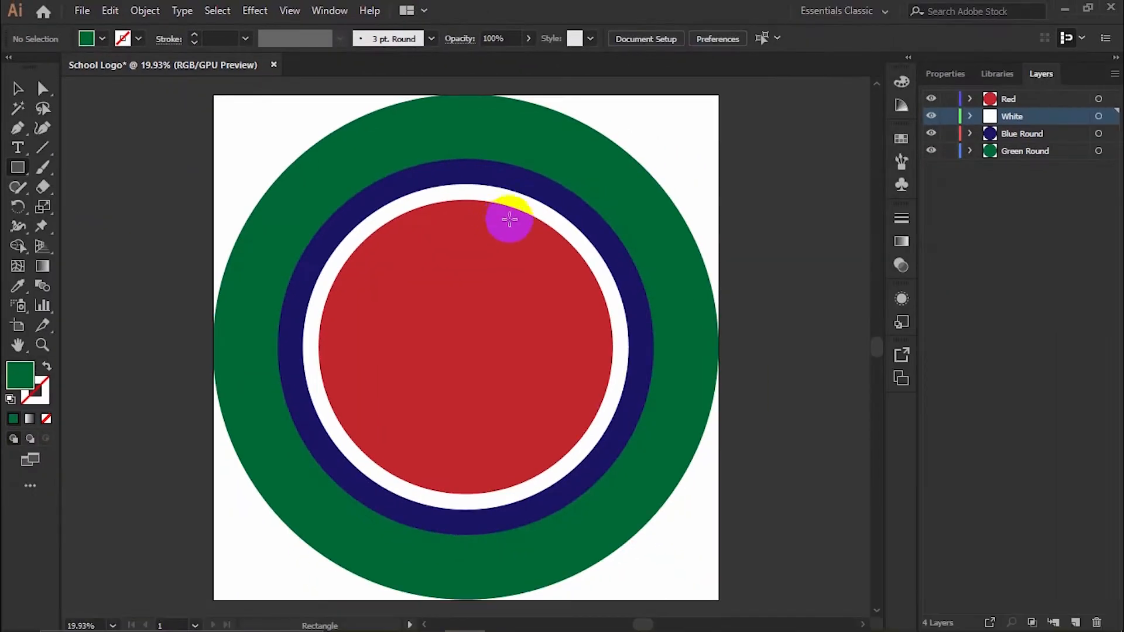
pyautogui.moveTo(1049, 288); pyautogui.dragTo(1123, 631)
pyautogui.moveTo(657, 541); pyautogui.dragTo(657, 541)
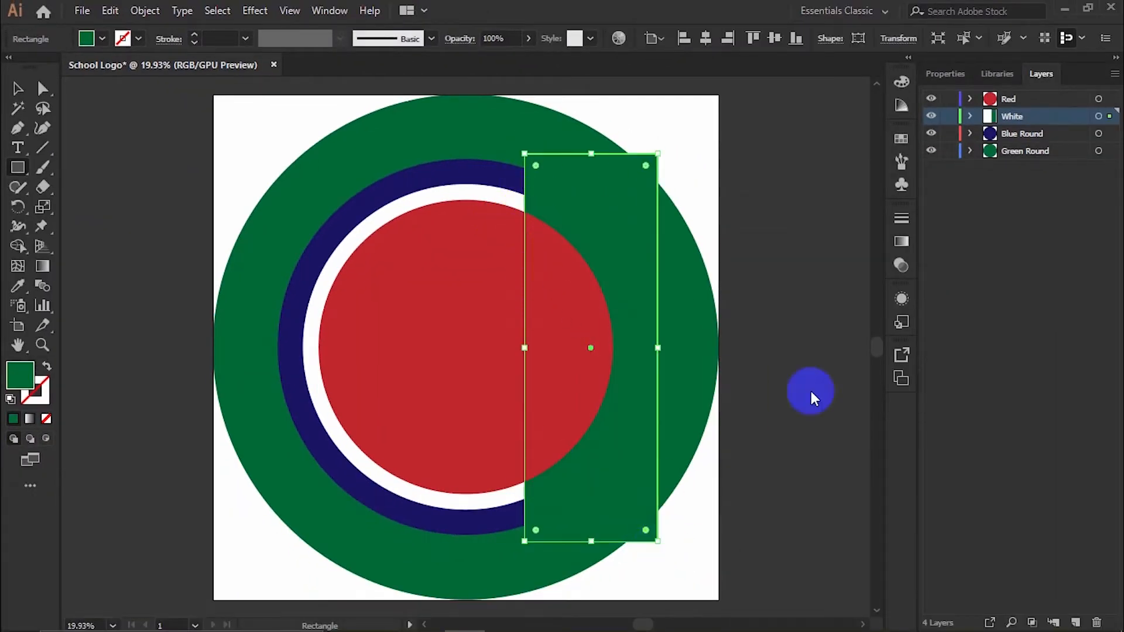
# Fill the rectangle with light orange.
pyautogui.click(945, 73)
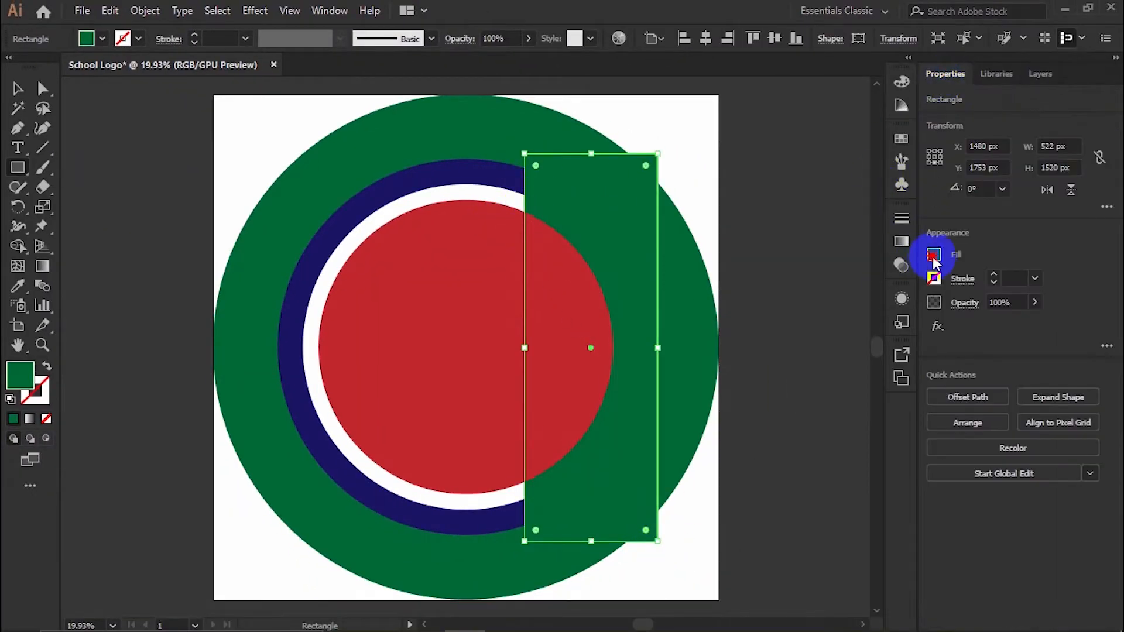
pyautogui.click(934, 255)
pyautogui.click(915, 313)
pyautogui.click(1041, 246)
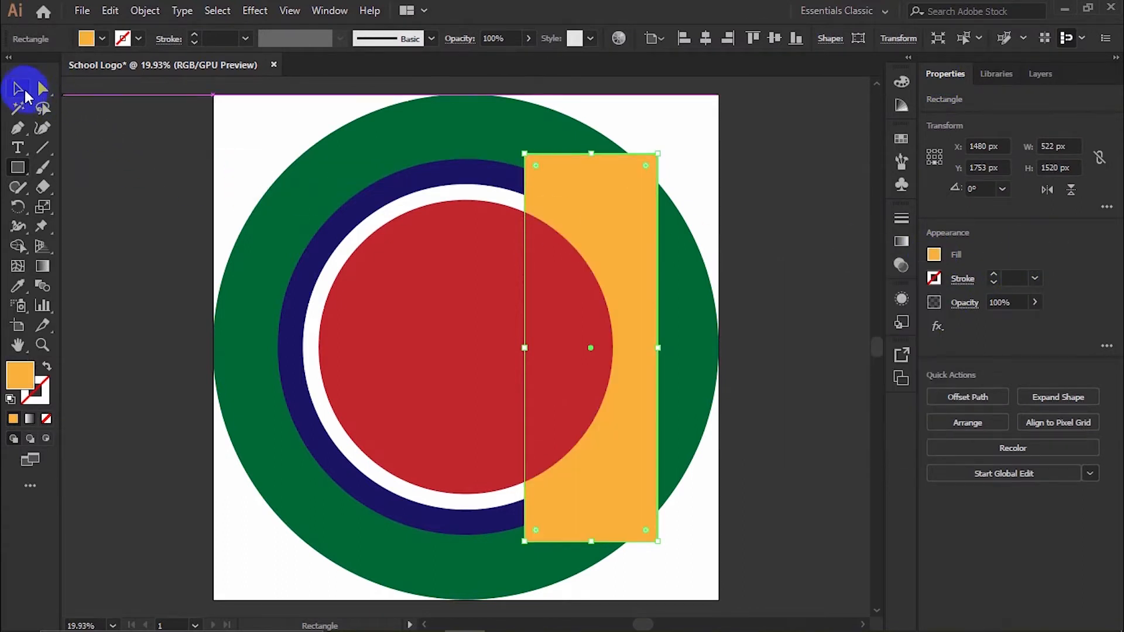
# Shift the orange rectangle slightly to the right, select it with the white circle and split both shapes with Pathfinder Divide.
pyautogui.click(24, 92)
pyautogui.moveTo(598, 227); pyautogui.dragTo(788, 179)
pyautogui.keyDown('shift'); pyautogui.click(485, 199); pyautogui.keyUp('shift')
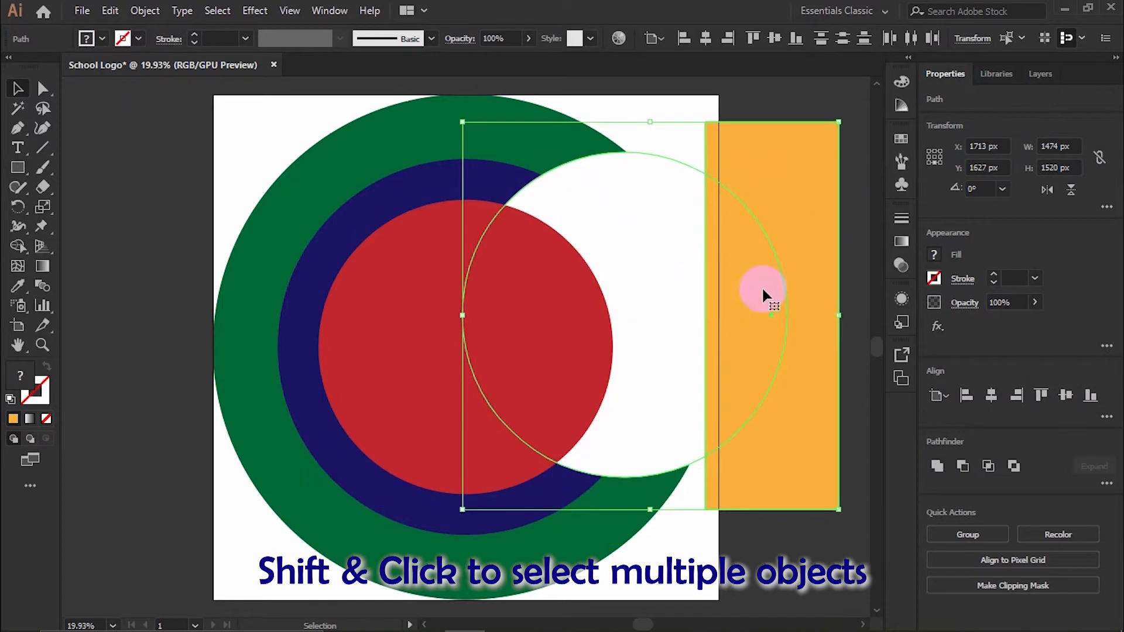
pyautogui.hotkey('ctrl', 'z')
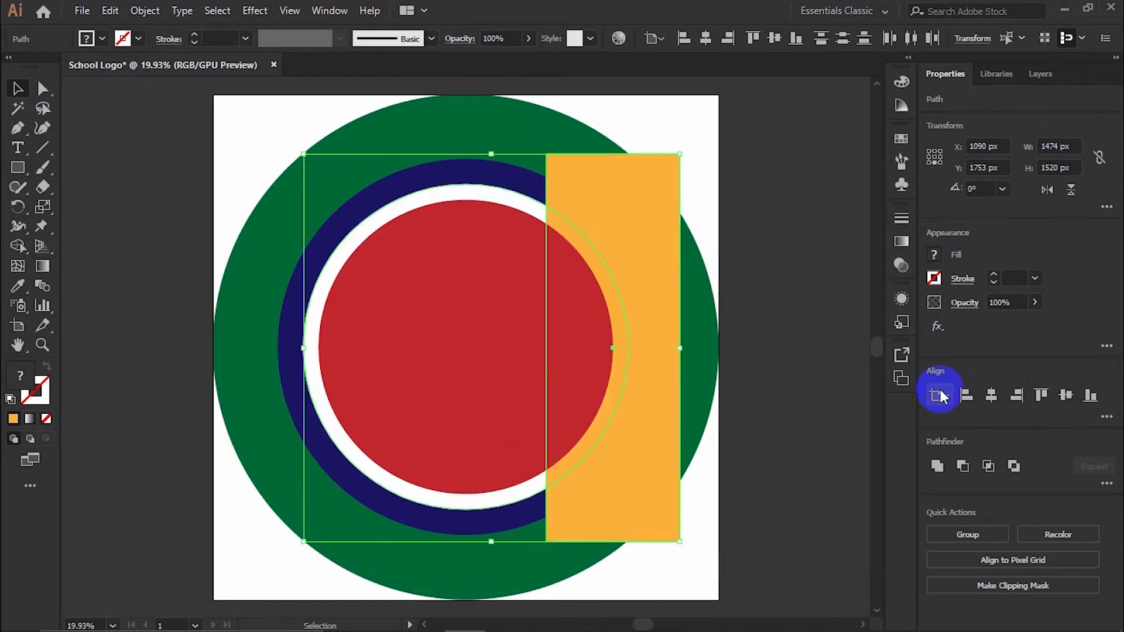
pyautogui.click(1107, 484)
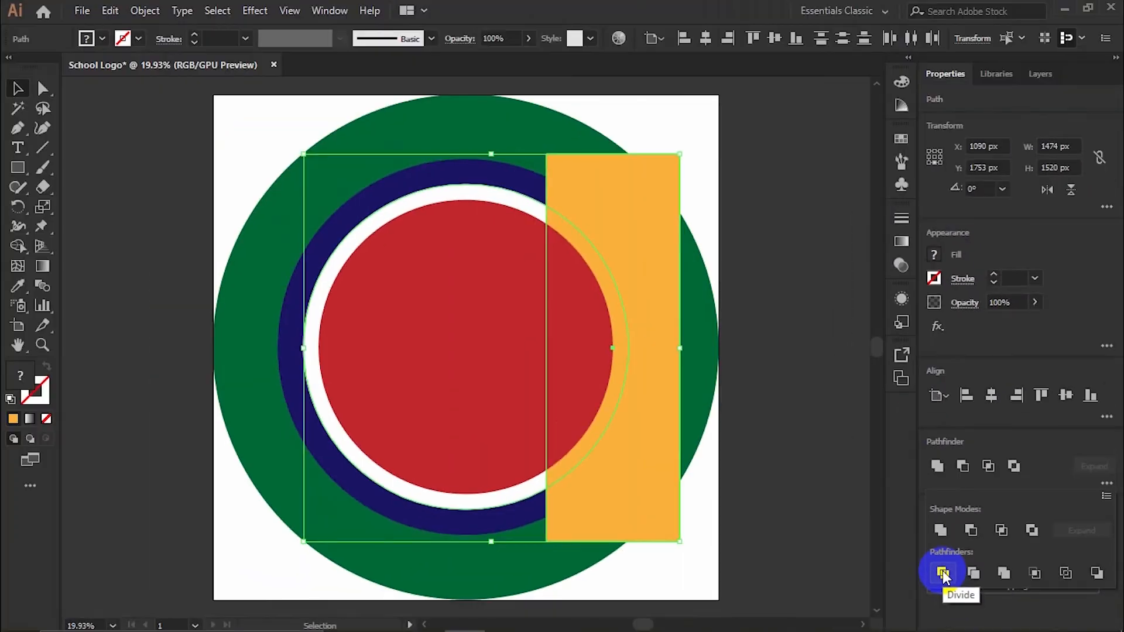
pyautogui.click(943, 574)
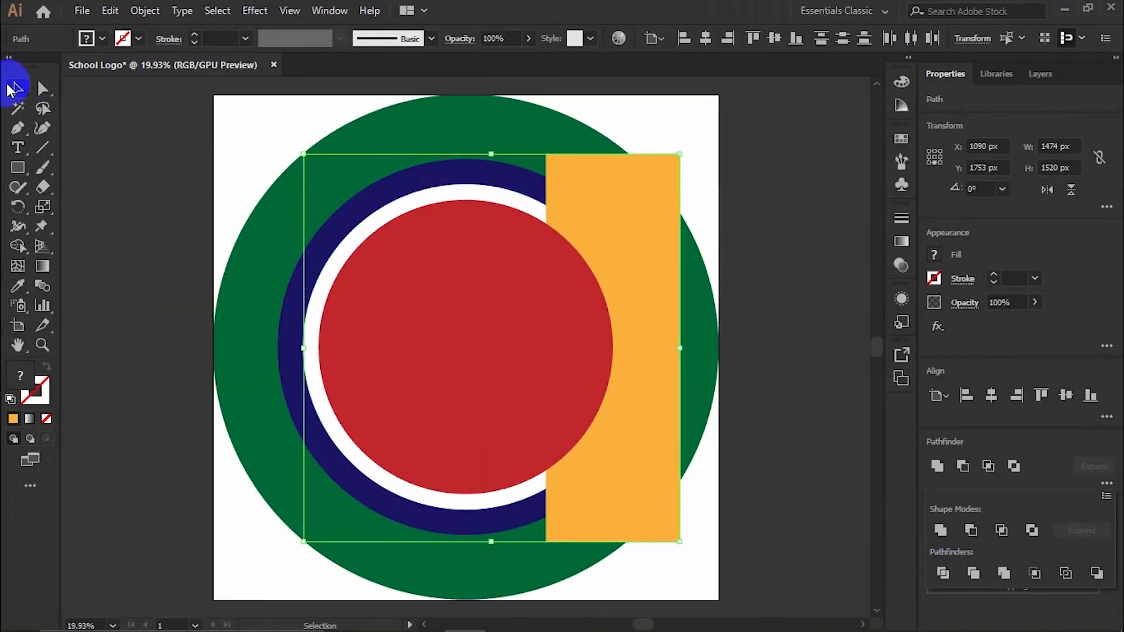
# Try moving the divided shapes as a group off to the right and undo the move.
pyautogui.click(146, 176)
pyautogui.moveTo(647, 218); pyautogui.dragTo(813, 214)
pyautogui.hotkey('ctrl', 'z')
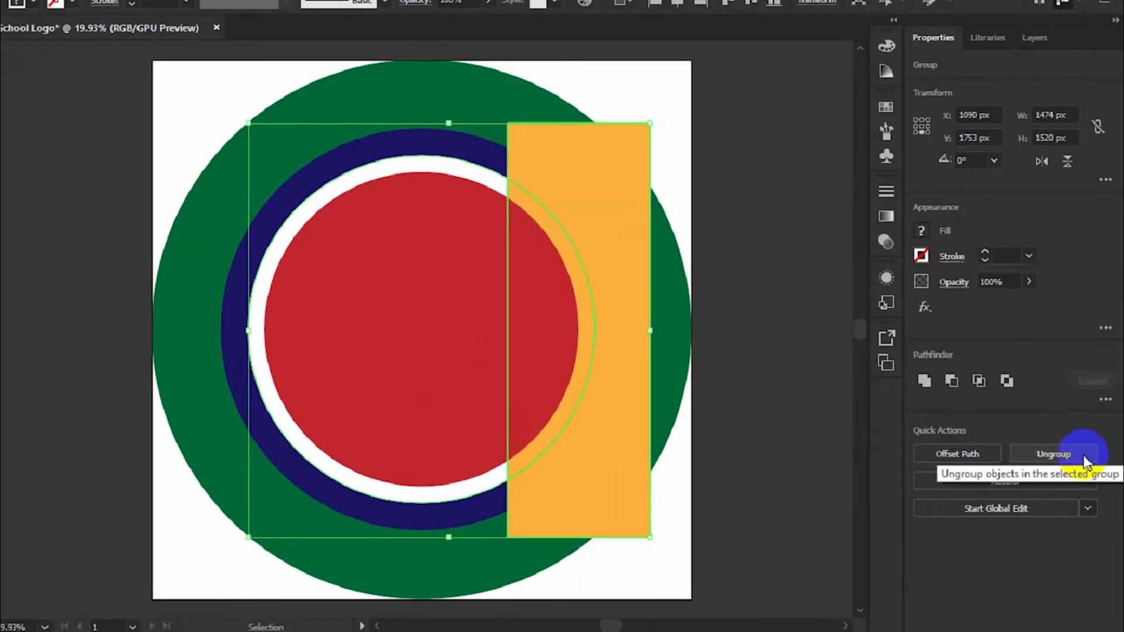
# Ungroup the divided circle and rectangle pieces and clear the selection.
pyautogui.click(1085, 461)
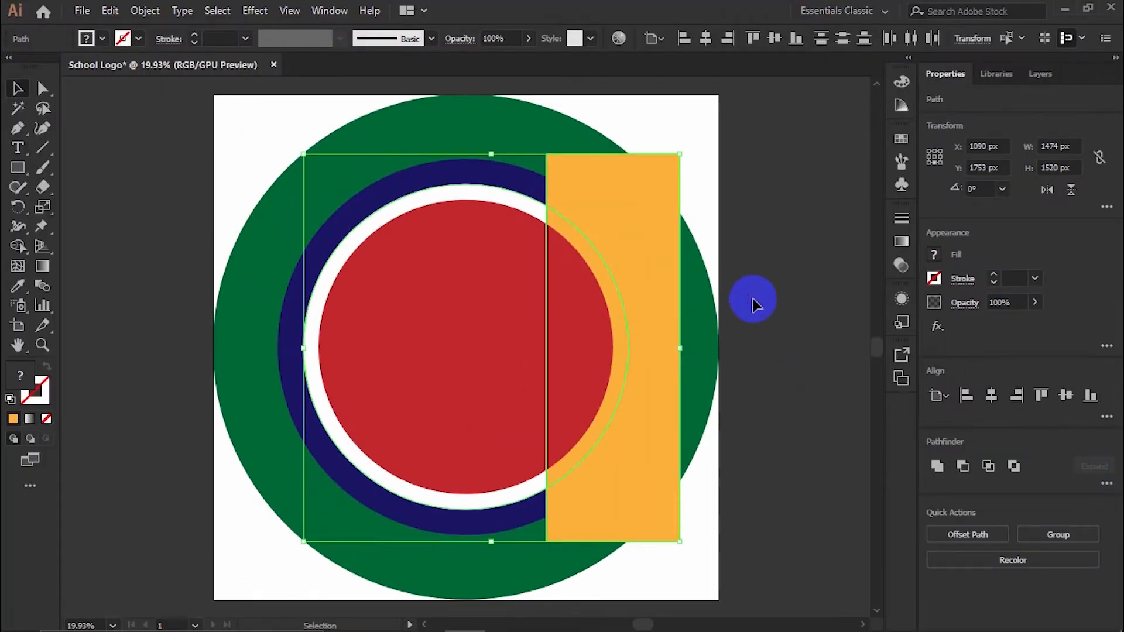
pyautogui.click(753, 301)
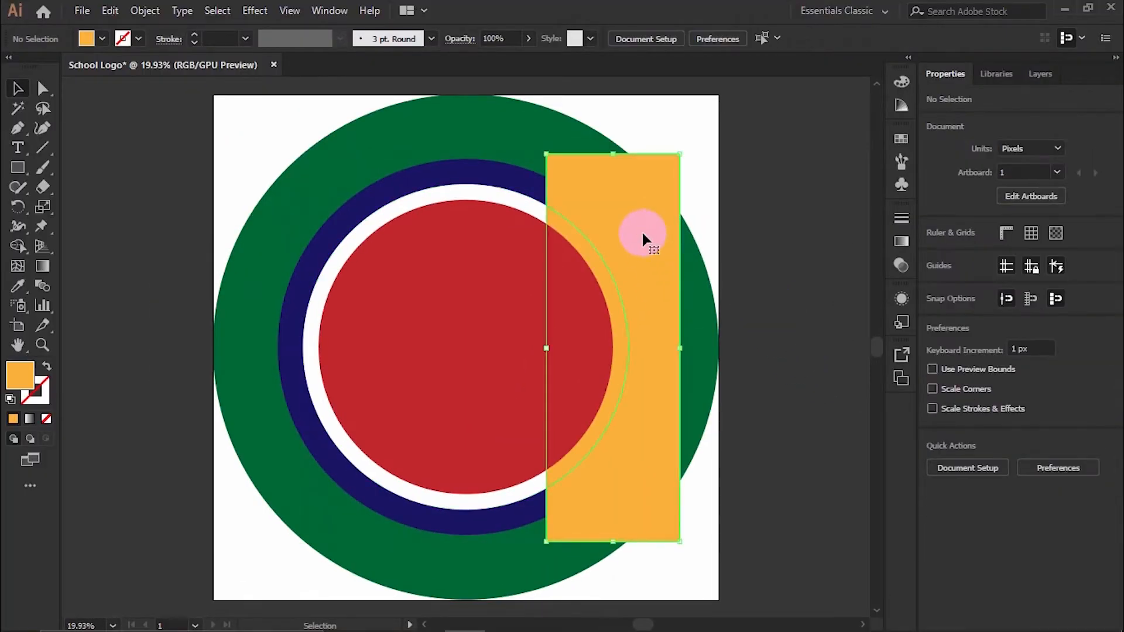
# Delete the outer orange rectangle piece and the orange piece overlapping the white circle.
pyautogui.click(643, 234)
pyautogui.press('Delete')
pyautogui.click(781, 219)
pyautogui.press('Delete')
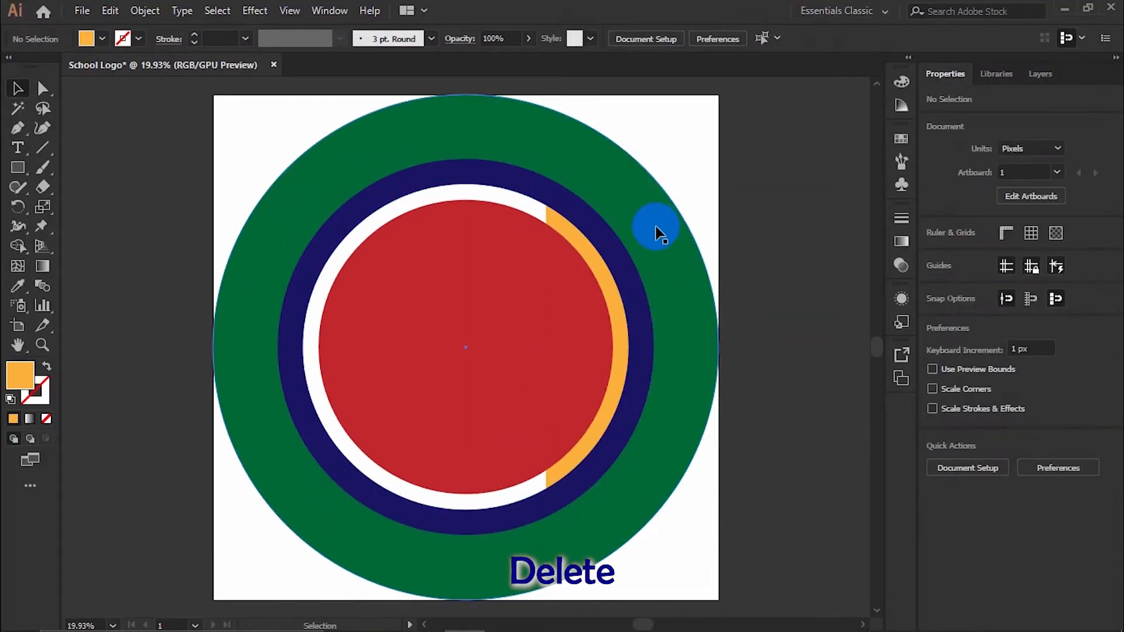
pyautogui.moveTo(582, 242); pyautogui.dragTo(809, 245)
pyautogui.press('Delete')
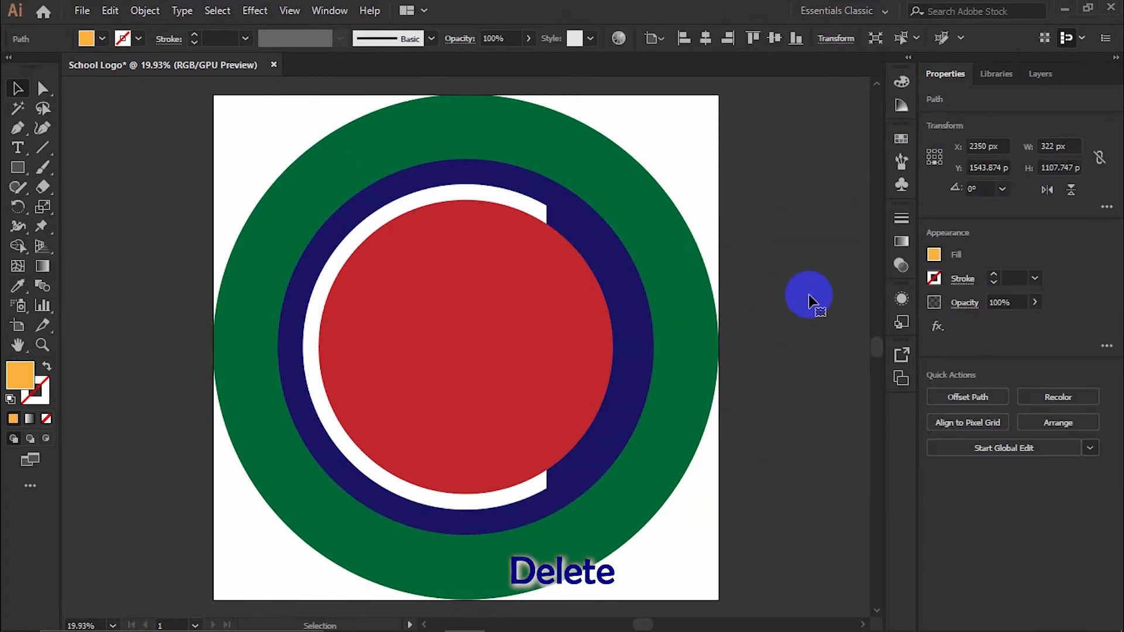
# Paste a copy of the red circle in place on the White layer, filled orange, and hide the Red layer.
pyautogui.click(1031, 75)
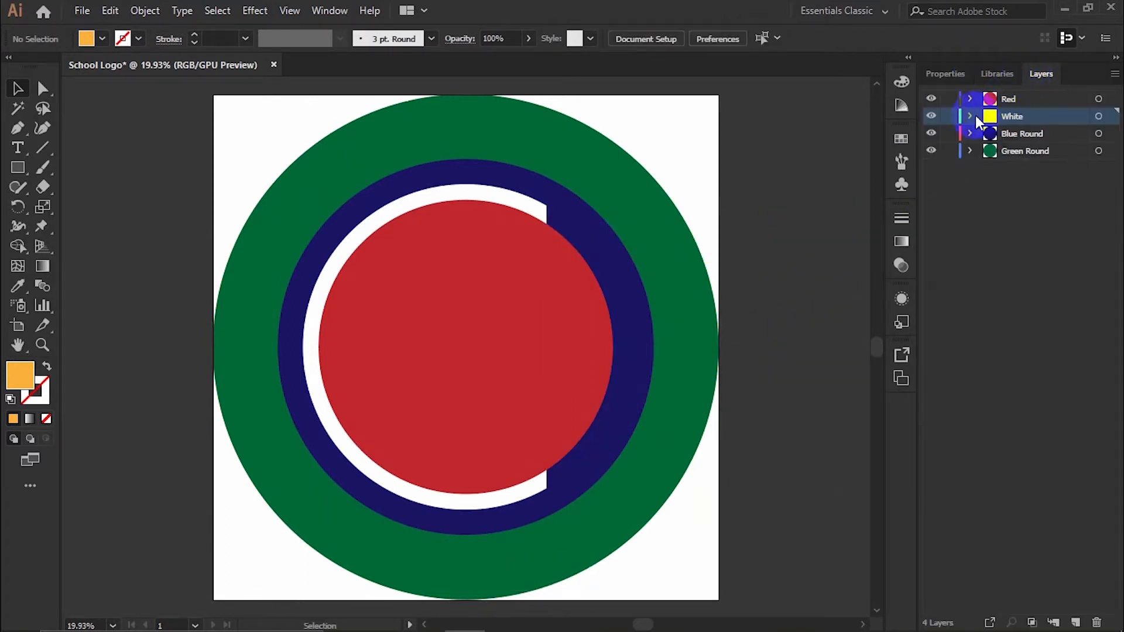
pyautogui.click(930, 116)
pyautogui.click(549, 299)
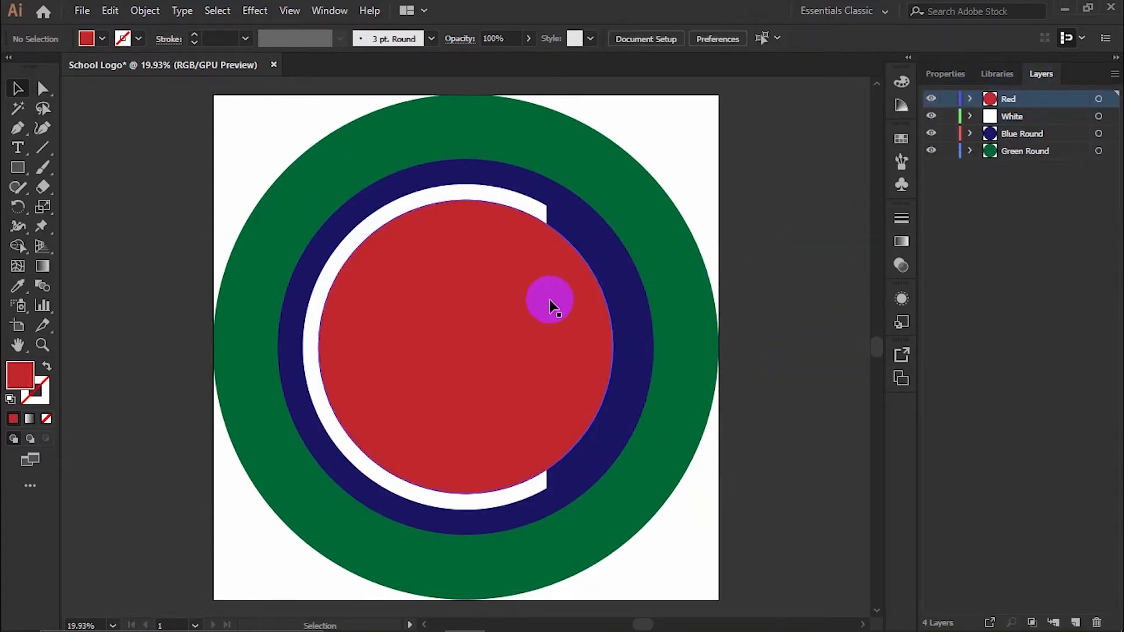
pyautogui.hotkey('ctrl', 'c')
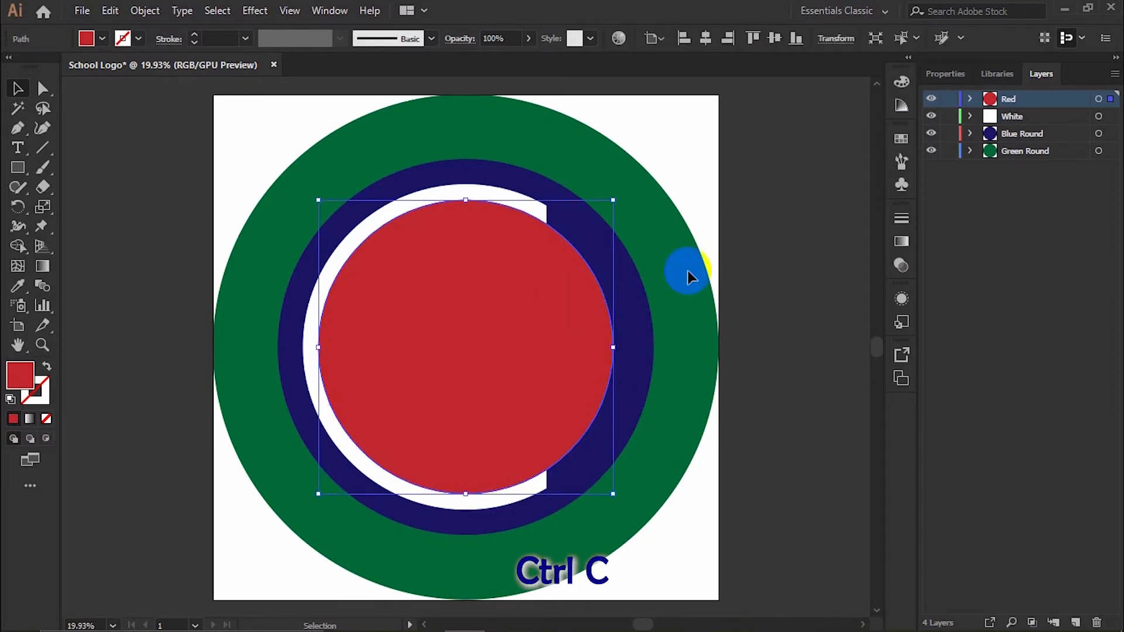
pyautogui.click(1030, 115)
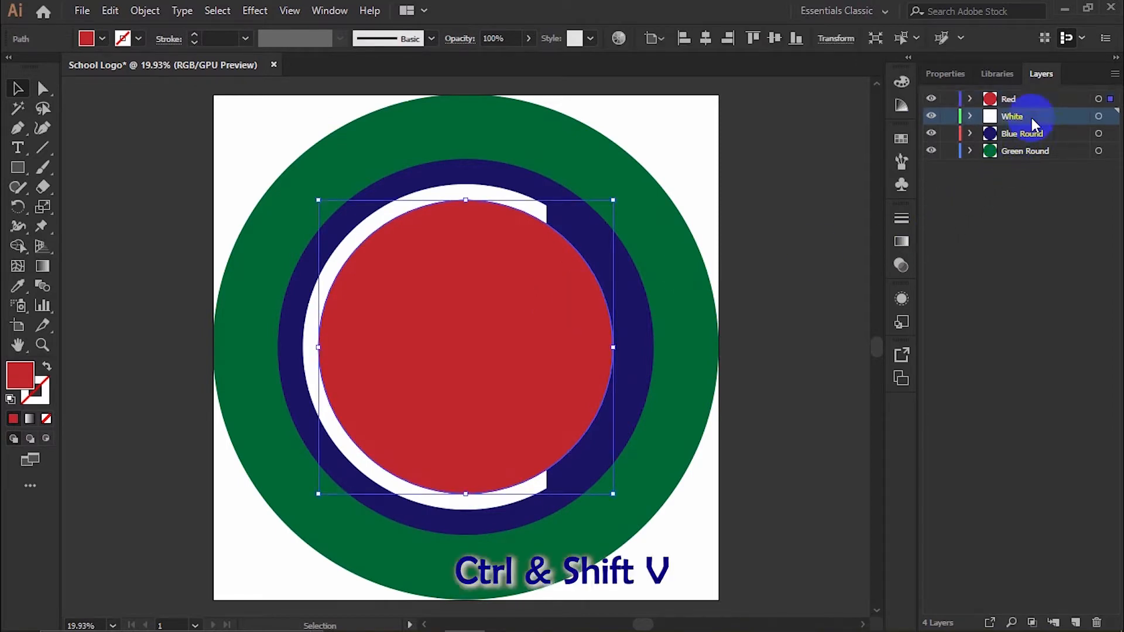
pyautogui.hotkey('ctrl', 'shift', 'v')
pyautogui.click(931, 99)
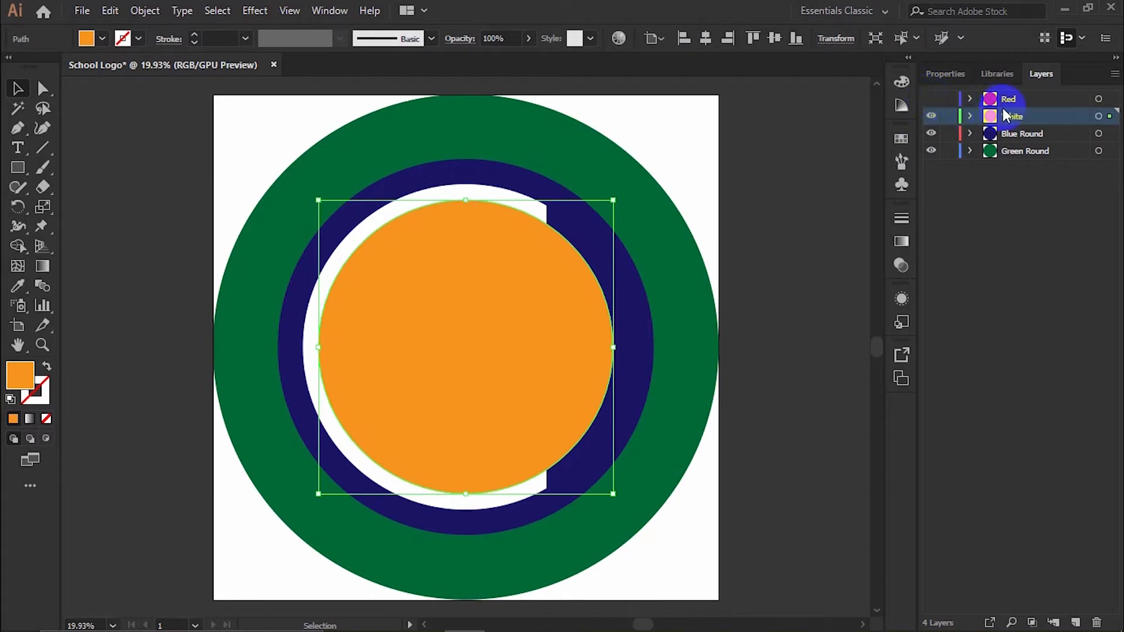
# Split the orange circle and the cut white circle with Pathfinder Divide, and ungroup the resulting pieces.
pyautogui.keyDown('shift'); pyautogui.click(488, 192); pyautogui.keyUp('shift')
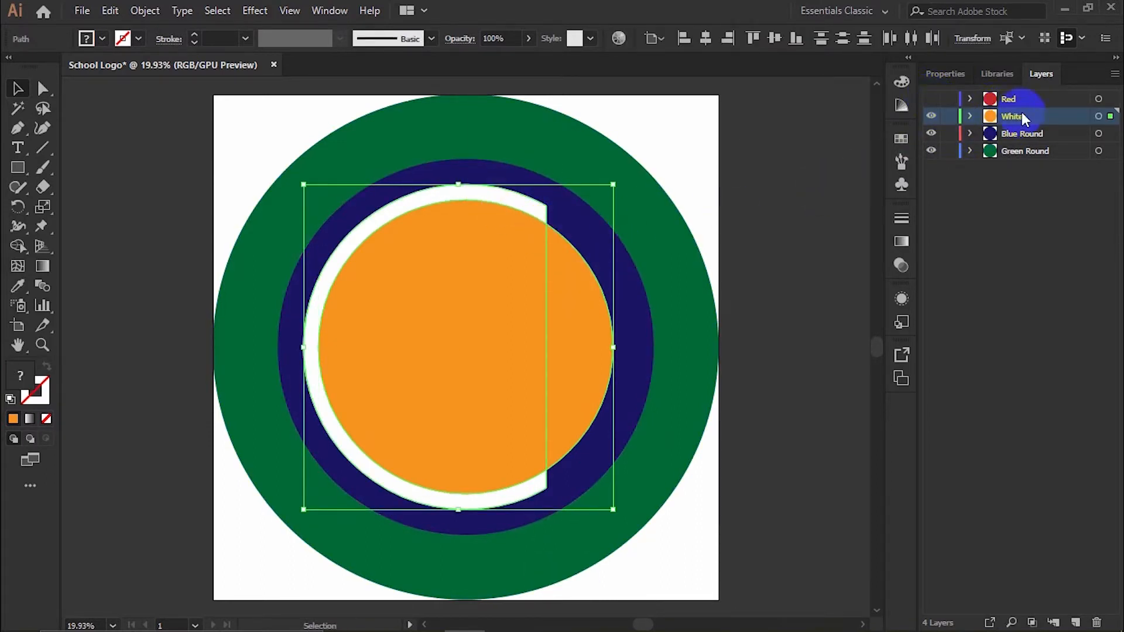
pyautogui.click(962, 76)
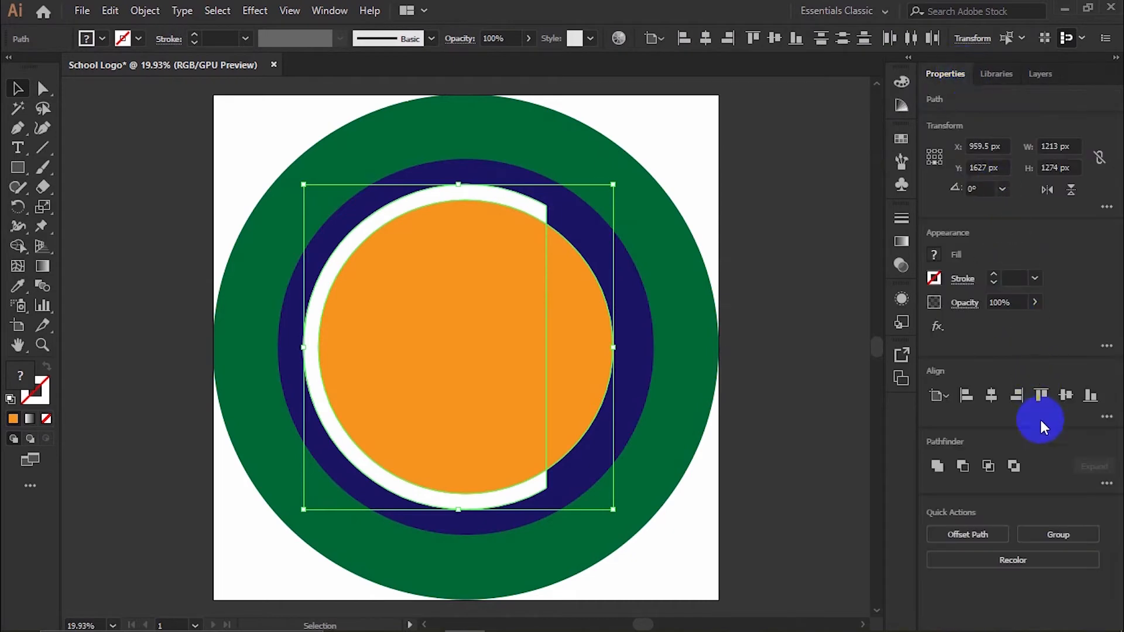
pyautogui.click(1105, 483)
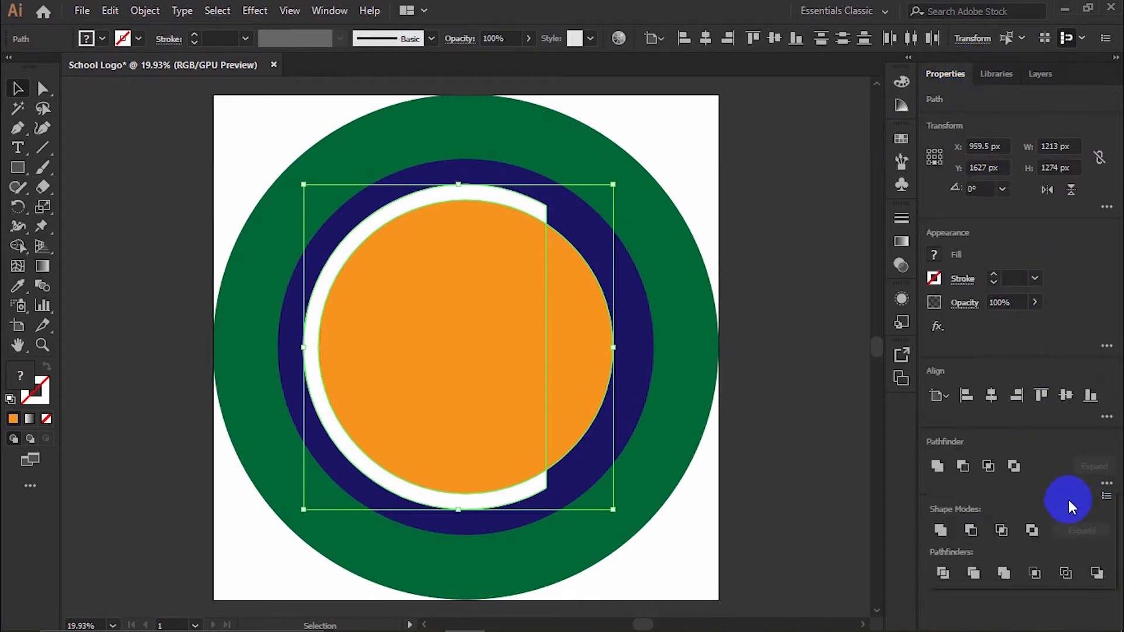
pyautogui.click(945, 574)
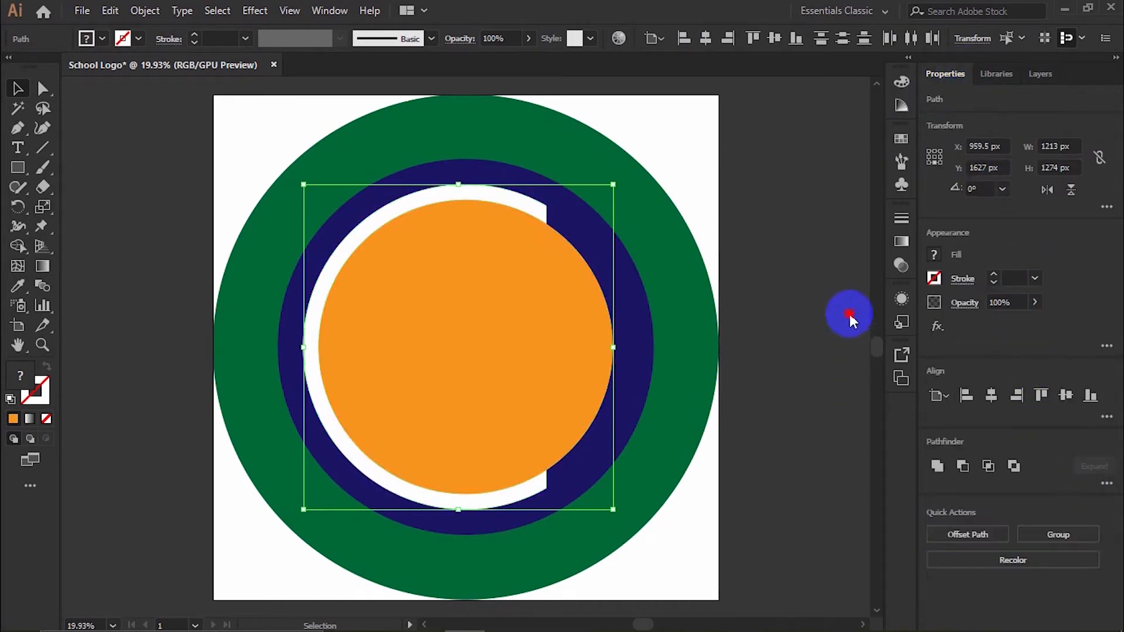
pyautogui.click(837, 331)
pyautogui.click(550, 320)
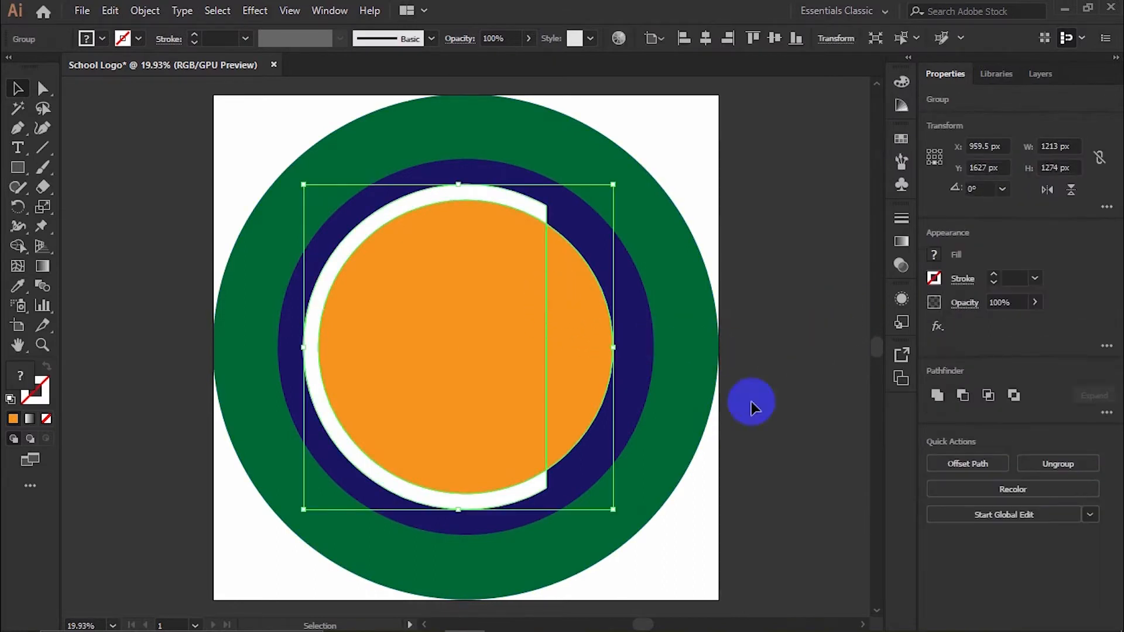
pyautogui.click(1070, 463)
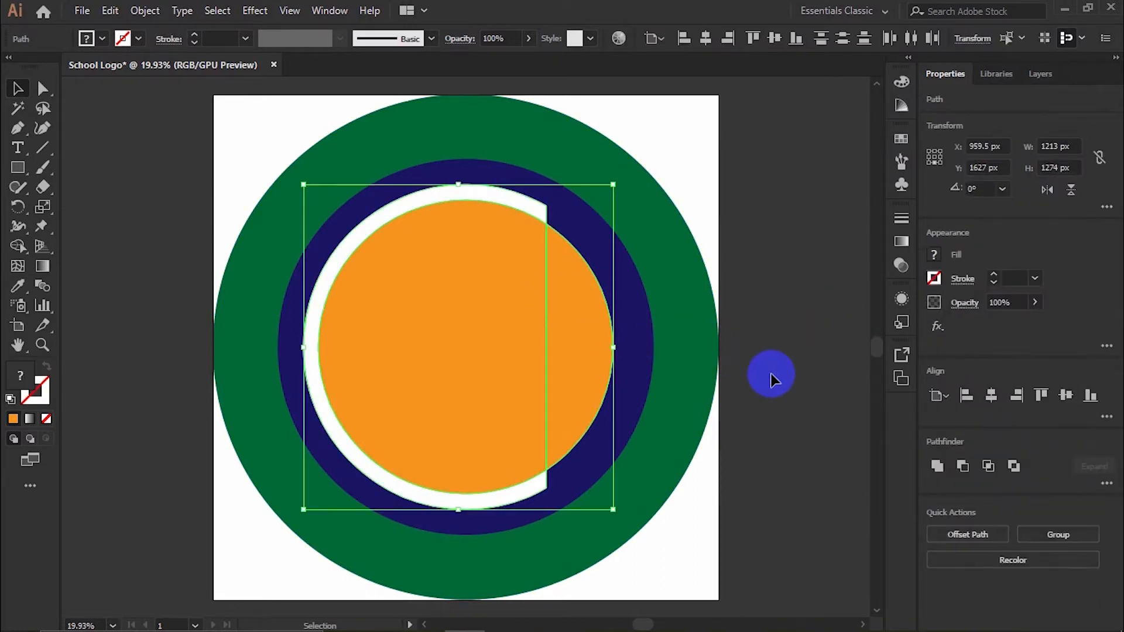
pyautogui.click(770, 375)
# Move the two orange pieces out of the circle and delete them, leaving only the open white ring.
pyautogui.click(574, 324)
pyautogui.moveTo(575, 324); pyautogui.dragTo(845, 283)
pyautogui.press('Delete')
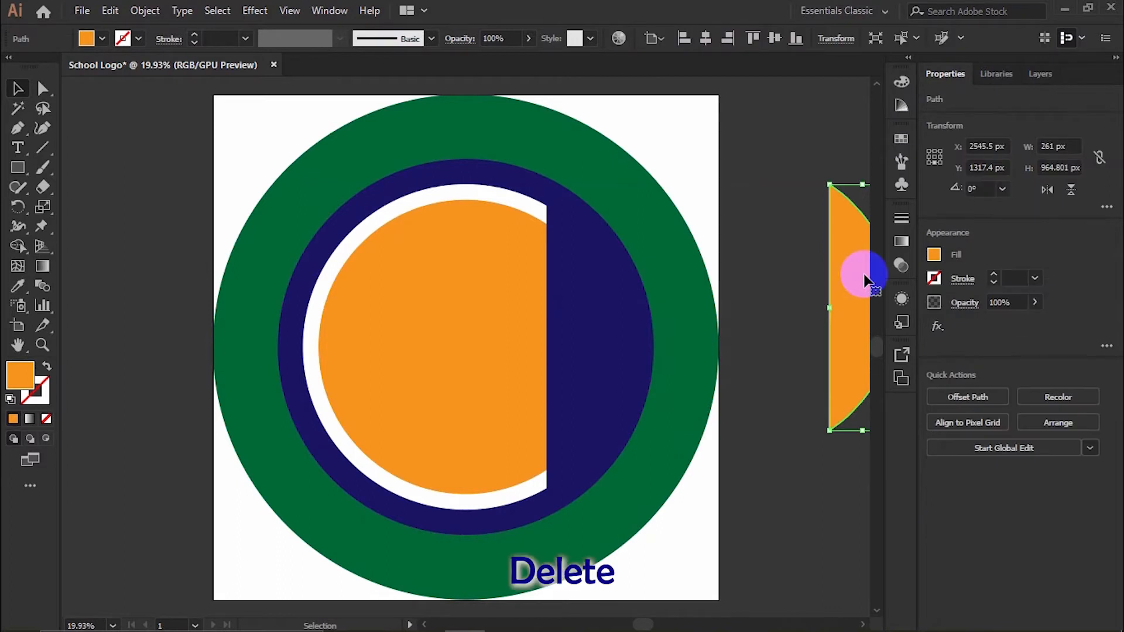
pyautogui.moveTo(494, 347); pyautogui.dragTo(835, 275)
pyautogui.click(836, 287)
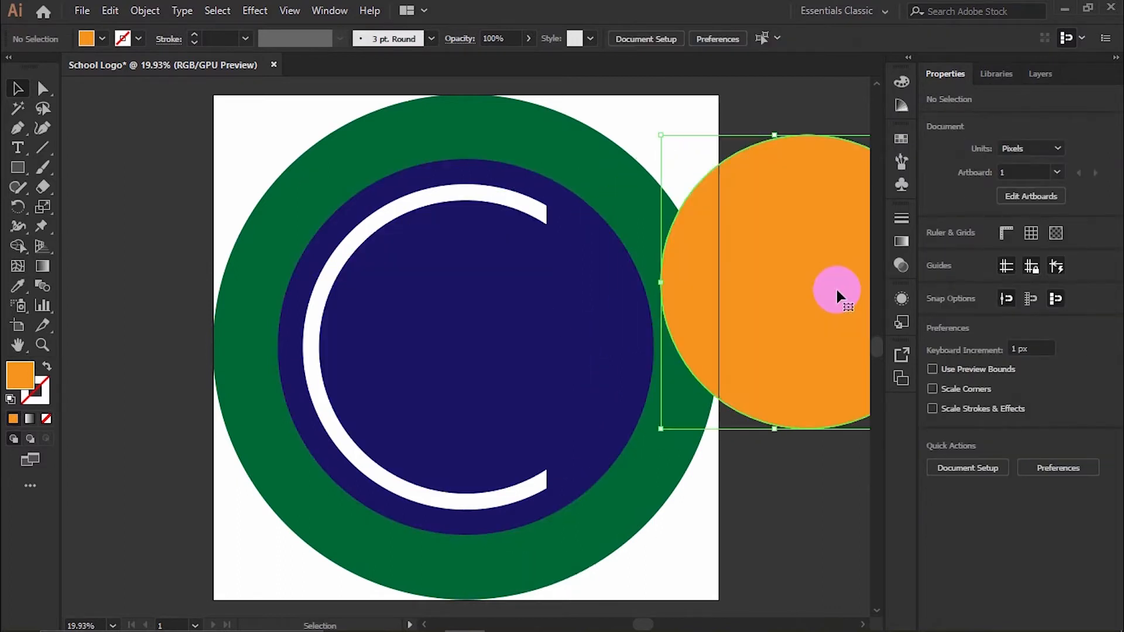
pyautogui.press('Delete')
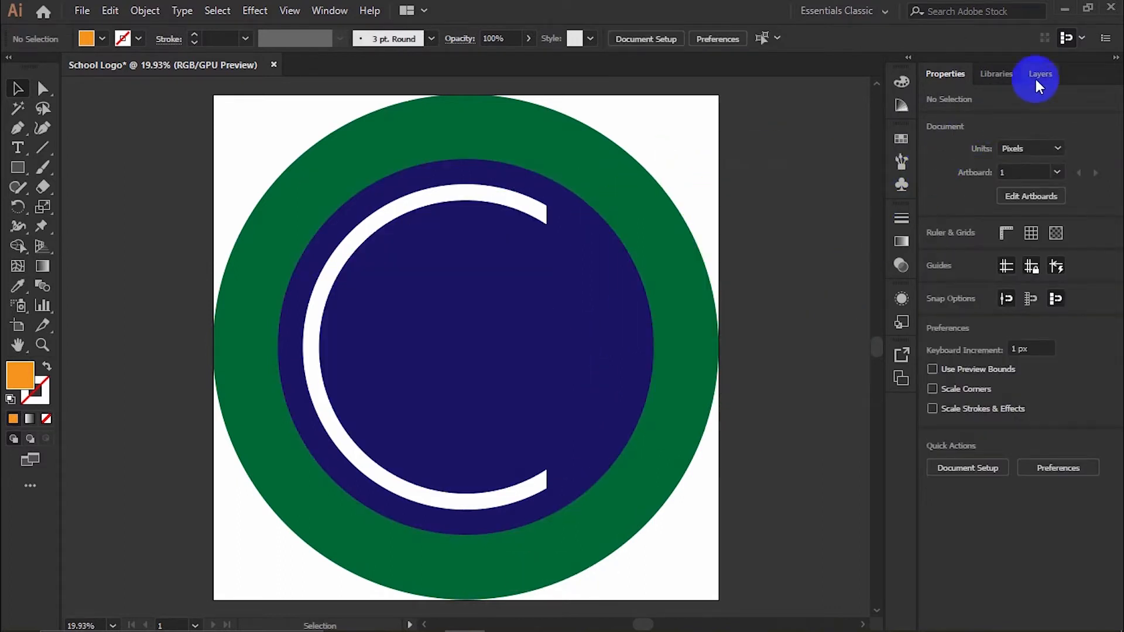
# Check the white ring by toggling the White layer's visibility, and show the Red layer again.
pyautogui.click(1035, 81)
pyautogui.click(931, 116)
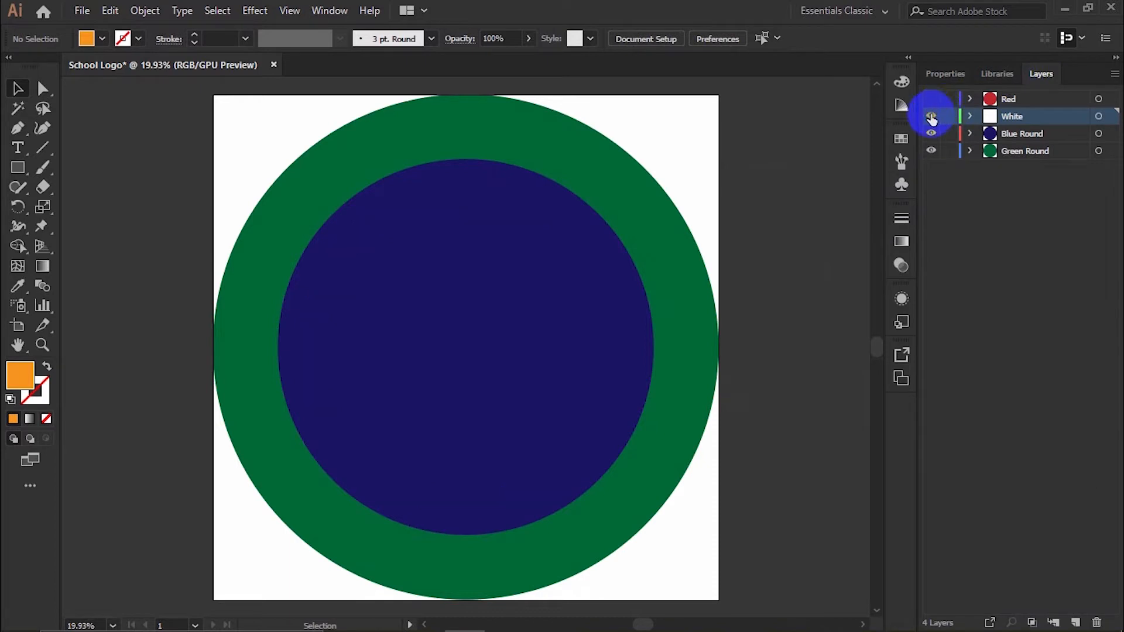
pyautogui.click(931, 116)
pyautogui.click(931, 99)
# Draw a rectangle about 1271 by 225 px on the Red layer, extending left from the red circle's center, and fill it yellow-green.
pyautogui.click(571, 311)
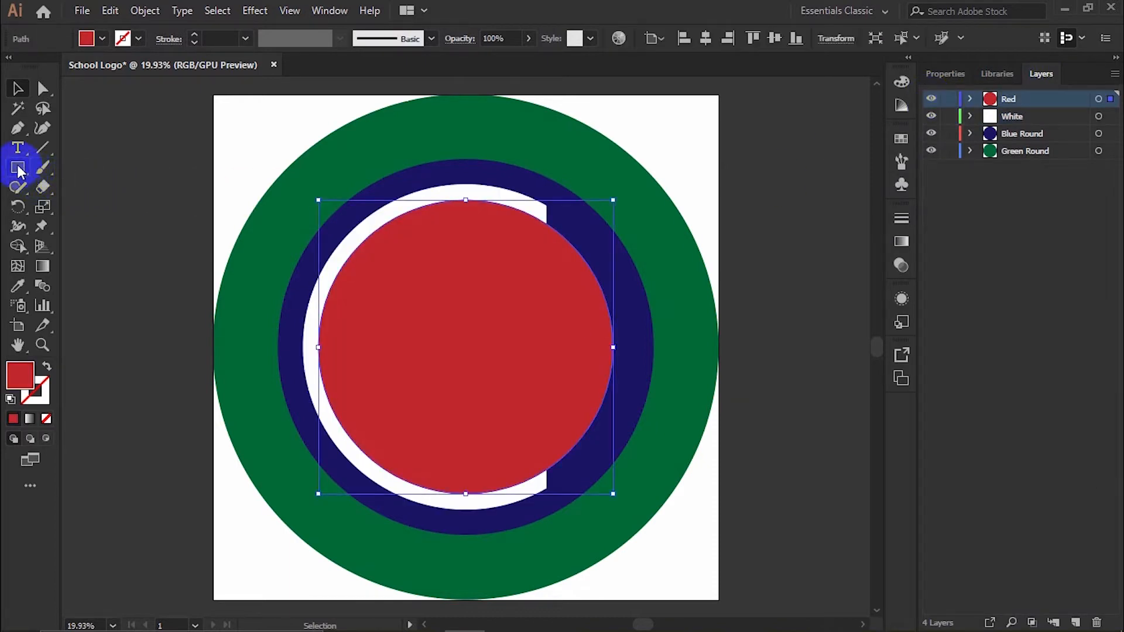
pyautogui.click(18, 168)
pyautogui.moveTo(466, 348); pyautogui.dragTo(142, 289)
pyautogui.click(946, 75)
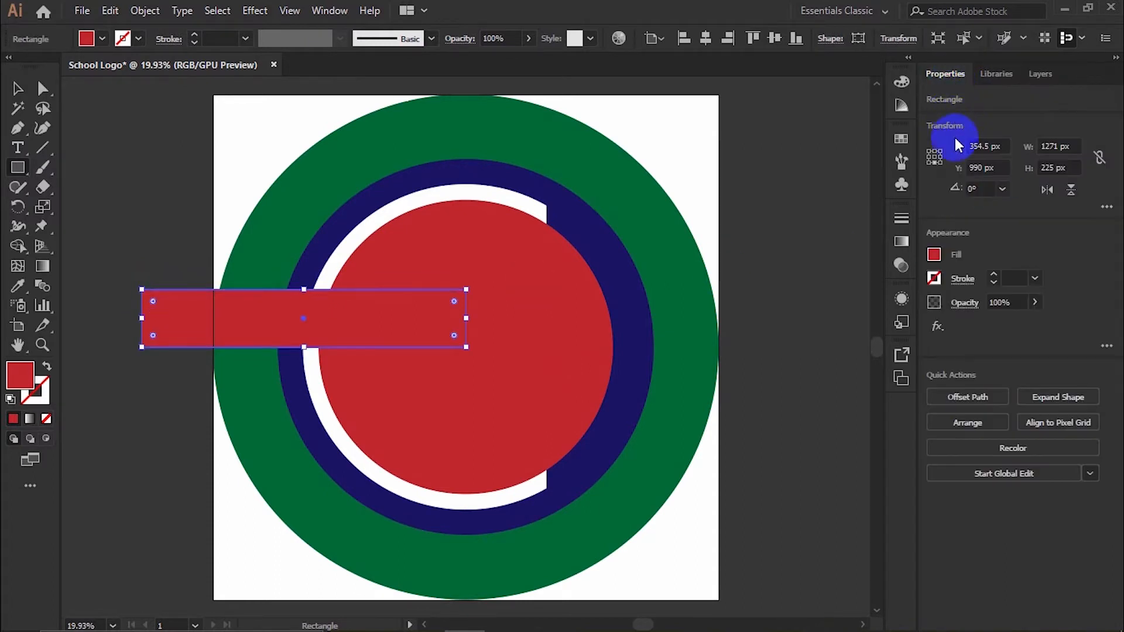
pyautogui.click(935, 255)
pyautogui.click(782, 327)
pyautogui.click(1036, 260)
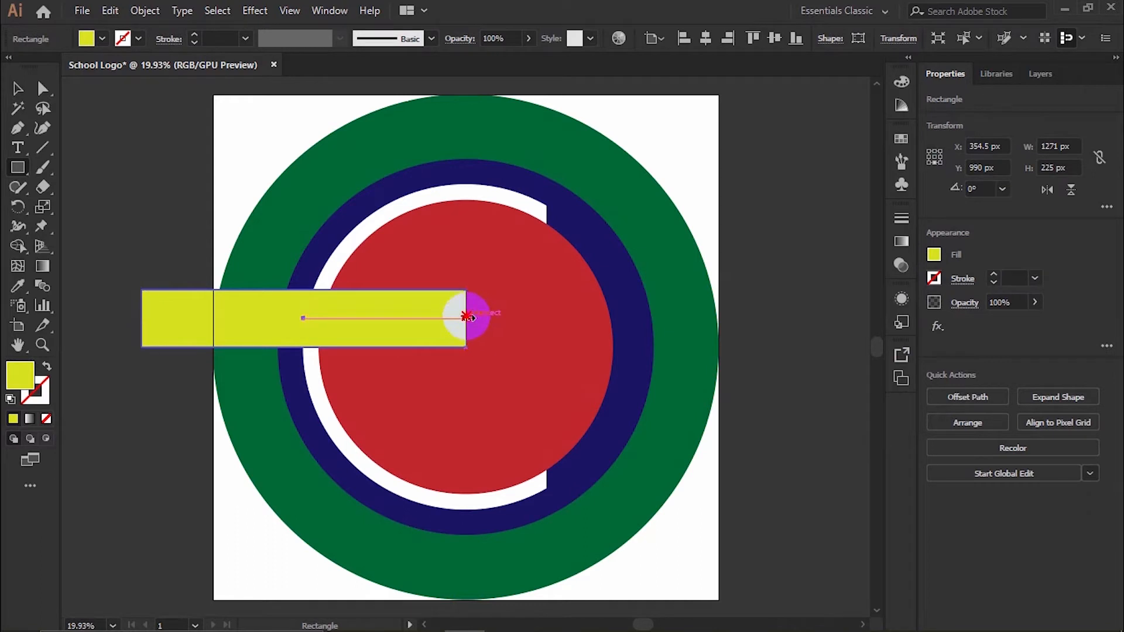
# Stretch the yellow-green rectangle across the whole logo to about 2322 px wide and duplicate it directly below.
pyautogui.moveTo(468, 317); pyautogui.dragTo(736, 317)
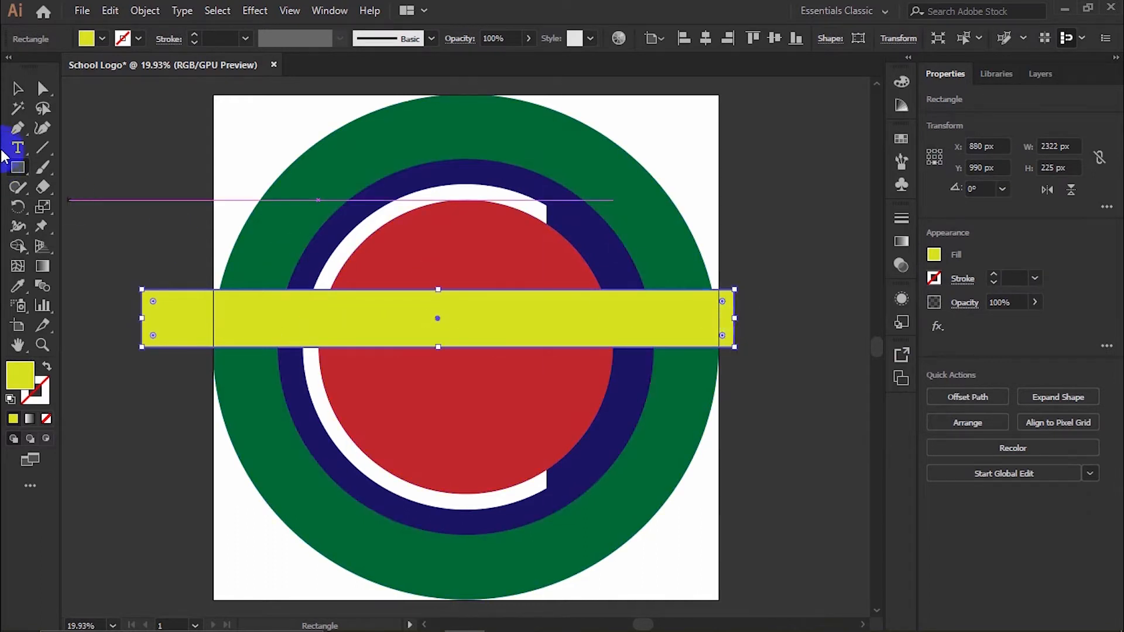
pyautogui.click(13, 88)
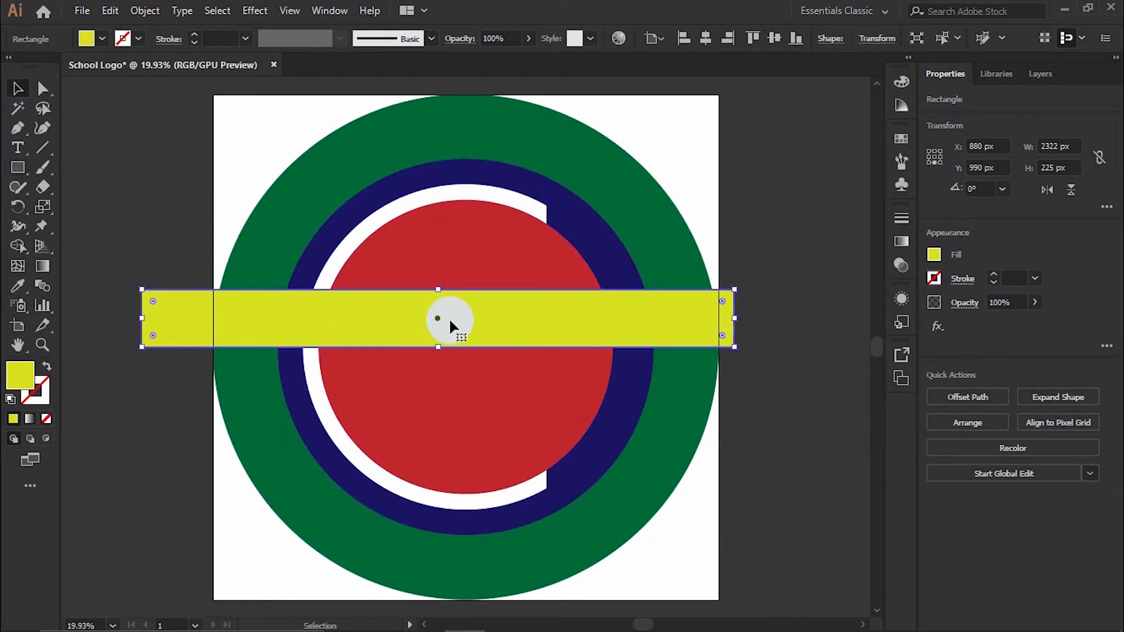
pyautogui.moveTo(480, 320); pyautogui.dragTo(480, 375)
# Fill the lower duplicate bar with the dark green swatch and clear the selection.
pyautogui.press('F7')
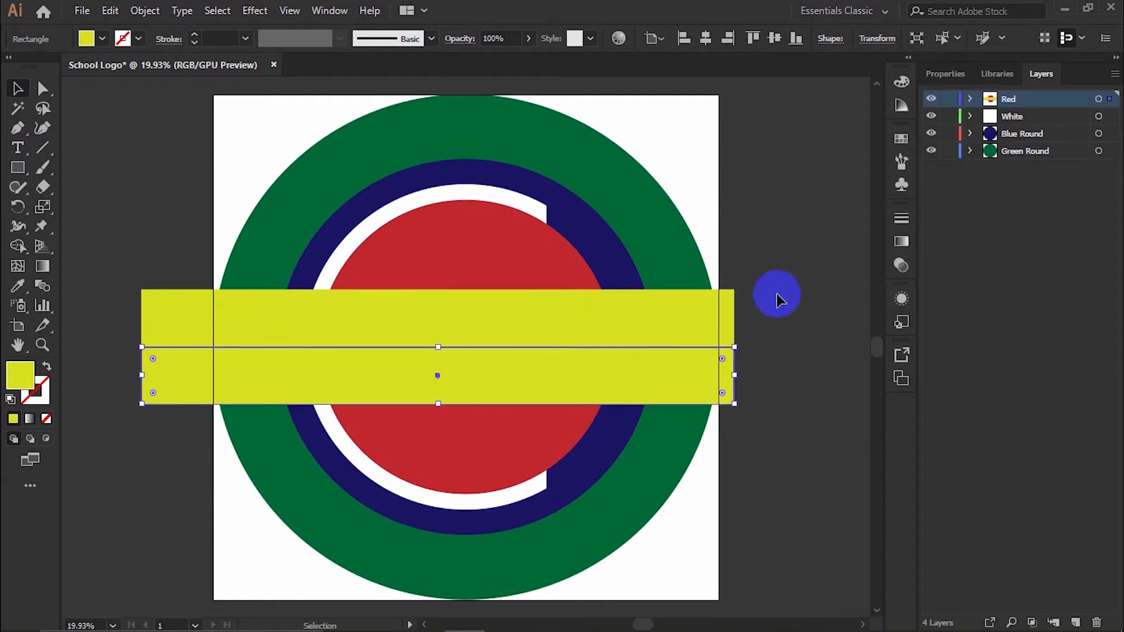
pyautogui.click(941, 74)
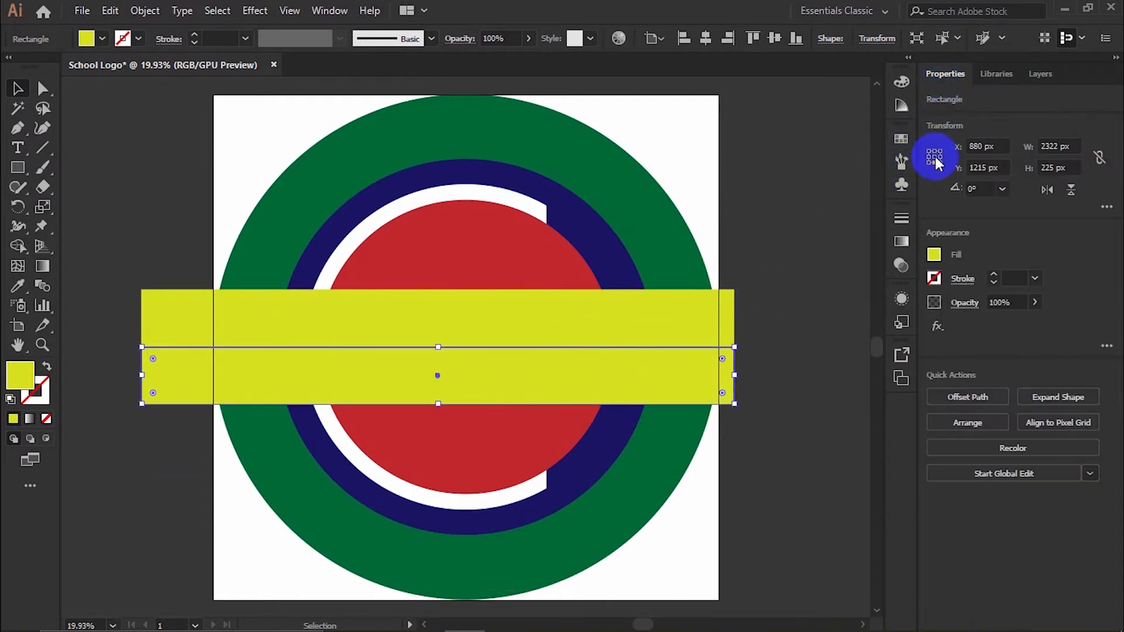
pyautogui.click(934, 254)
pyautogui.click(813, 326)
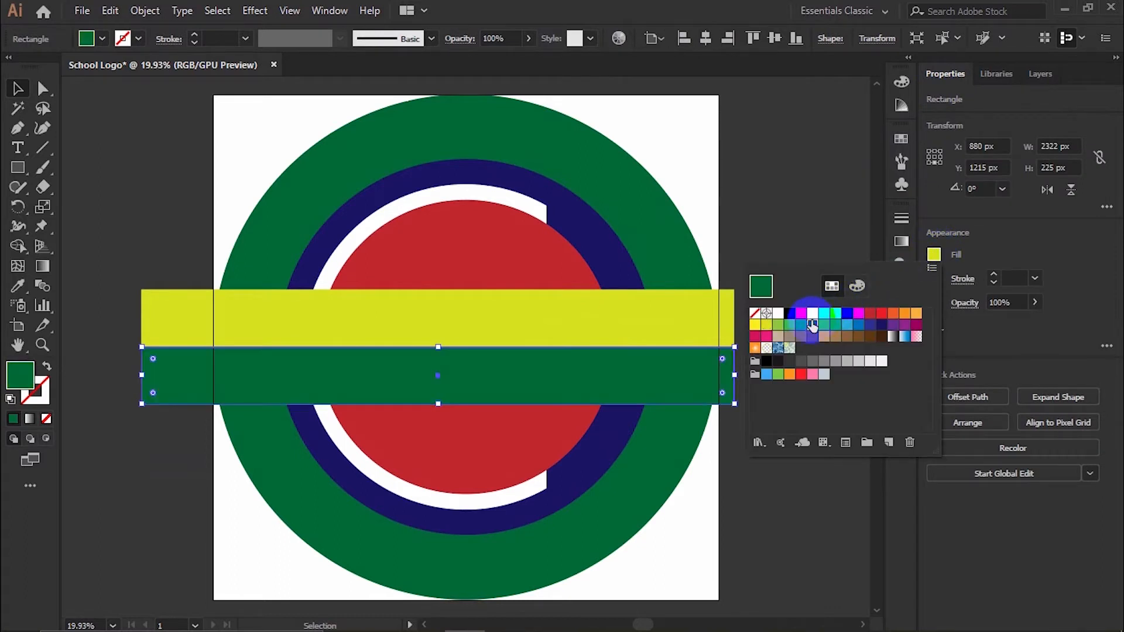
pyautogui.click(863, 261)
# Select both horizontal bars with the red circle, undo a trial move, and split the shapes with Pathfinder Divide.
pyautogui.click(609, 311)
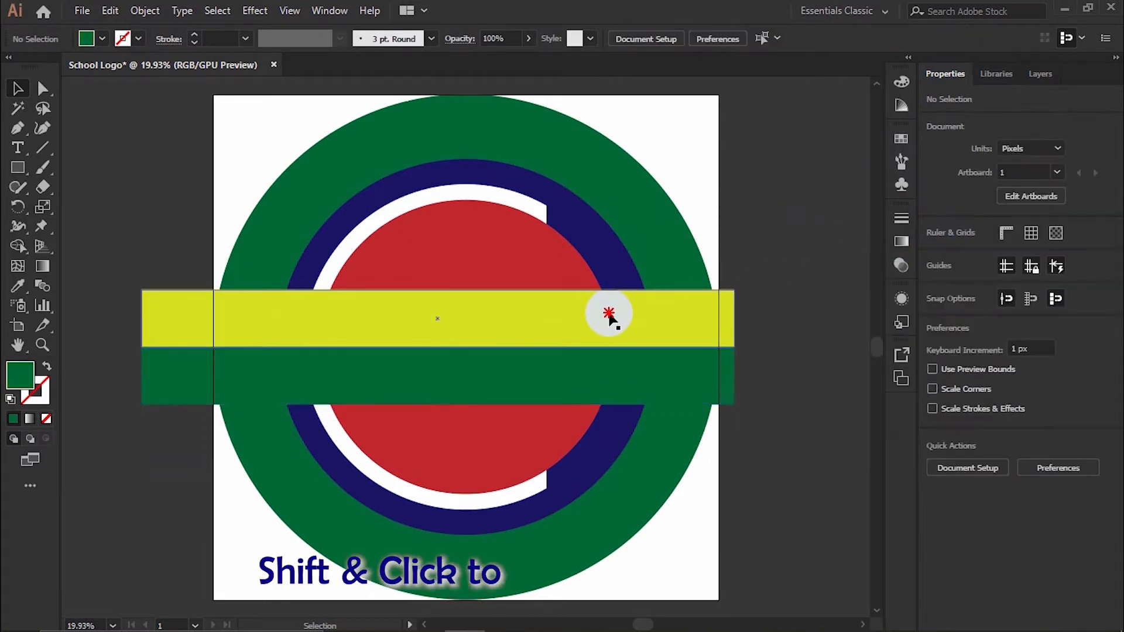
pyautogui.keyDown('shift'); pyautogui.click(527, 376); pyautogui.keyUp('shift')
pyautogui.keyDown('shift'); pyautogui.click(513, 264); pyautogui.keyUp('shift')
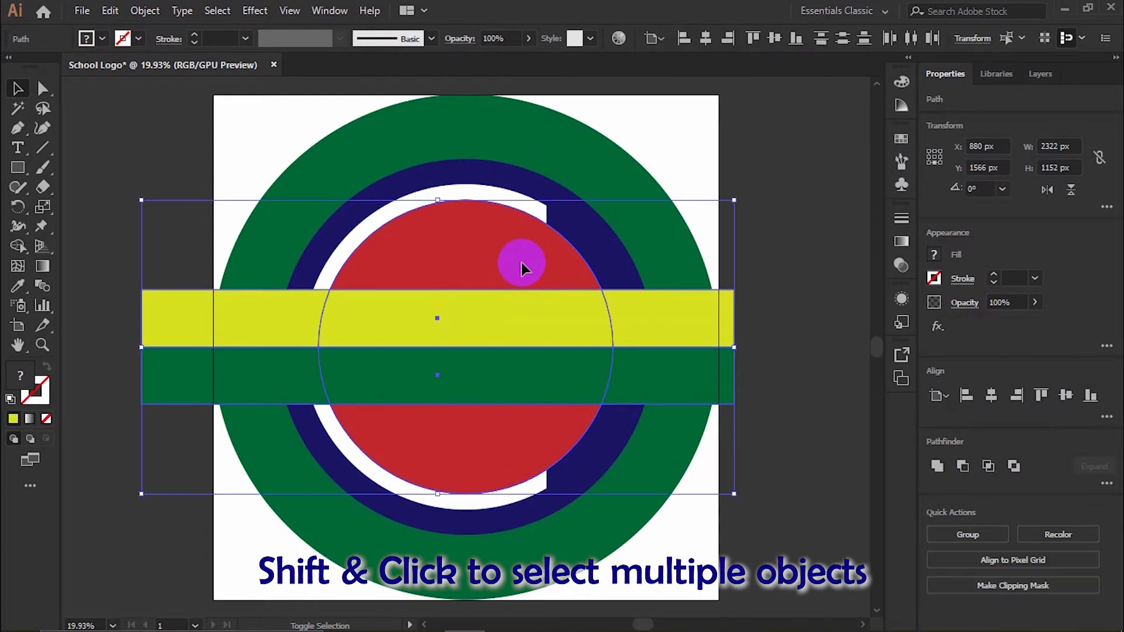
pyautogui.moveTo(509, 261); pyautogui.dragTo(734, 264)
pyautogui.hotkey('ctrl', 'z')
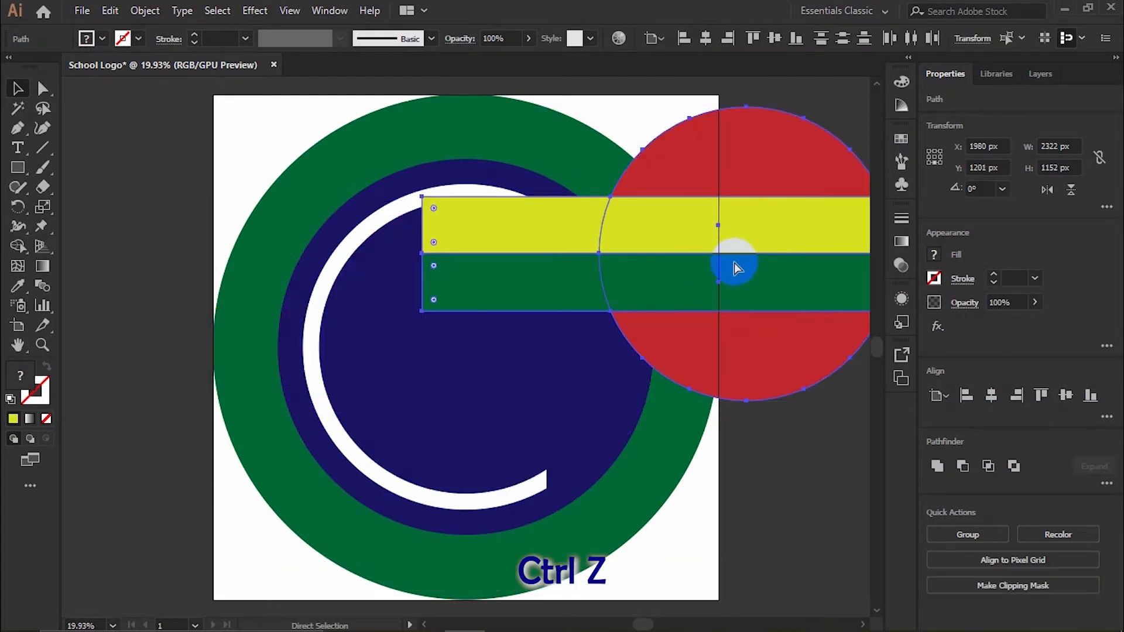
pyautogui.click(1106, 484)
pyautogui.click(941, 571)
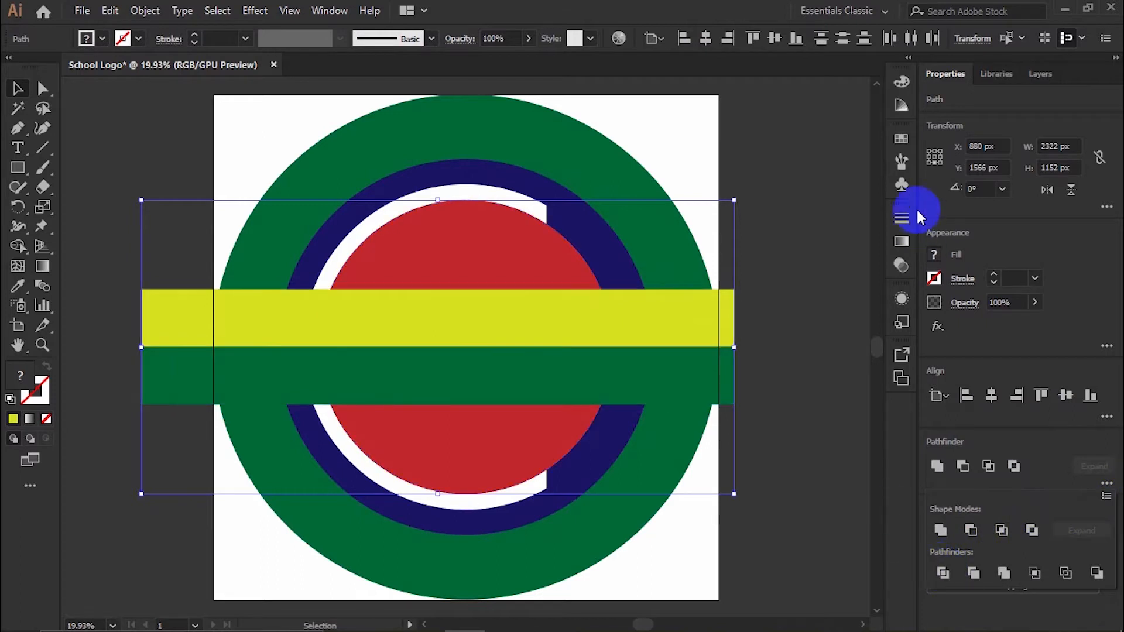
# Ungroup the divided pieces of the red circle and the two bars.
pyautogui.click(1050, 504)
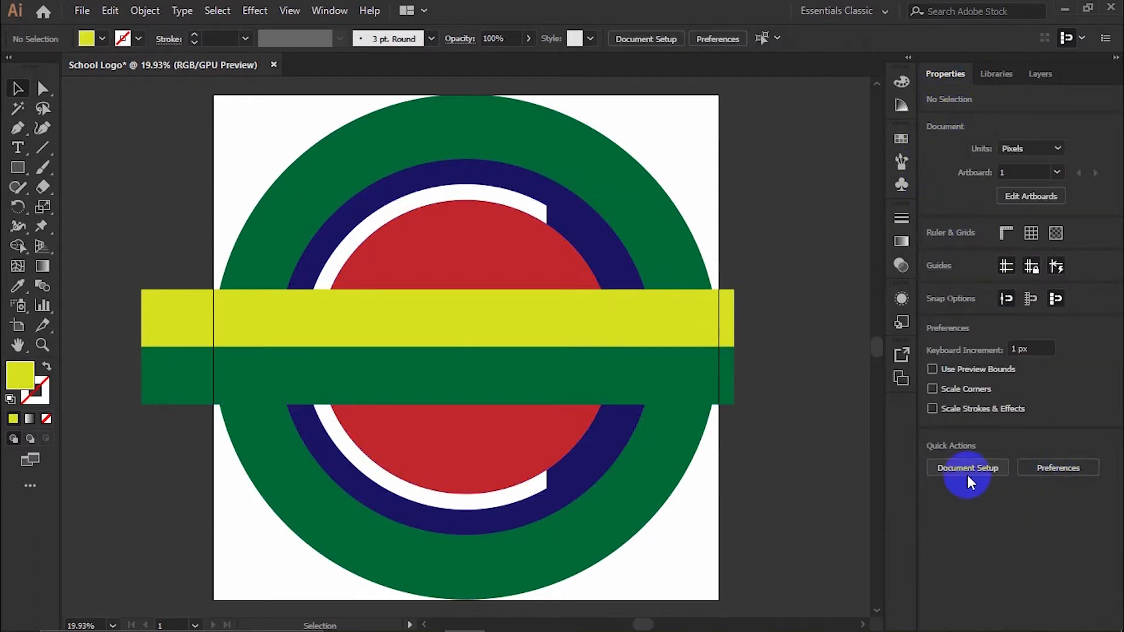
pyautogui.click(690, 325)
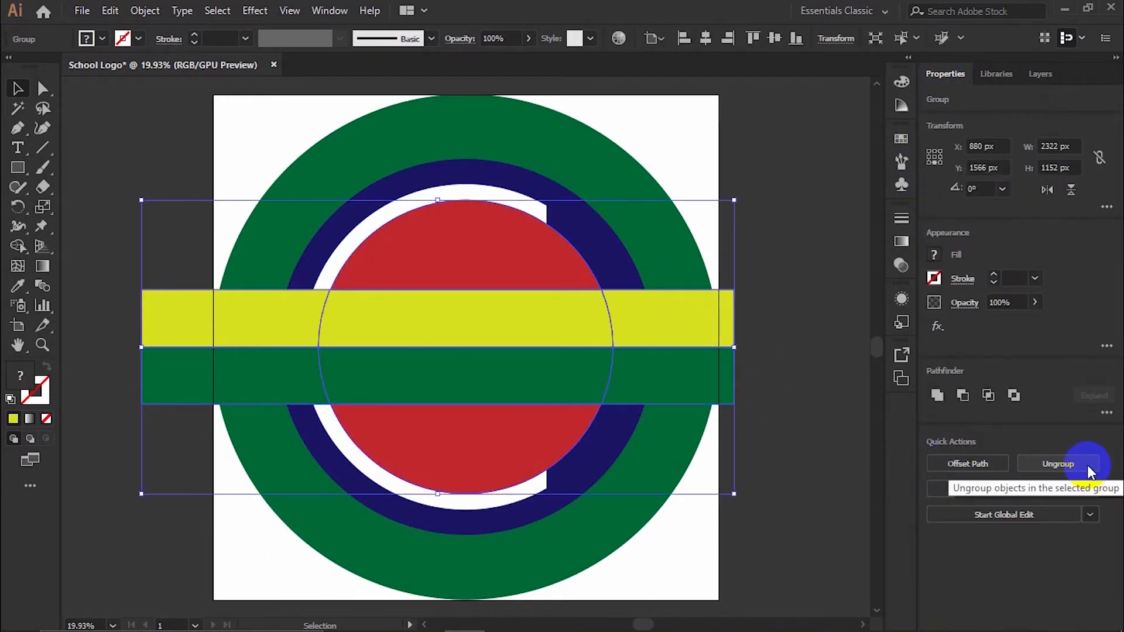
pyautogui.click(1087, 467)
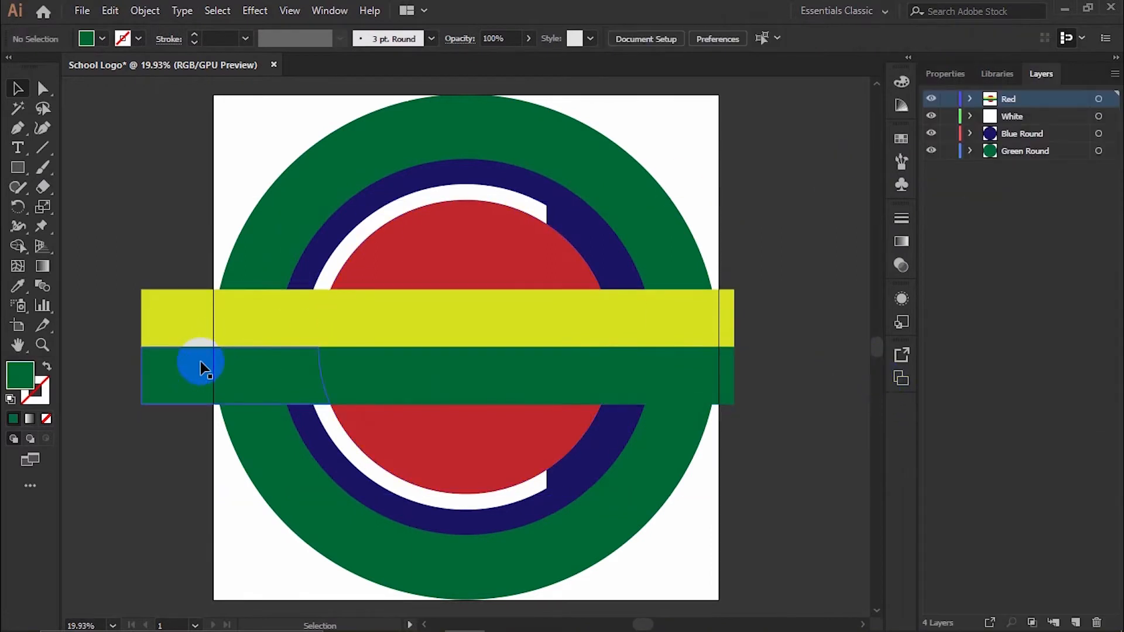
# Delete the green and yellow-green bar pieces extending left outside the red circle.
pyautogui.moveTo(192, 382); pyautogui.dragTo(120, 452)
pyautogui.press('Delete')
pyautogui.moveTo(243, 326); pyautogui.dragTo(127, 392)
pyautogui.press('Delete')
# Delete the yellow-green piece inside the red circle and the one extending right beyond it.
pyautogui.click(502, 313)
pyautogui.moveTo(501, 314); pyautogui.dragTo(326, 338)
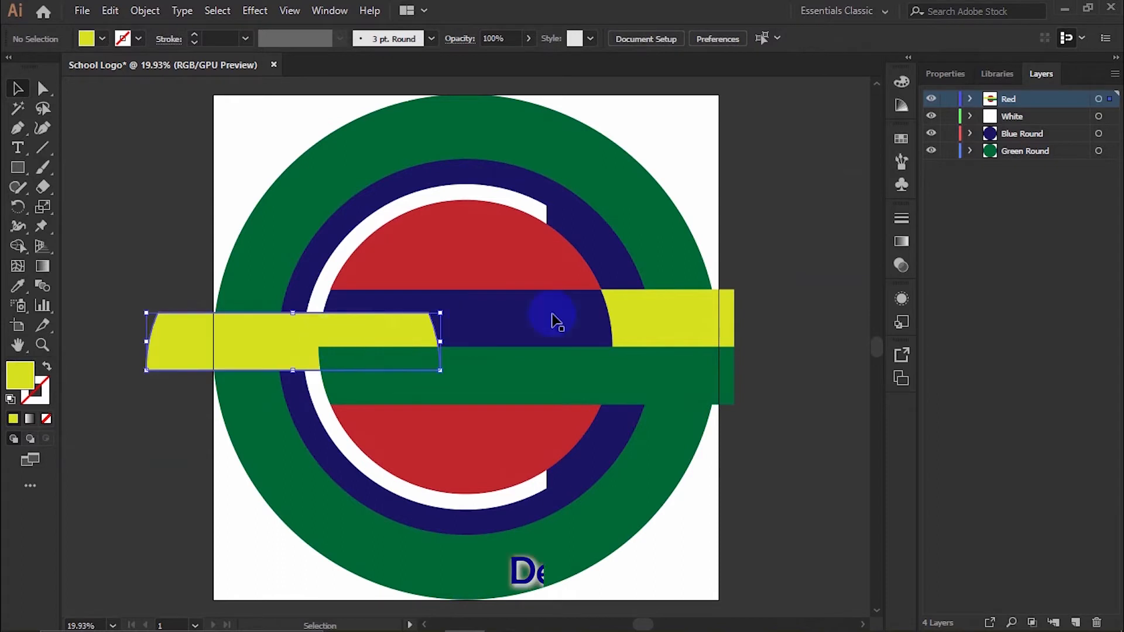
pyautogui.press('Delete')
pyautogui.moveTo(672, 310); pyautogui.dragTo(787, 281)
pyautogui.press('Delete')
# Merge the two remaining green bar pieces into a single shape with Pathfinder Unite.
pyautogui.click(731, 379)
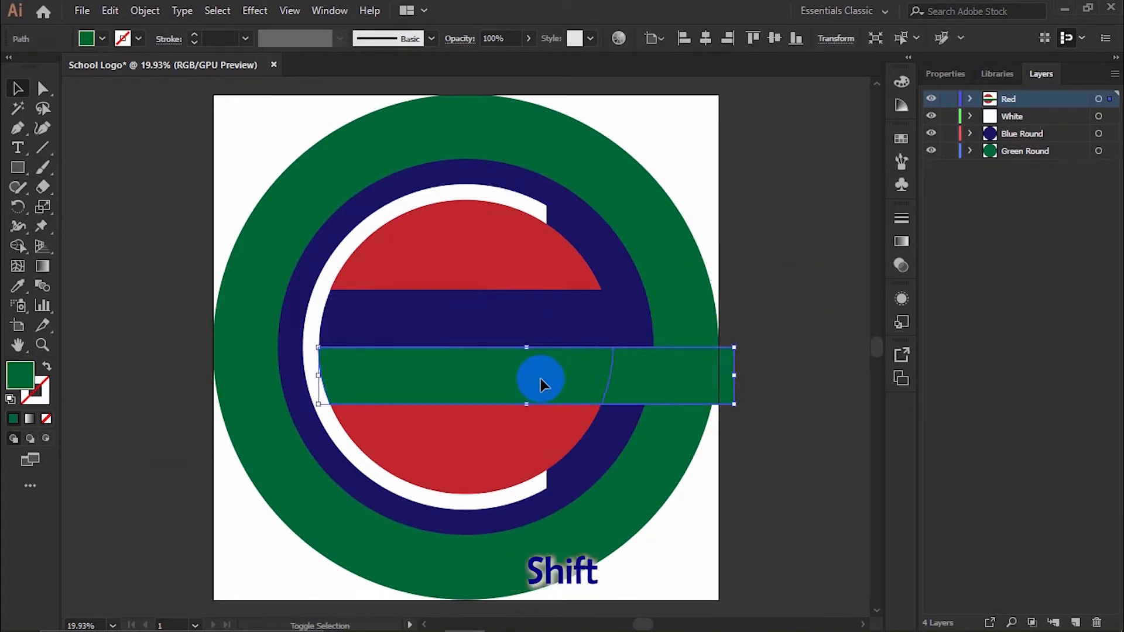
pyautogui.click(944, 74)
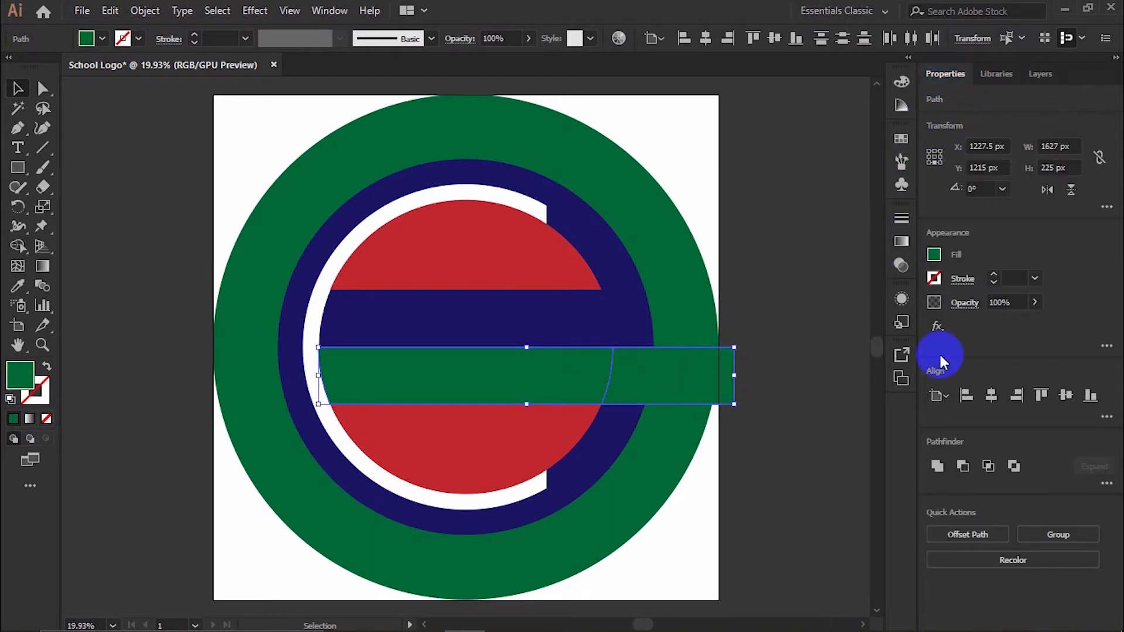
pyautogui.click(935, 467)
pyautogui.click(712, 421)
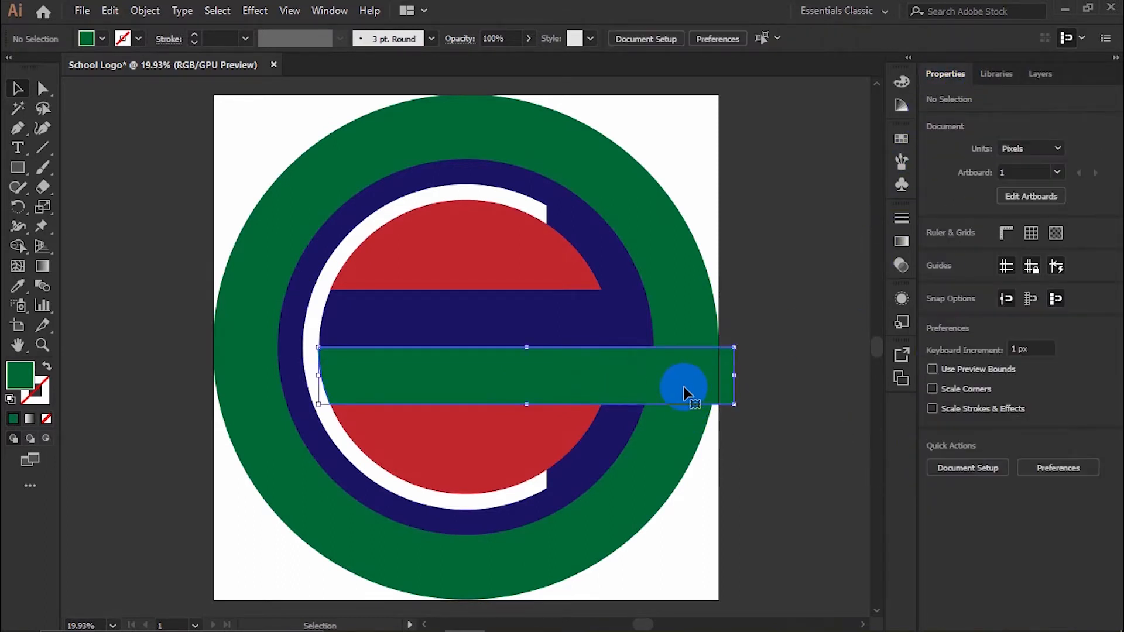
# Add a new layer named Green 2 above the Red layer.
pyautogui.click(684, 393)
pyautogui.click(1040, 74)
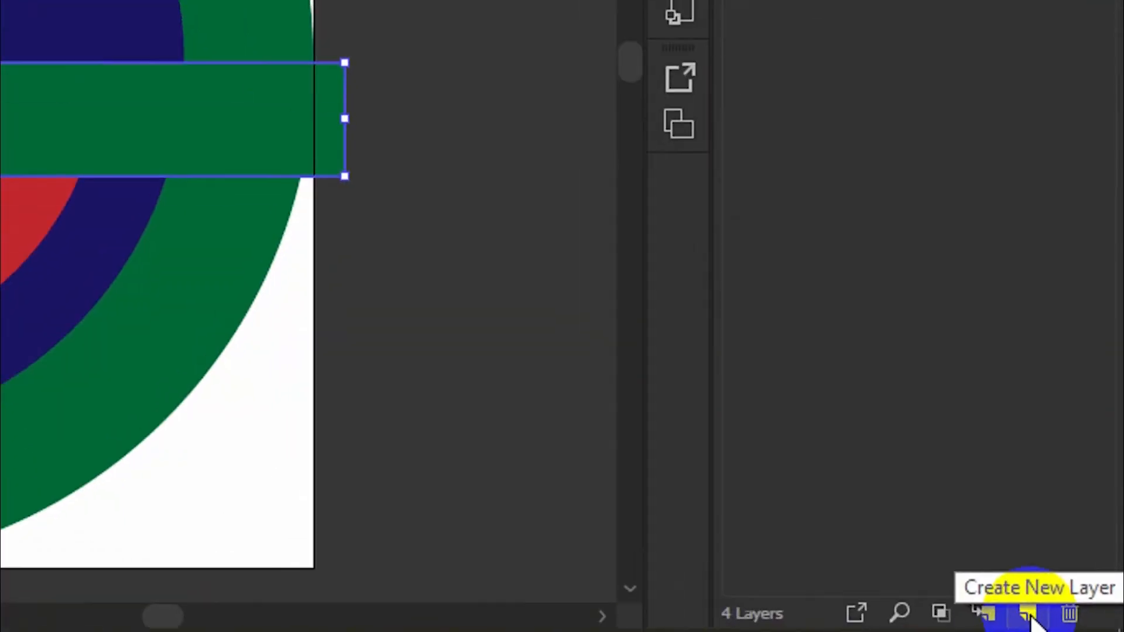
pyautogui.click(1075, 623)
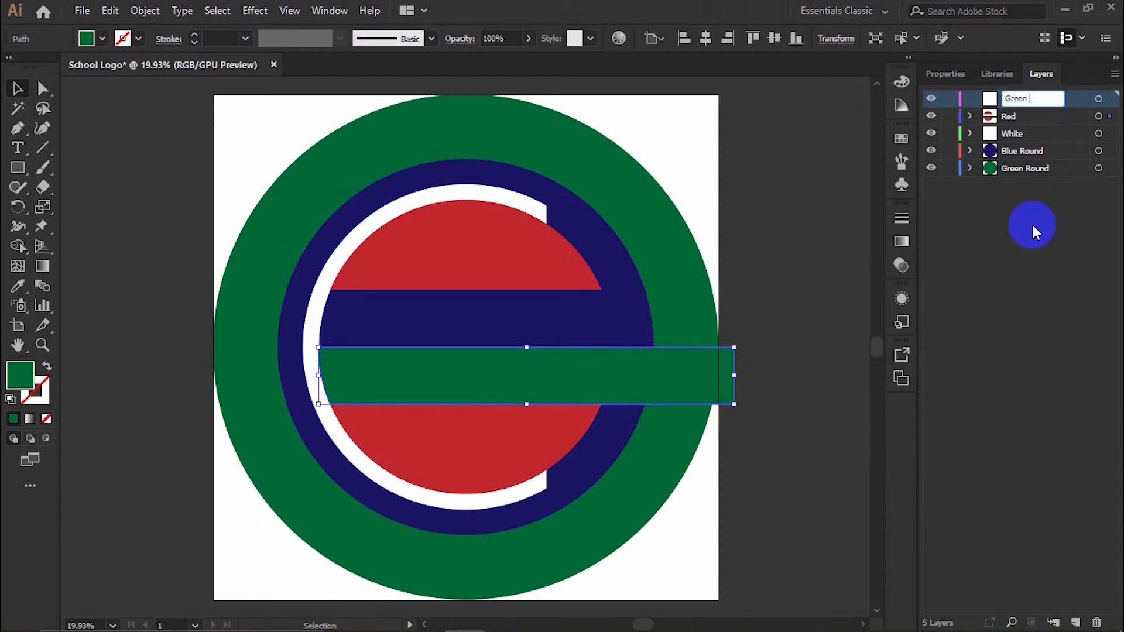
# Move the merged green bar from the Red layer to the Green 2 layer, keeping it in the same place.
pyautogui.click(640, 379)
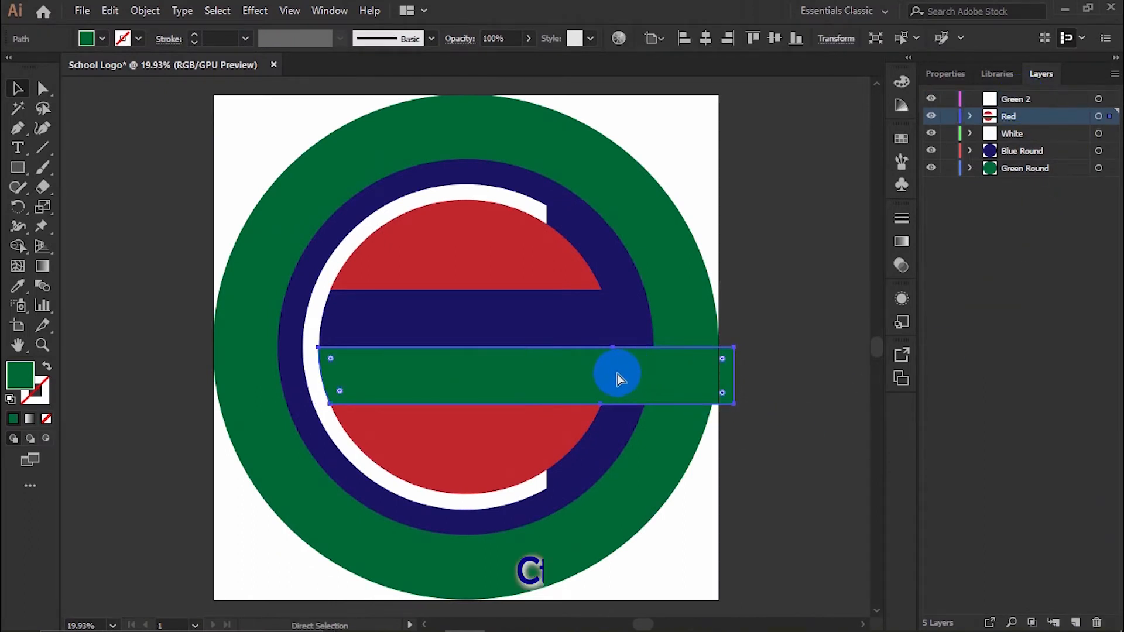
pyautogui.hotkey('ctrl', 'x')
pyautogui.click(1012, 102)
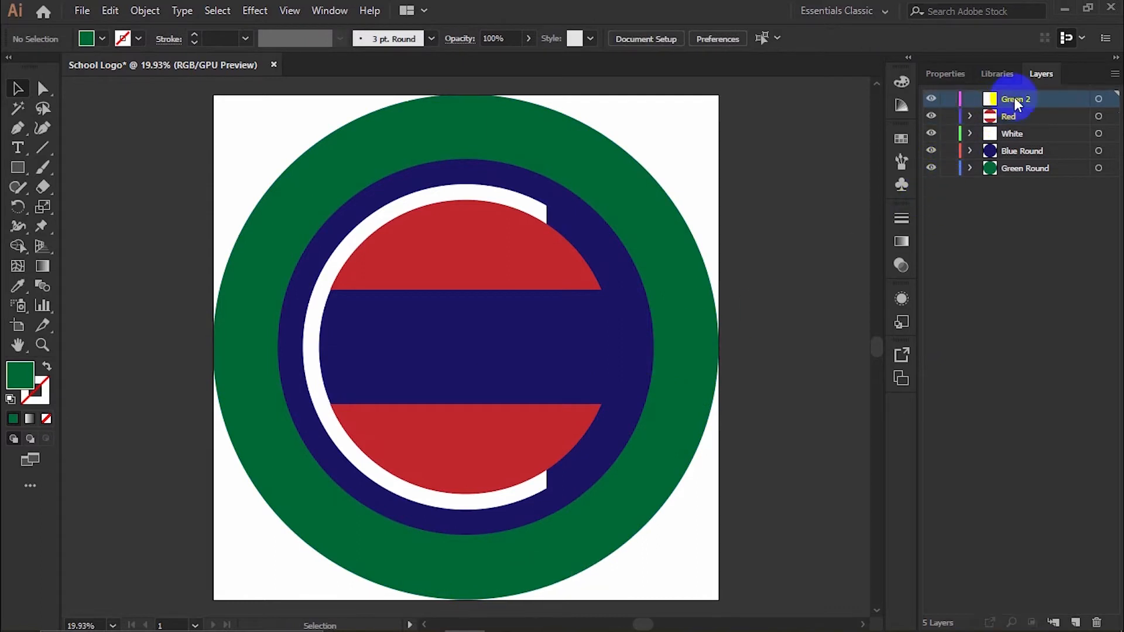
pyautogui.hotkey('ctrl', 'shift', 'v')
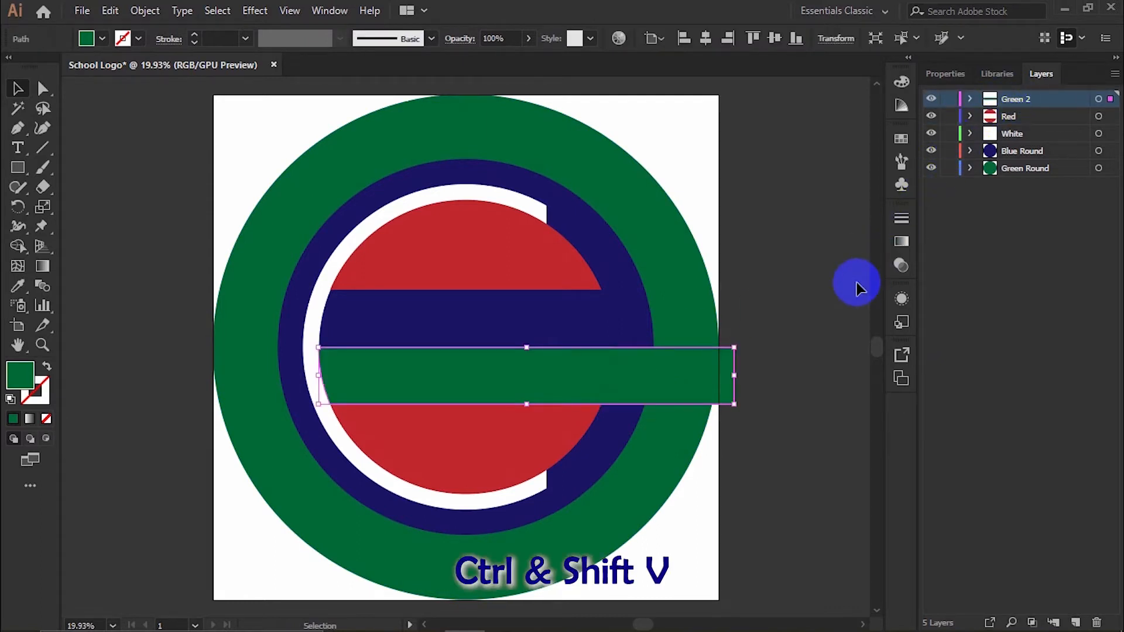
pyautogui.click(817, 284)
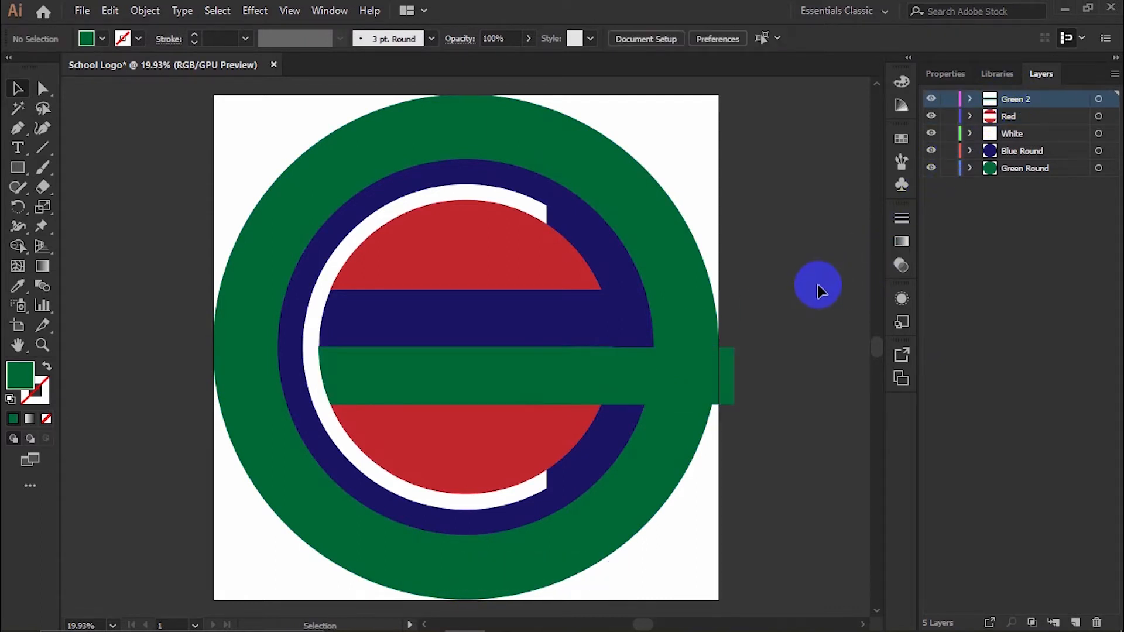
# Copy the large green circle from the Green Round layer and paste it in place on the Green 2 layer.
pyautogui.click(690, 270)
pyautogui.press('a')
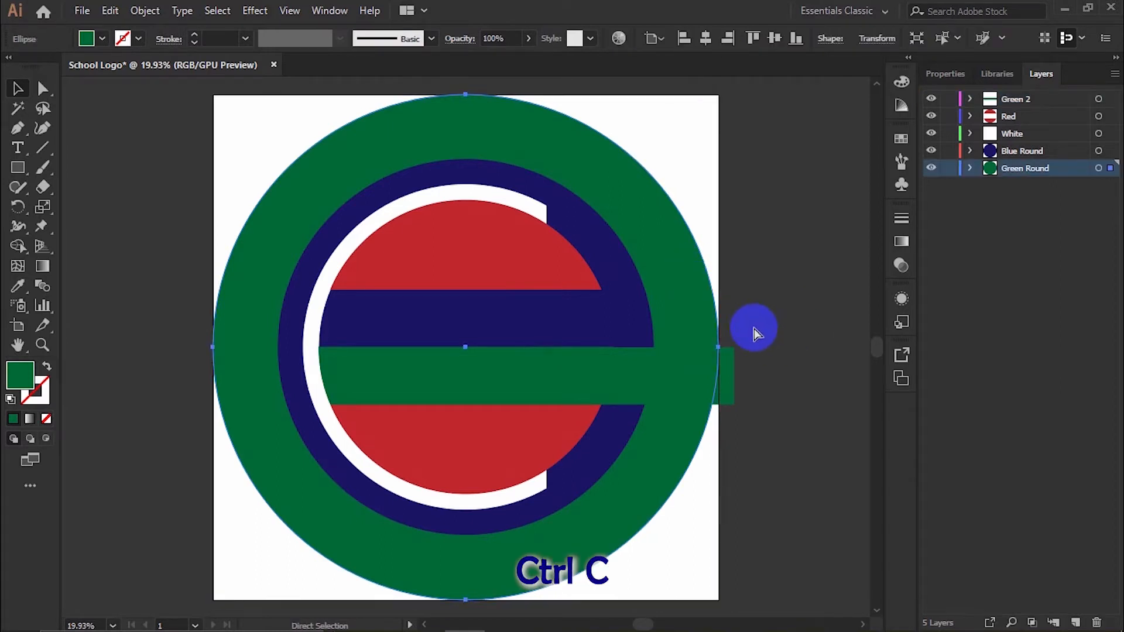
pyautogui.press('v')
pyautogui.click(1014, 101)
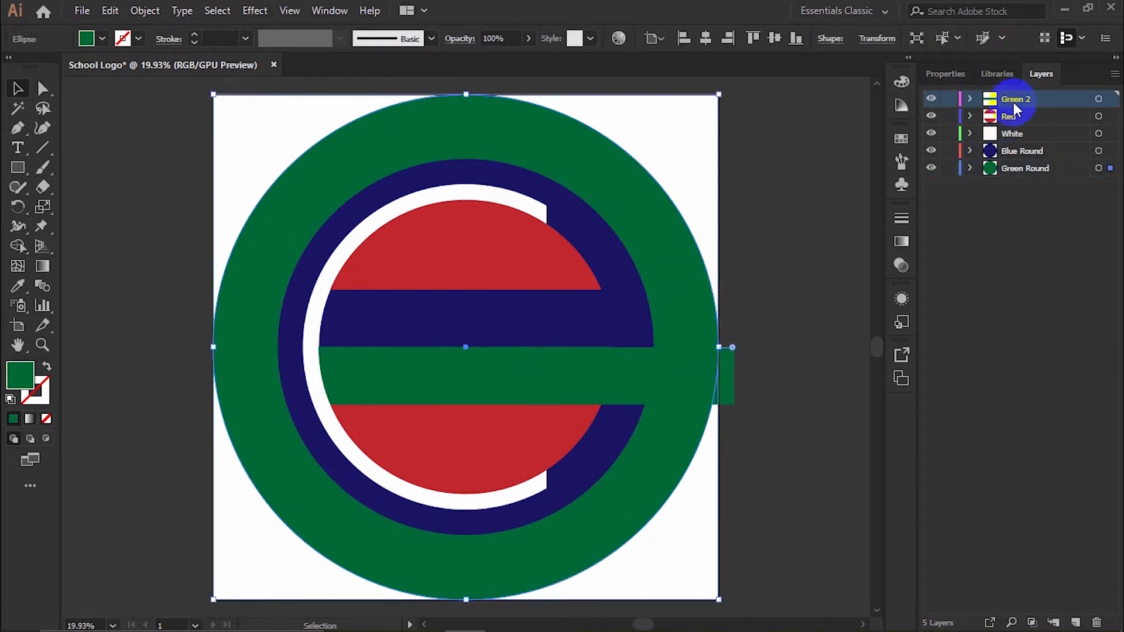
pyautogui.hotkey('ctrl', 'shift', 'v')
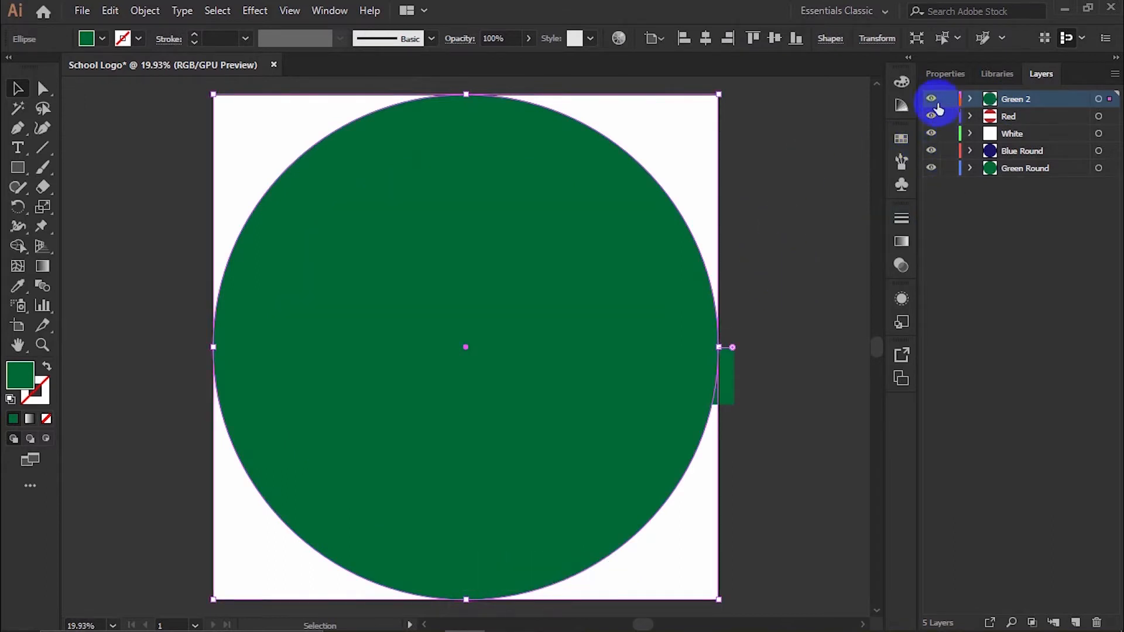
# Change the fill of the circle copy on the Green 2 layer to red.
pyautogui.click(940, 75)
pyautogui.click(933, 254)
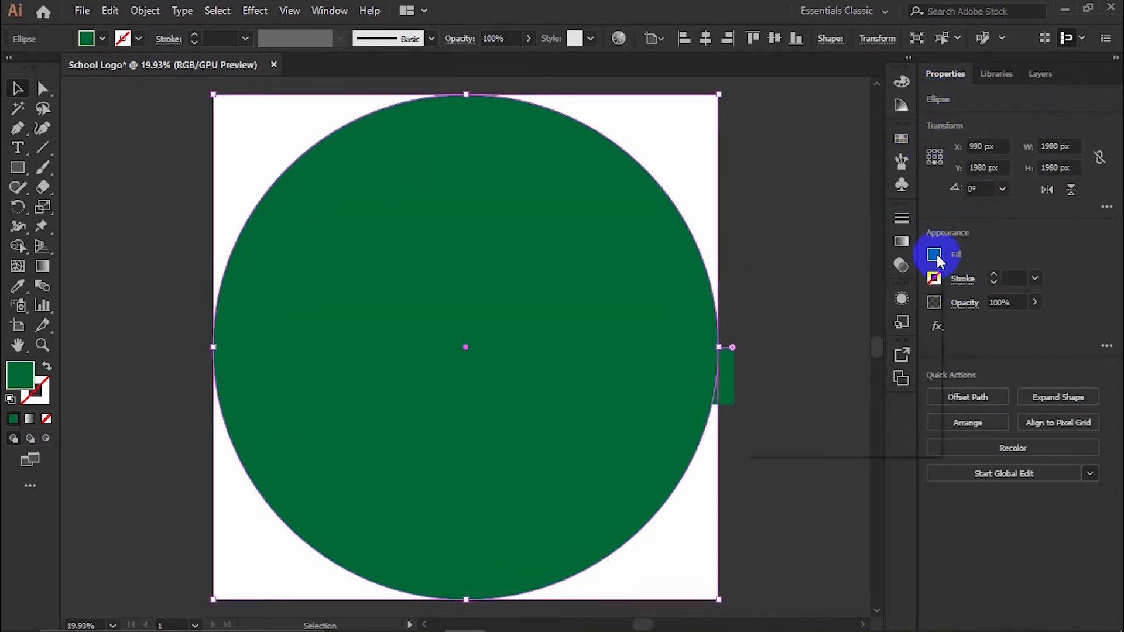
pyautogui.click(859, 313)
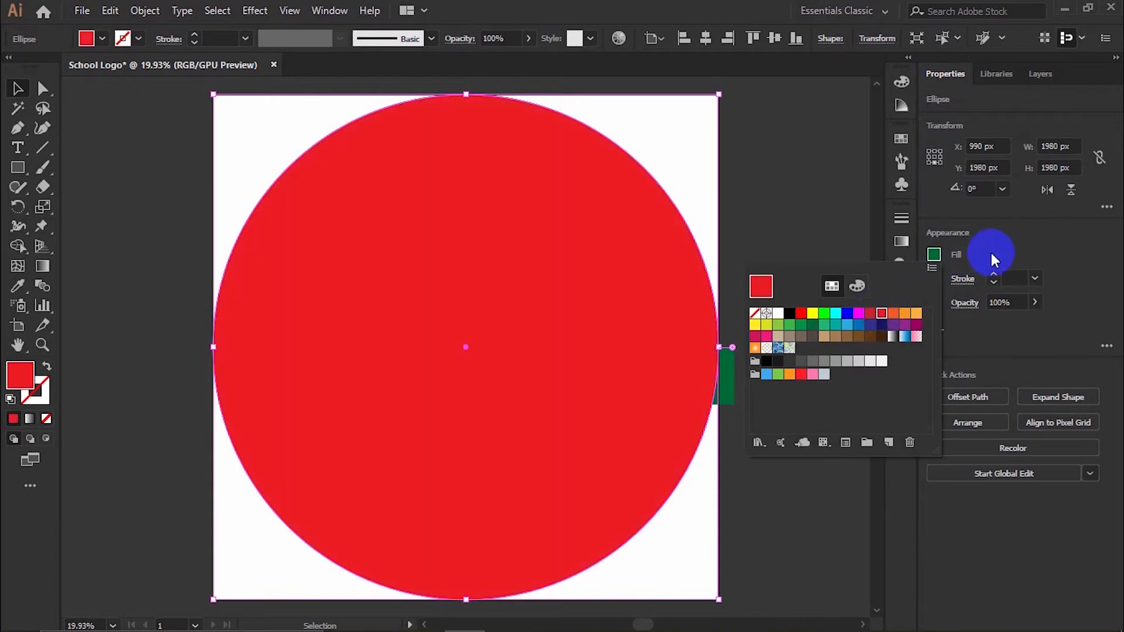
pyautogui.click(998, 251)
pyautogui.click(797, 341)
# Bring the green bar in front of the red circle copy.
pyautogui.click(730, 386)
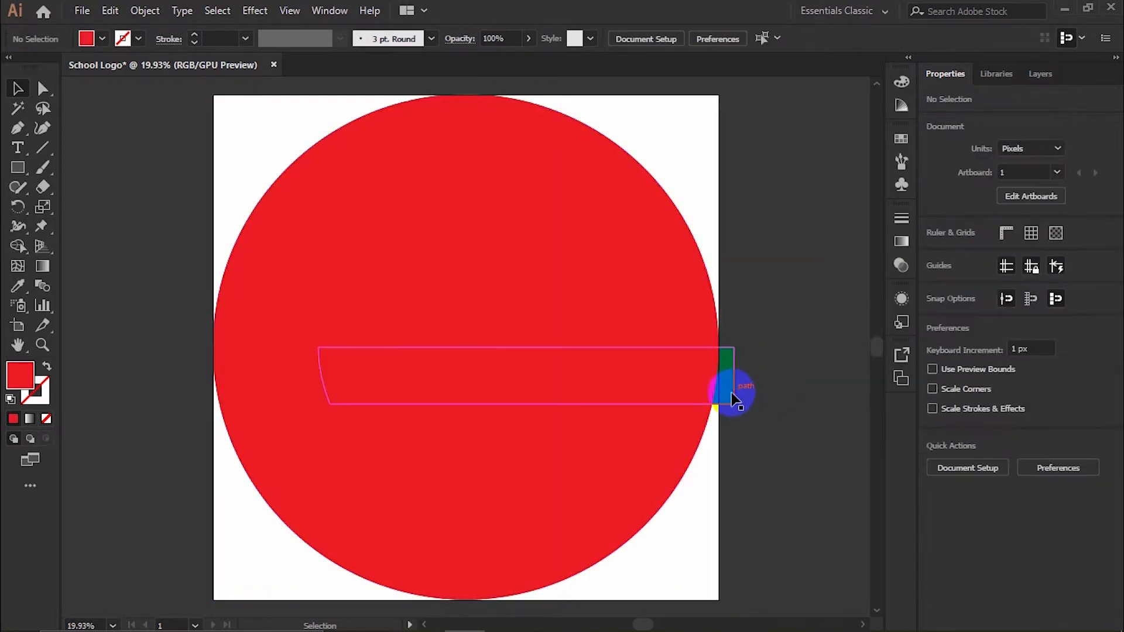
pyautogui.rightClick(725, 372)
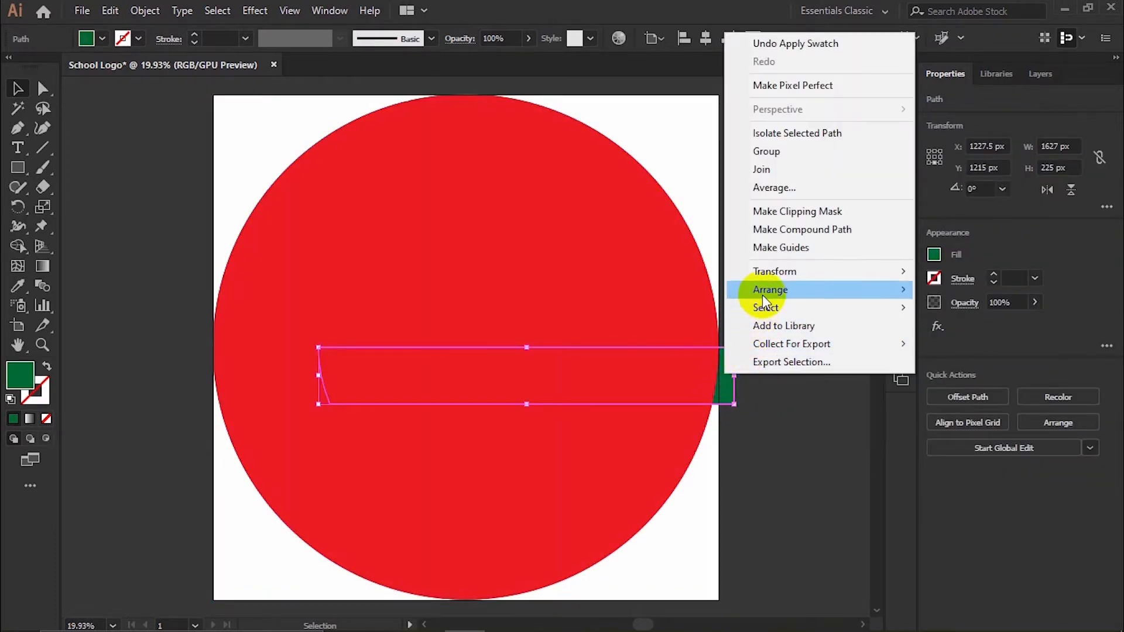
pyautogui.moveTo(762, 297)
pyautogui.click(697, 291)
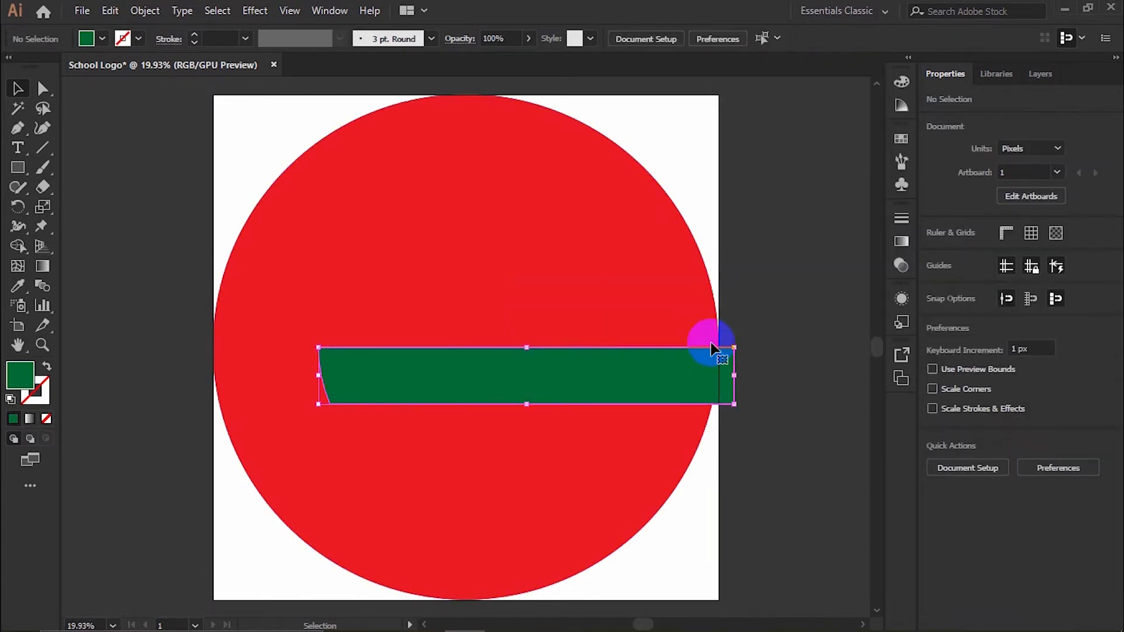
# Split the green bar and the red circle copy at their overlaps with Pathfinder Divide.
pyautogui.keyDown('shift'); pyautogui.click(699, 302); pyautogui.keyUp('shift')
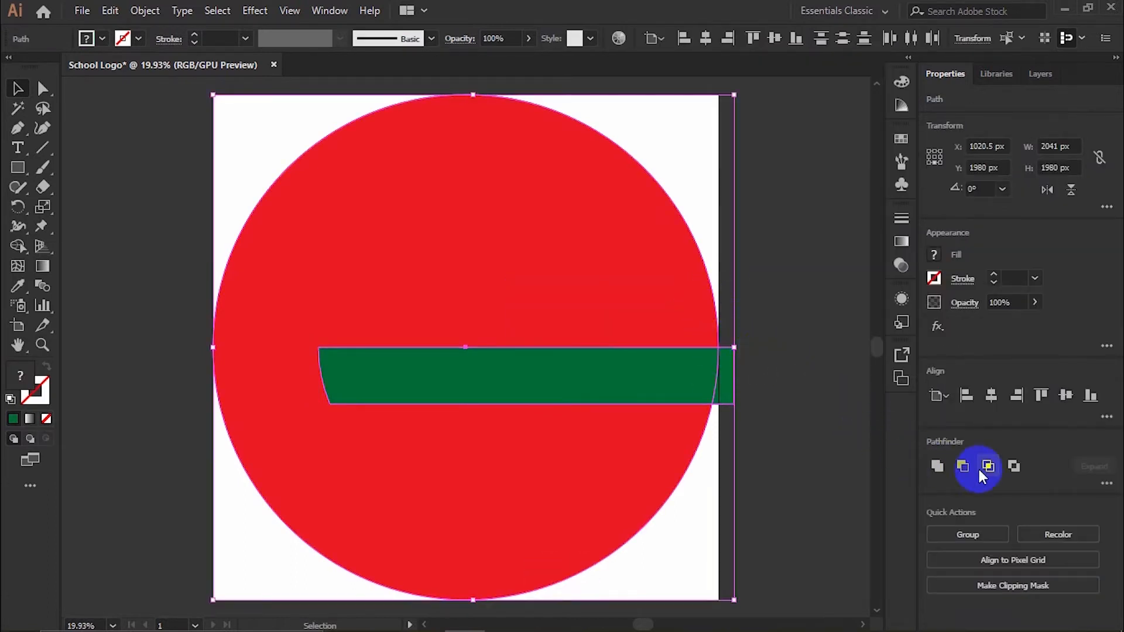
pyautogui.click(1106, 483)
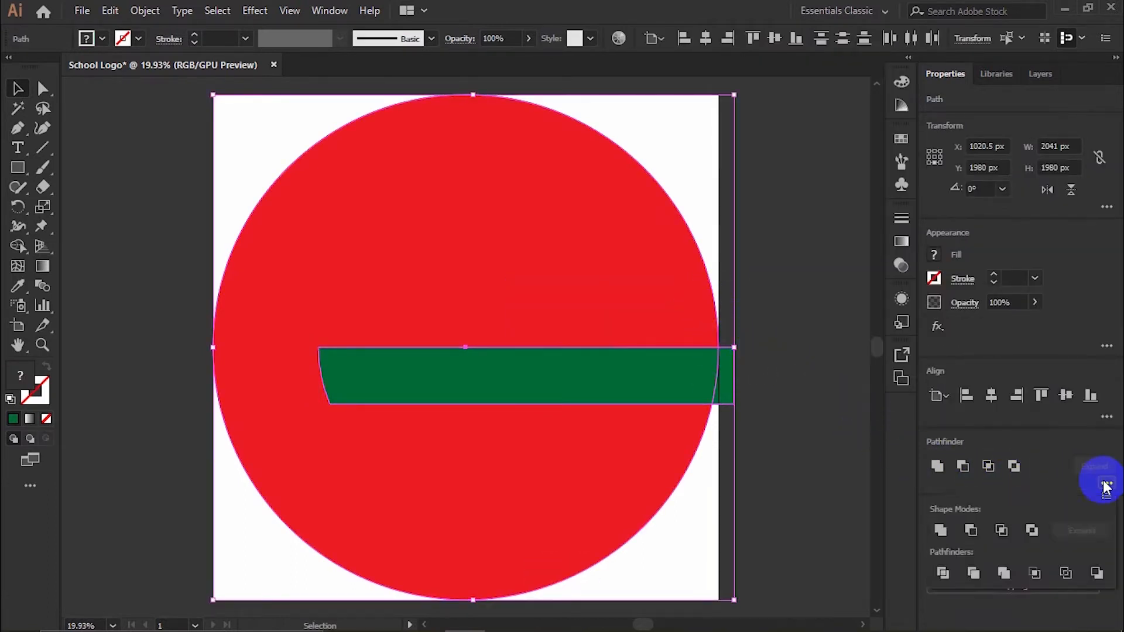
pyautogui.click(941, 574)
pyautogui.click(806, 339)
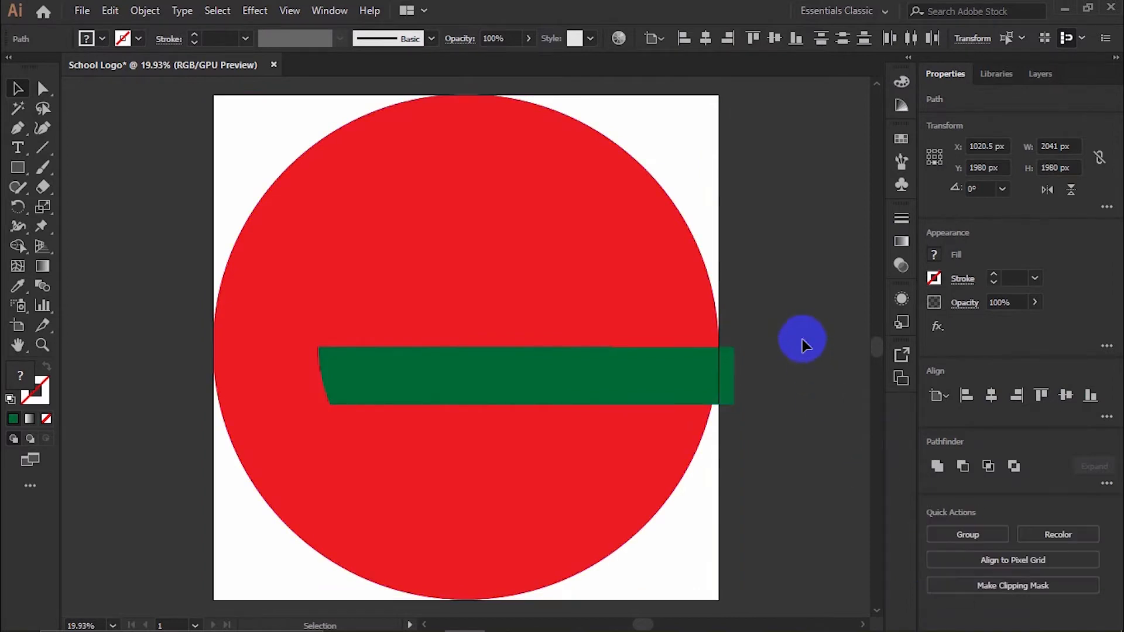
# Ungroup the divided pieces of the green bar and the red circle copy.
pyautogui.click(725, 378)
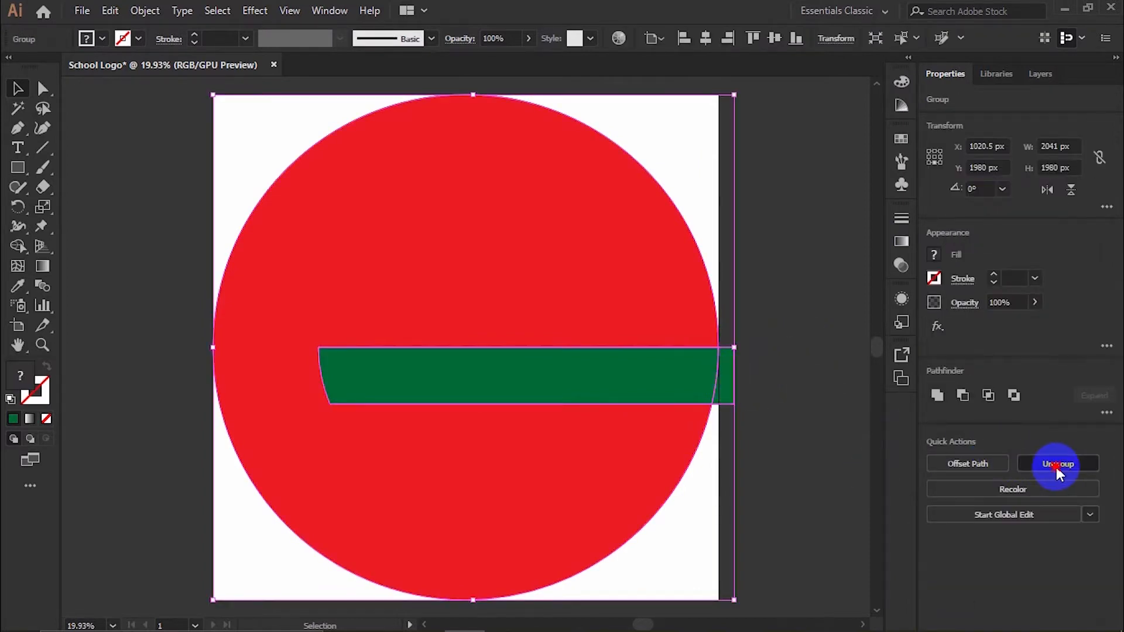
pyautogui.click(1055, 465)
pyautogui.click(841, 377)
# Delete the green piece extending beyond the circle's right edge and the red piece surrounding the bar.
pyautogui.click(731, 378)
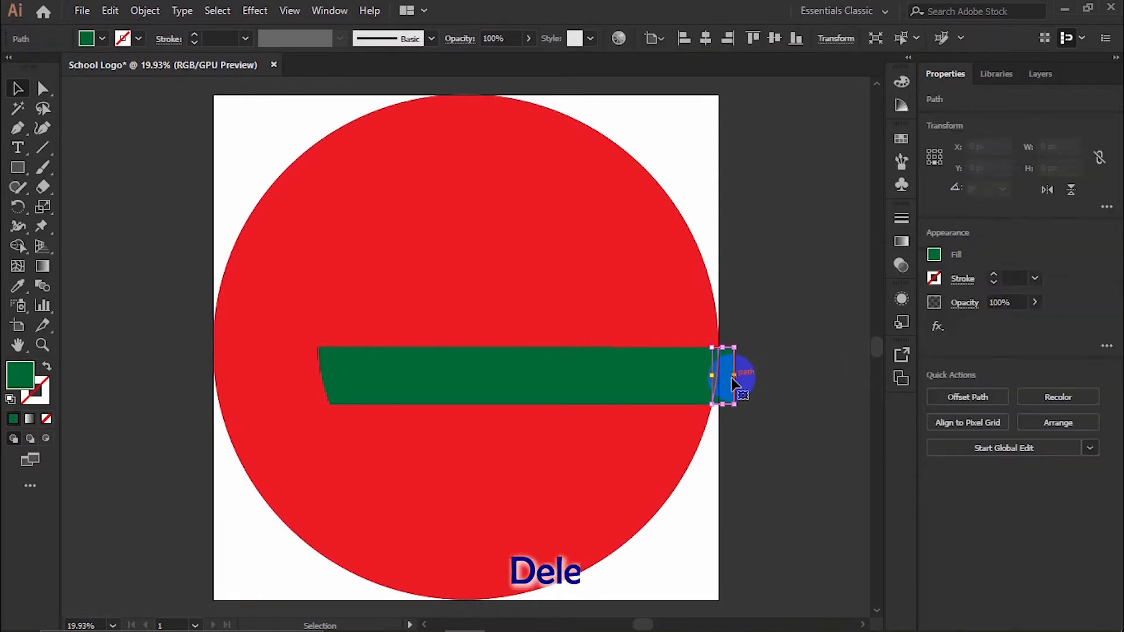
pyautogui.press('Delete')
pyautogui.click(627, 316)
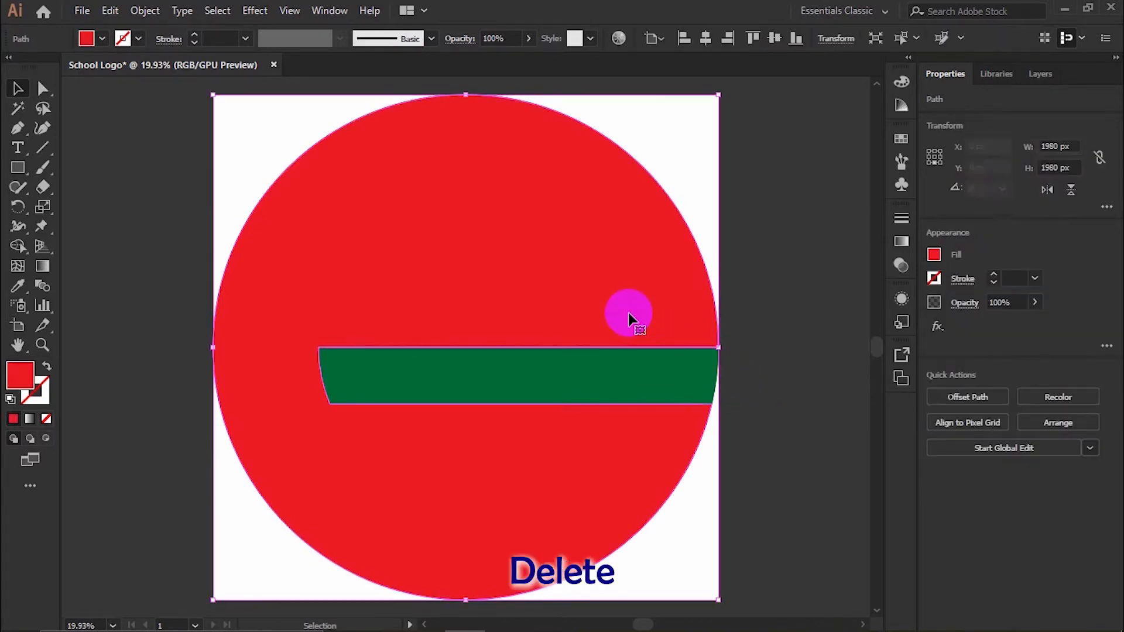
pyautogui.press('Delete')
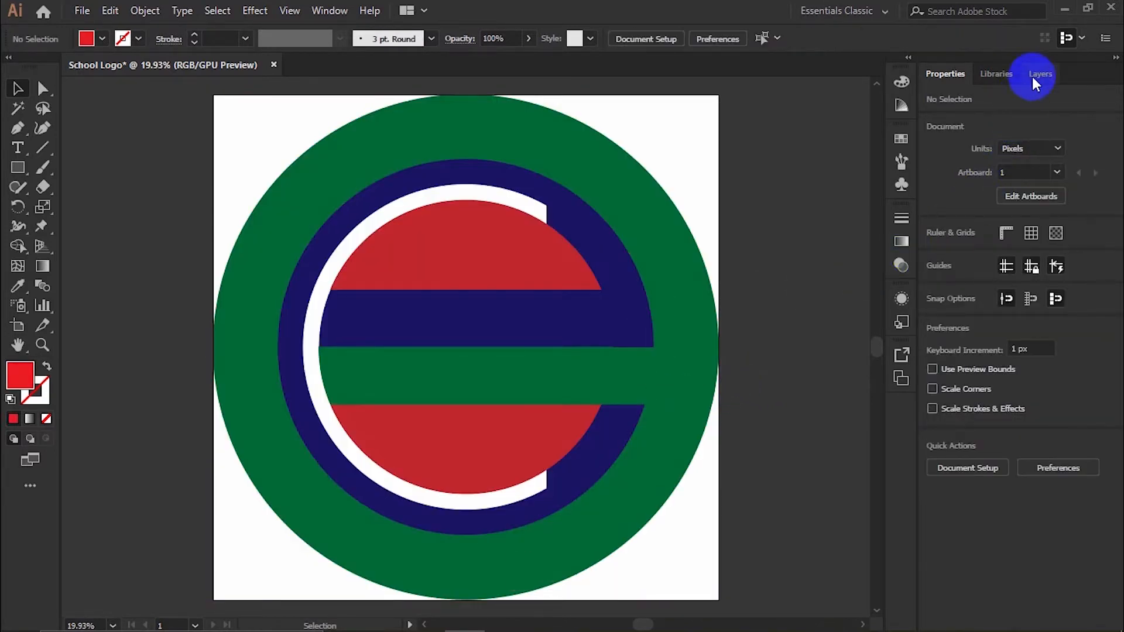
# Add a new layer named Tick above the Green 2 layer.
pyautogui.click(1036, 74)
pyautogui.click(931, 99)
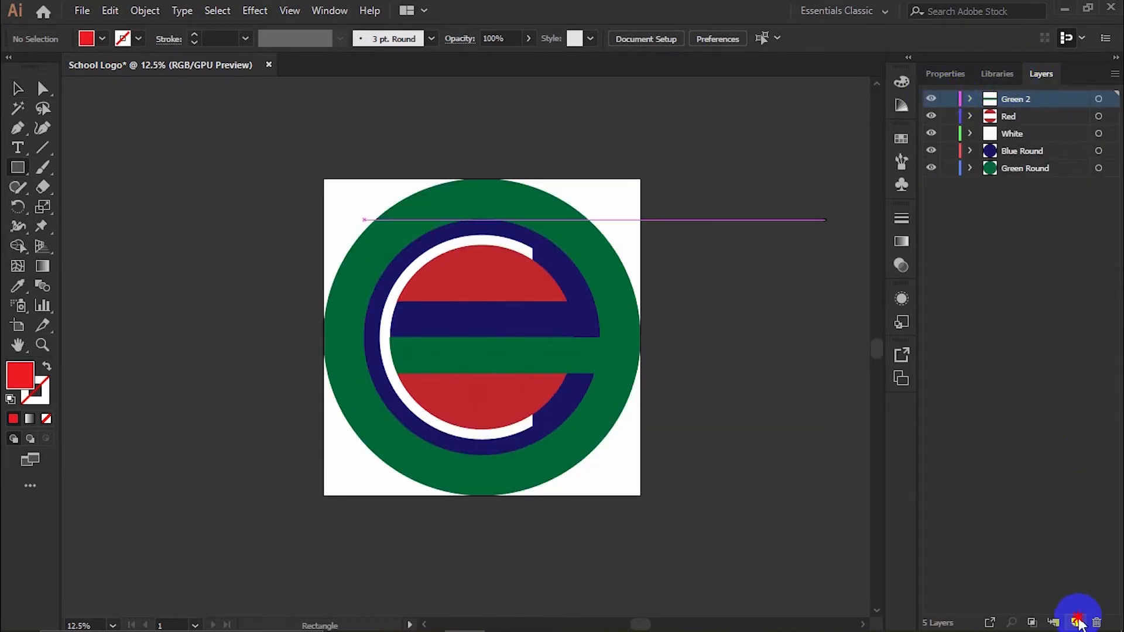
pyautogui.click(1079, 622)
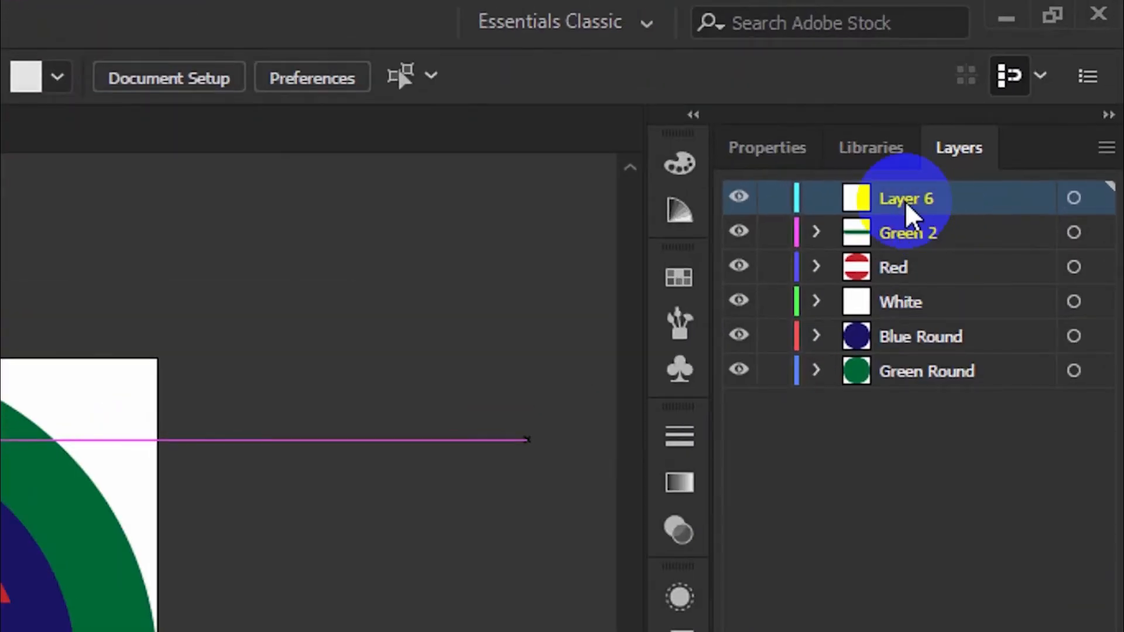
pyautogui.doubleClick(1014, 99)
pyautogui.write('Tick')
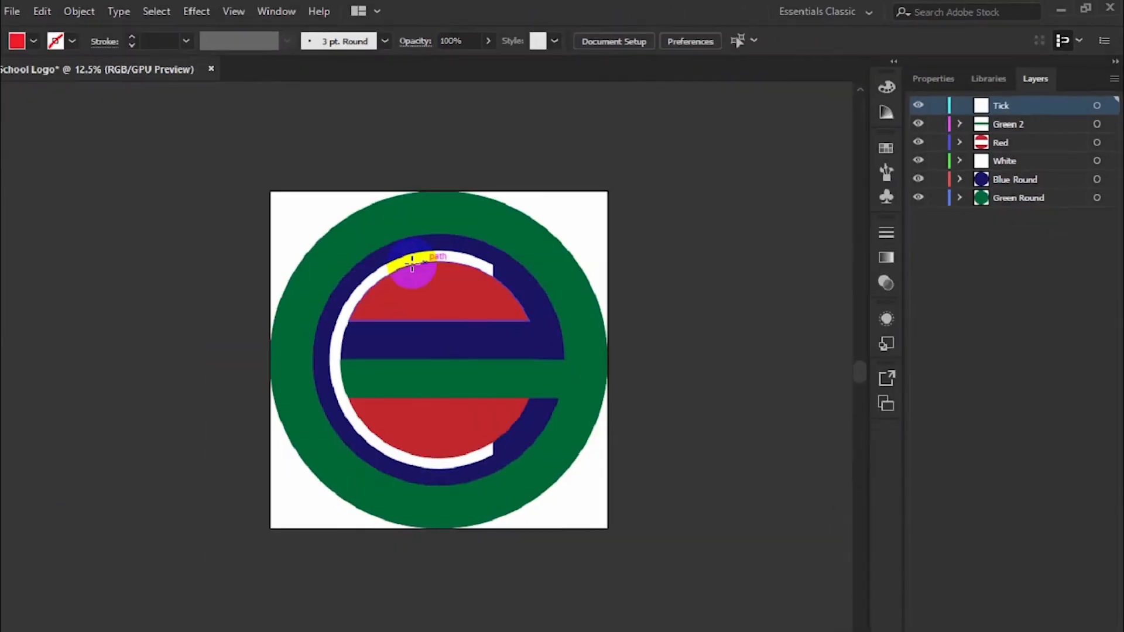
# Draw a red square of about 2166 px over the logo's left half and paste a copy in place, scaled down around its center.
pyautogui.moveTo(117, 151)
pyautogui.mouseDown()
pyautogui.moveTo(129, 159)
pyautogui.moveTo(133, 219)
pyautogui.moveTo(183, 316)
pyautogui.moveTo(346, 496)
pyautogui.mouseUp()
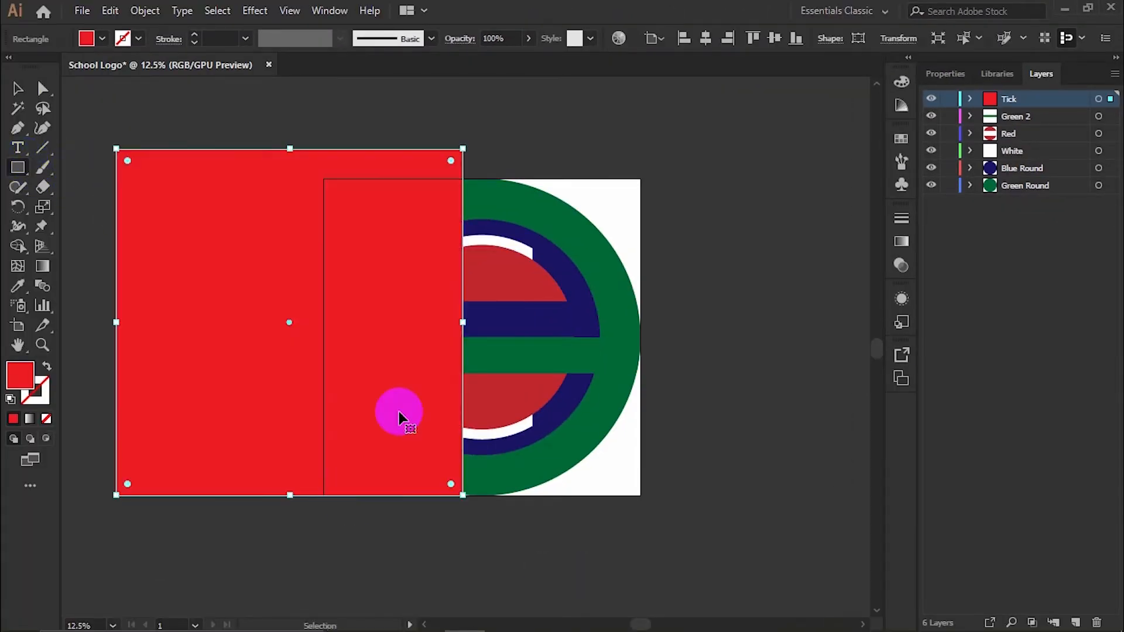
pyautogui.hotkey('ctrl', 'c')
pyautogui.hotkey('ctrl', 'shift', 'v')
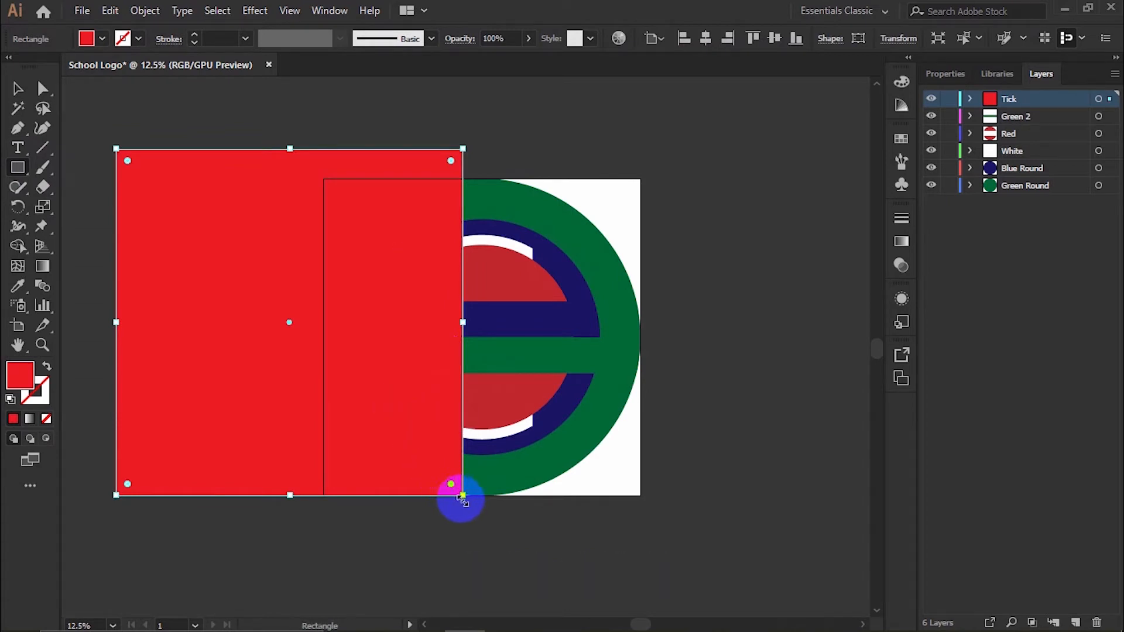
pyautogui.moveTo(463, 496); pyautogui.dragTo(436, 477)
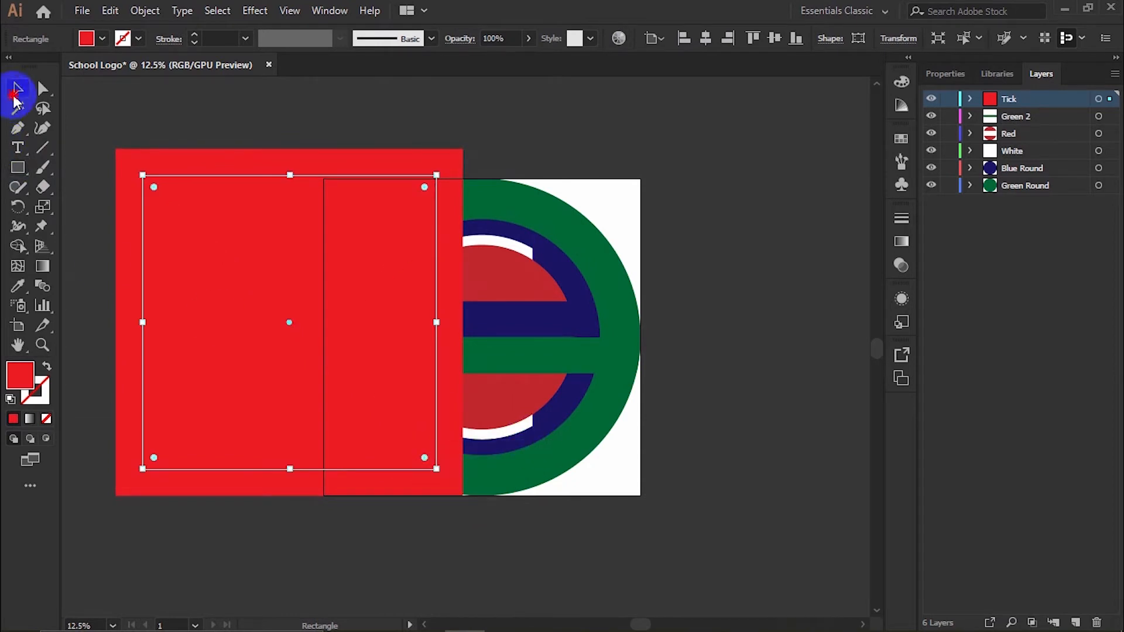
# Cut the smaller square out of the larger one with Pathfinder Exclude and select the resulting red frame.
pyautogui.click(17, 94)
pyautogui.click(158, 184)
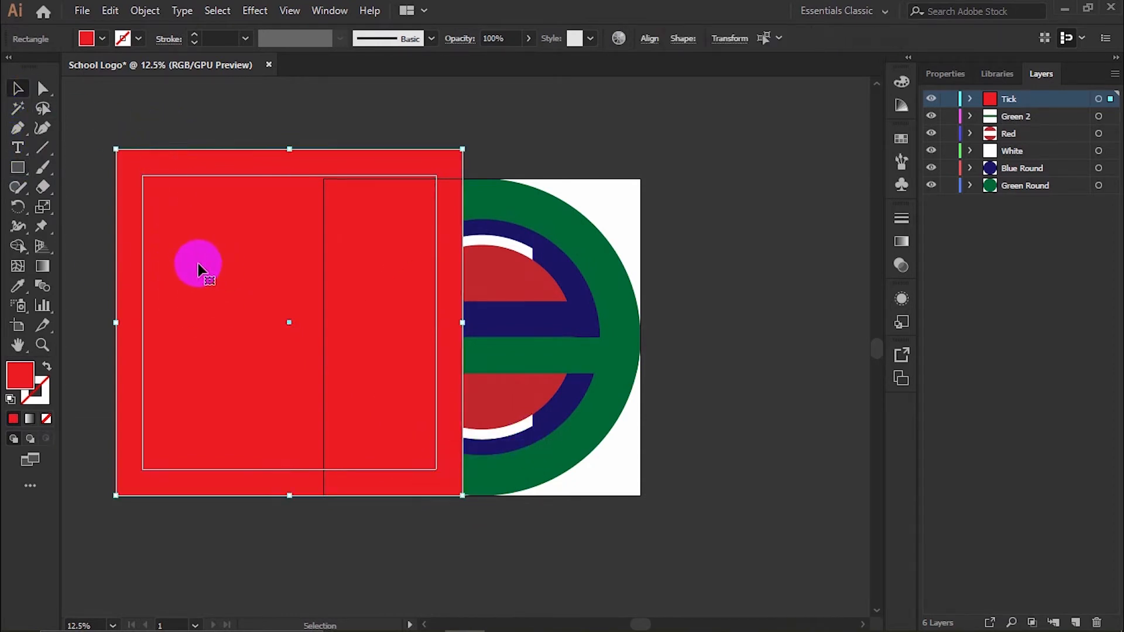
pyautogui.click(954, 74)
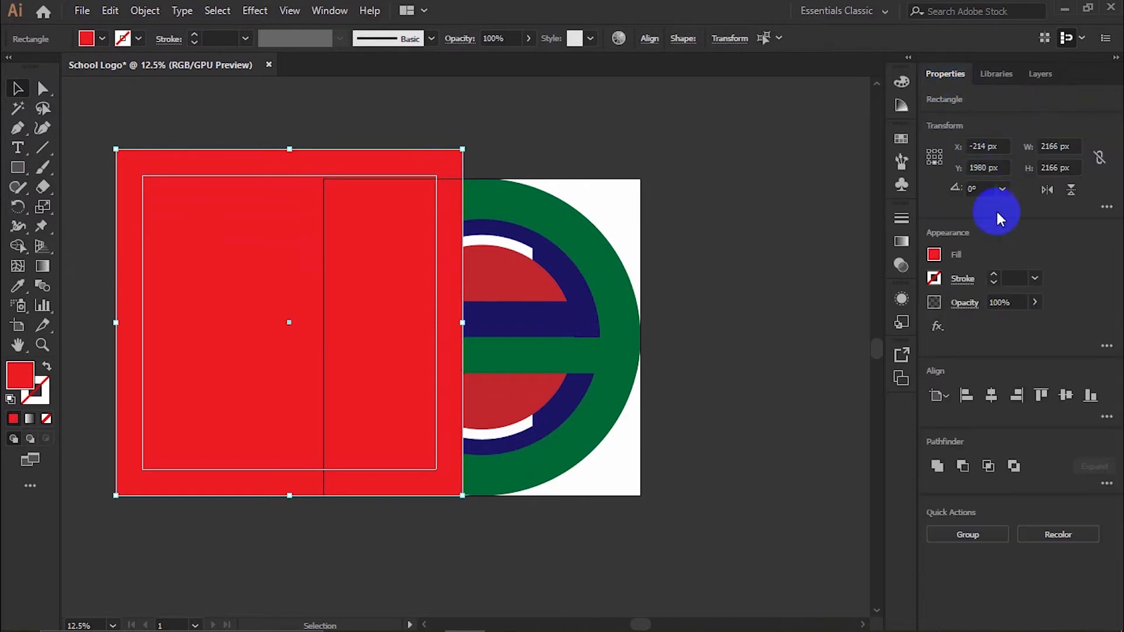
pyautogui.click(1007, 470)
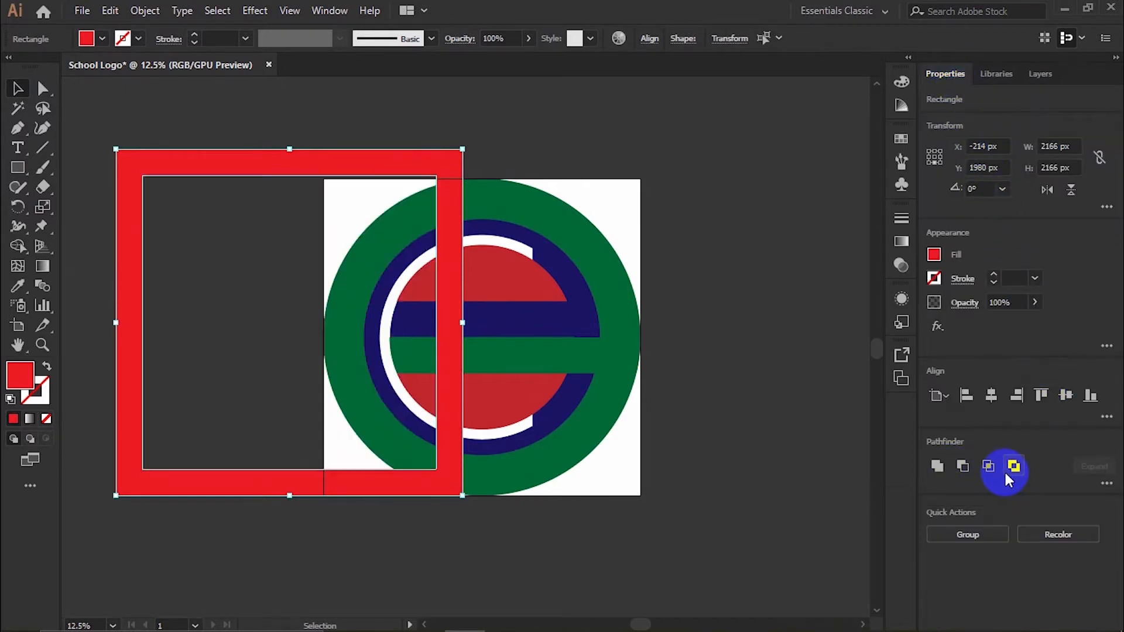
pyautogui.click(741, 300)
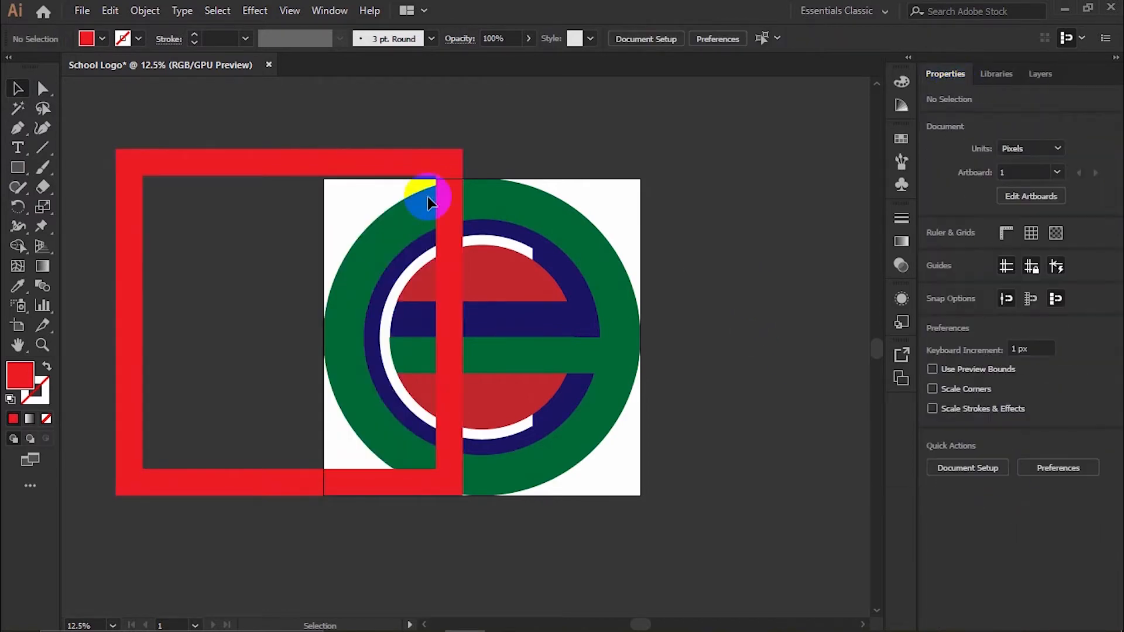
pyautogui.click(366, 167)
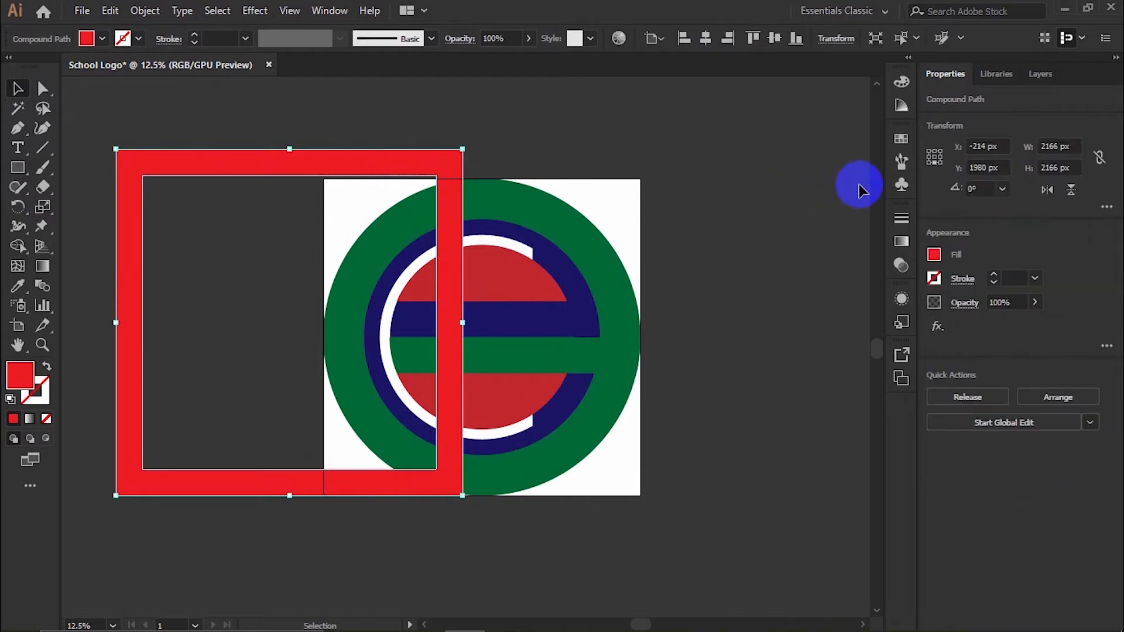
# Fill the red frame with white, rotate it to about 54.35°, and move it over the logo with one corner near the center.
pyautogui.click(933, 254)
pyautogui.click(772, 319)
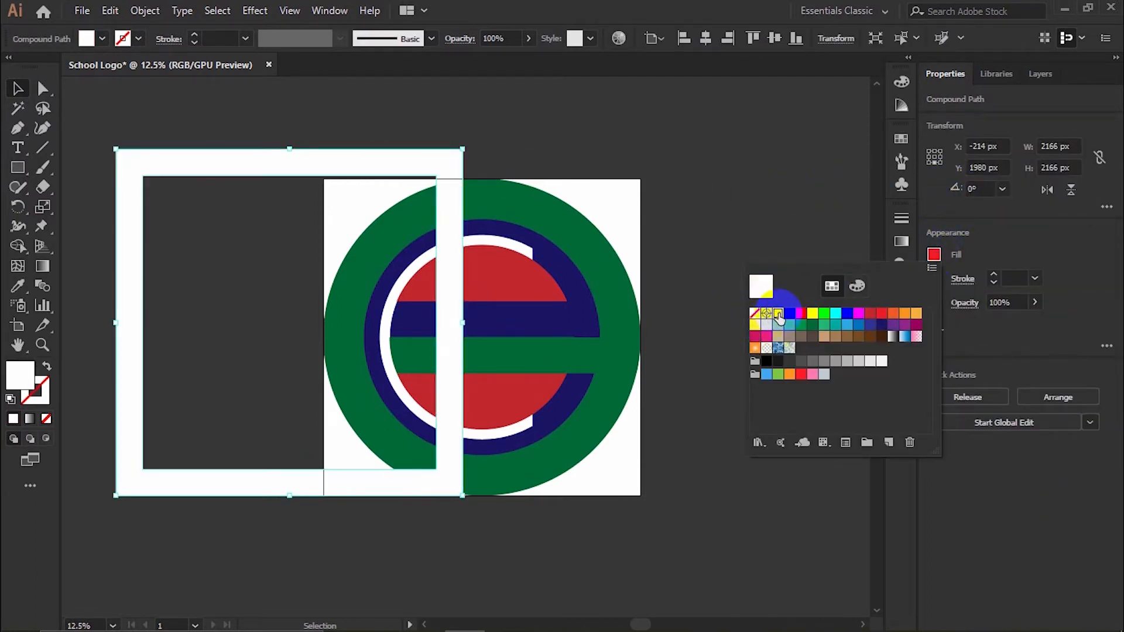
pyautogui.moveTo(462, 148); pyautogui.dragTo(562, 116)
pyautogui.scroll(2, 501, 335)
pyautogui.moveTo(666, 438); pyautogui.dragTo(529, 349)
pyautogui.scroll(-1, 504, 357)
pyautogui.moveTo(475, 410); pyautogui.dragTo(534, 386)
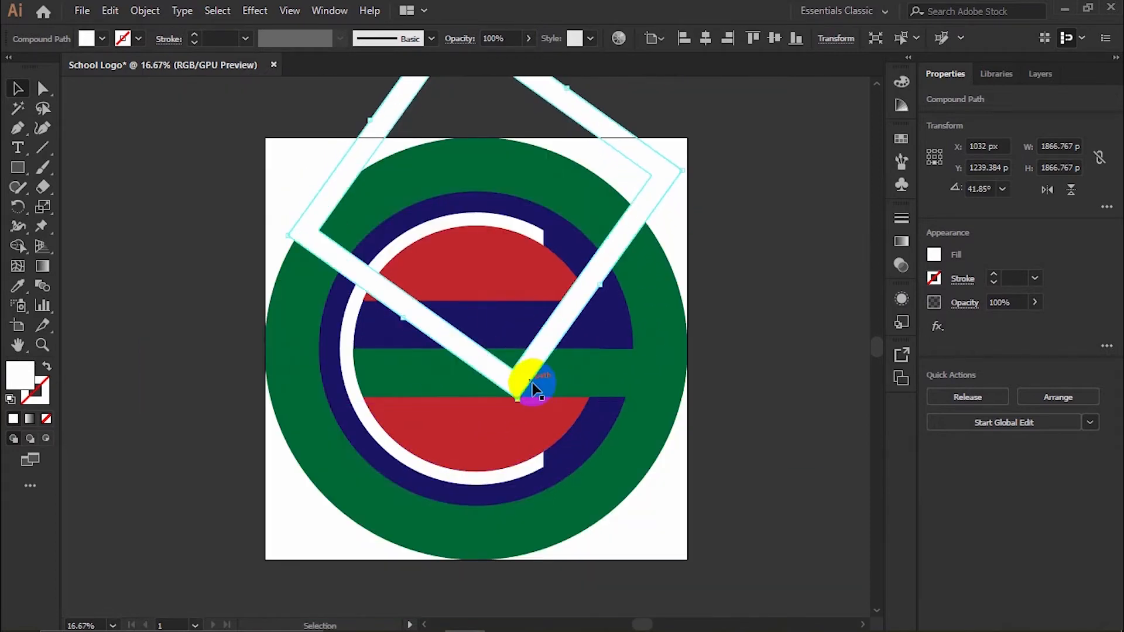
# Scale the white frame down to about 1633 px and position its lowest corner just below the green bar's lower edge.
pyautogui.moveTo(681, 174); pyautogui.dragTo(643, 182)
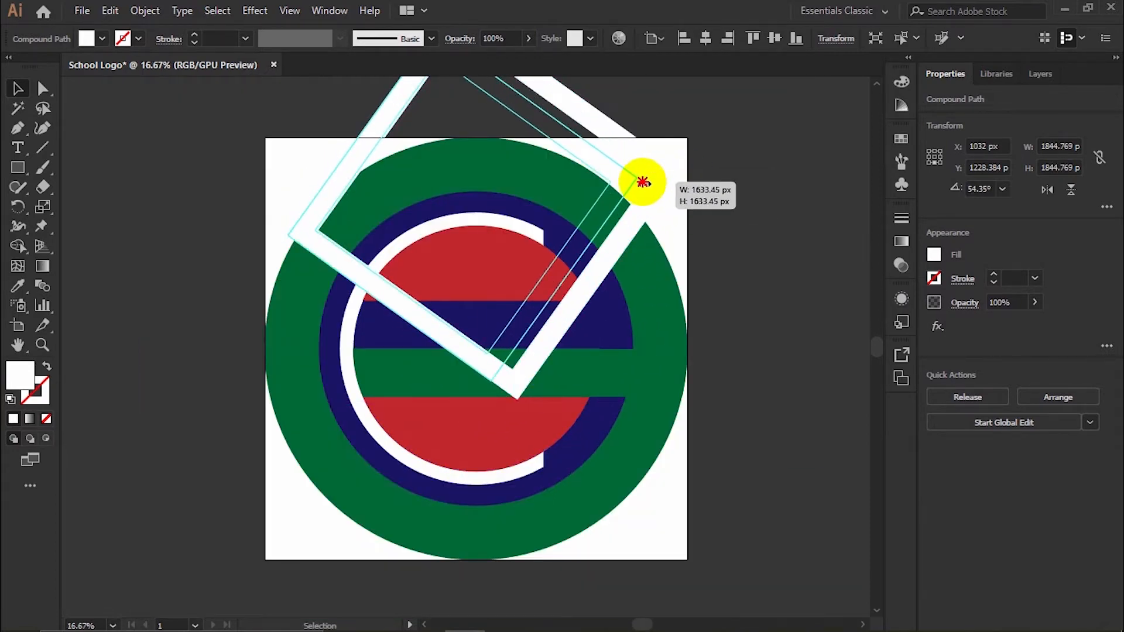
pyautogui.hotkey('ctrl', '+')
pyautogui.moveTo(494, 366); pyautogui.dragTo(461, 394)
pyautogui.moveTo(537, 314); pyautogui.dragTo(532, 317)
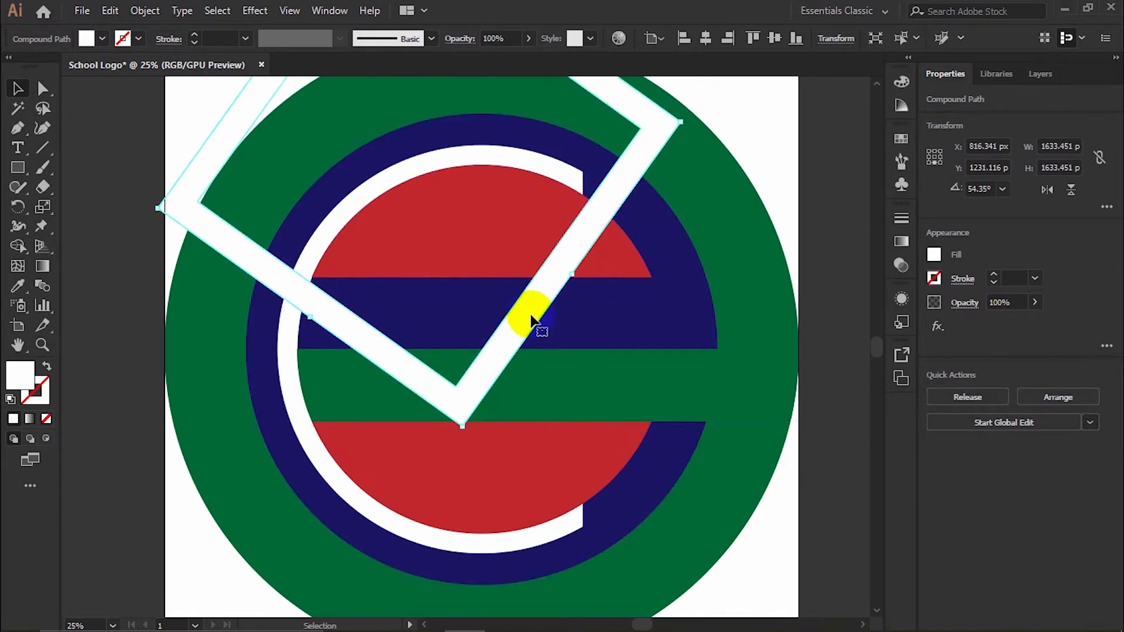
pyautogui.scroll(4, 454, 417)
pyautogui.moveTo(480, 391); pyautogui.dragTo(481, 397)
pyautogui.scroll(-2, 487, 386)
pyautogui.scroll(-3, 488, 386)
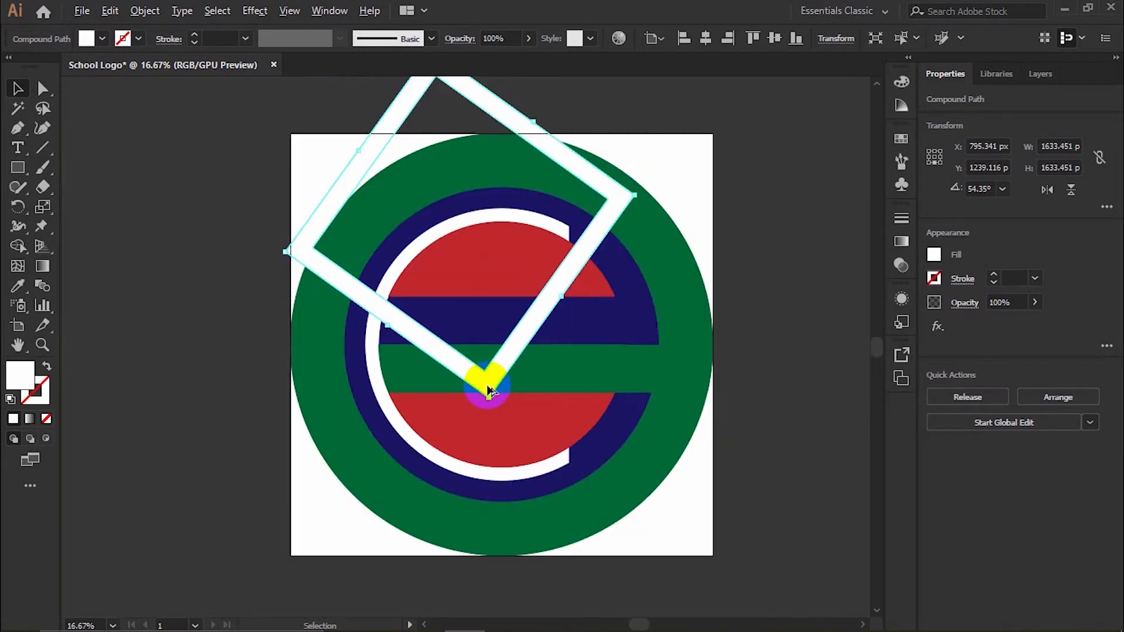
pyautogui.hotkey('ctrl', 'shift', 'a')
# Copy the dark blue circle and paste it in place on the Tick layer.
pyautogui.click(1040, 74)
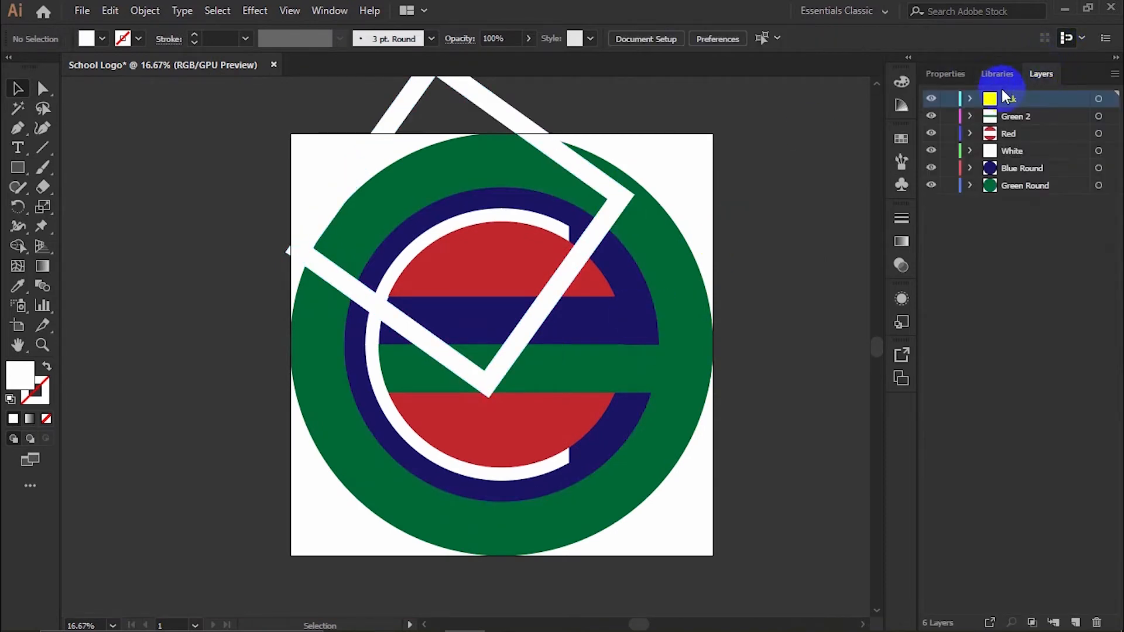
pyautogui.click(1007, 176)
pyautogui.click(639, 307)
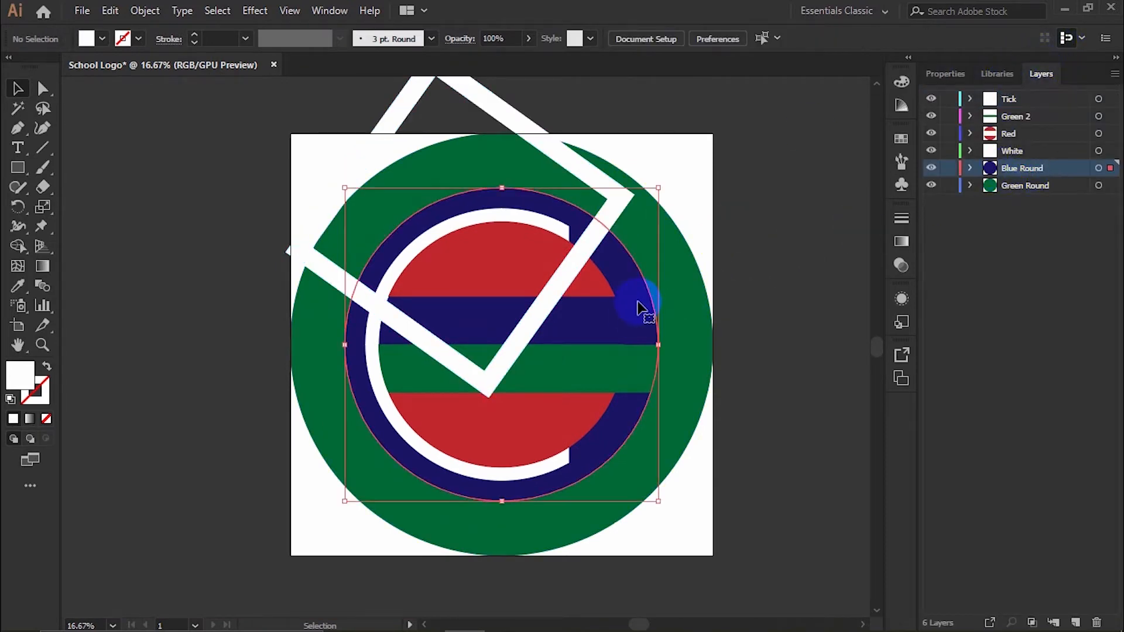
pyautogui.hotkey('ctrl', 'c')
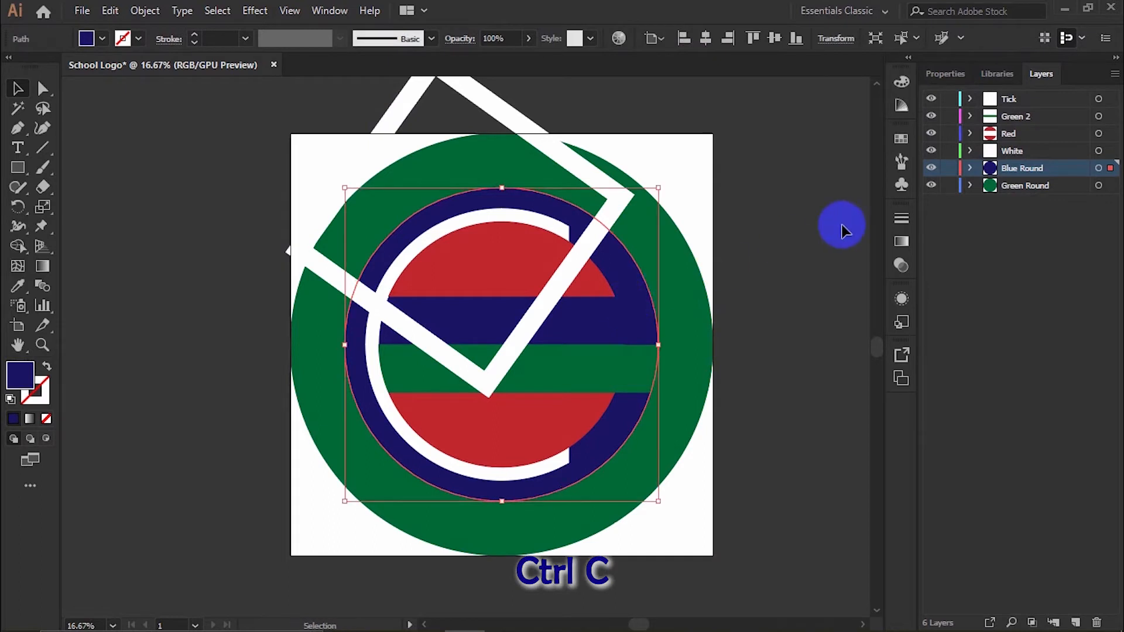
pyautogui.click(1025, 100)
pyautogui.hotkey('ctrl', 'shift', 'v')
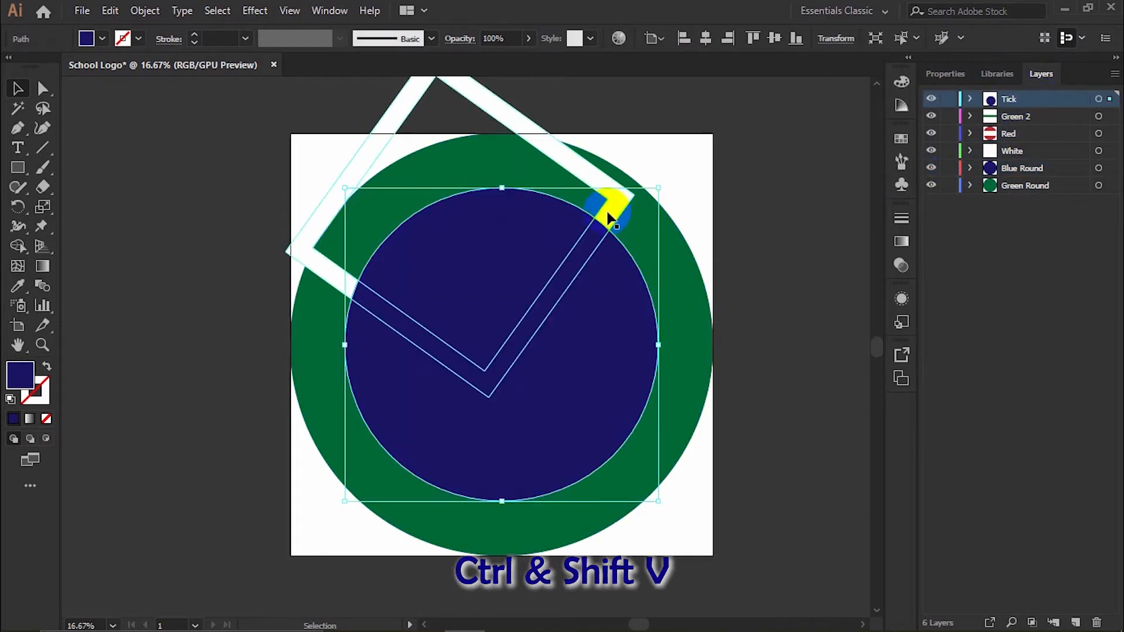
# Bring the white frame in front of the pasted blue circle and combine the two with Pathfinder Intersect to form a tick.
pyautogui.rightClick(503, 104)
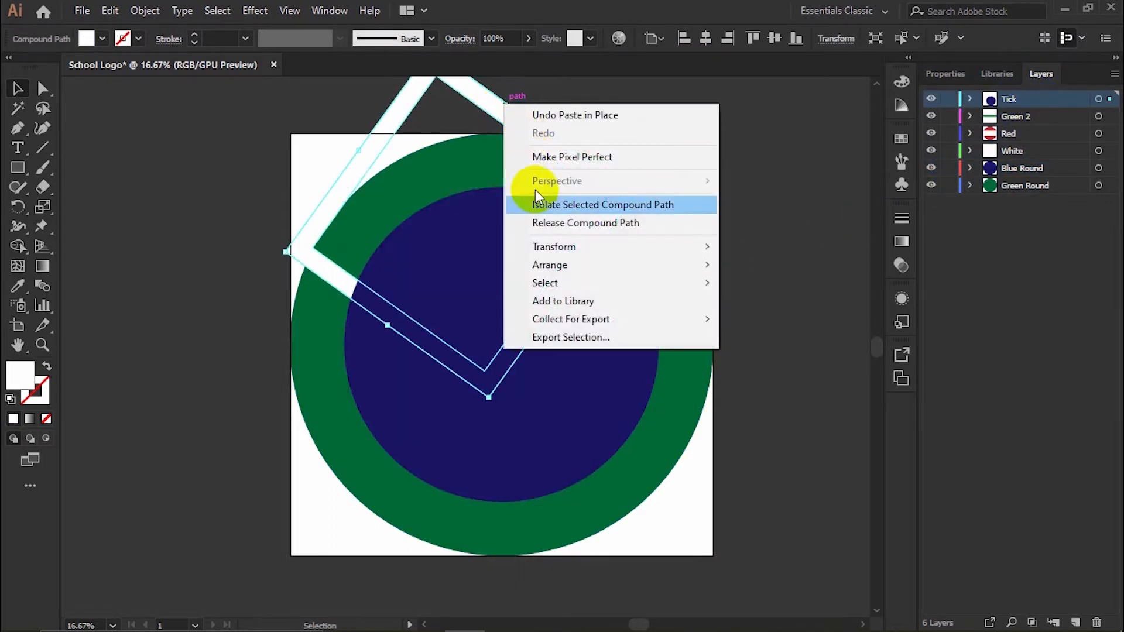
pyautogui.moveTo(572, 274)
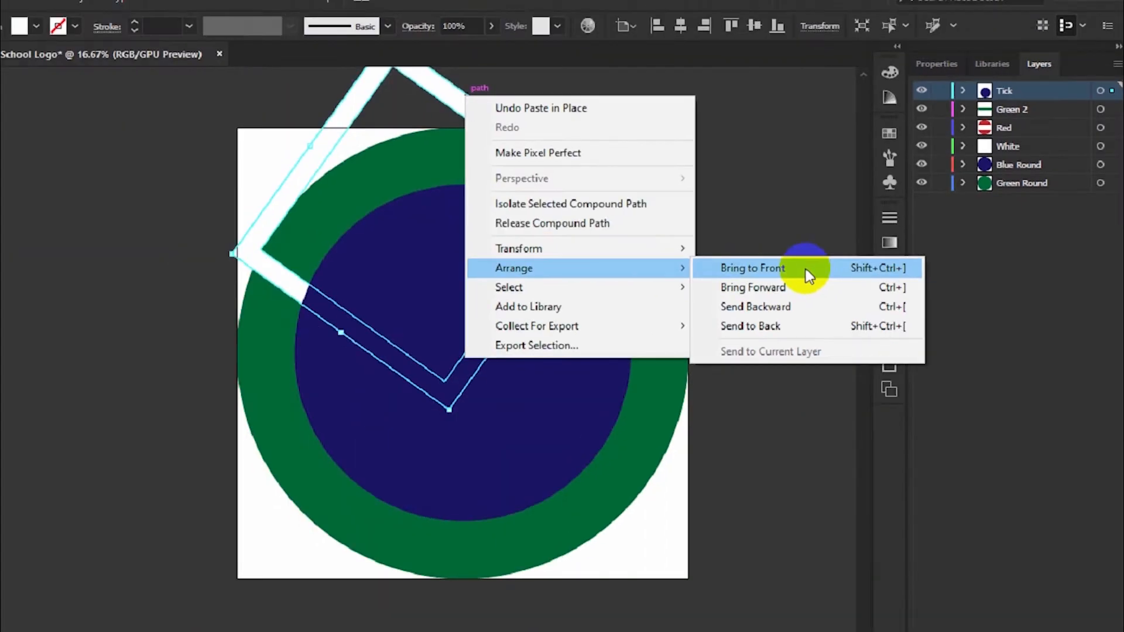
pyautogui.click(807, 275)
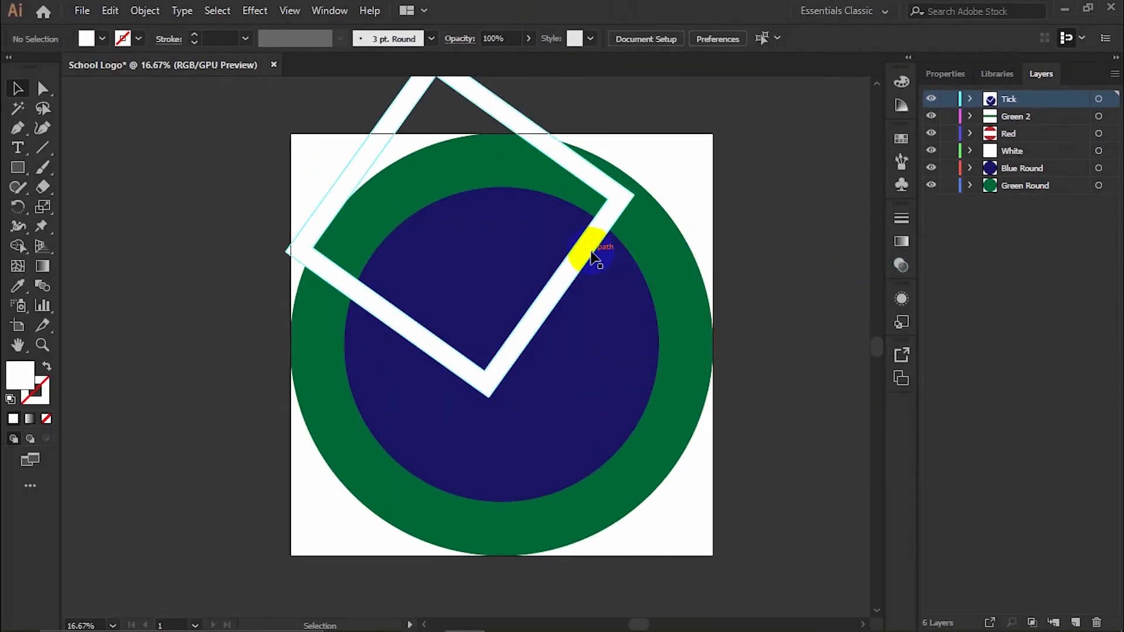
pyautogui.keyDown('shift'); pyautogui.click(604, 321); pyautogui.keyUp('shift')
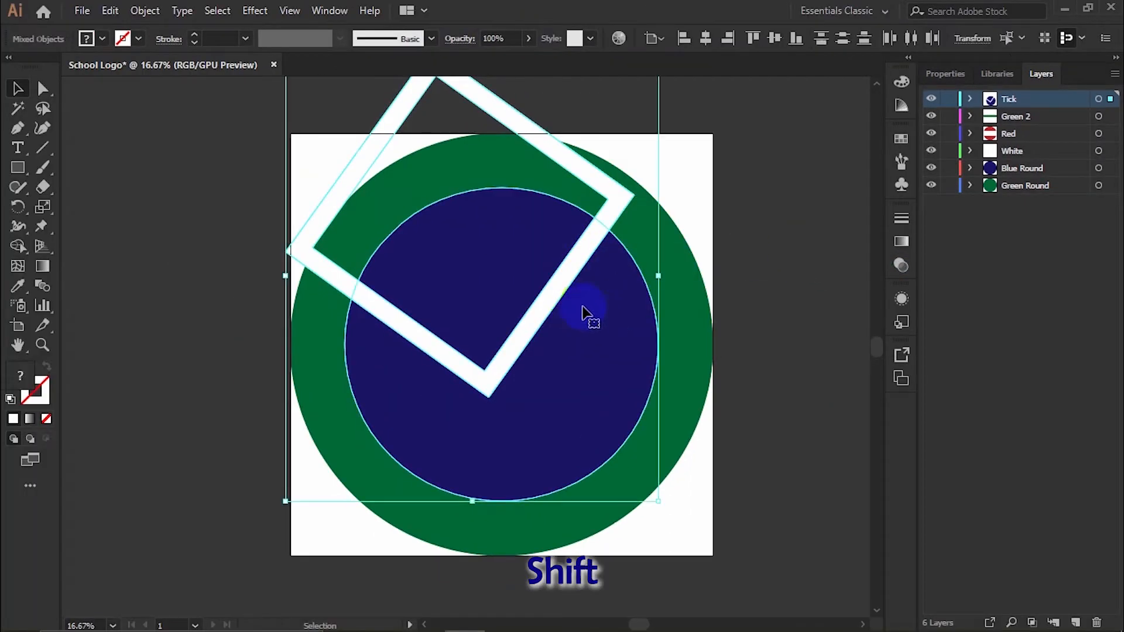
pyautogui.click(957, 75)
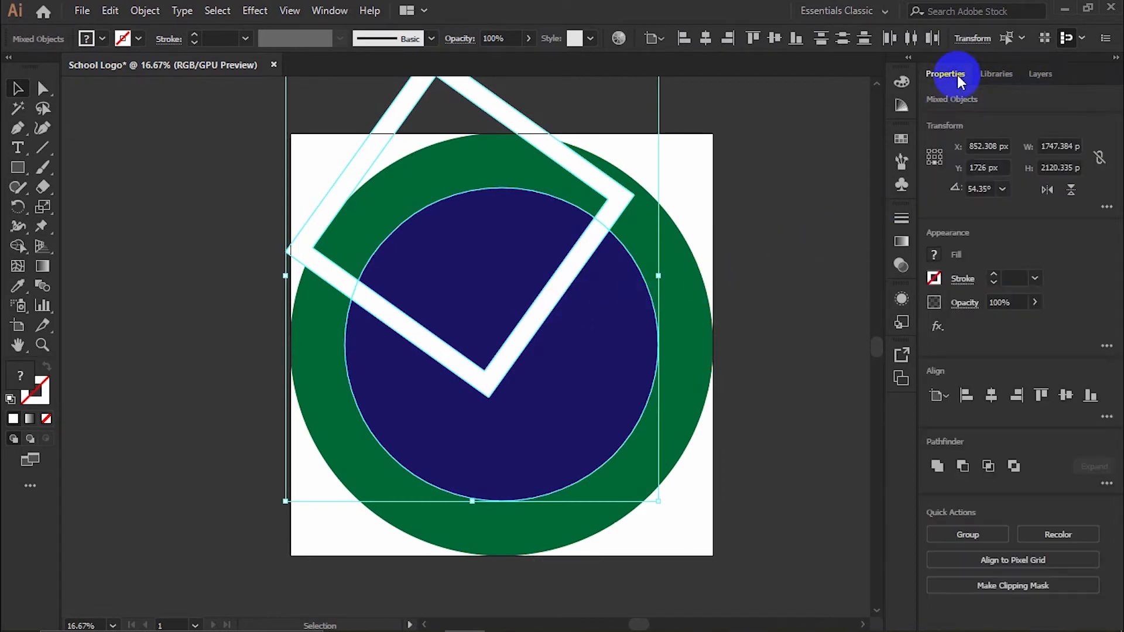
pyautogui.click(988, 465)
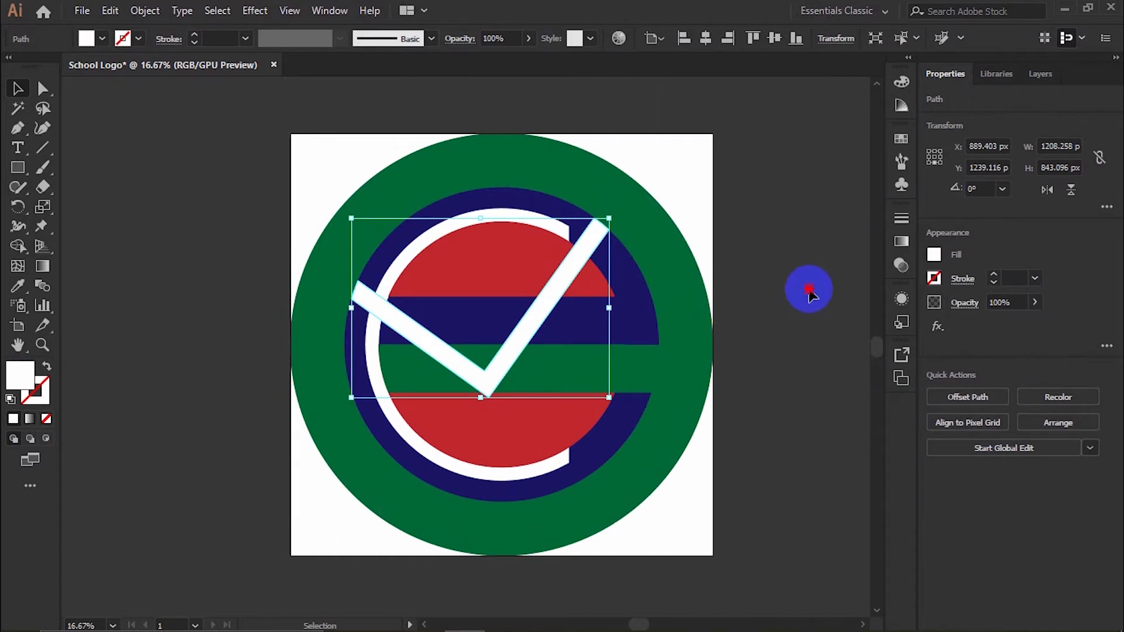
pyautogui.click(808, 291)
# Copy the green bar and paste it in place on the Tick layer.
pyautogui.click(592, 371)
pyautogui.hotkey('ctrl', 'c')
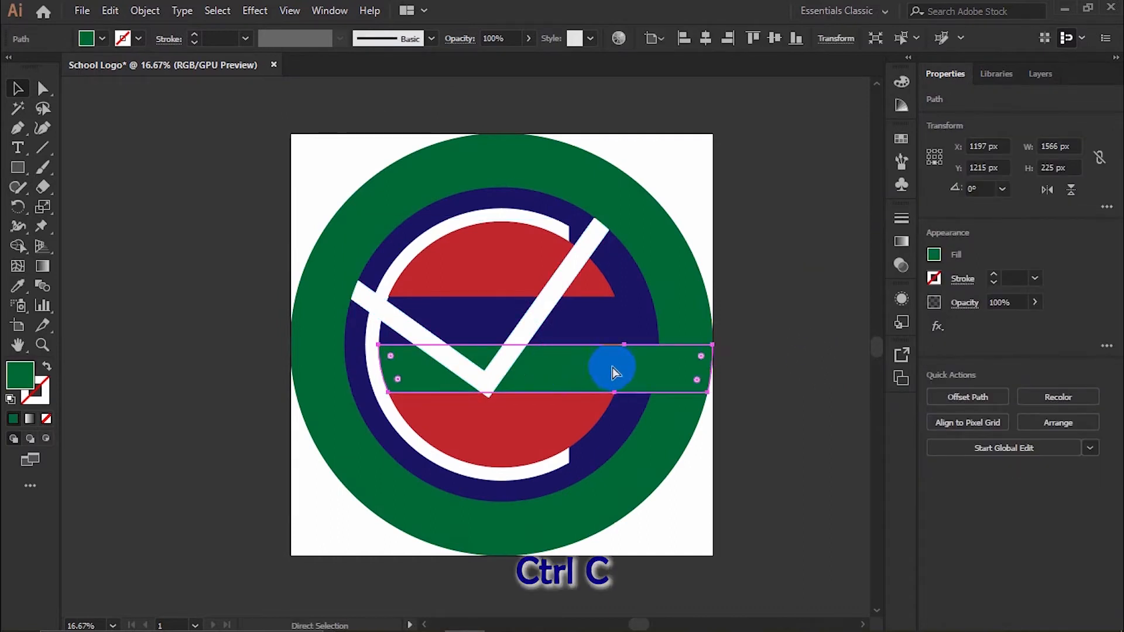
pyautogui.click(1034, 75)
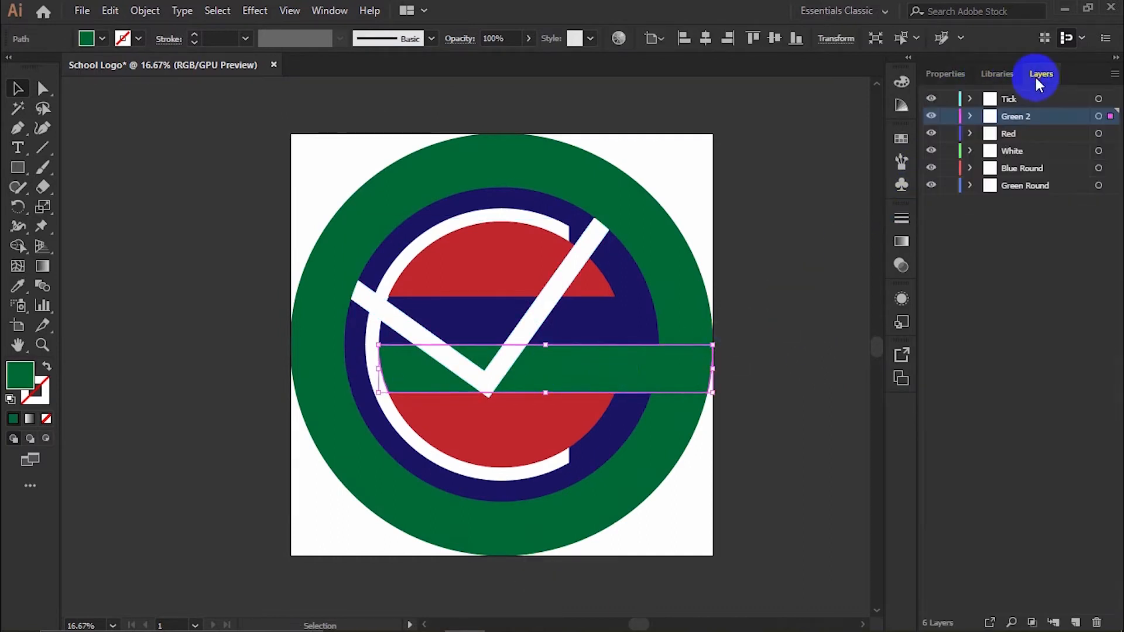
pyautogui.click(1009, 100)
pyautogui.hotkey('ctrl', 'shift', 'v')
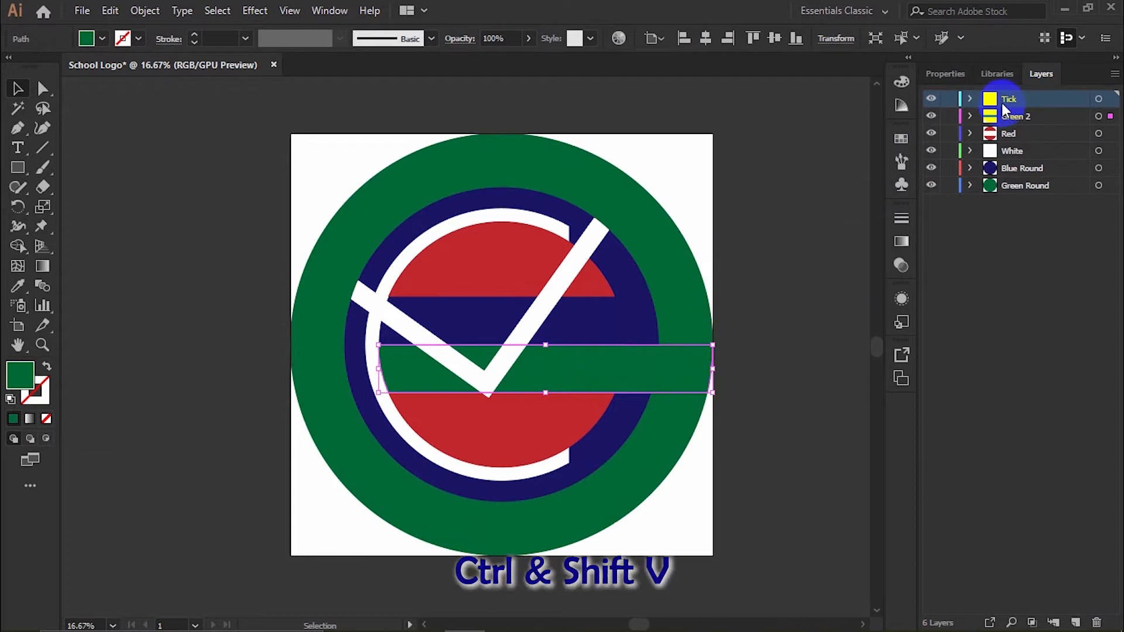
# Bring the white tick to the front of the pasted green bar.
pyautogui.click(560, 283)
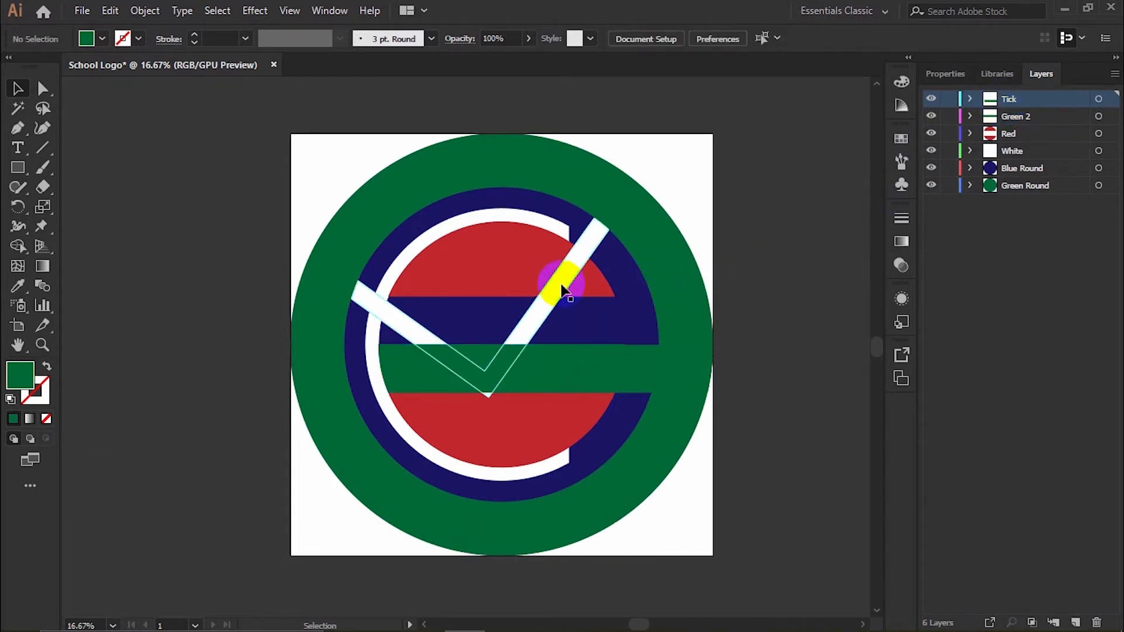
pyautogui.rightClick(560, 283)
pyautogui.moveTo(710, 542)
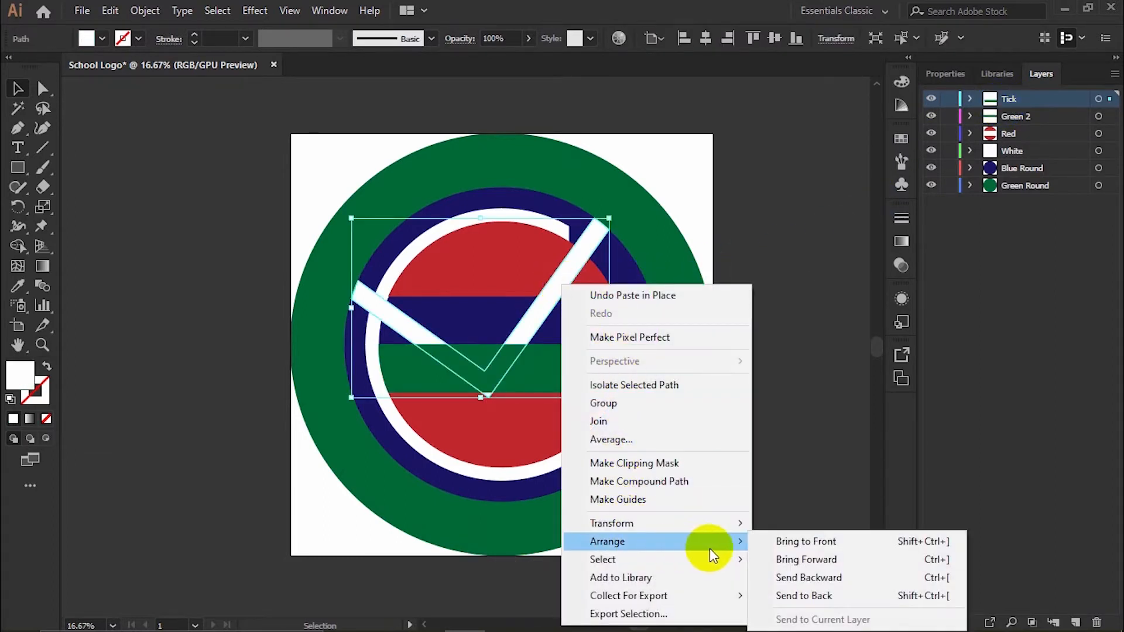
pyautogui.click(816, 542)
# Split the tick and the pasted green bar with Pathfinder Divide and ungroup the resulting pieces.
pyautogui.click(560, 370)
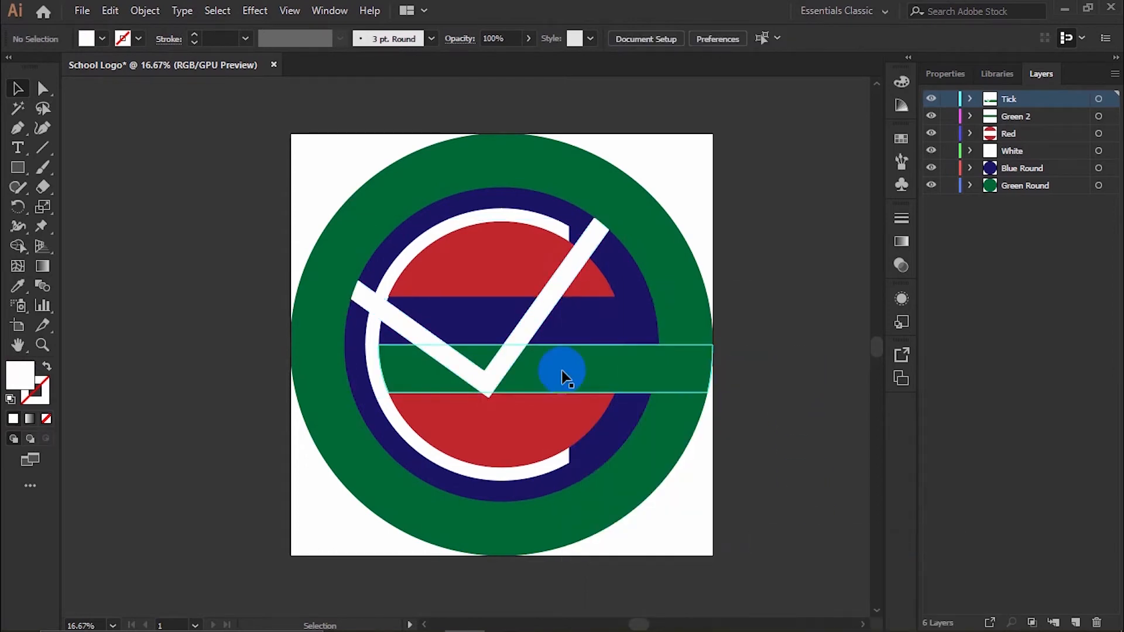
pyautogui.keyDown('shift'); pyautogui.click(550, 302); pyautogui.keyUp('shift')
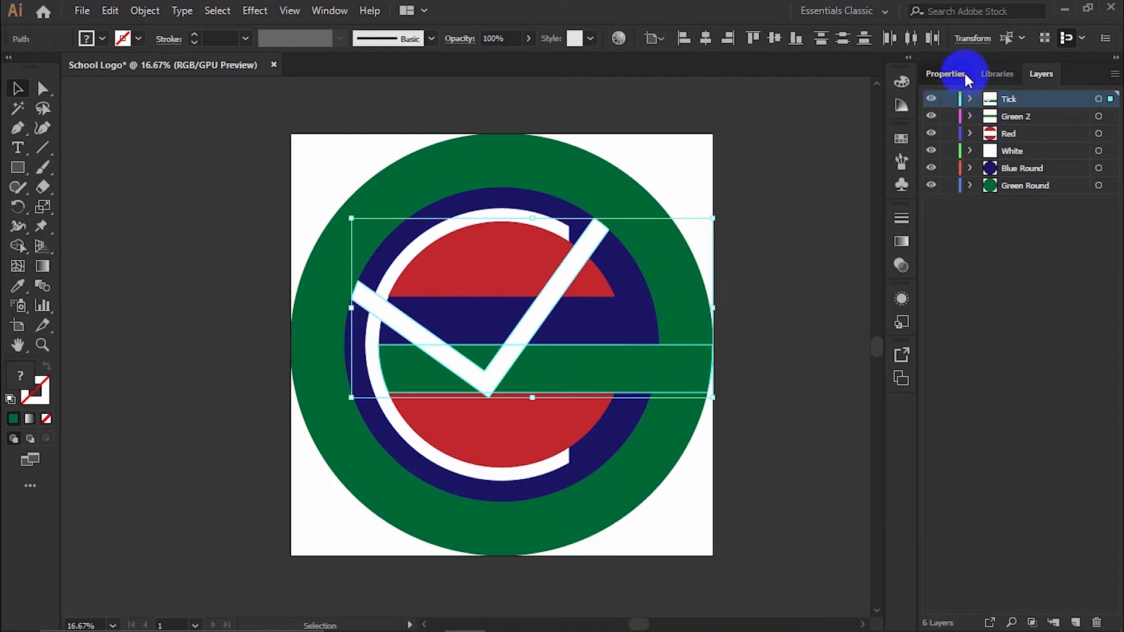
pyautogui.click(945, 74)
pyautogui.click(1105, 483)
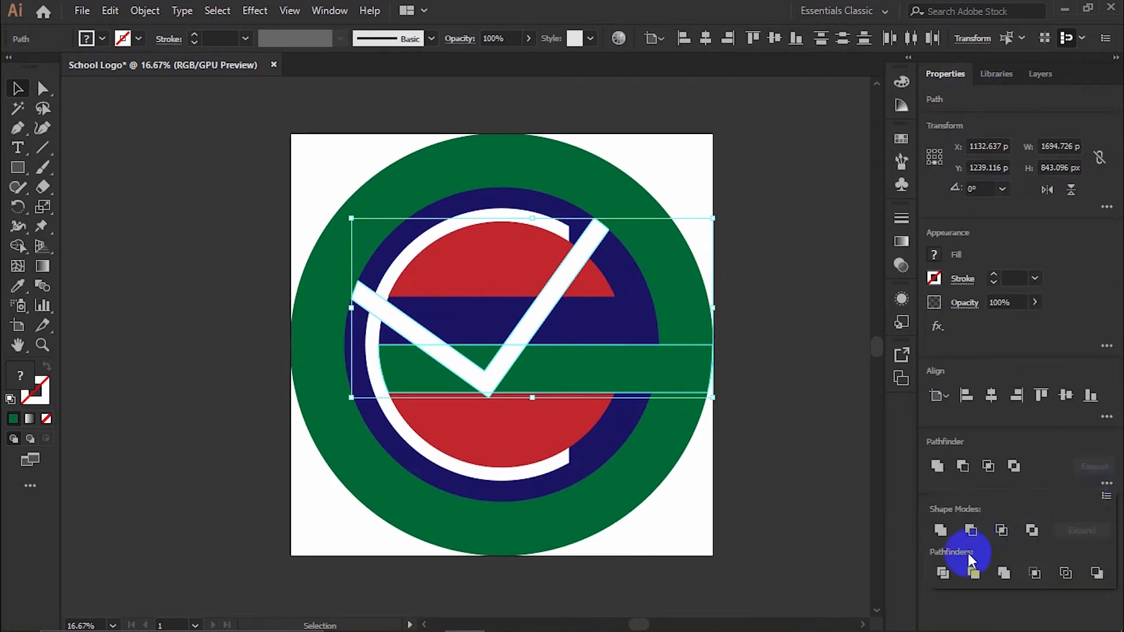
pyautogui.click(943, 573)
pyautogui.click(786, 410)
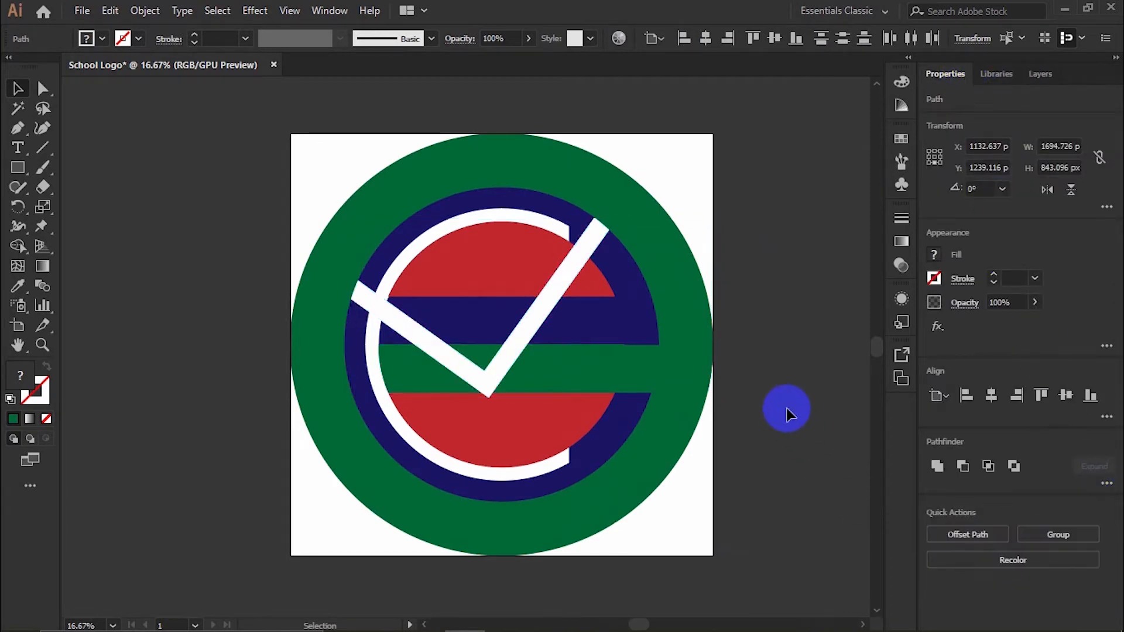
pyautogui.click(786, 409)
pyautogui.click(585, 373)
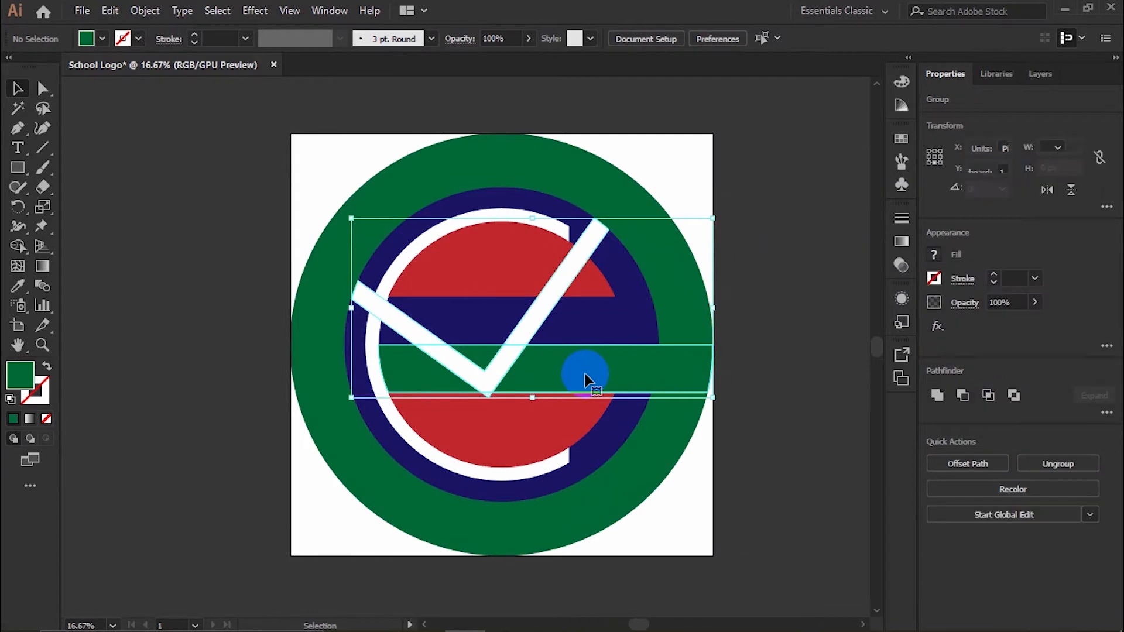
pyautogui.click(1072, 460)
pyautogui.click(852, 388)
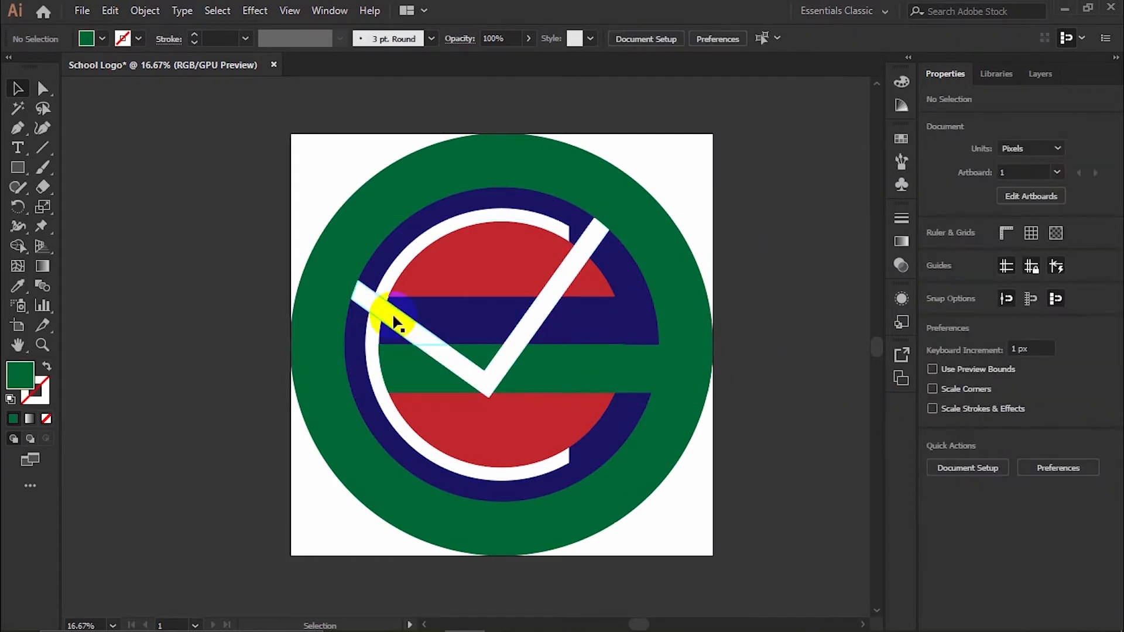
# Delete the tick's short-arm piece above the green bar and the small white tip below the bar.
pyautogui.moveTo(395, 320); pyautogui.dragTo(246, 271)
pyautogui.press('Delete')
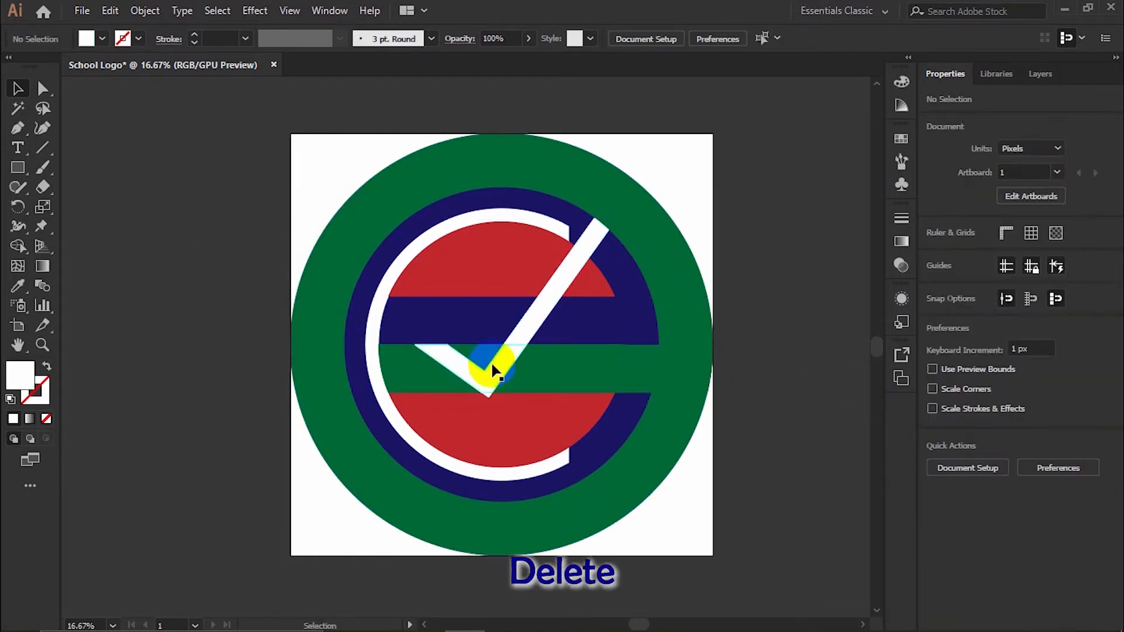
pyautogui.keyDown('alt'); pyautogui.scroll(3, 492, 369); pyautogui.keyUp('alt')
pyautogui.click(479, 394)
pyautogui.click(493, 384)
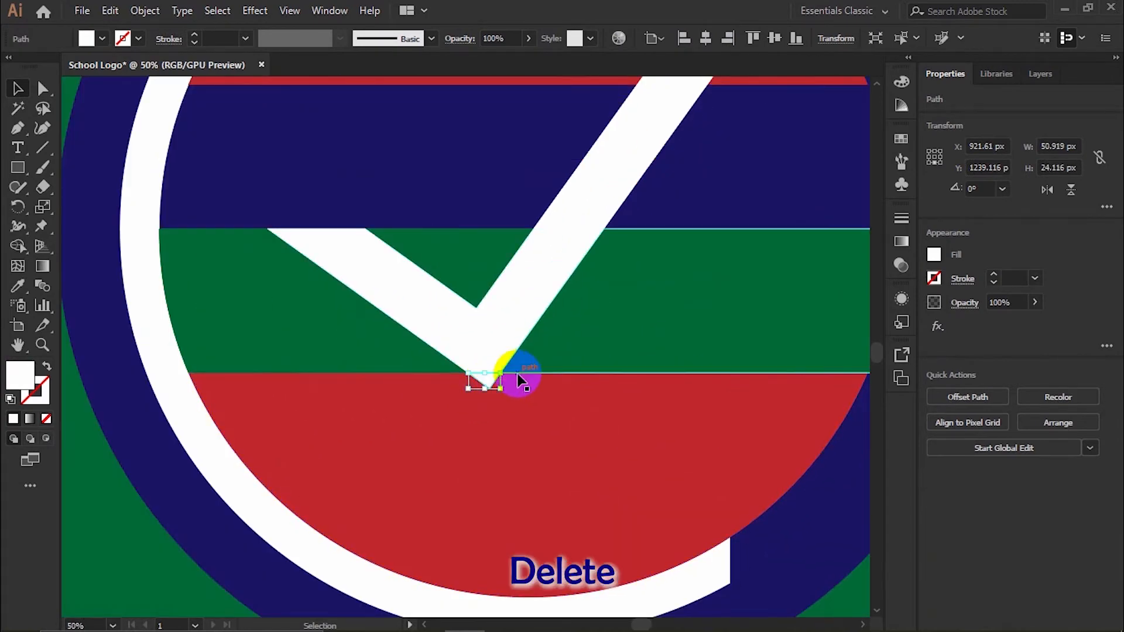
pyautogui.press('Delete')
# Merge the two remaining white tick pieces into one shape with Pathfinder Unite.
pyautogui.keyDown('alt'); pyautogui.scroll(-3, 517, 373); pyautogui.keyUp('alt')
pyautogui.click(506, 363)
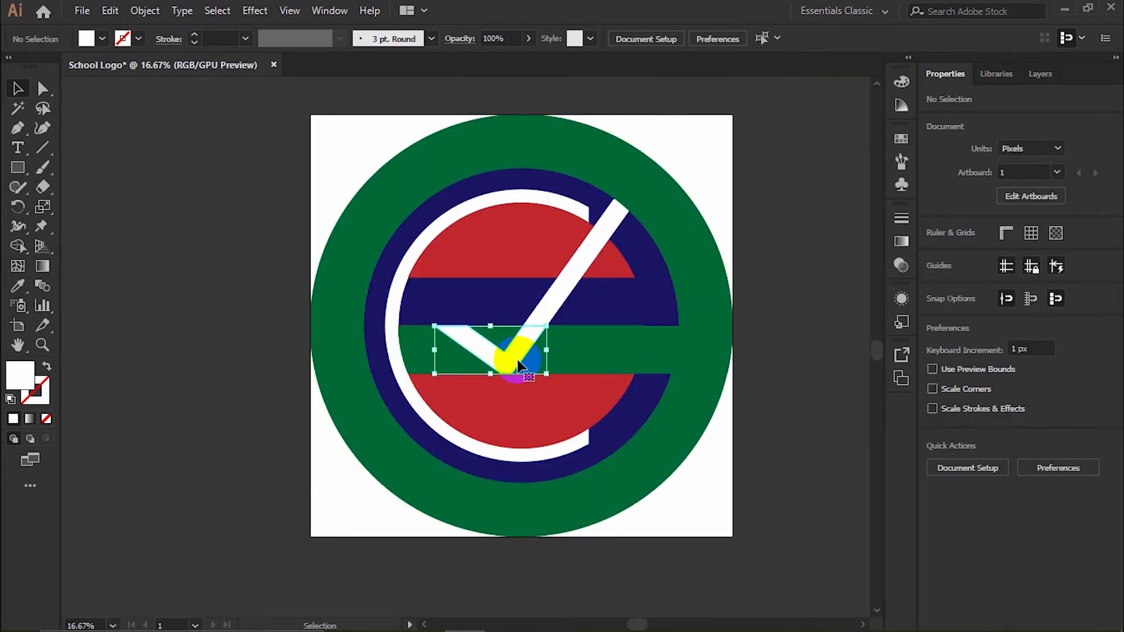
pyautogui.keyDown('shift'); pyautogui.click(551, 292); pyautogui.keyUp('shift')
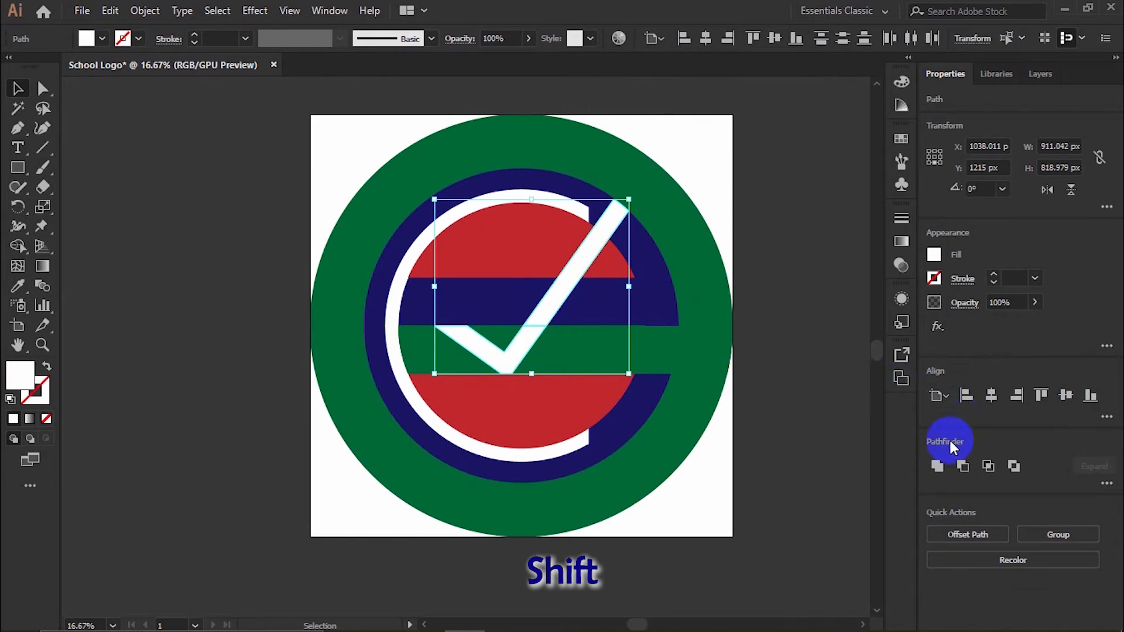
pyautogui.click(937, 465)
pyautogui.click(858, 411)
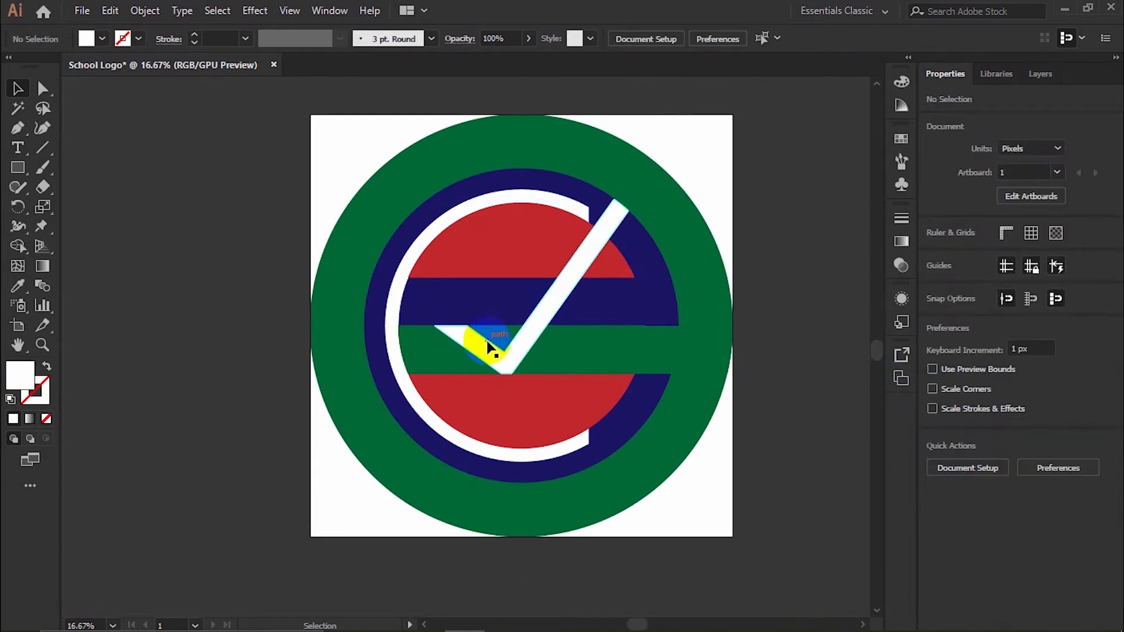
# Remove the leftover divided green pieces from the Tick layer: between the tick's arms, to its left, and to its right.
pyautogui.moveTo(487, 345); pyautogui.dragTo(213, 279)
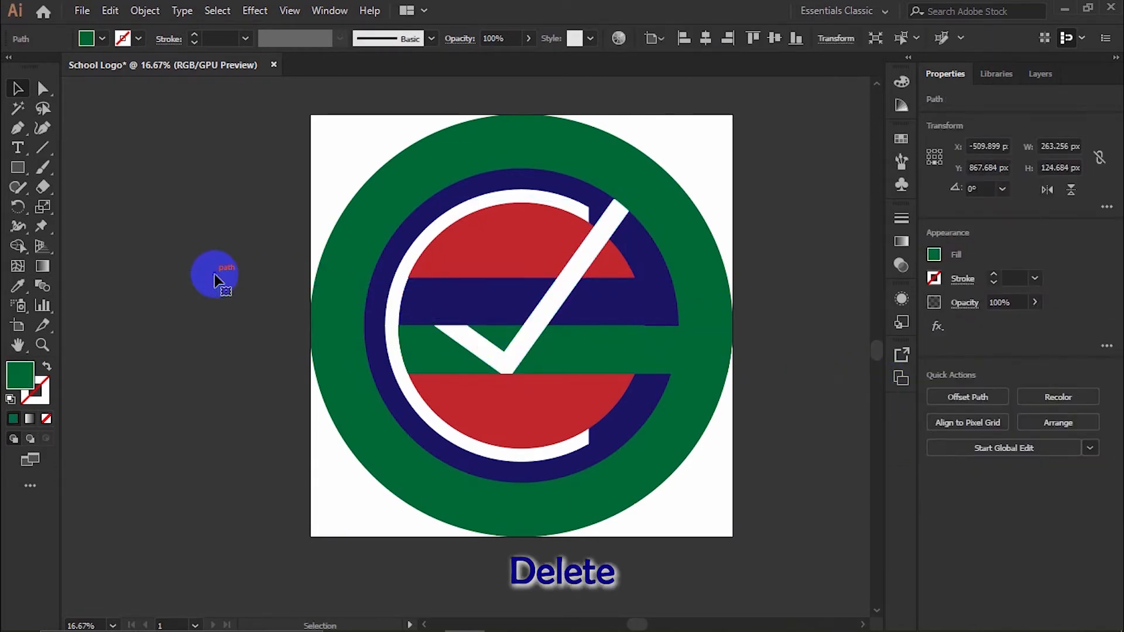
pyautogui.moveTo(430, 361); pyautogui.dragTo(227, 363)
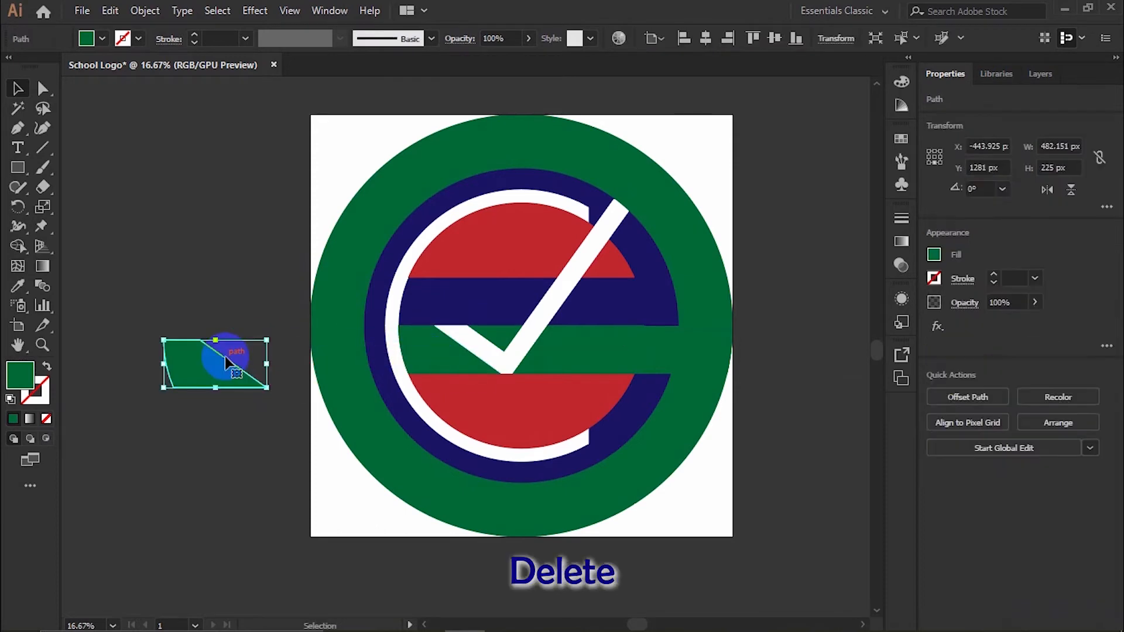
pyautogui.press('Delete')
pyautogui.press('a')
pyautogui.click(646, 358)
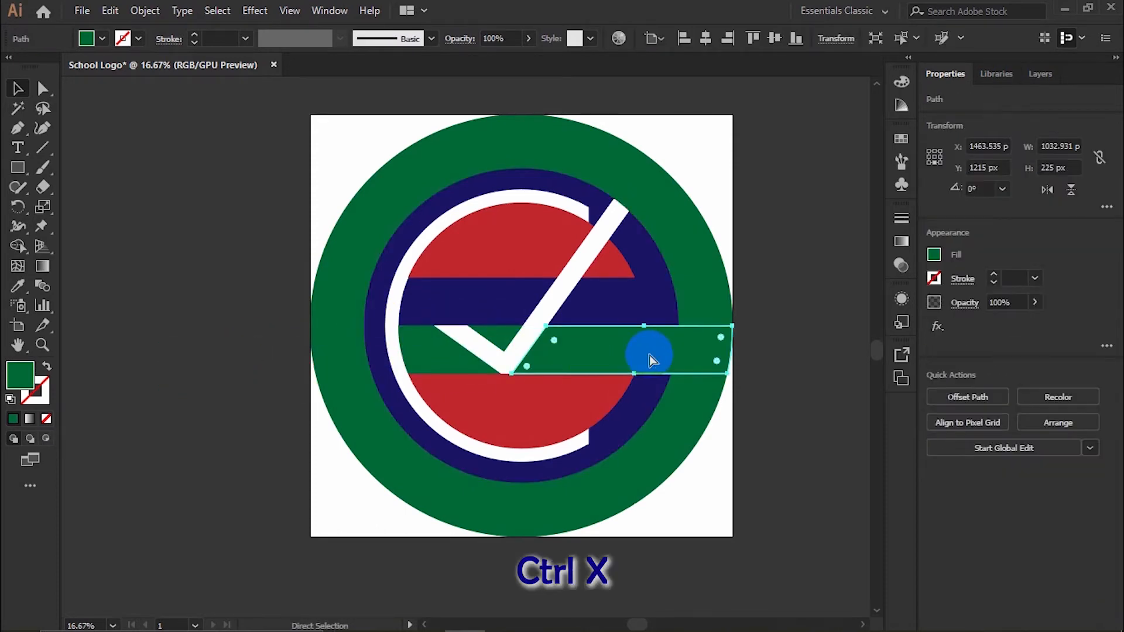
pyautogui.hotkey('ctrl', 'x')
pyautogui.press('v')
pyautogui.click(1041, 73)
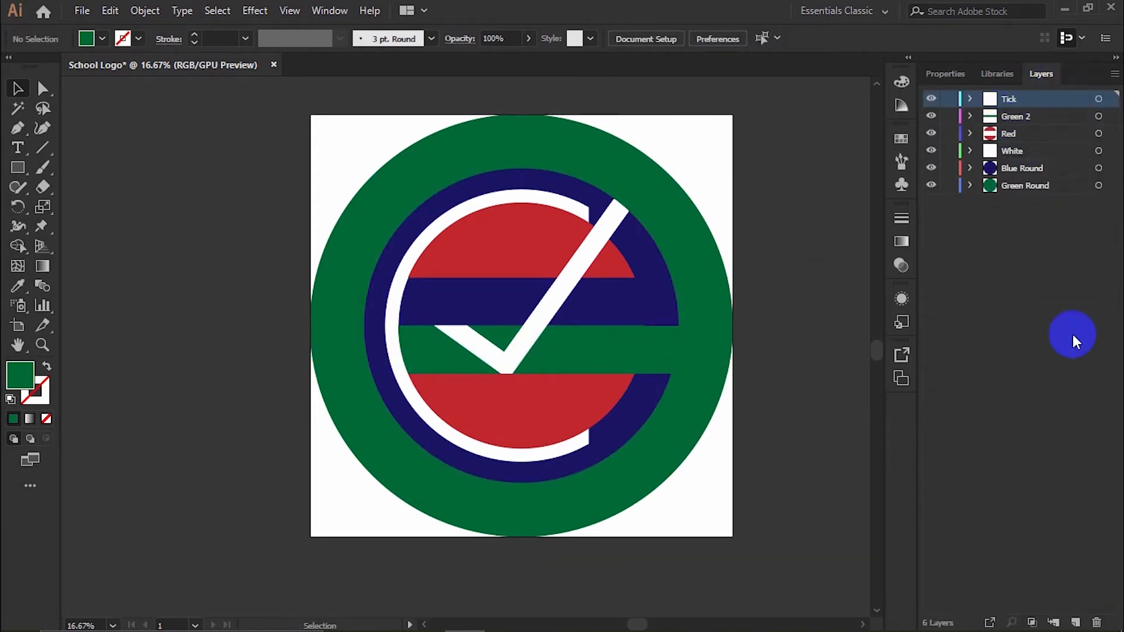
# Create a layer named Green 3 above Tick and paste the copied green bar piece in place on it.
pyautogui.click(1081, 621)
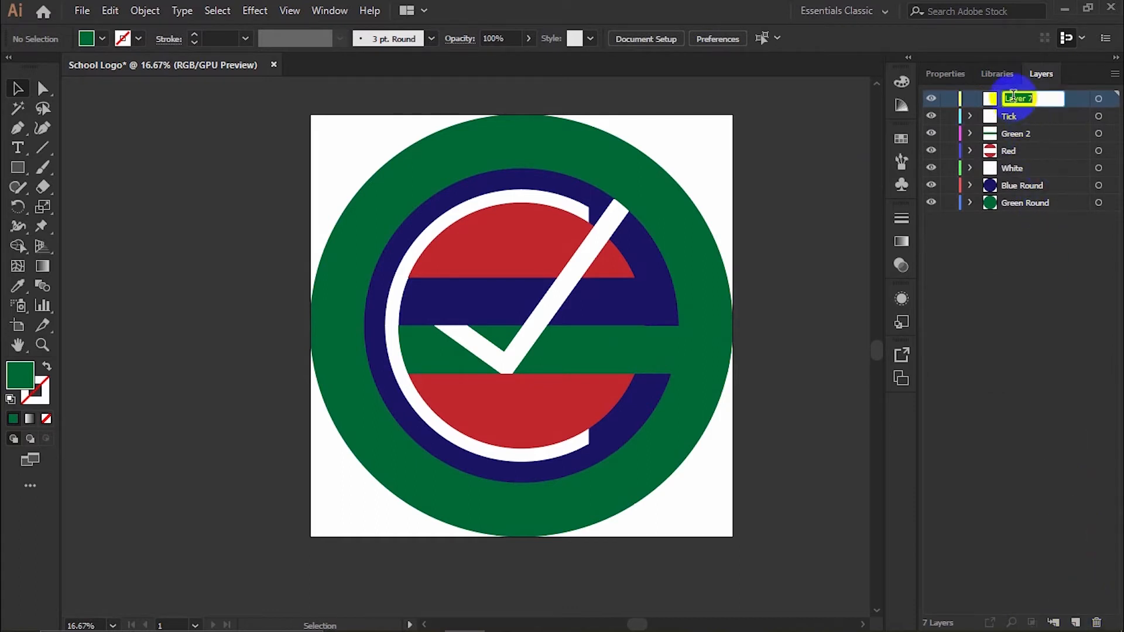
pyautogui.write('Green 3')
pyautogui.press('Return')
pyautogui.hotkey('ctrl', 'shift', 'v')
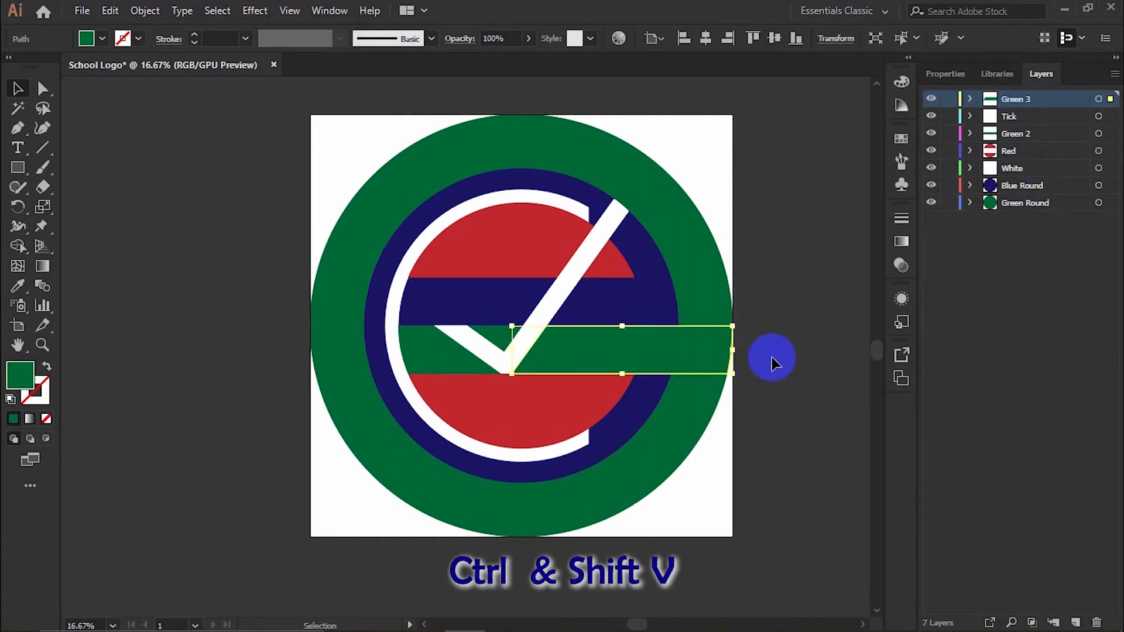
# Draw a rectangle of about 653 x 288 px over the tick's upper end on the Tick layer and fill it with orange.
pyautogui.click(611, 225)
pyautogui.scroll(1, 638, 240)
pyautogui.click(18, 167)
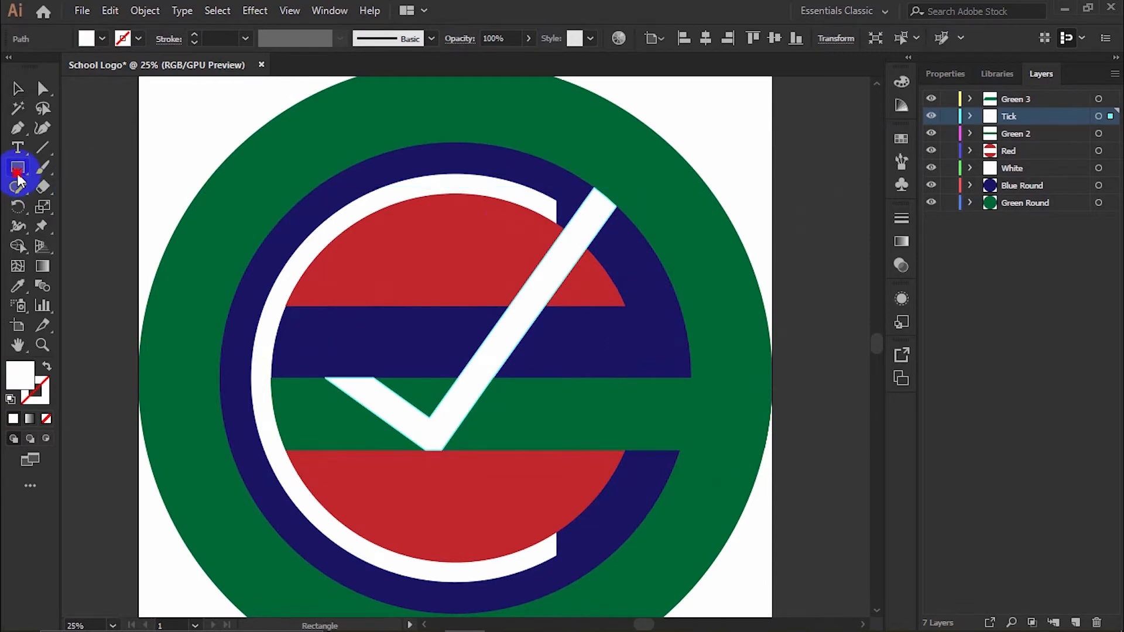
pyautogui.moveTo(515, 173); pyautogui.dragTo(680, 231)
pyautogui.click(29, 95)
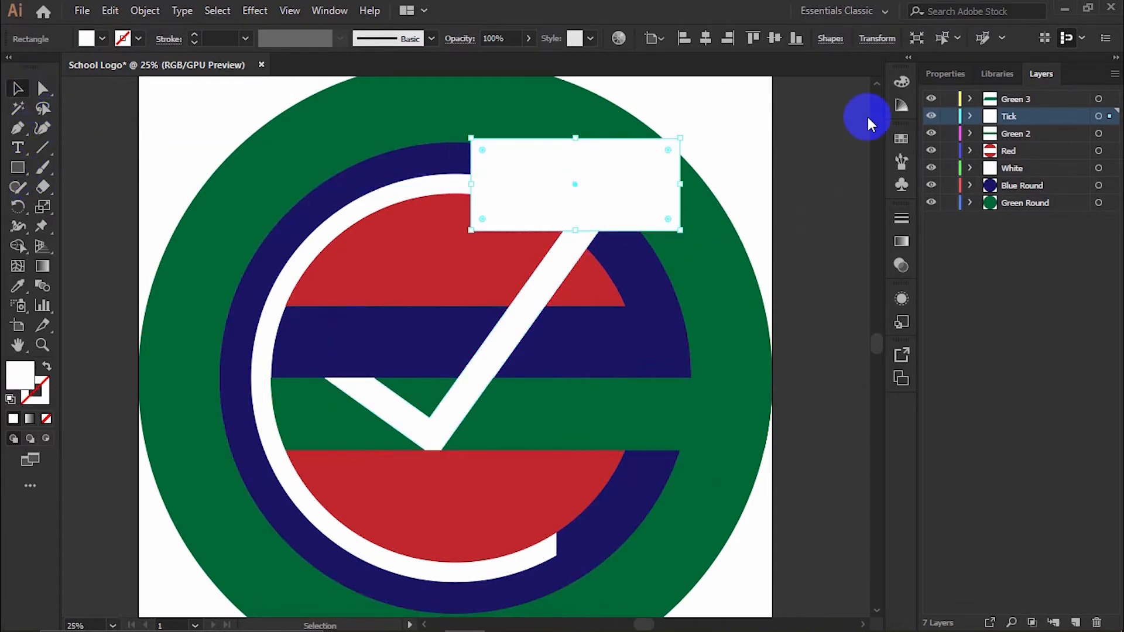
pyautogui.click(942, 74)
pyautogui.click(933, 256)
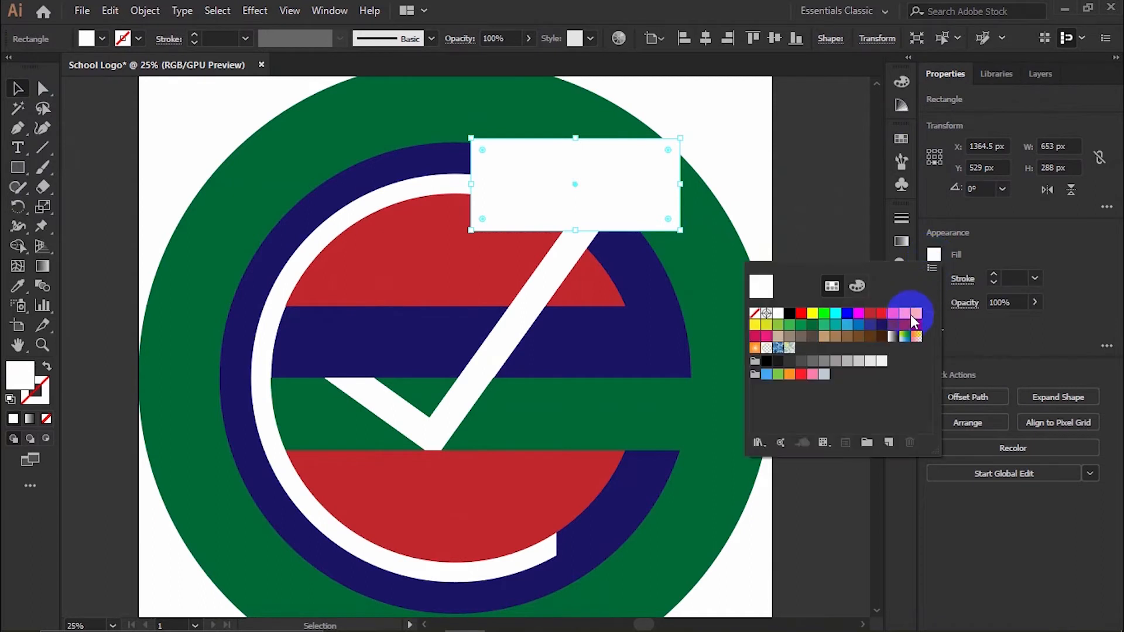
pyautogui.click(914, 316)
pyautogui.click(1040, 268)
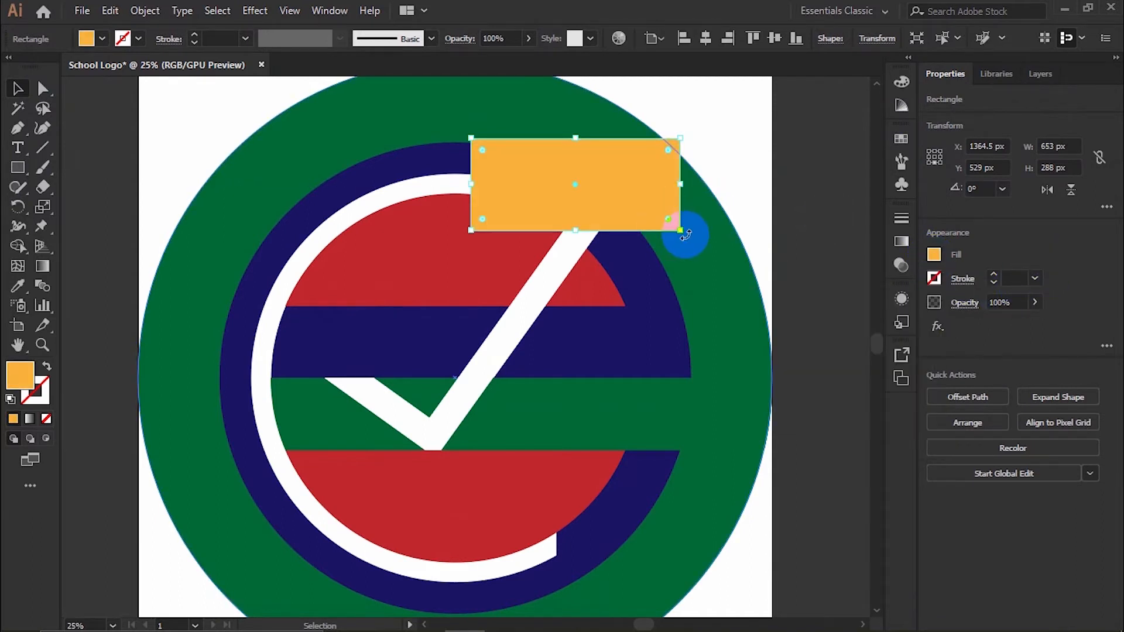
# Set the orange rectangle to 61% opacity and position it over the tick's upper end, tilted about 6°.
pyautogui.moveTo(685, 234); pyautogui.dragTo(642, 186)
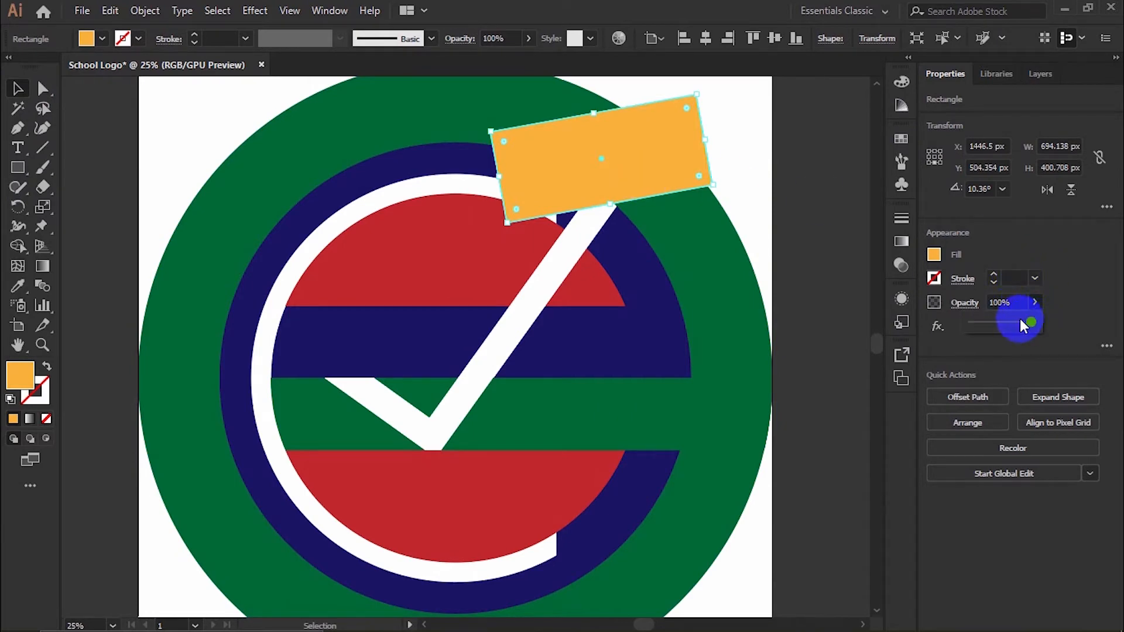
pyautogui.moveTo(1012, 325); pyautogui.dragTo(1010, 324)
pyautogui.moveTo(632, 160); pyautogui.dragTo(623, 183)
pyautogui.moveTo(702, 105); pyautogui.dragTo(710, 111)
pyautogui.scroll(3, 578, 216)
pyautogui.moveTo(627, 199); pyautogui.dragTo(549, 200)
pyautogui.scroll(-2, 551, 202)
pyautogui.scroll(2, 554, 197)
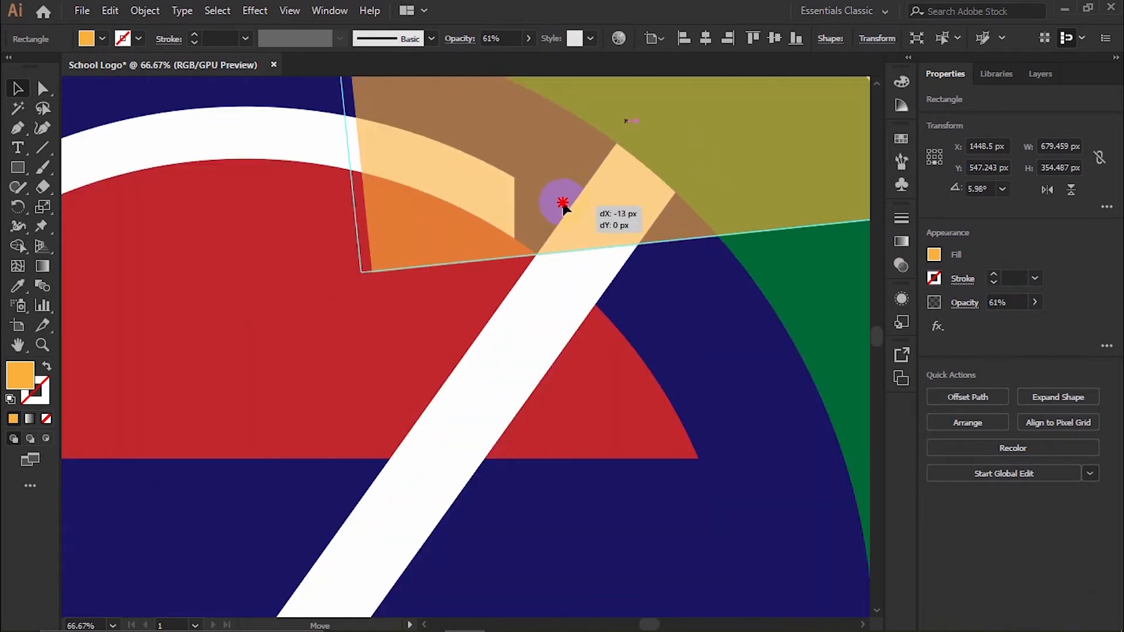
# Cut the tick's upper end off by subtracting the orange rectangle from it with Pathfinder Minus Front.
pyautogui.scroll(-4, 553, 200)
pyautogui.keyDown('shift'); pyautogui.click(523, 292); pyautogui.keyUp('shift')
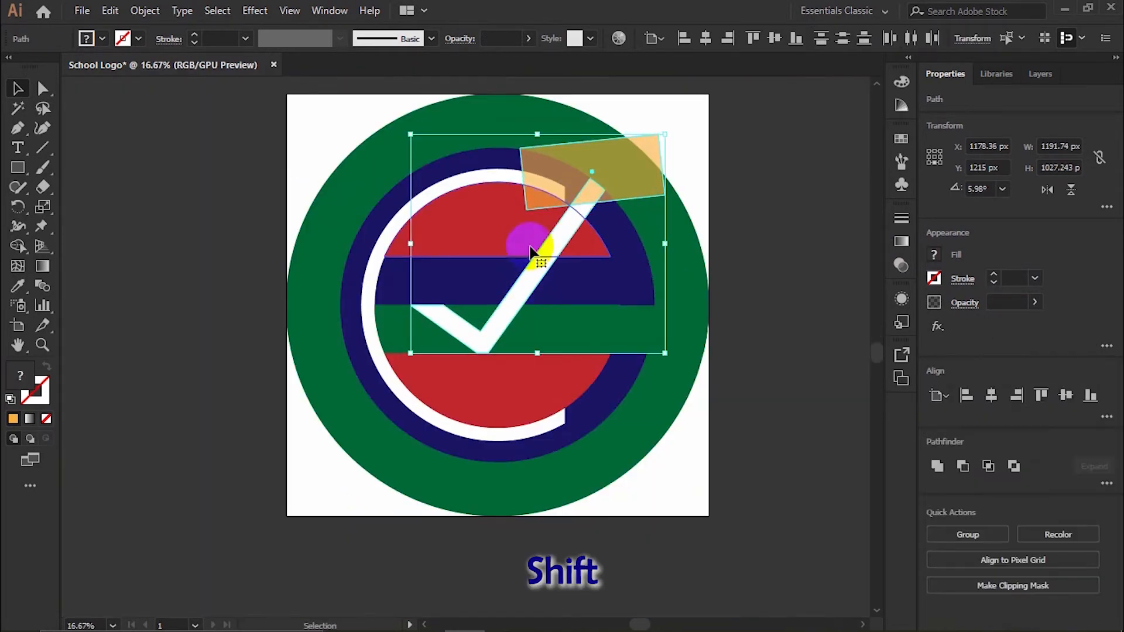
pyautogui.click(962, 466)
pyautogui.scroll(1, 618, 152)
pyautogui.click(779, 224)
# Fill the outer green circle with a radial gradient, sampling the bar's green for both color stops.
pyautogui.click(667, 234)
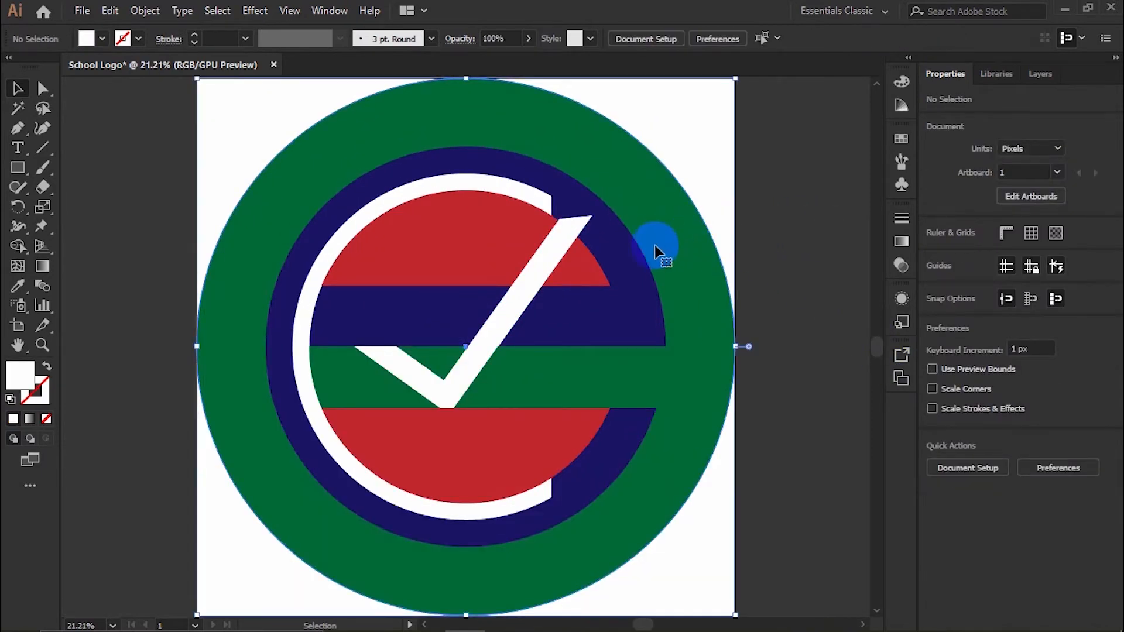
pyautogui.click(1042, 75)
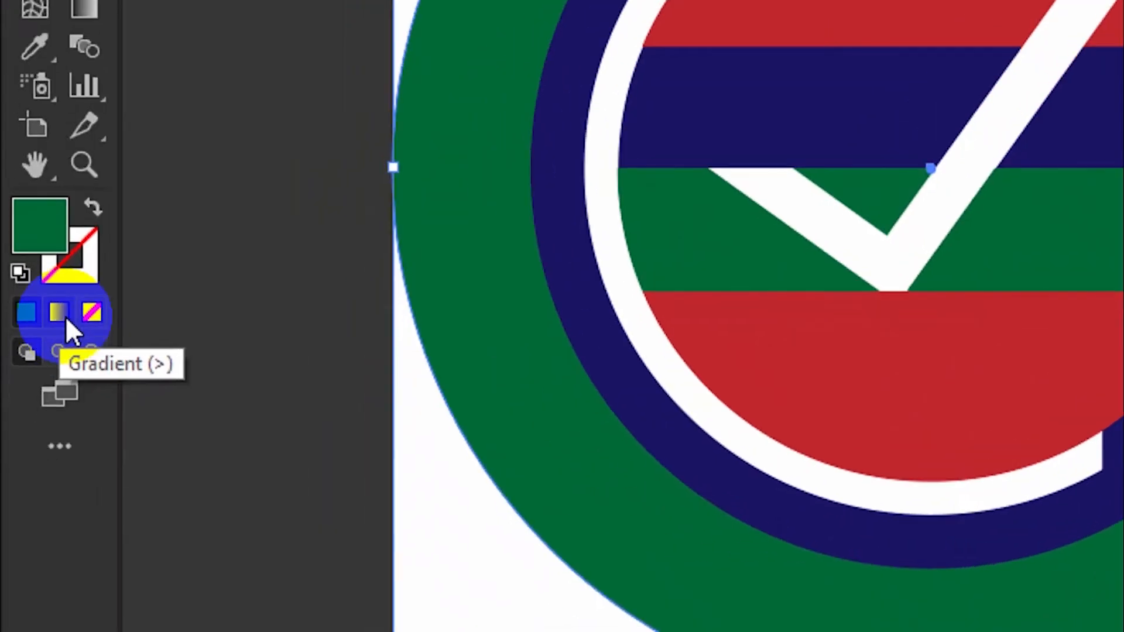
pyautogui.click(30, 420)
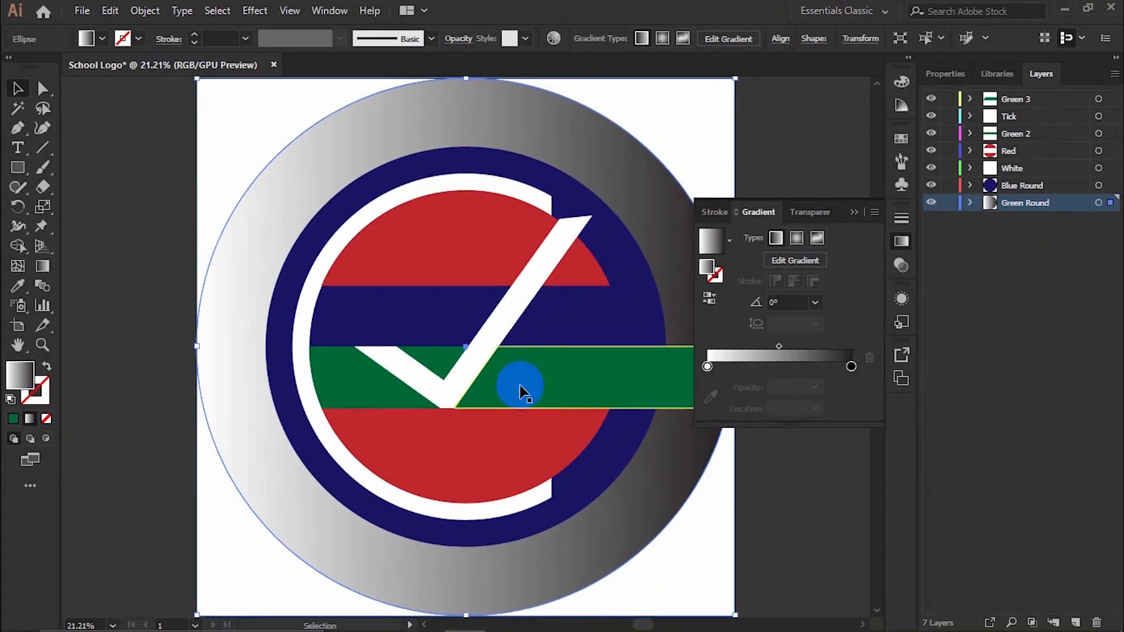
pyautogui.click(707, 367)
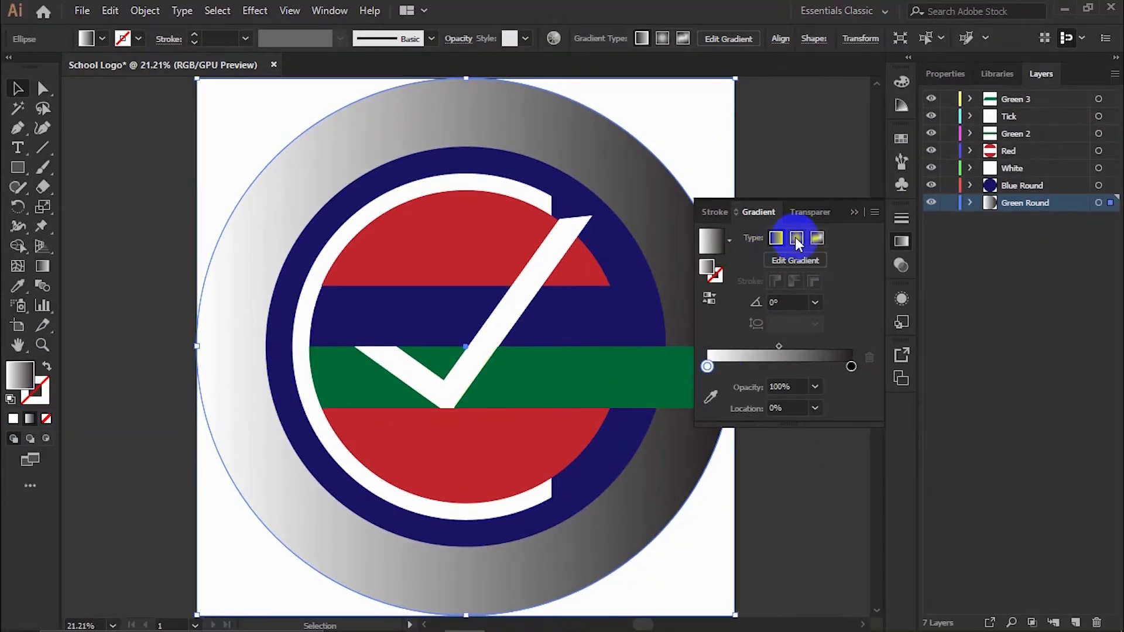
pyautogui.click(795, 238)
pyautogui.click(710, 400)
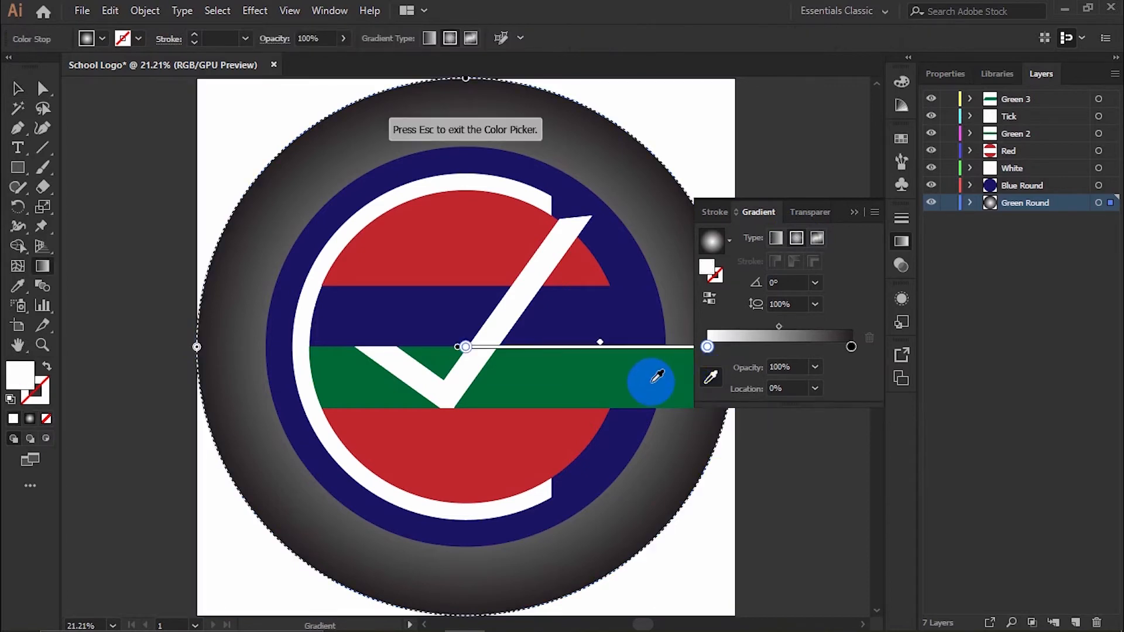
pyautogui.click(651, 377)
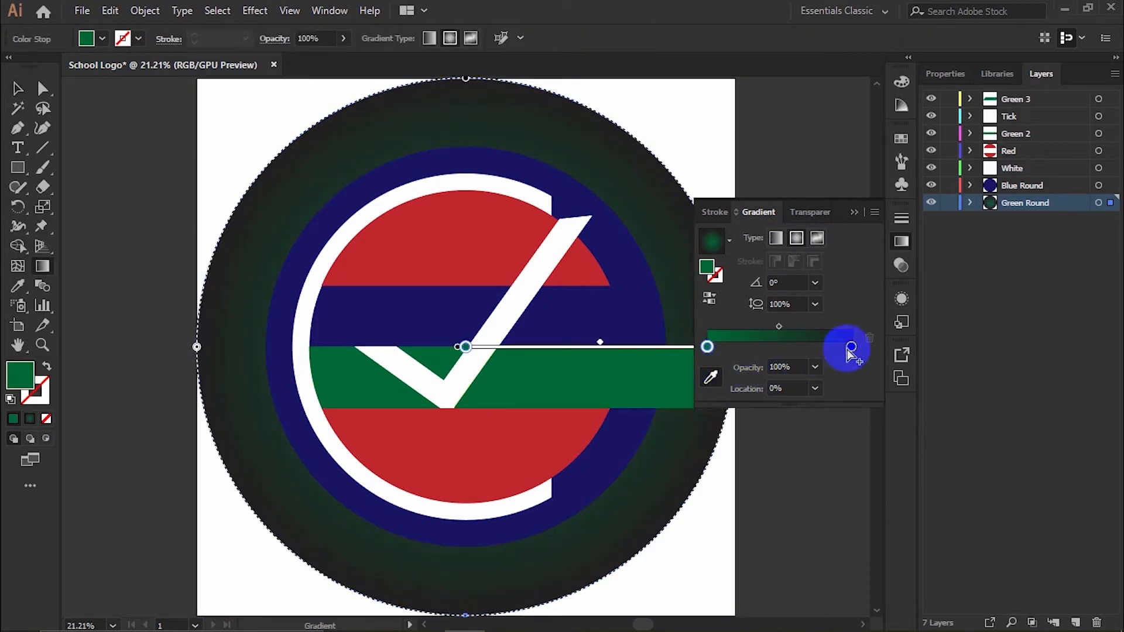
pyautogui.click(565, 378)
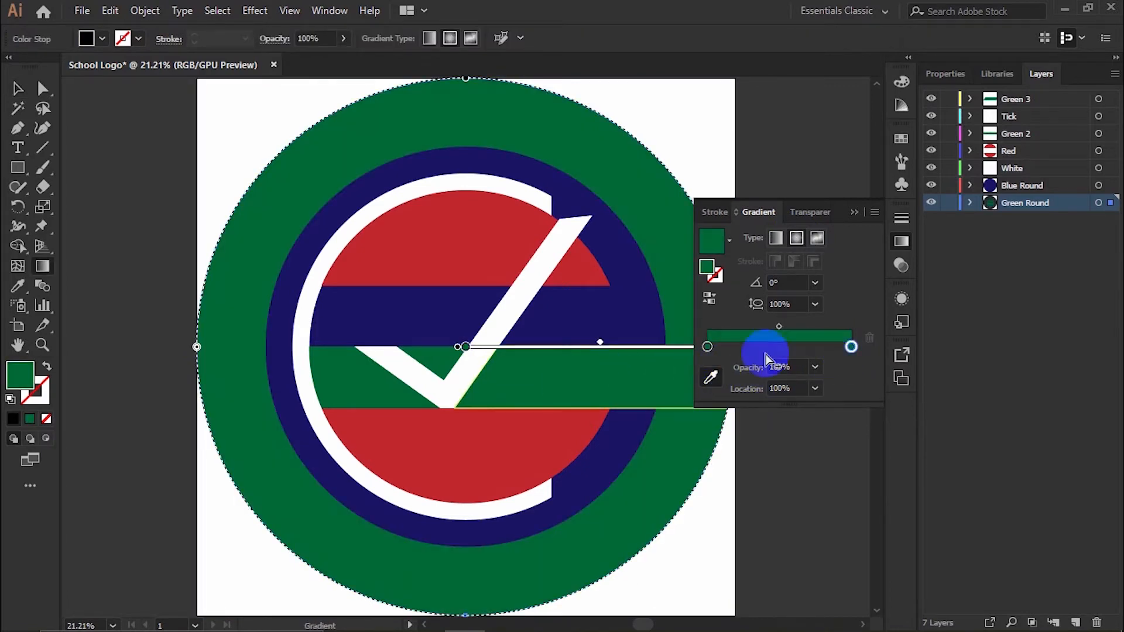
# Darken the outer stop of the green circle's gradient by raising its black value in CMYK mode.
pyautogui.doubleClick(850, 346)
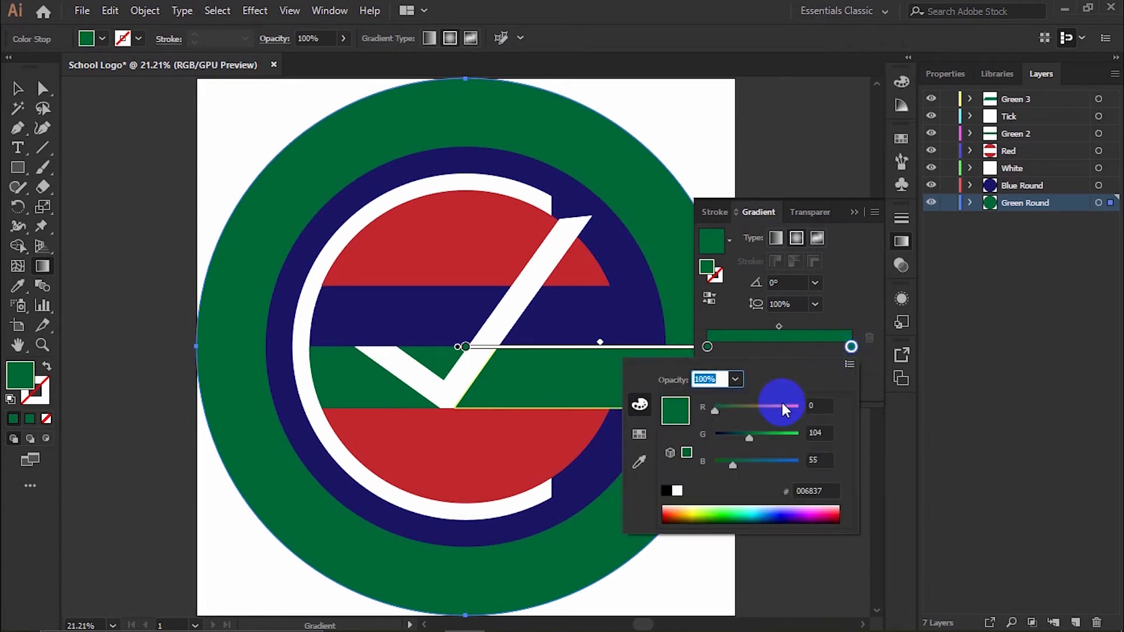
pyautogui.click(849, 365)
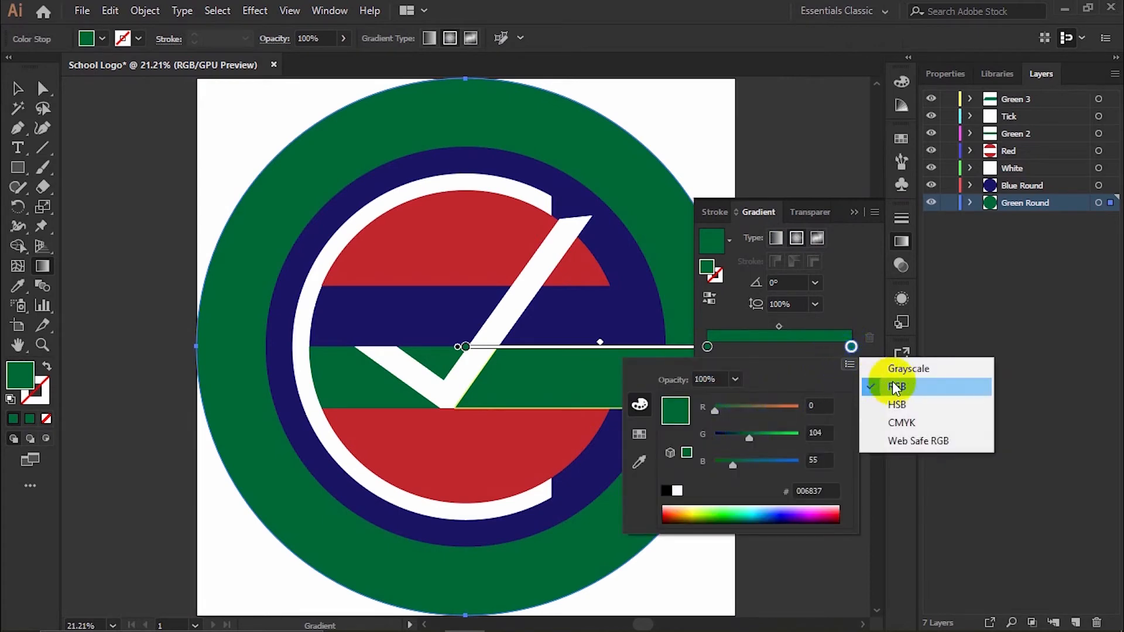
pyautogui.click(902, 423)
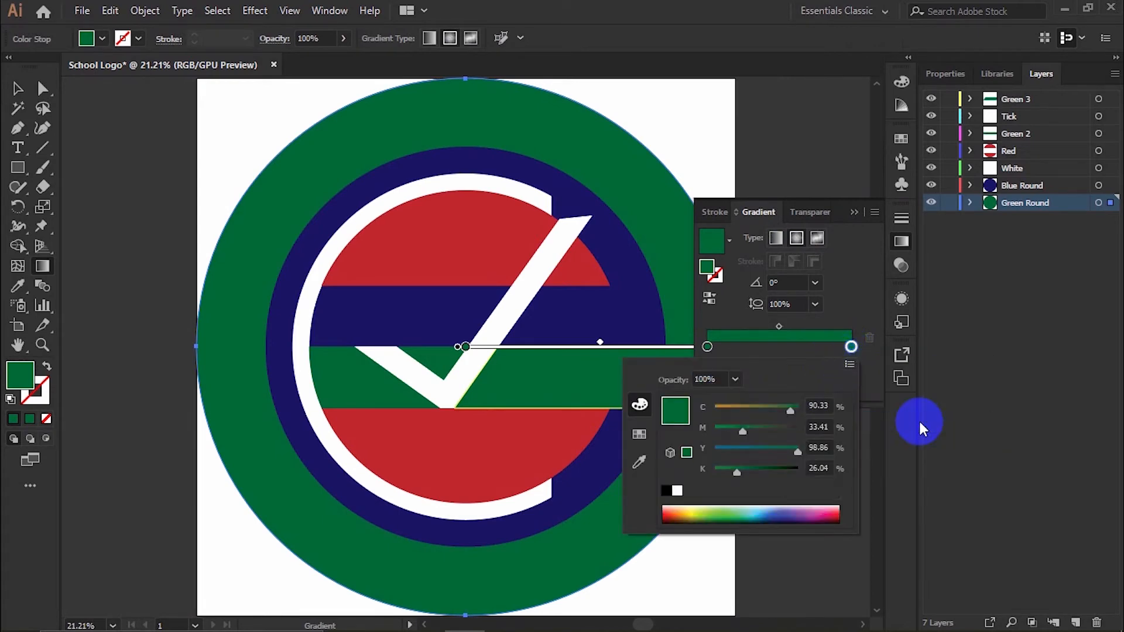
pyautogui.moveTo(739, 469); pyautogui.dragTo(770, 471)
pyautogui.click(856, 354)
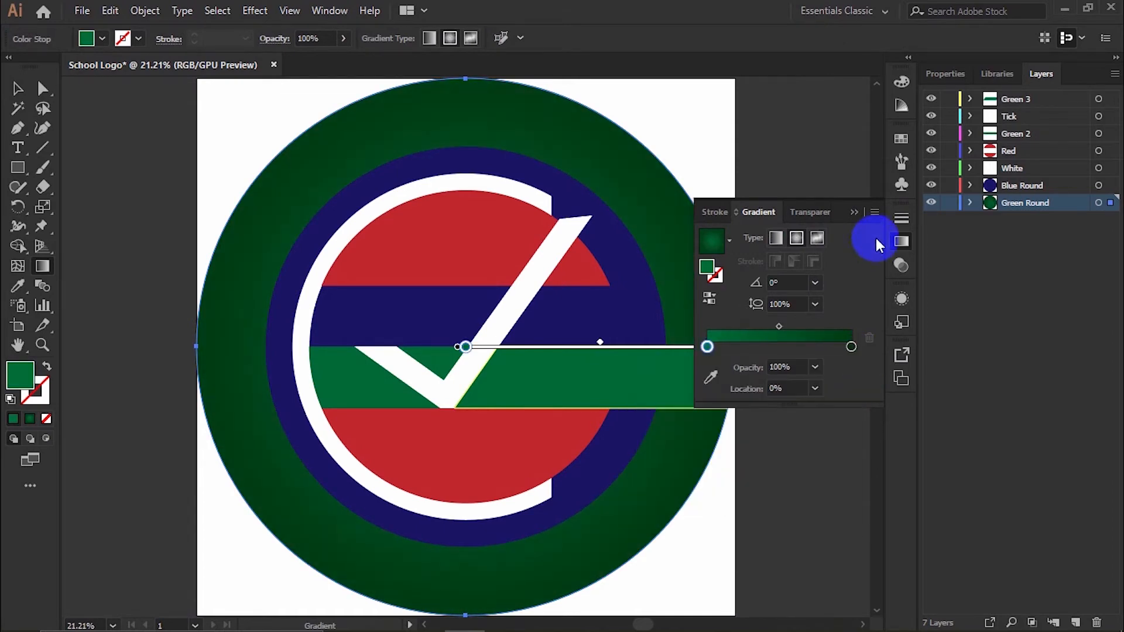
pyautogui.click(901, 241)
pyautogui.click(18, 91)
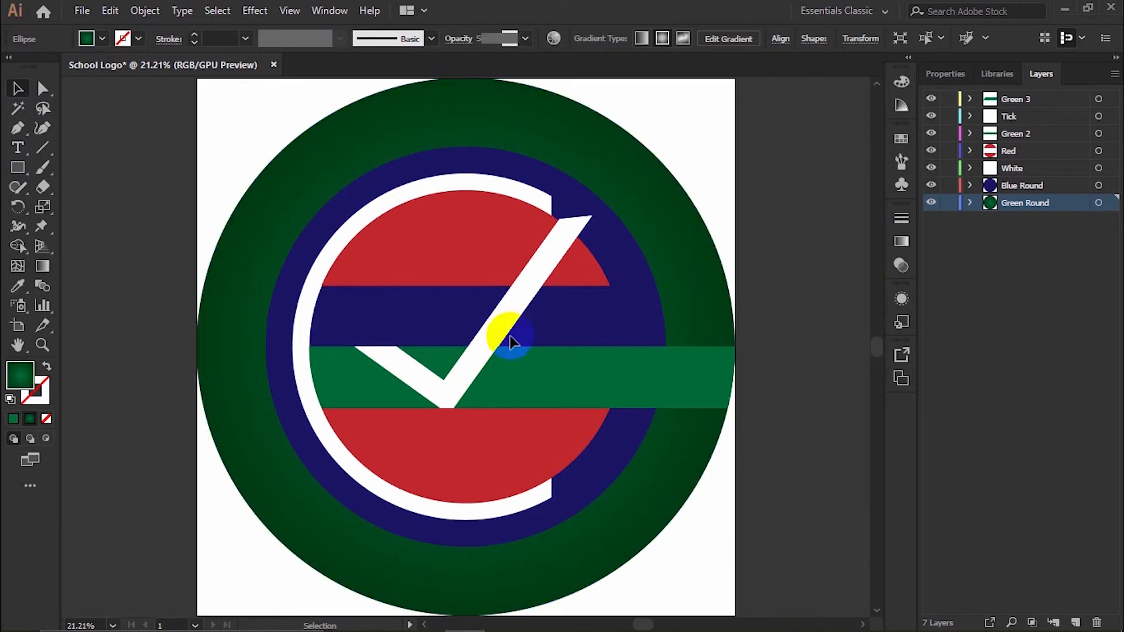
# Apply the green gradient as a linear fill to the green bar on the Green 2 layer.
pyautogui.click(381, 378)
pyautogui.click(29, 419)
pyautogui.click(774, 239)
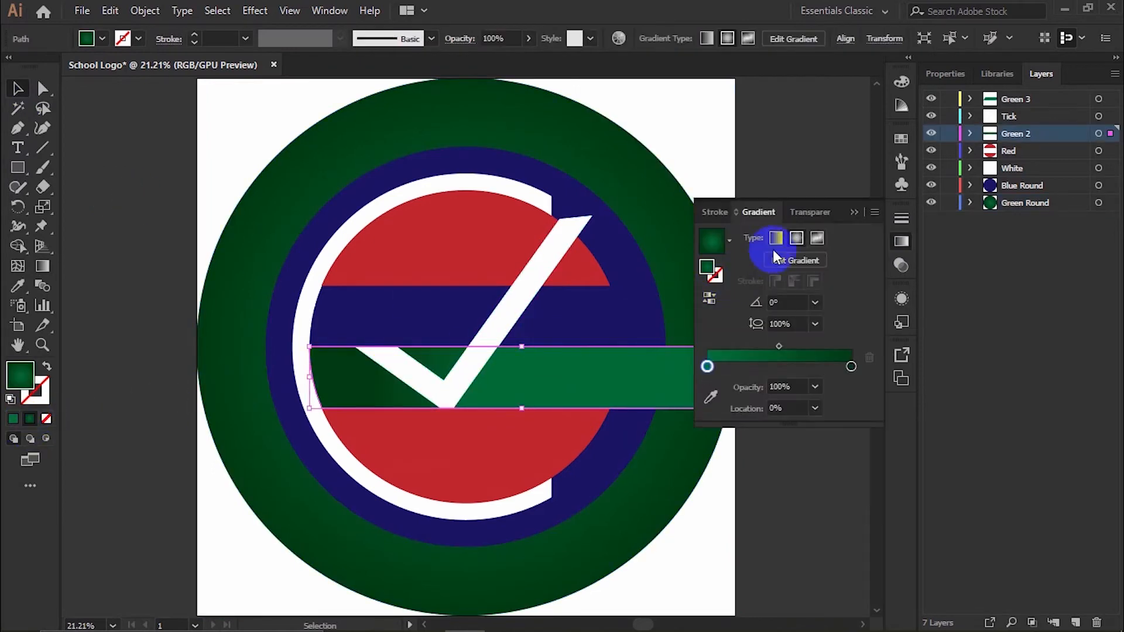
pyautogui.click(901, 241)
pyautogui.click(790, 306)
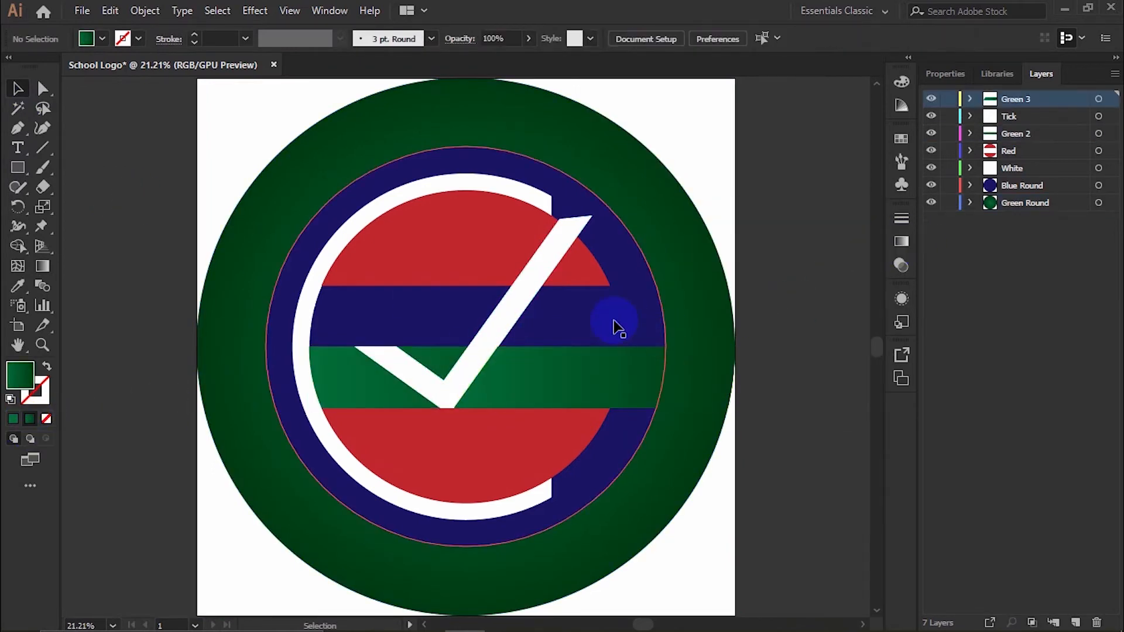
# Fill the blue circle with a radial gradient, choosing blue for the center stop and sampling that blue for the outer stop.
pyautogui.click(616, 326)
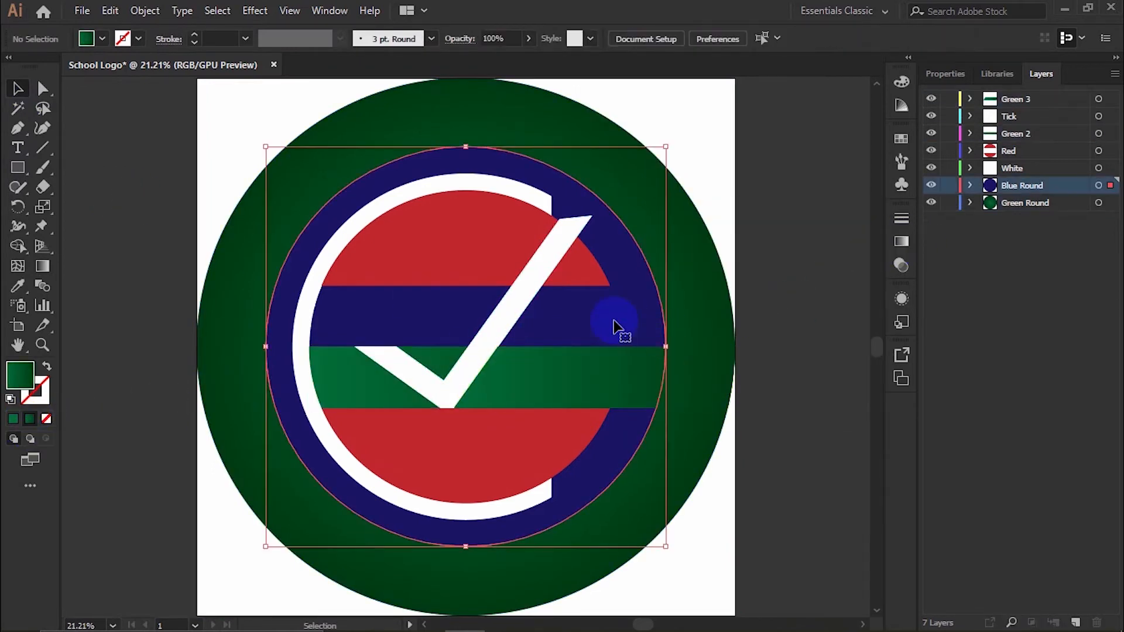
pyautogui.click(29, 419)
pyautogui.click(795, 239)
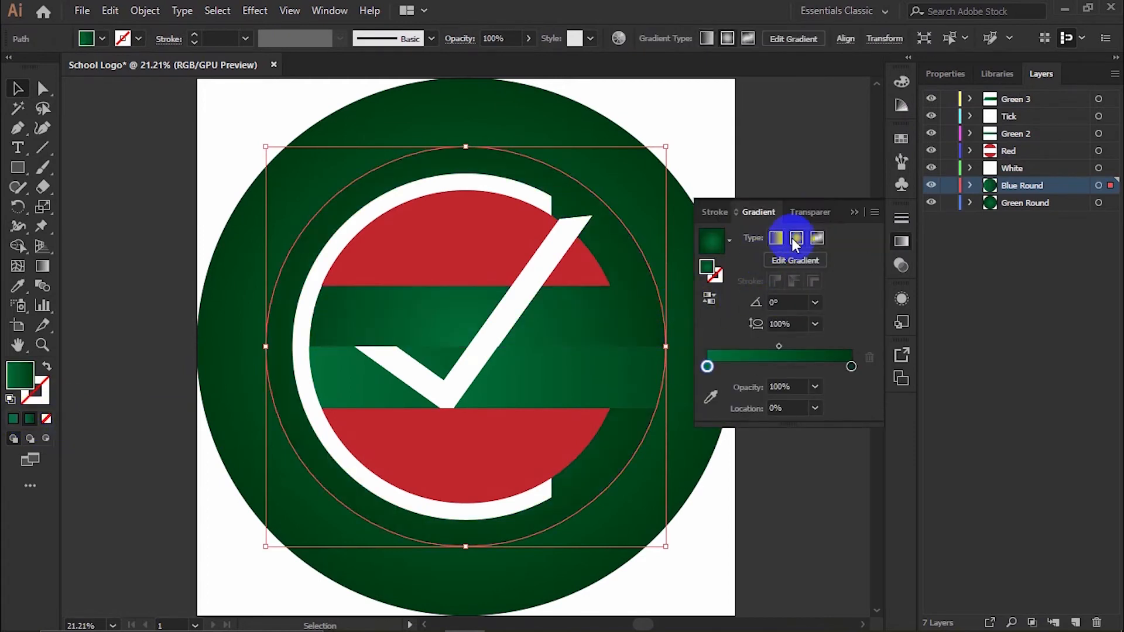
pyautogui.doubleClick(707, 367)
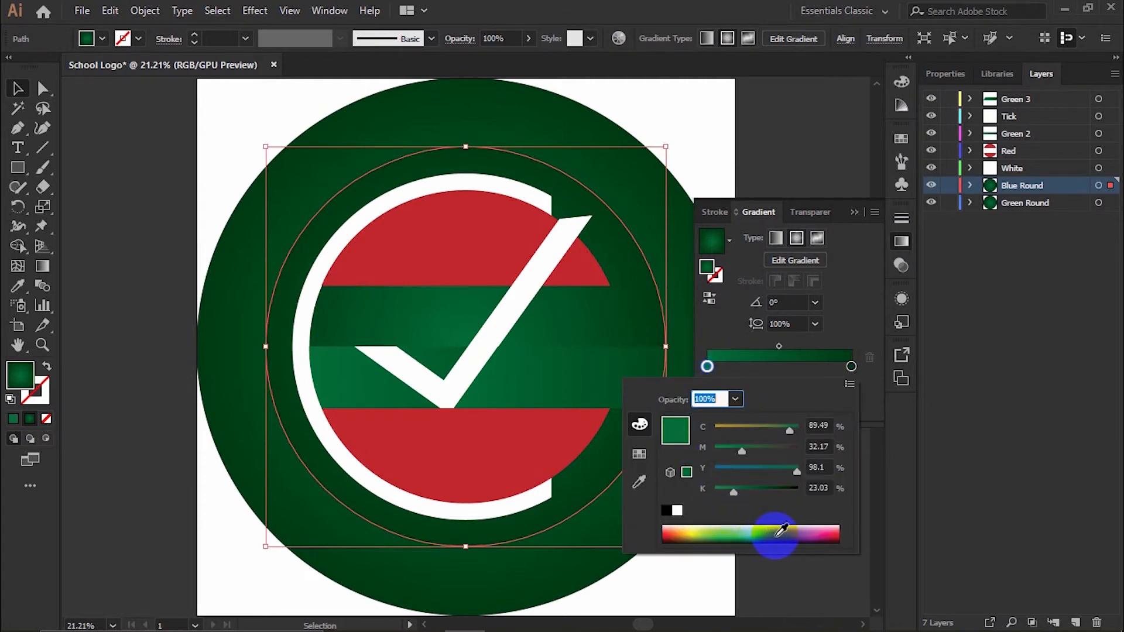
pyautogui.click(782, 530)
pyautogui.click(850, 368)
pyautogui.click(712, 396)
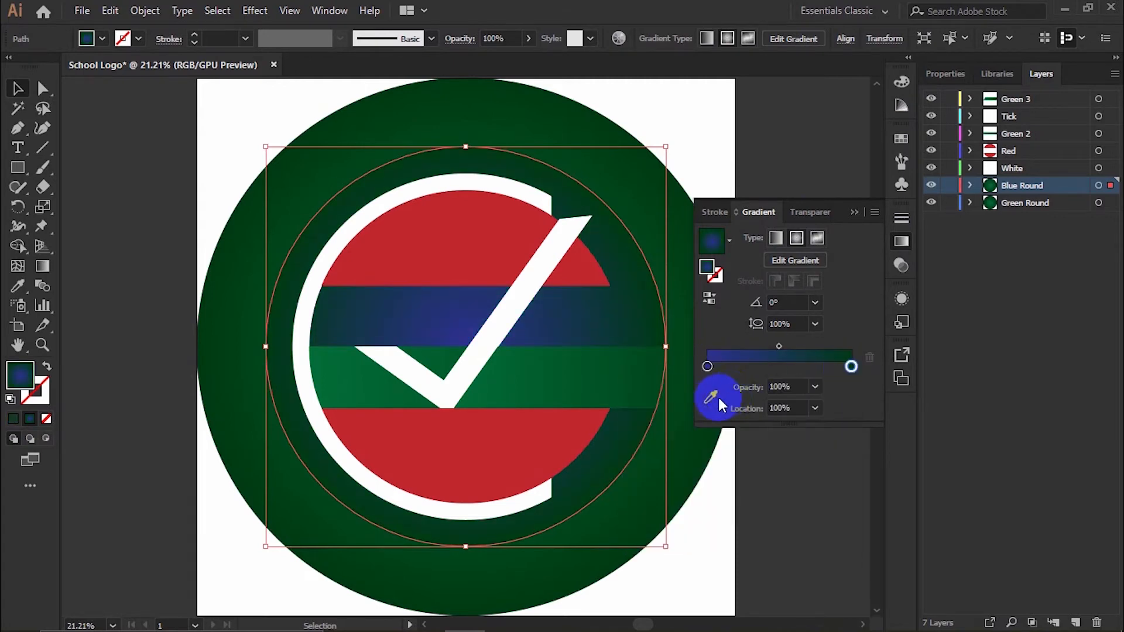
pyautogui.click(476, 321)
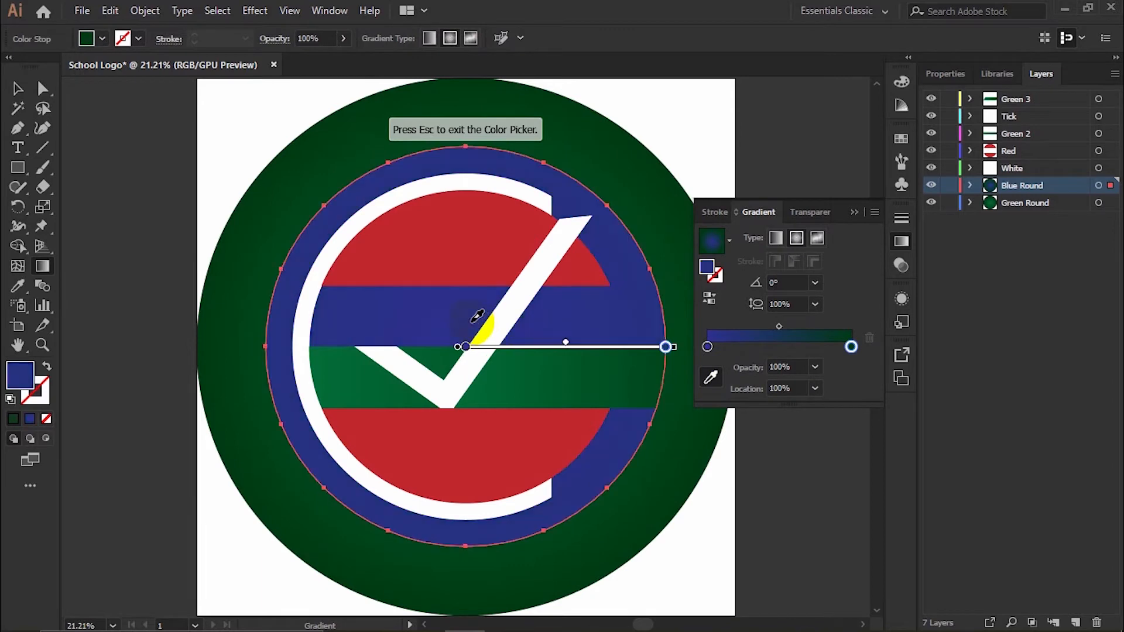
# Darken the outer stop of the blue circle's gradient by setting its black value to 57%.
pyautogui.doubleClick(851, 348)
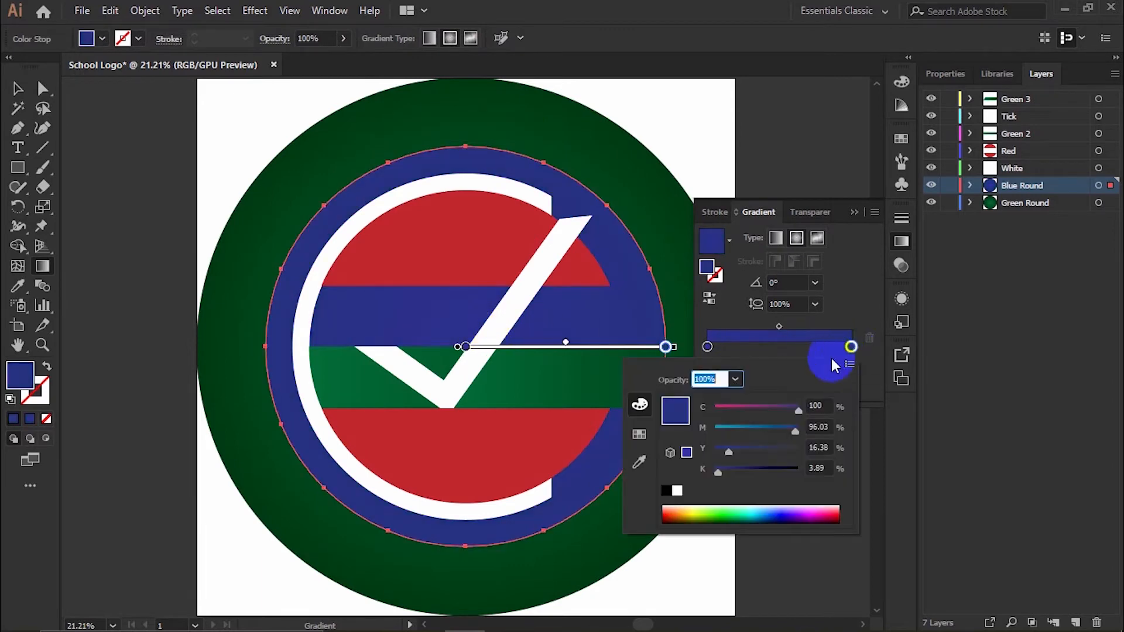
pyautogui.moveTo(735, 468); pyautogui.dragTo(761, 472)
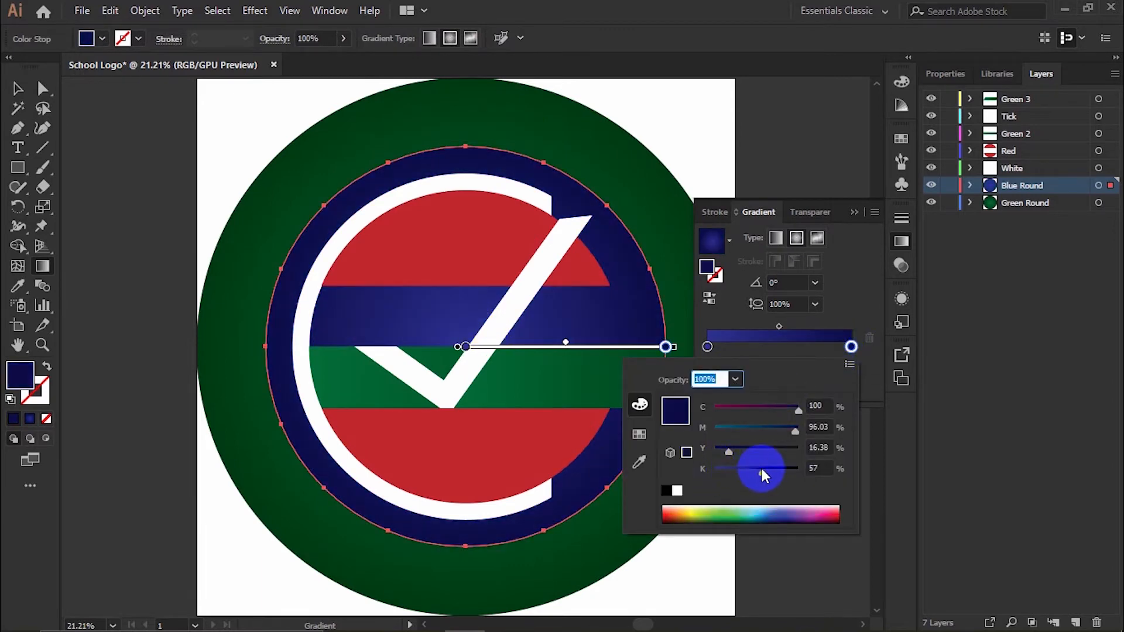
pyautogui.click(894, 241)
pyautogui.click(855, 213)
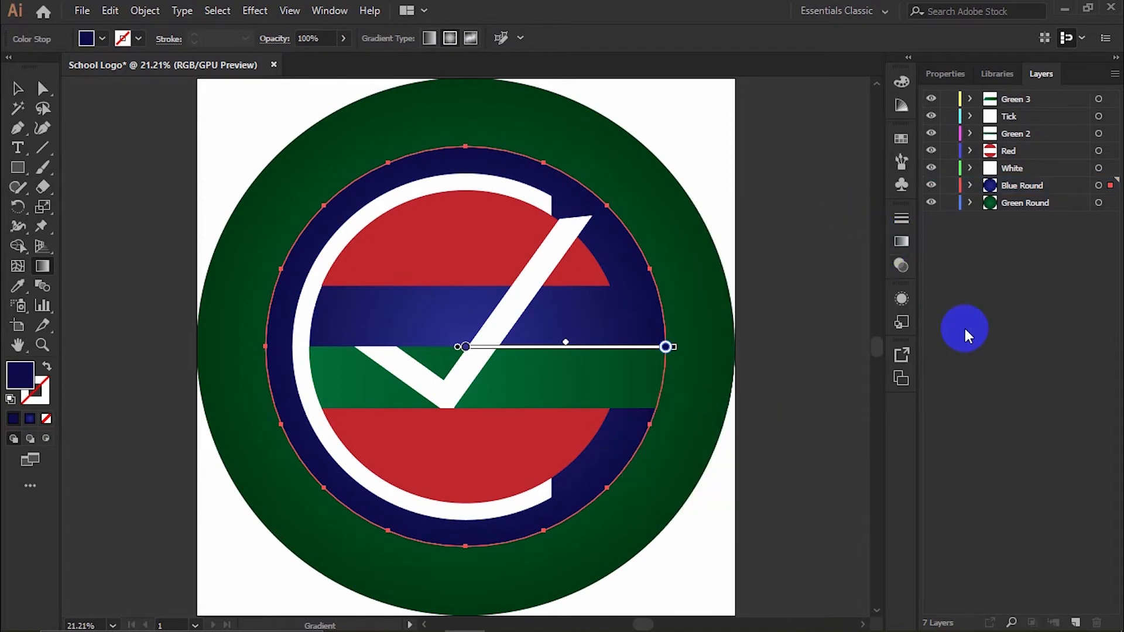
# Combine the upper and lower red segments with Pathfinder Unite.
pyautogui.click(17, 89)
pyautogui.click(376, 228)
pyautogui.click(493, 250)
pyautogui.keyDown('shift'); pyautogui.click(464, 453); pyautogui.keyUp('shift')
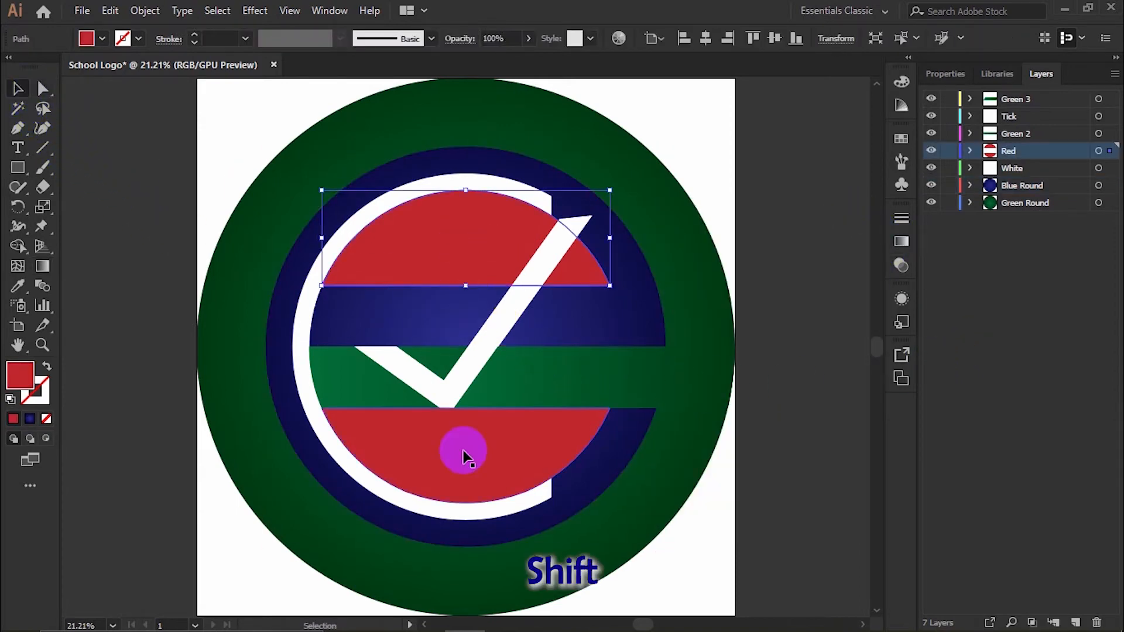
pyautogui.click(950, 85)
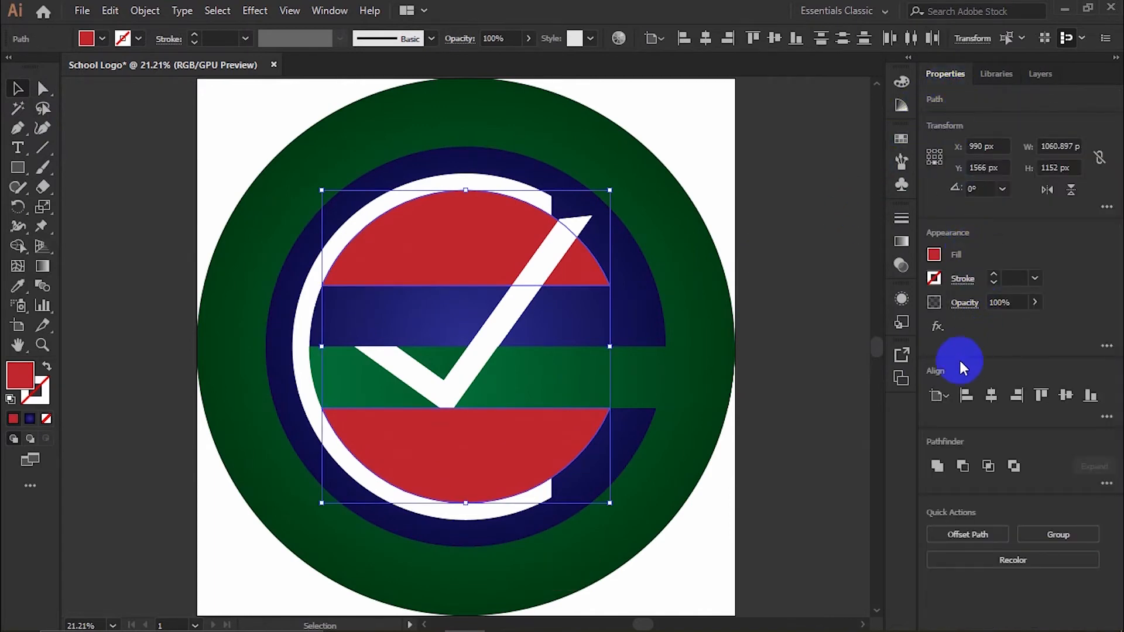
pyautogui.click(937, 466)
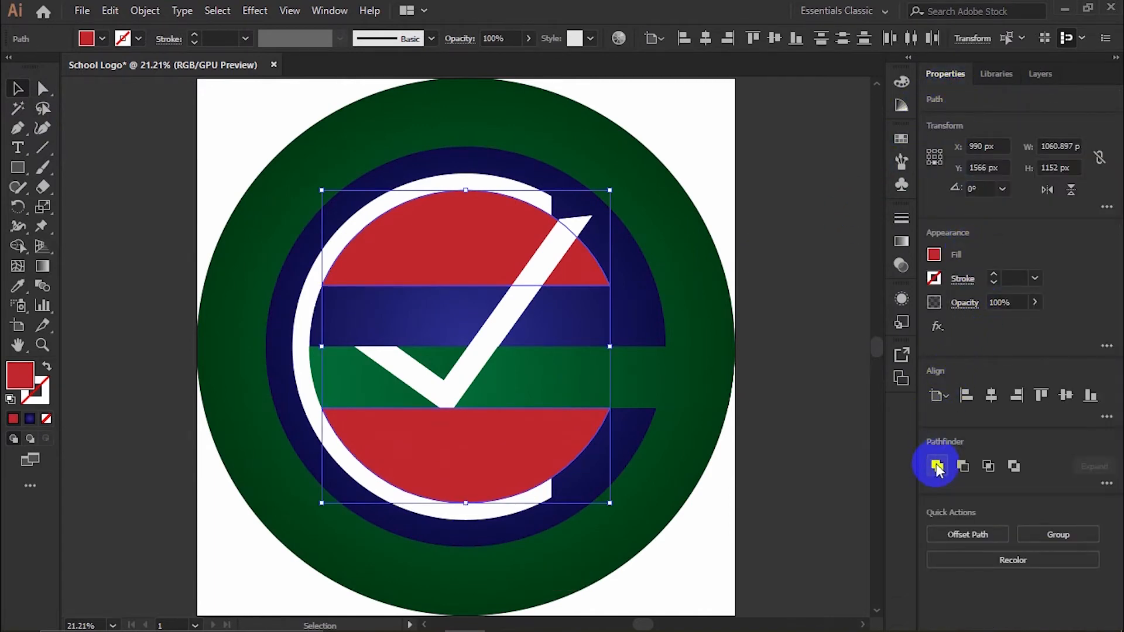
# Fill the united red segments with a linear gradient, setting the right stop to dark red with black at 52%.
pyautogui.click(29, 418)
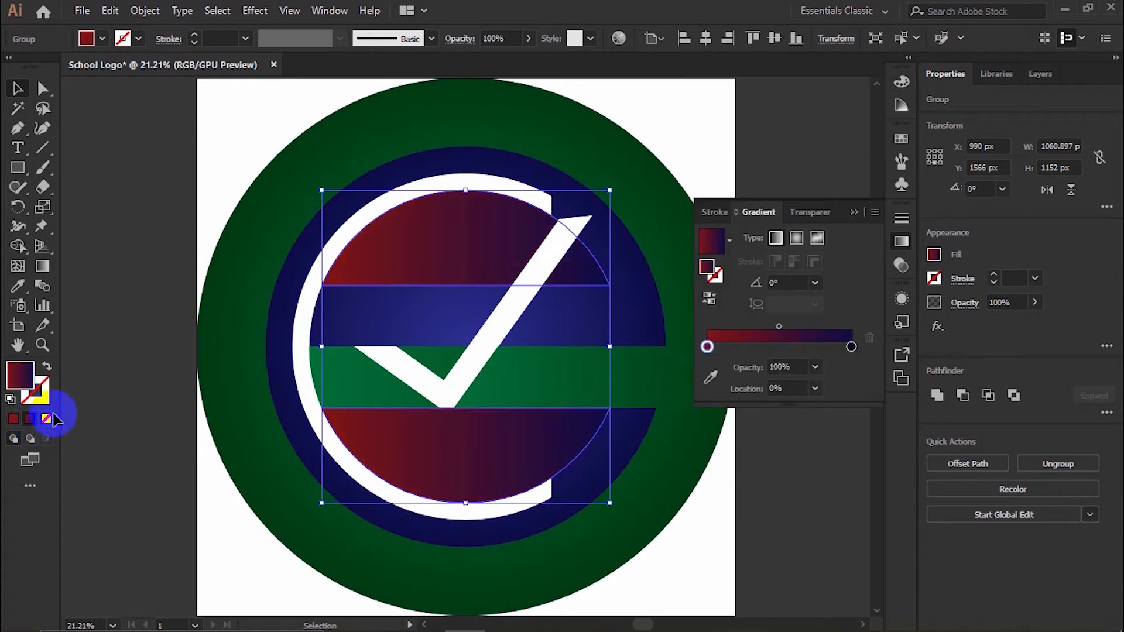
pyautogui.click(851, 346)
pyautogui.doubleClick(852, 348)
pyautogui.click(665, 511)
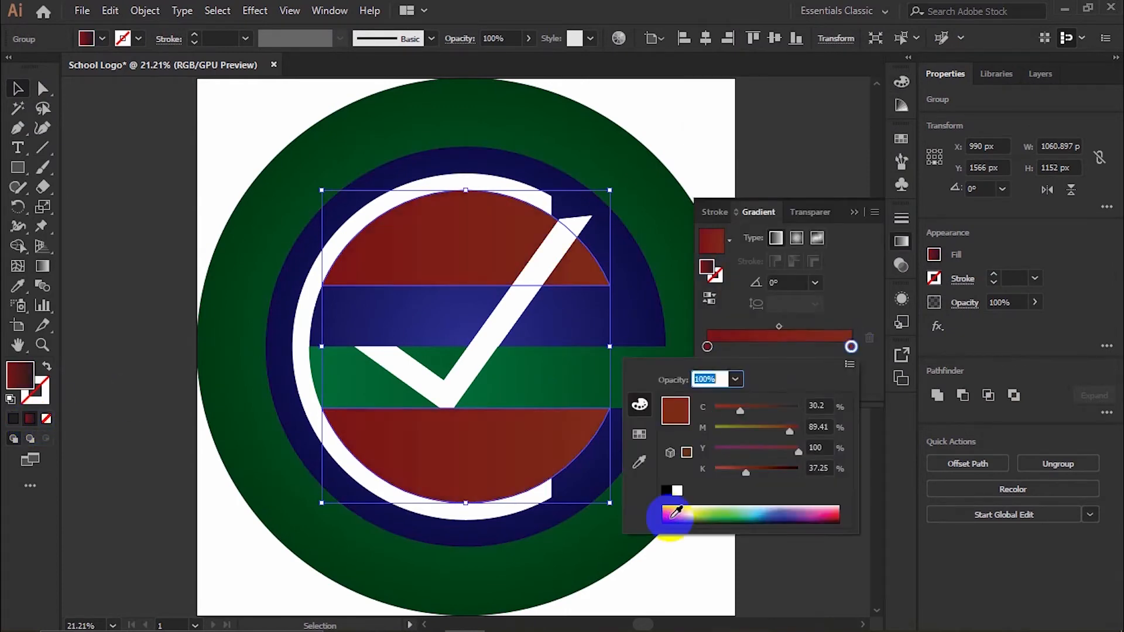
pyautogui.moveTo(745, 472)
pyautogui.mouseDown()
pyautogui.moveTo(796, 468)
pyautogui.moveTo(744, 471)
pyautogui.moveTo(764, 470)
pyautogui.mouseUp()
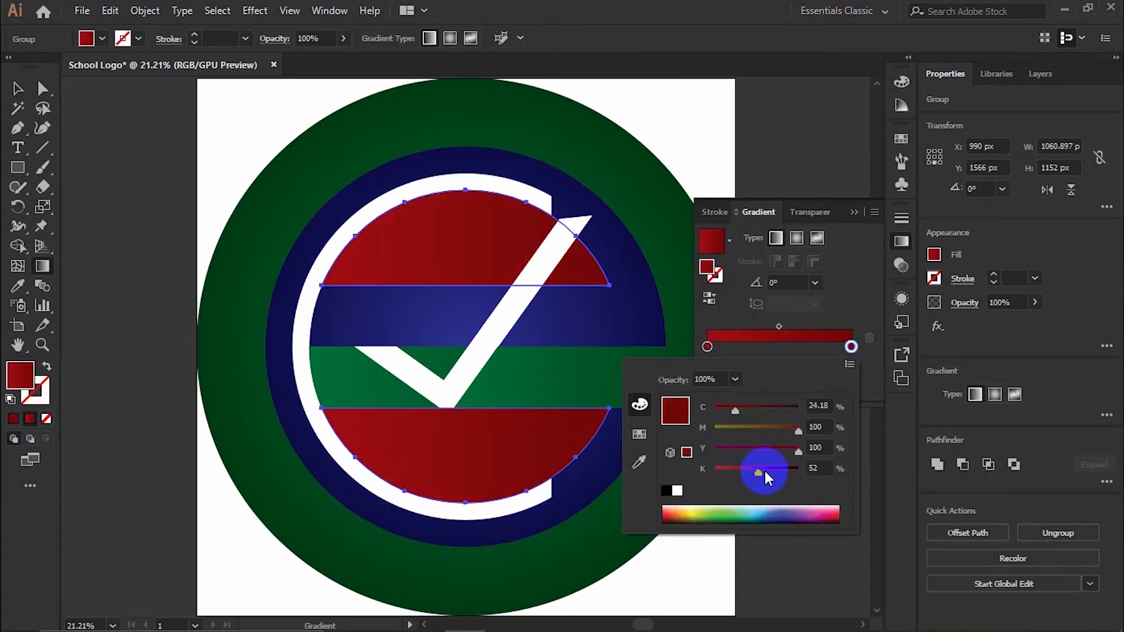
pyautogui.click(908, 238)
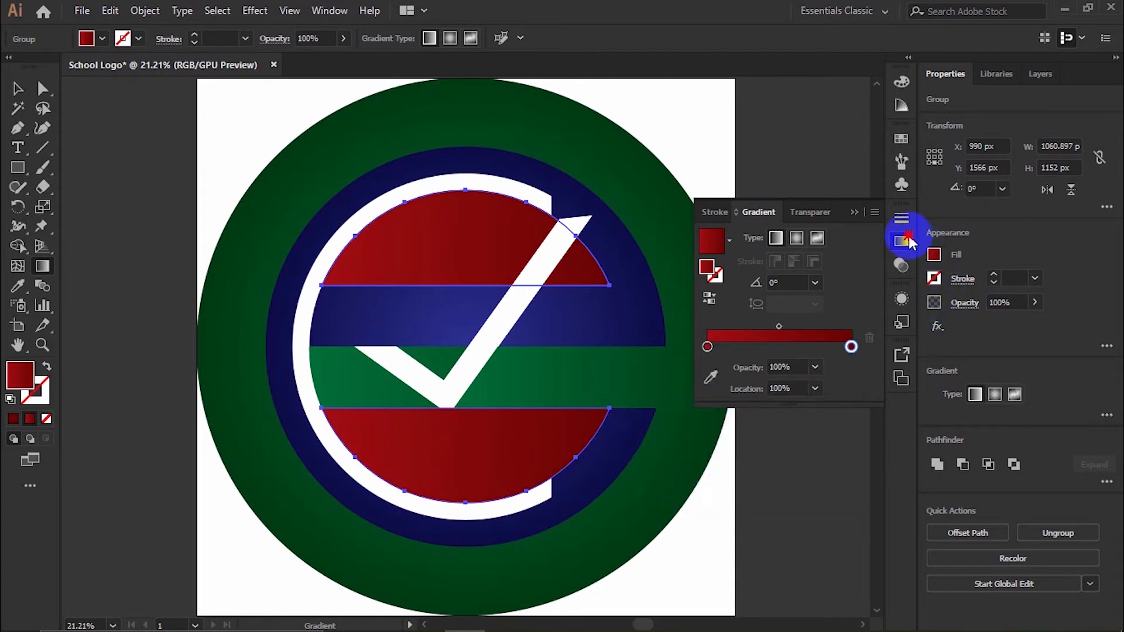
pyautogui.click(856, 214)
pyautogui.click(17, 89)
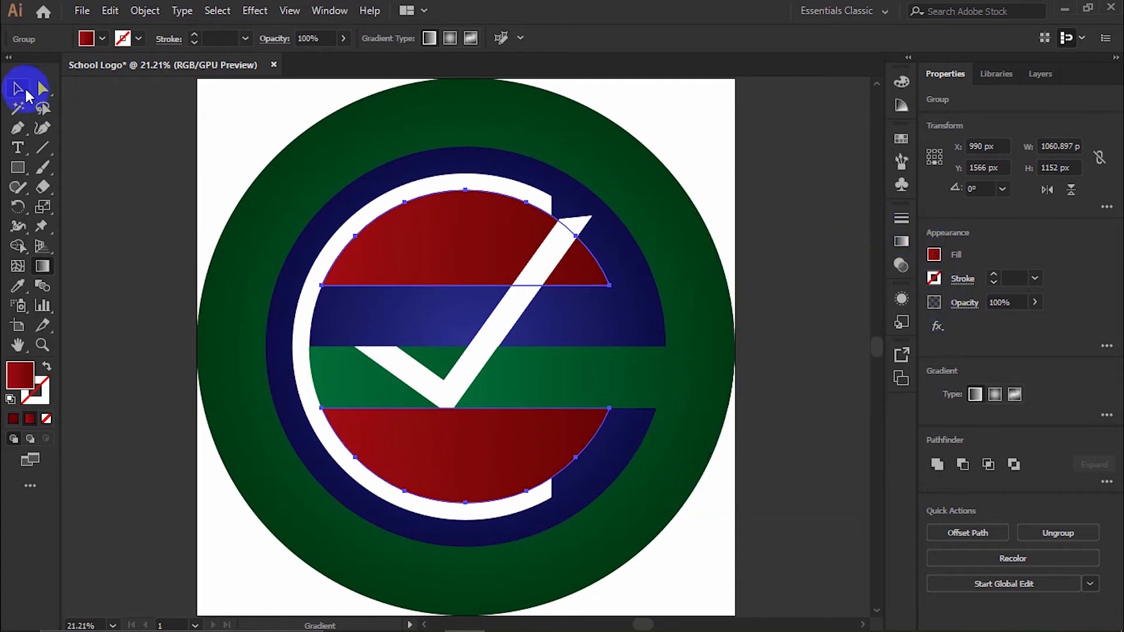
pyautogui.click(130, 156)
# Add a new layer named My above the Green 3 layer.
pyautogui.click(1040, 73)
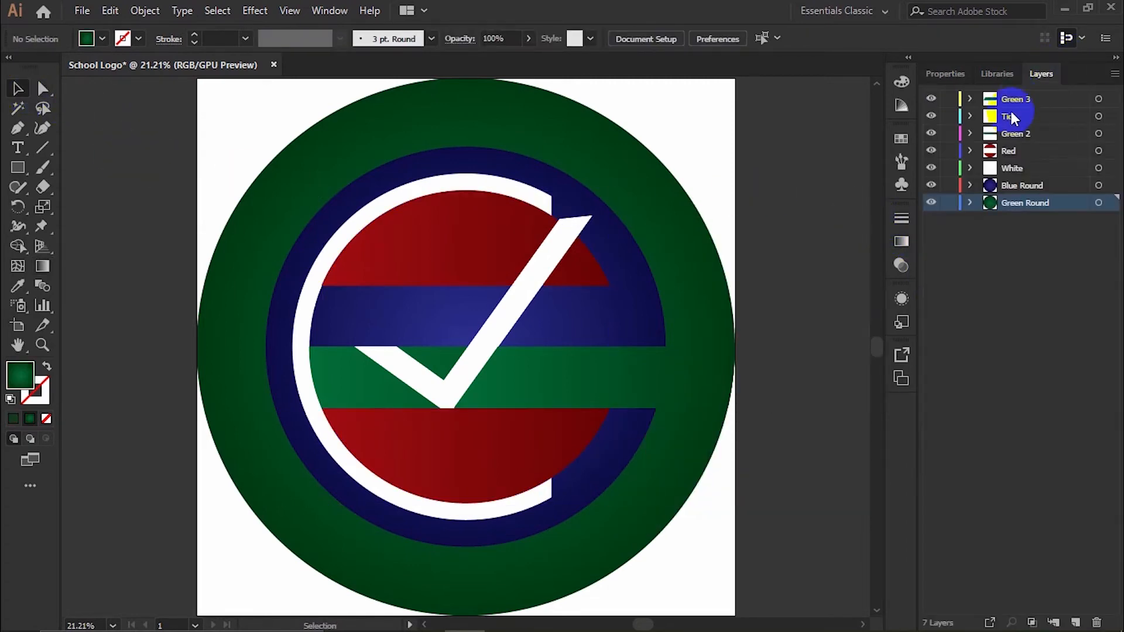
pyautogui.click(1030, 101)
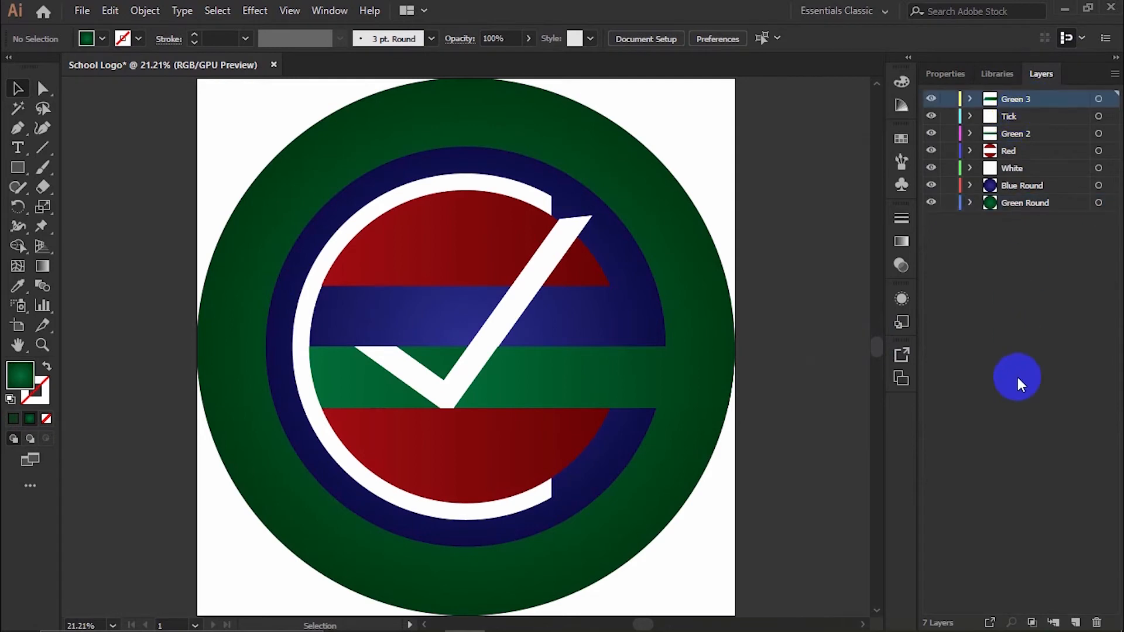
pyautogui.click(1075, 622)
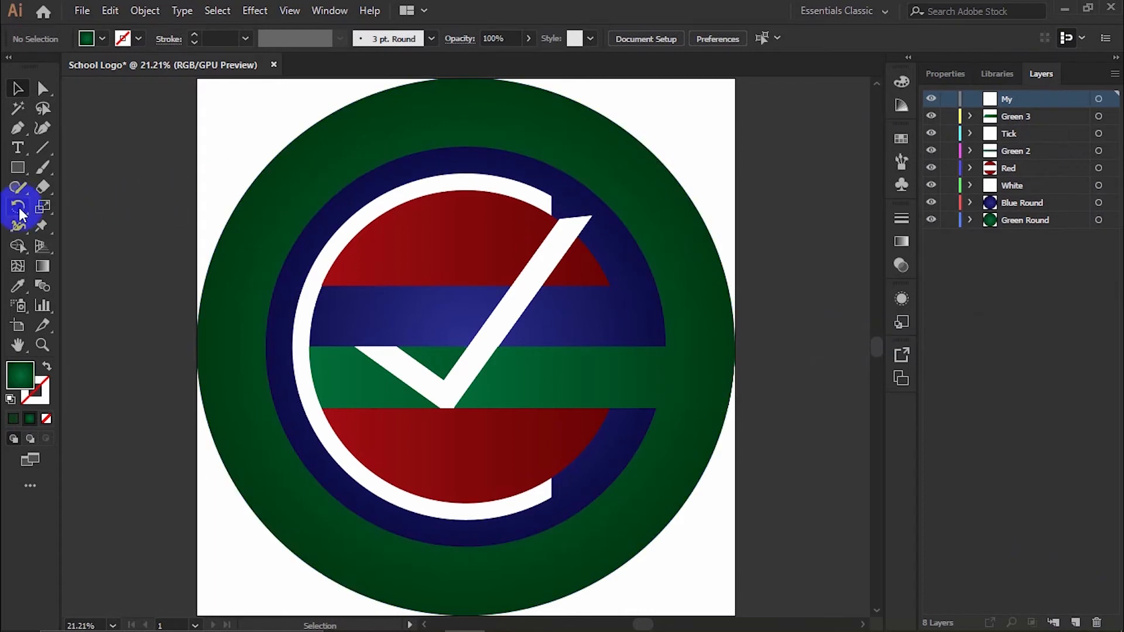
# Add the text "My" at 72 pt beside the upper left of the artboard.
pyautogui.click(19, 150)
pyautogui.click(143, 144)
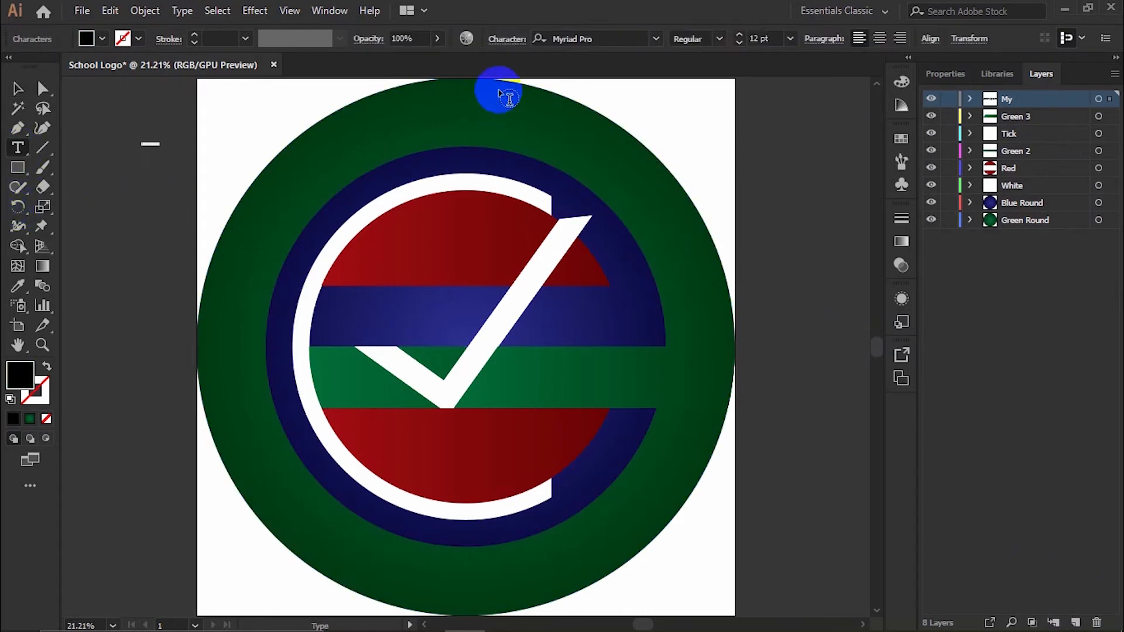
pyautogui.click(791, 38)
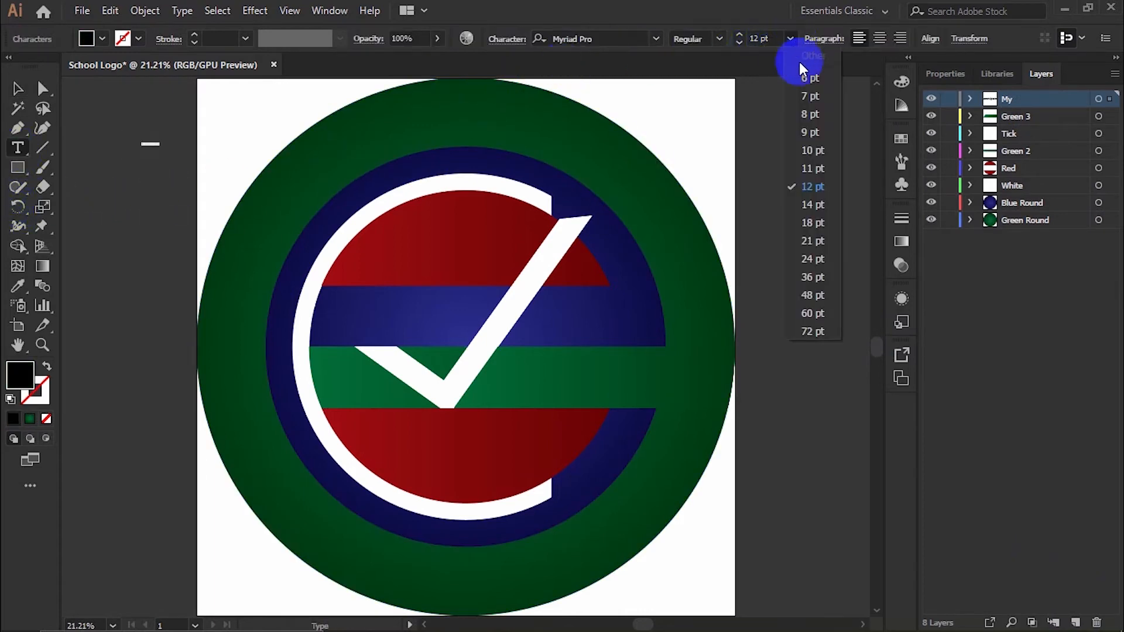
pyautogui.click(809, 326)
pyautogui.write('My')
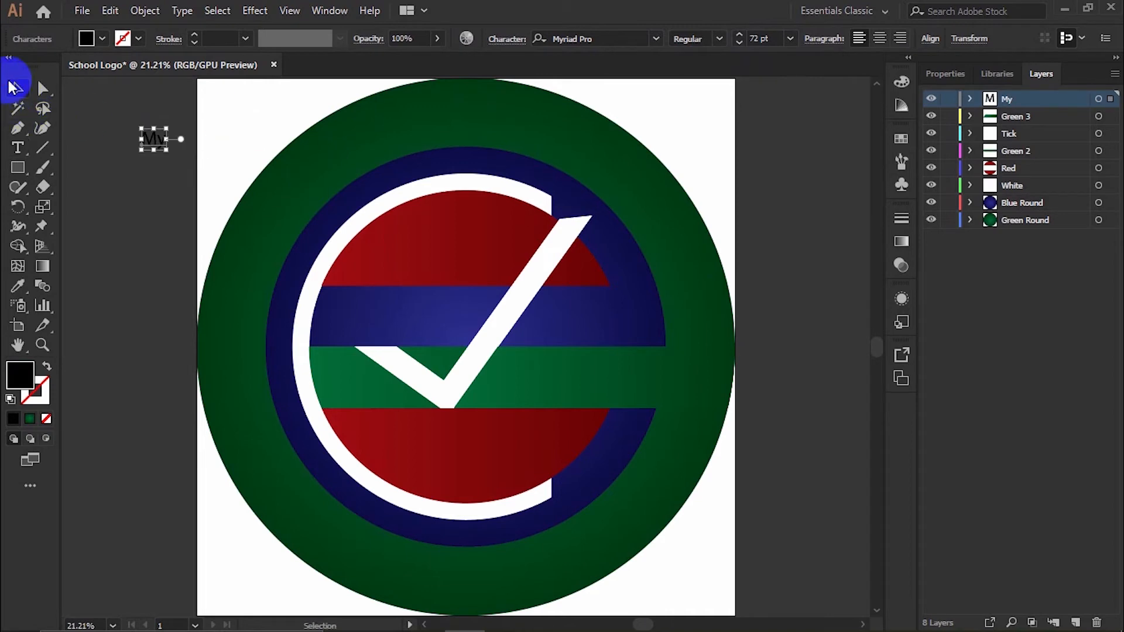
# Enlarge the "My" text to about 406 pt and change its font to Adventuring.
pyautogui.moveTo(166, 149); pyautogui.dragTo(270, 261)
pyautogui.click(656, 39)
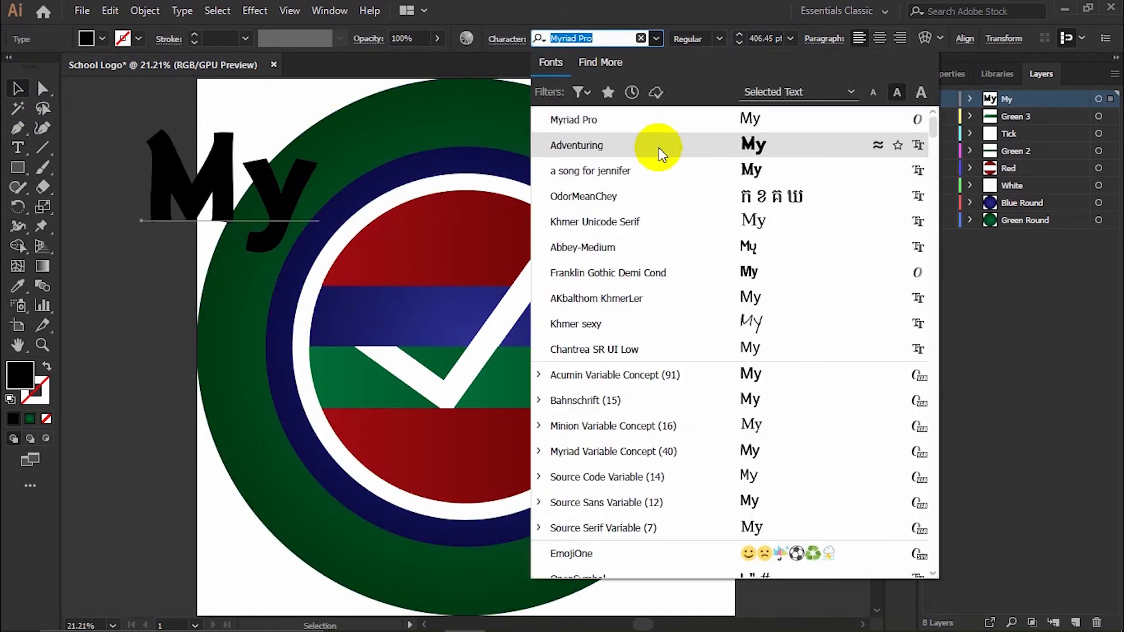
pyautogui.click(658, 148)
# Move the "My" text into the logo above the tick's short arm and shrink it to about 304 pt.
pyautogui.moveTo(301, 226); pyautogui.dragTo(443, 311)
pyautogui.scroll(2, 443, 304)
pyautogui.moveTo(572, 181); pyautogui.dragTo(501, 235)
pyautogui.moveTo(453, 322); pyautogui.dragTo(491, 314)
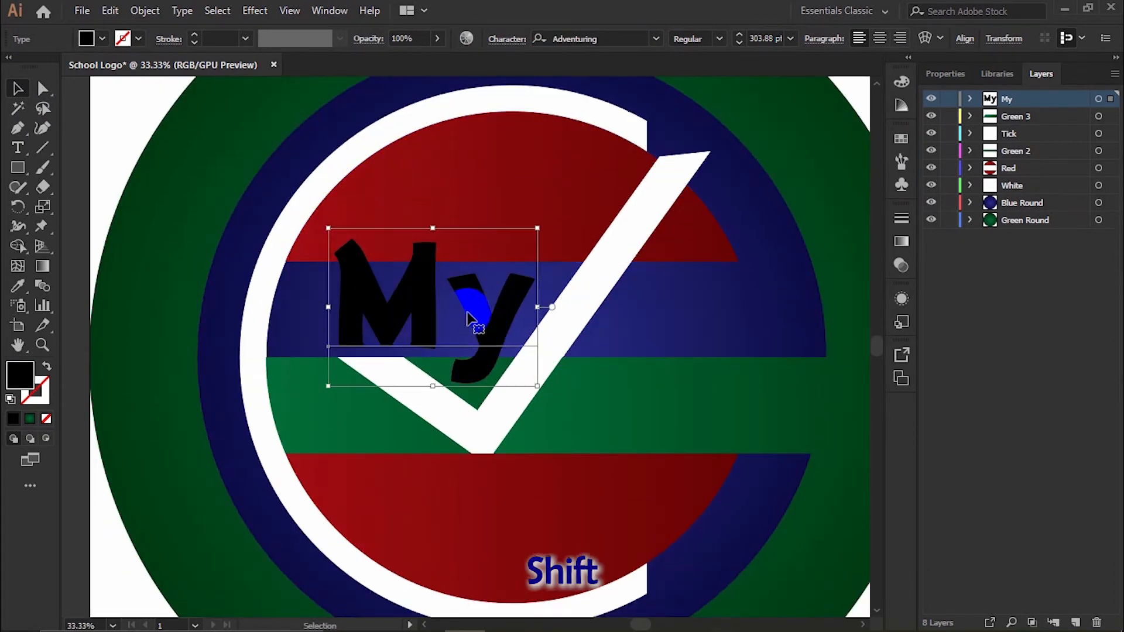
# Scale the "My" text to about 298 pt and nudge it so its baseline sits just above the tick's short arm.
pyautogui.scroll(2, 421, 314)
pyautogui.moveTo(435, 257); pyautogui.dragTo(431, 277)
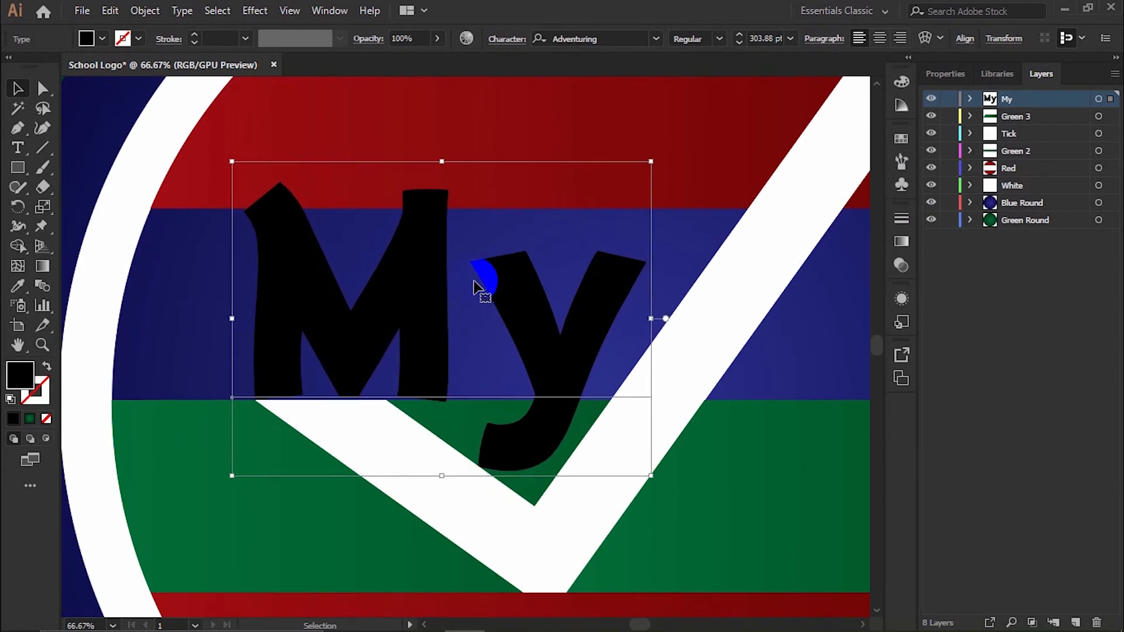
pyautogui.scroll(-2, 474, 282)
pyautogui.scroll(2, 489, 297)
pyautogui.moveTo(635, 458); pyautogui.dragTo(628, 451)
pyautogui.scroll(2, 398, 403)
pyautogui.moveTo(413, 272); pyautogui.dragTo(431, 273)
pyautogui.scroll(-1, 428, 257)
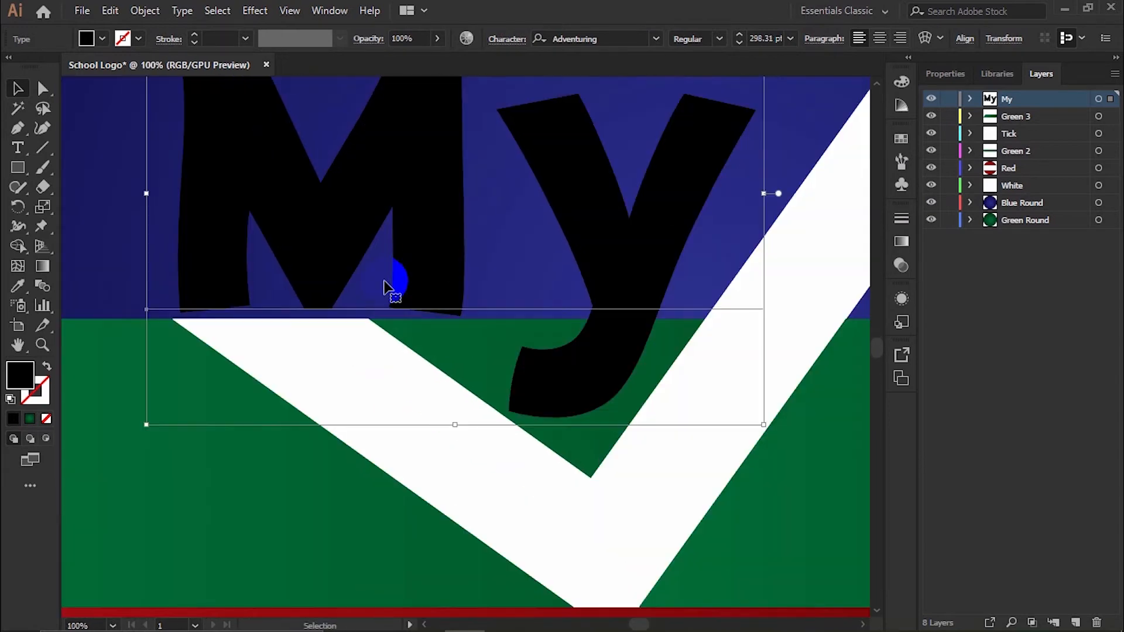
# Change the case of the "My" text to uppercase and deselect it.
pyautogui.hotkey('ctrl', '-')
pyautogui.hotkey('ctrl', '-')
pyautogui.hotkey('ctrl', '-')
pyautogui.hotkey('ctrl', '-')
pyautogui.click(182, 11)
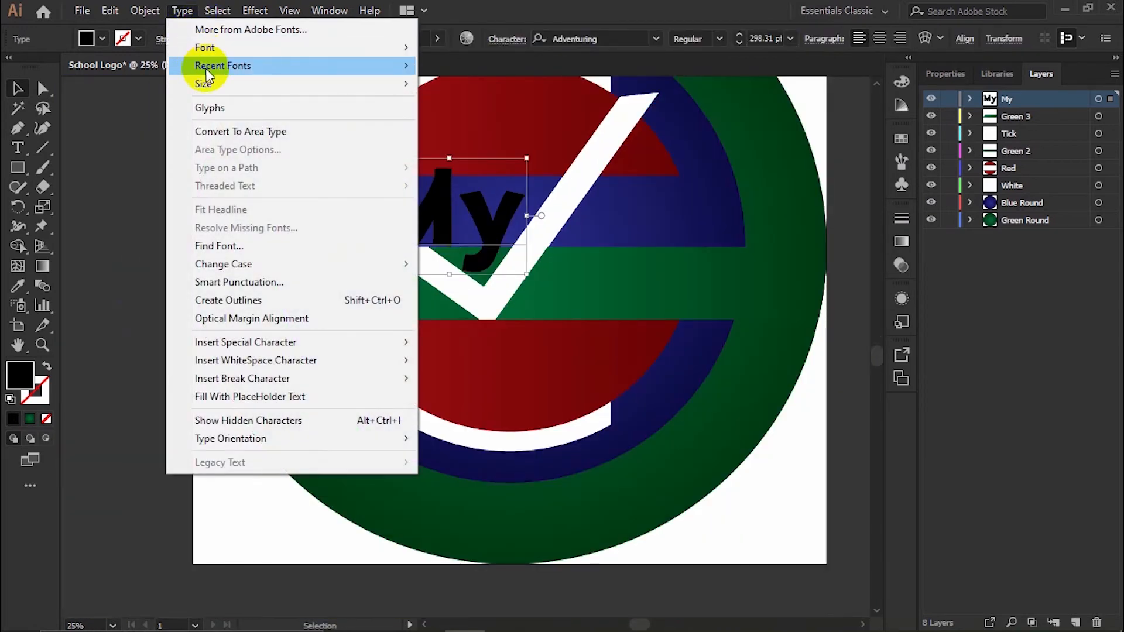
pyautogui.moveTo(275, 264)
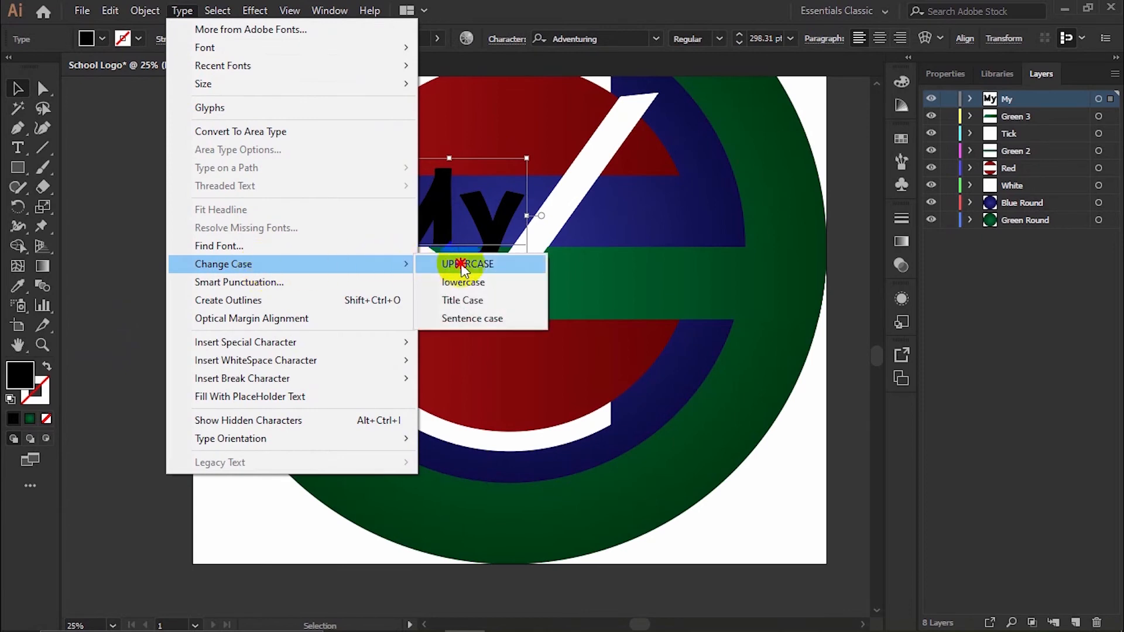
pyautogui.click(462, 265)
pyautogui.click(120, 226)
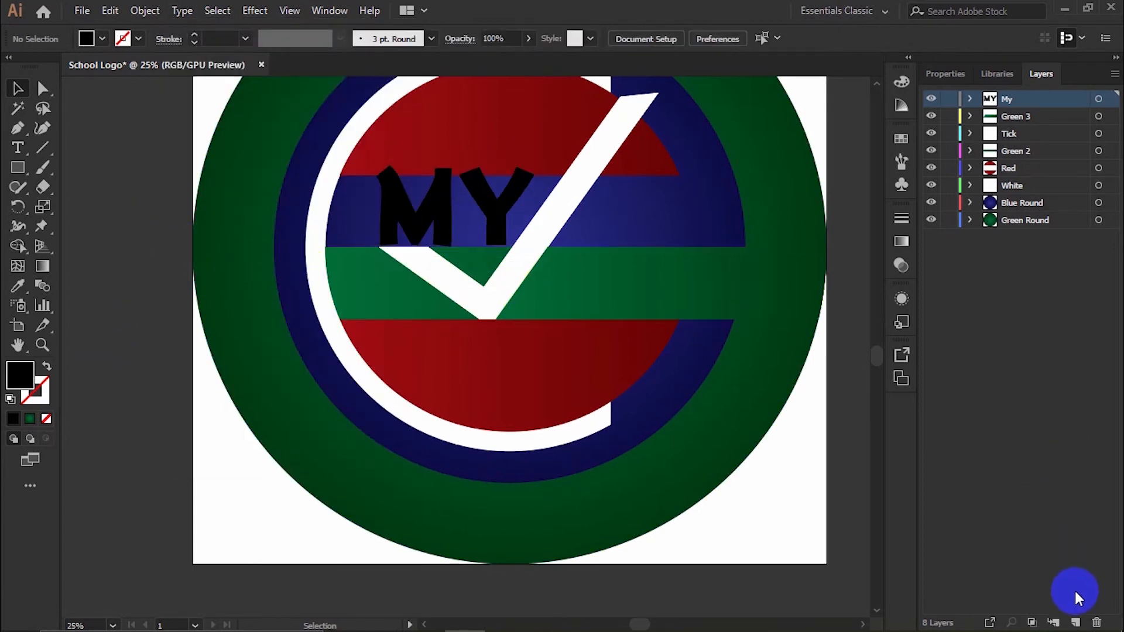
# Add a top layer named School and create the text "SCHOOL" on it, to the right of the artboard.
pyautogui.click(1075, 622)
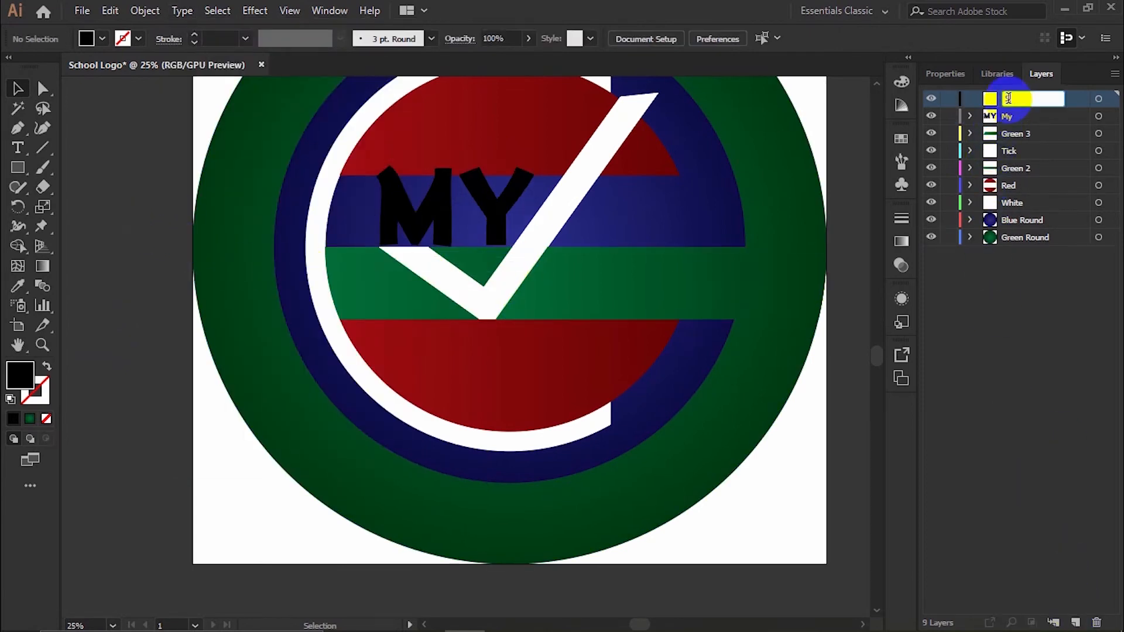
pyautogui.press('Return')
pyautogui.click(27, 145)
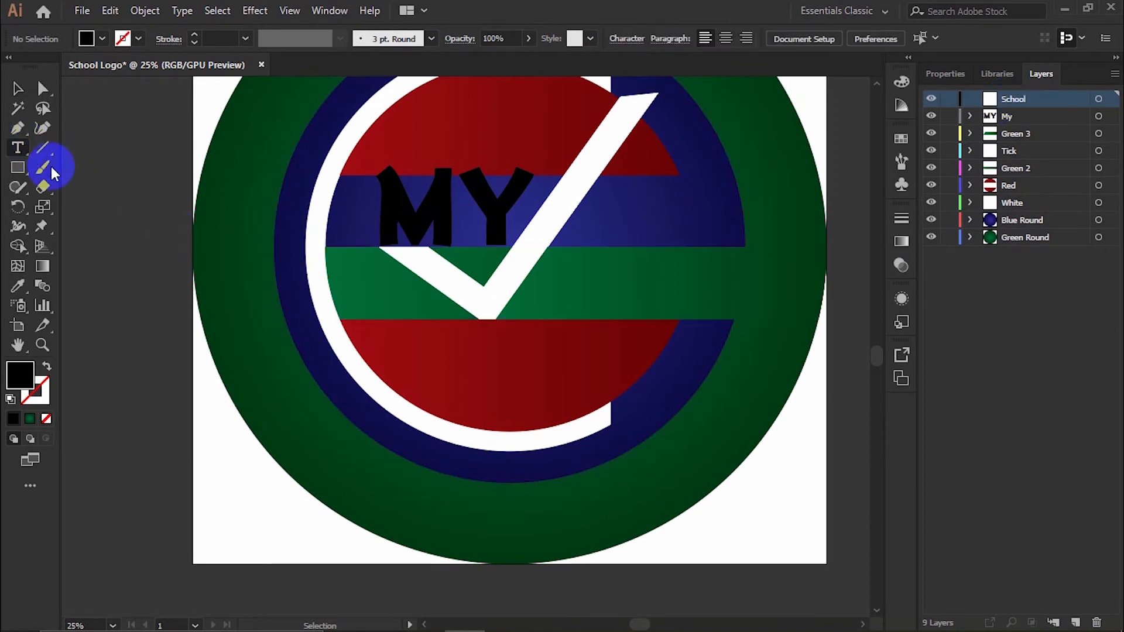
pyautogui.scroll(-2, 225, 276)
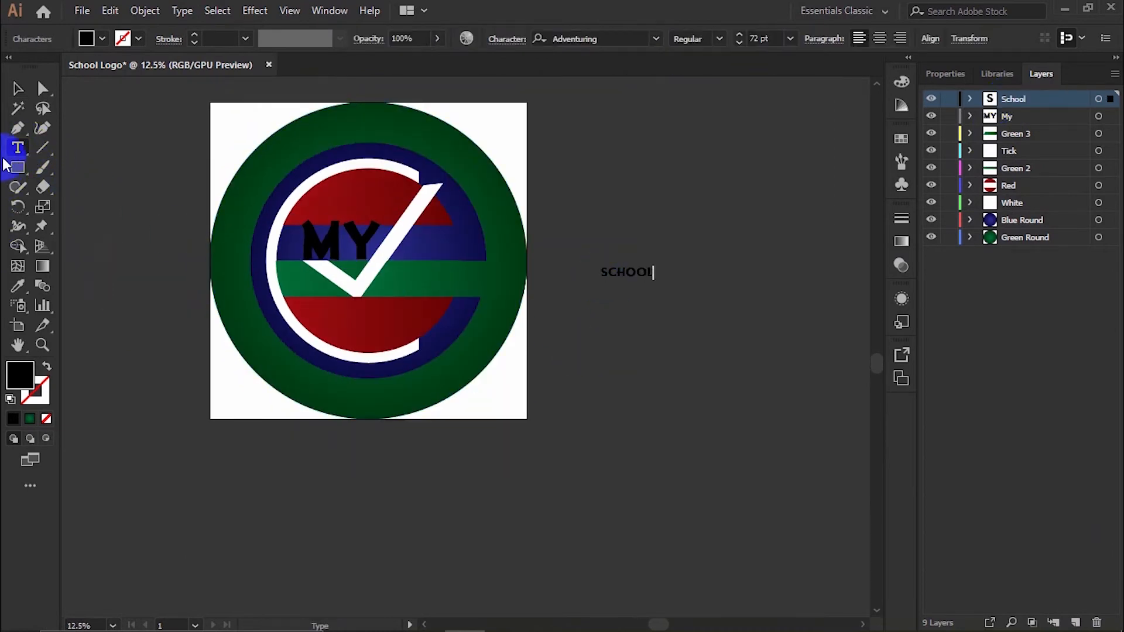
pyautogui.click(17, 88)
# Enlarge the "SCHOOL" text to about 230 pt and move it onto the logo beside the tick.
pyautogui.moveTo(654, 279); pyautogui.dragTo(727, 376)
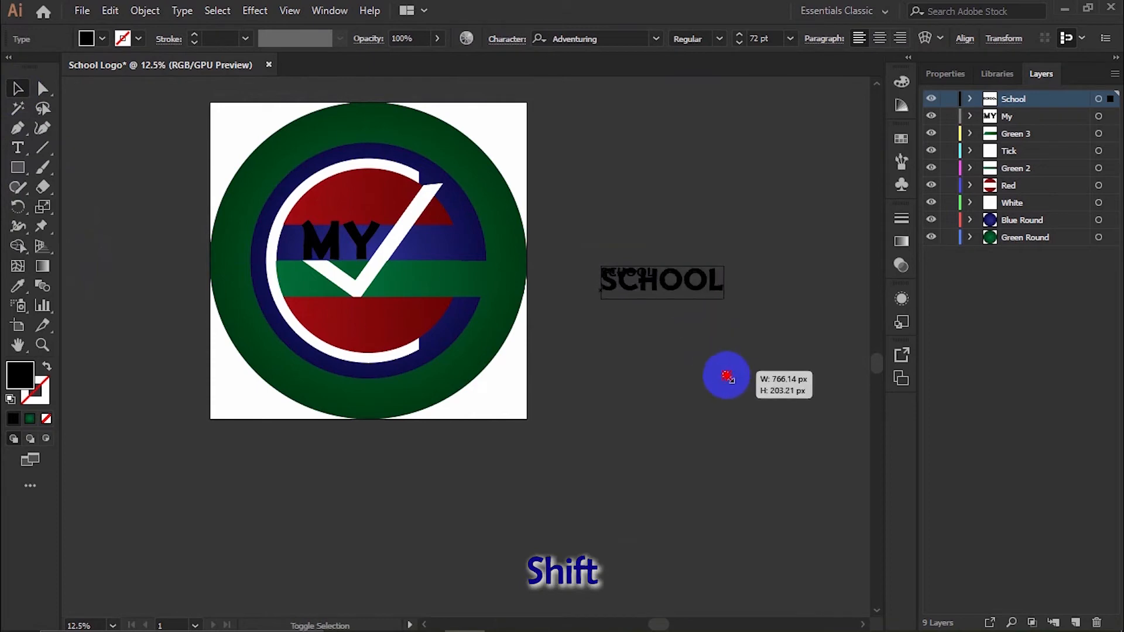
pyautogui.scroll(1, 615, 293)
pyautogui.moveTo(657, 283); pyautogui.dragTo(326, 271)
pyautogui.scroll(2, 328, 272)
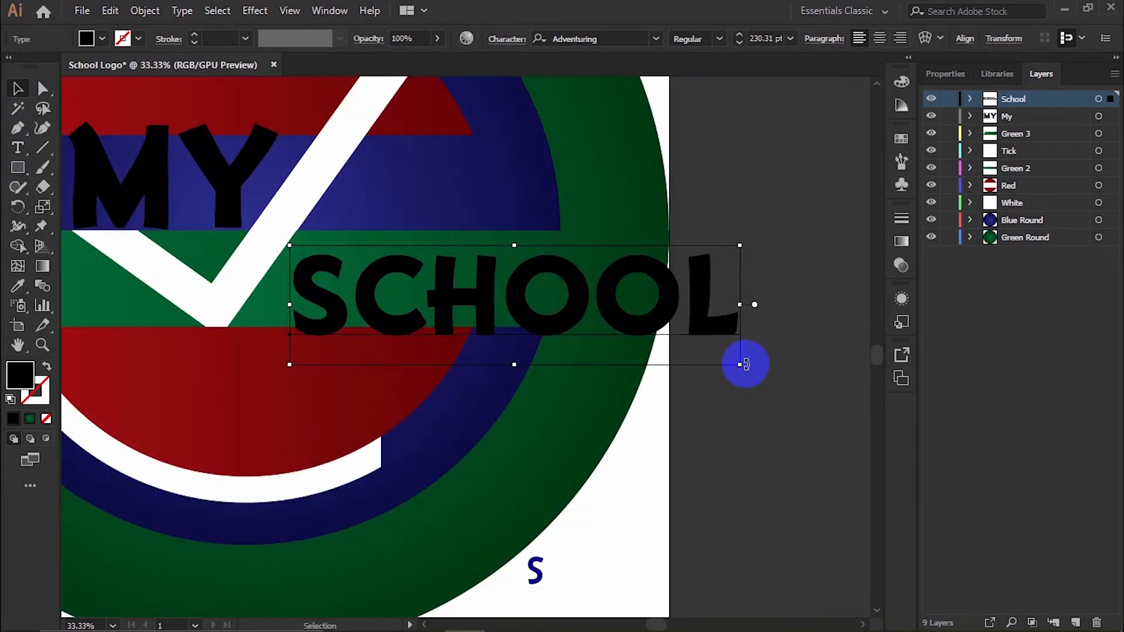
# Shrink the "SCHOOL" text to about 173 pt and position it within the green bar, right of the tick.
pyautogui.moveTo(741, 366); pyautogui.dragTo(627, 335)
pyautogui.scroll(1, 386, 285)
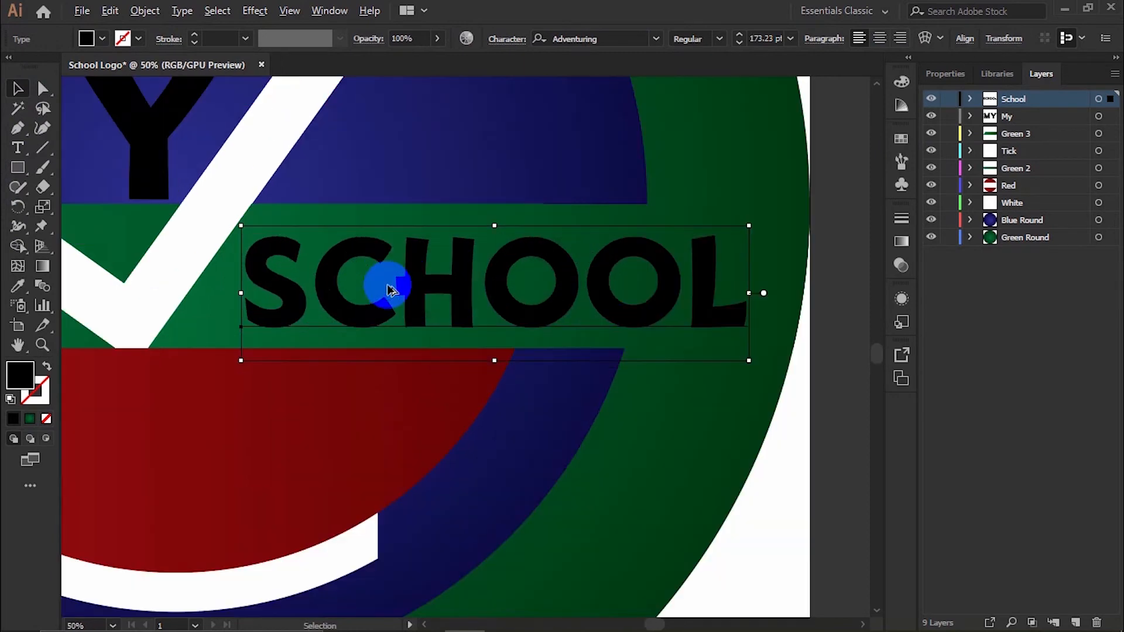
pyautogui.moveTo(459, 292); pyautogui.dragTo(437, 300)
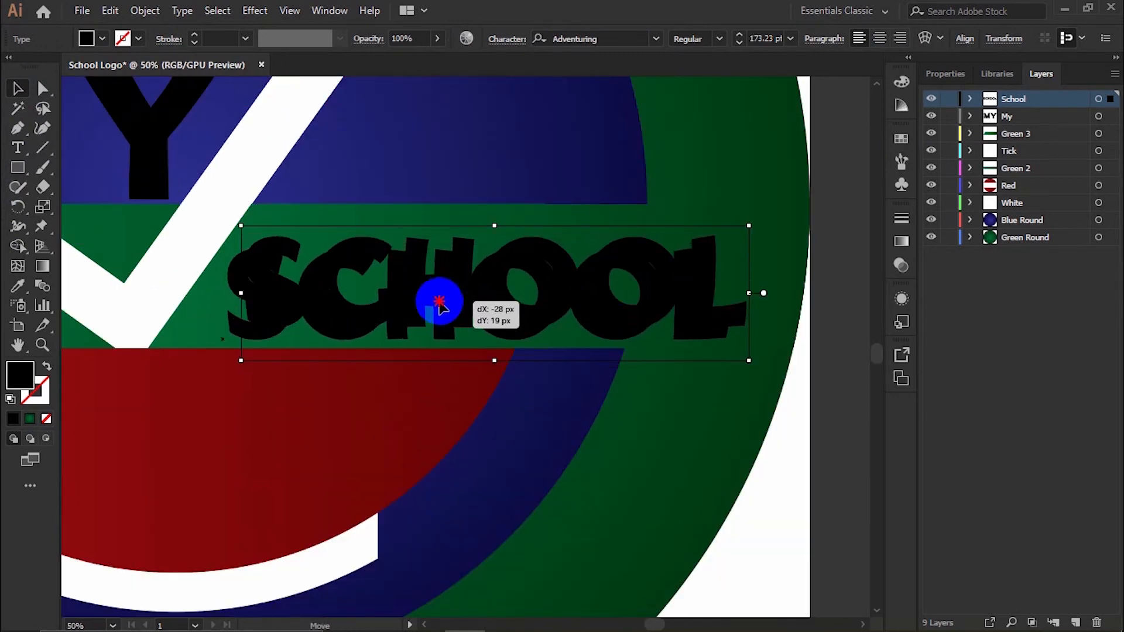
pyautogui.scroll(-3, 587, 287)
pyautogui.scroll(1, 403, 257)
# Change the fill of the "MY" text to yellow.
pyautogui.click(370, 252)
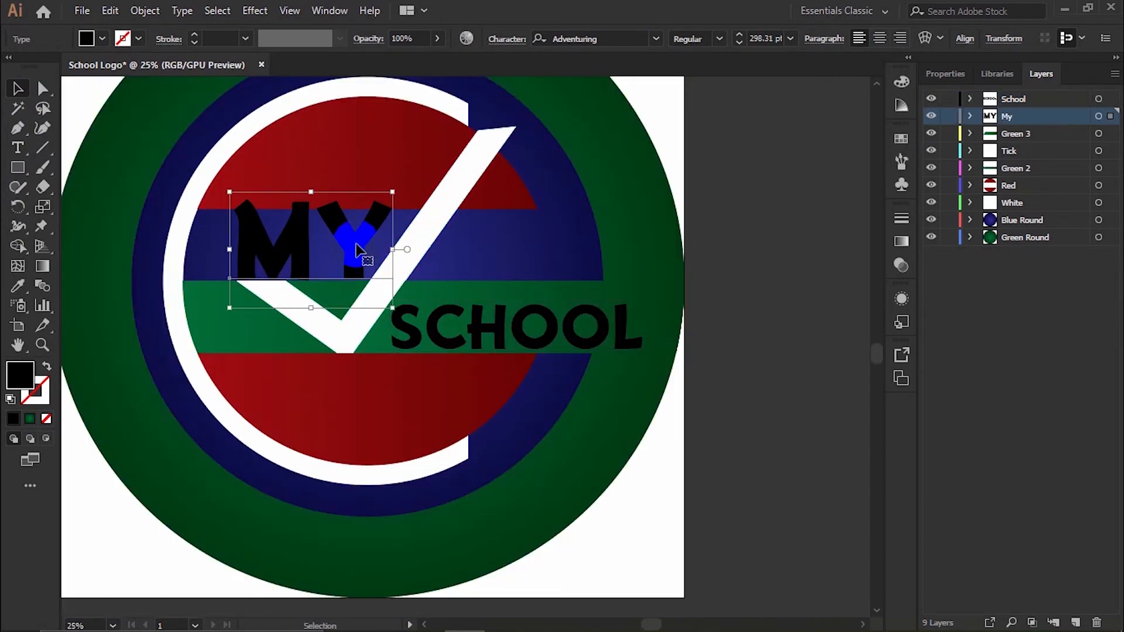
pyautogui.click(952, 74)
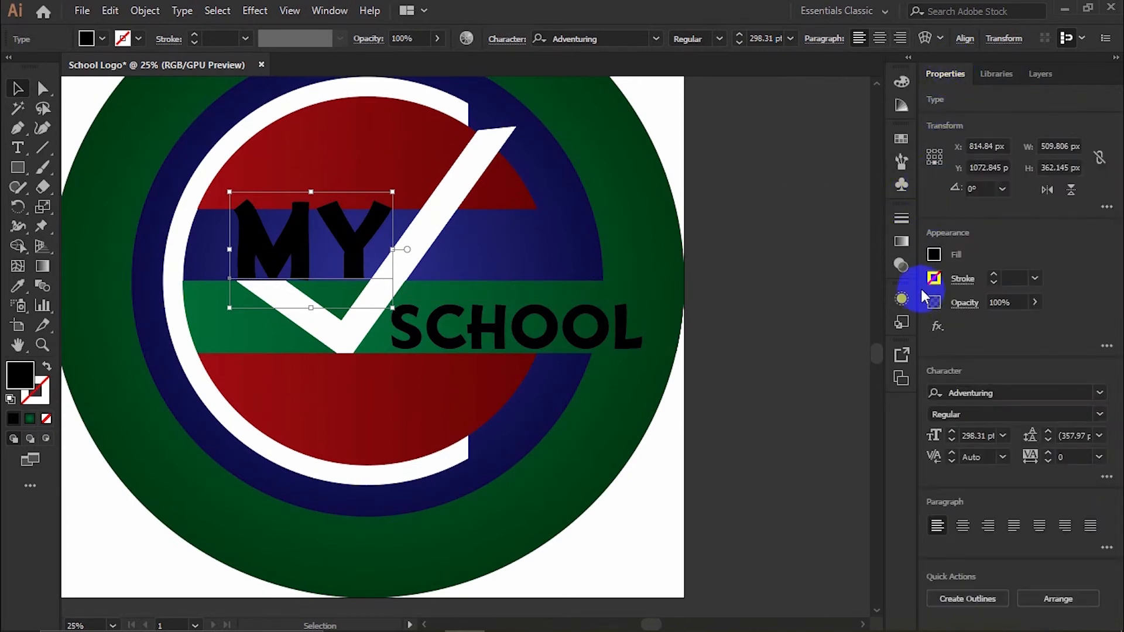
pyautogui.click(934, 255)
pyautogui.click(811, 316)
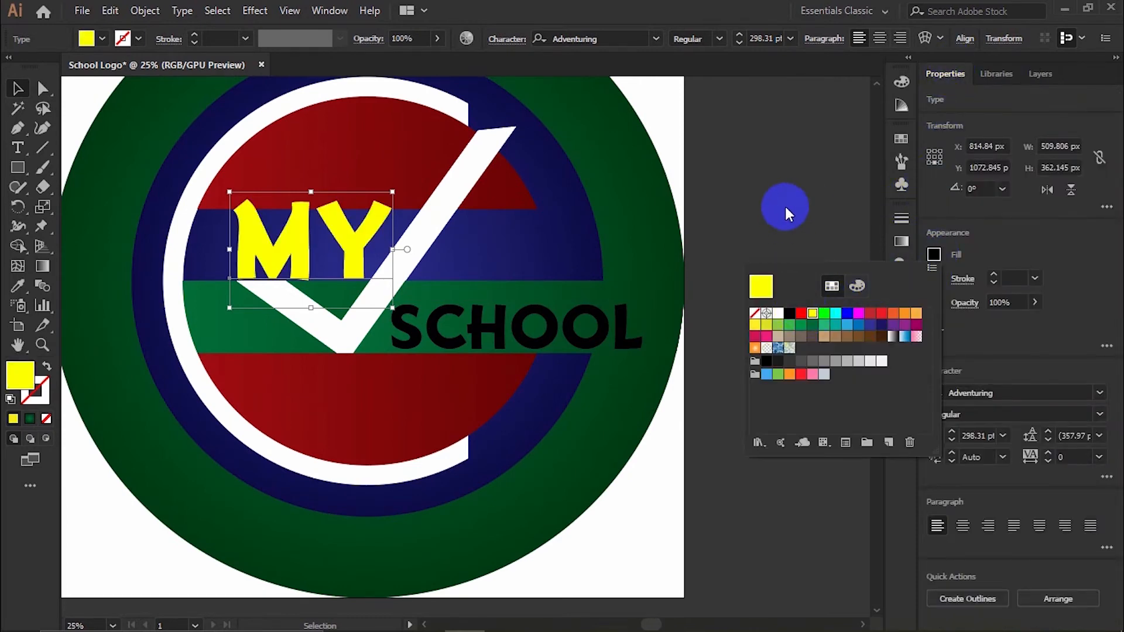
# Change the fill of the "SCHOOL" text to the same yellow and deselect it.
pyautogui.click(535, 336)
pyautogui.click(932, 257)
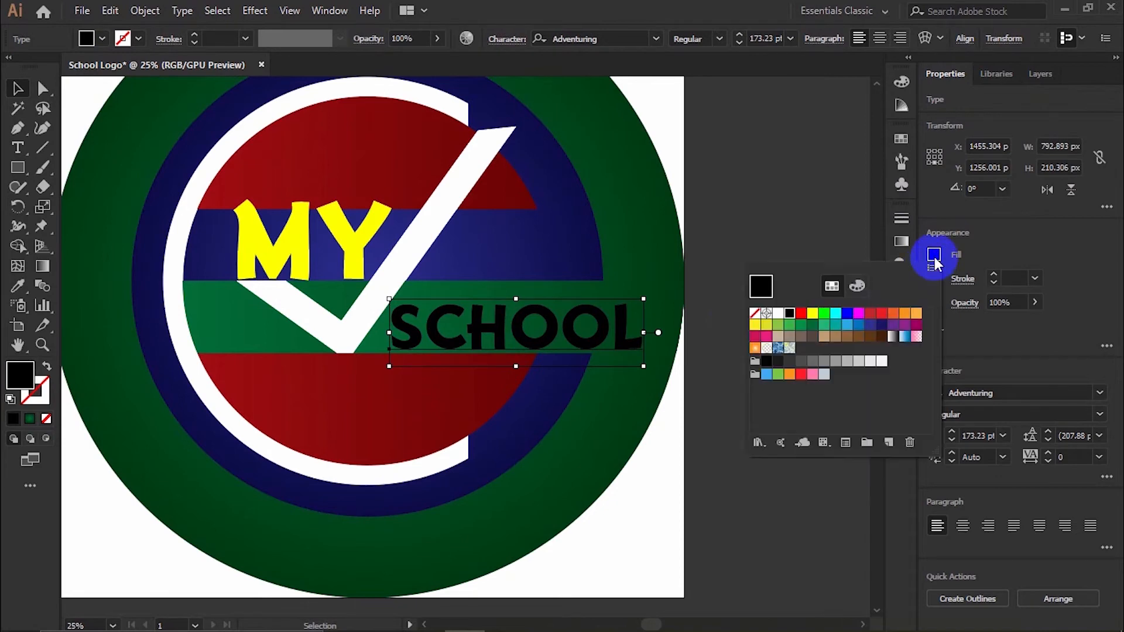
pyautogui.click(813, 314)
pyautogui.click(764, 205)
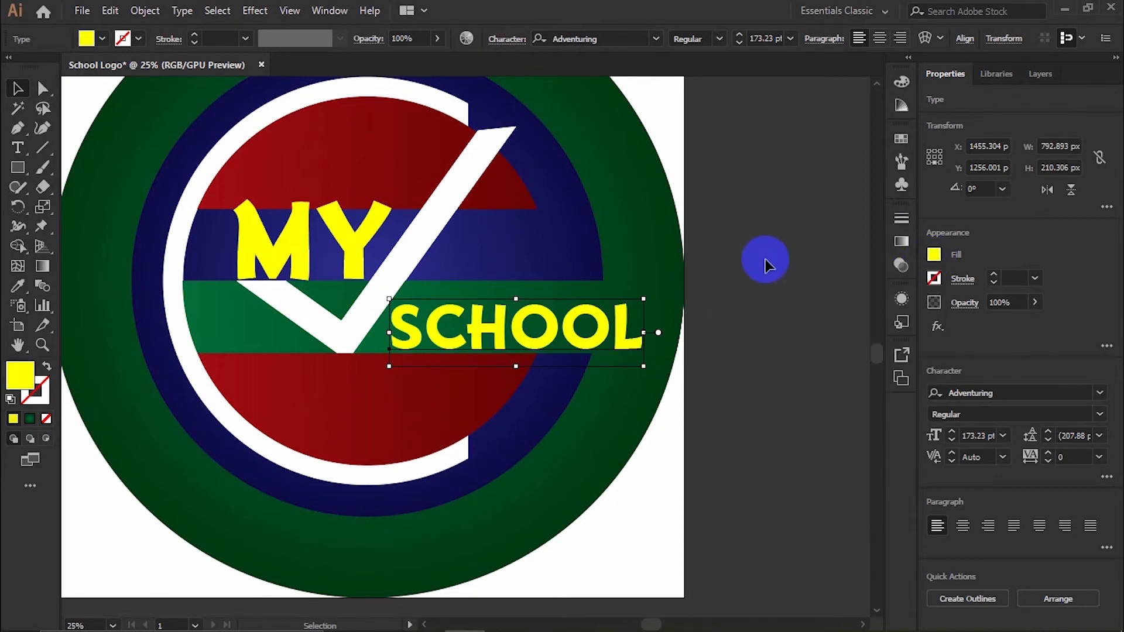
pyautogui.click(766, 264)
# Add a new layer above School with a name beginning "Below Round T".
pyautogui.scroll(-1, 775, 357)
pyautogui.click(1040, 75)
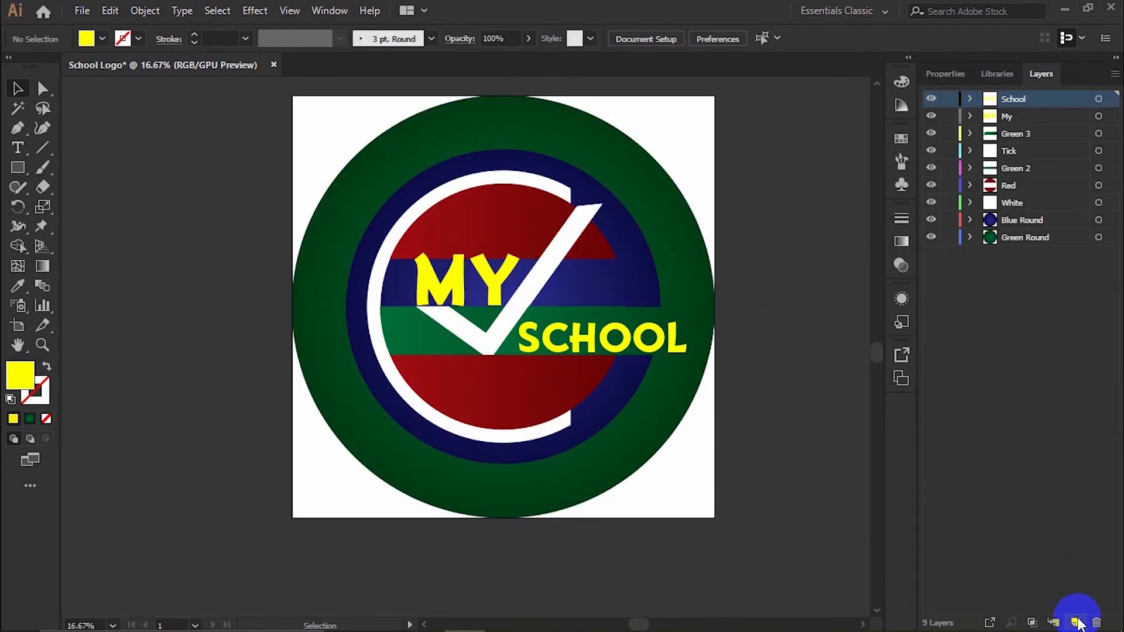
pyautogui.click(1079, 624)
pyautogui.doubleClick(1022, 101)
pyautogui.write('Below Ro')
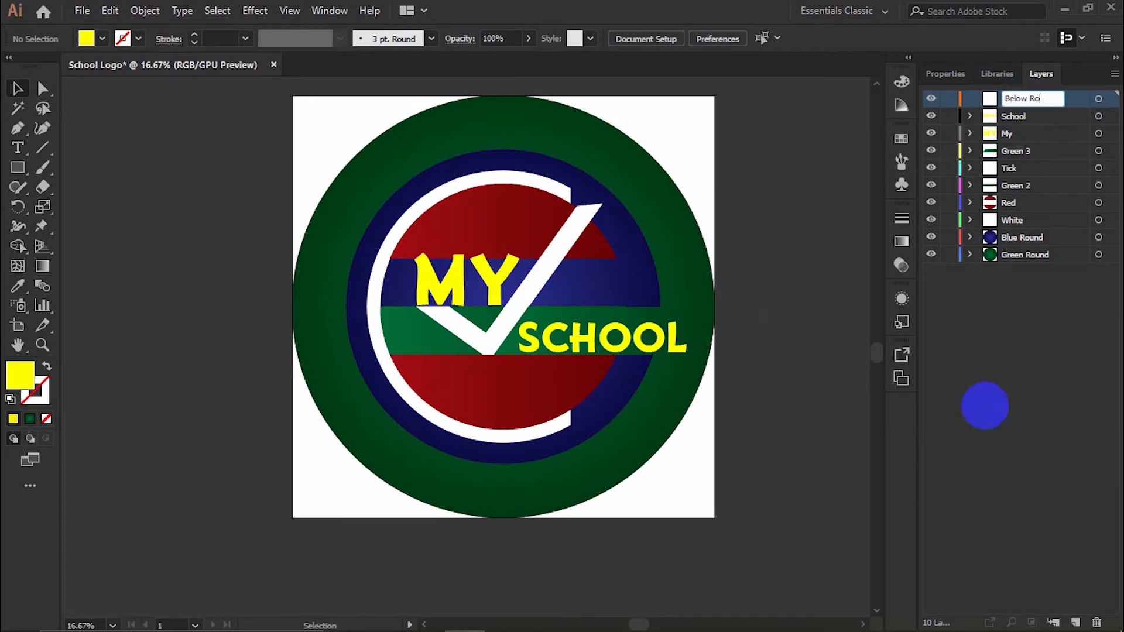
pyautogui.press('Return')
# Copy the large green circle and paste it in place on the new top layer.
pyautogui.click(598, 144)
pyautogui.hotkey('ctrl', 'c')
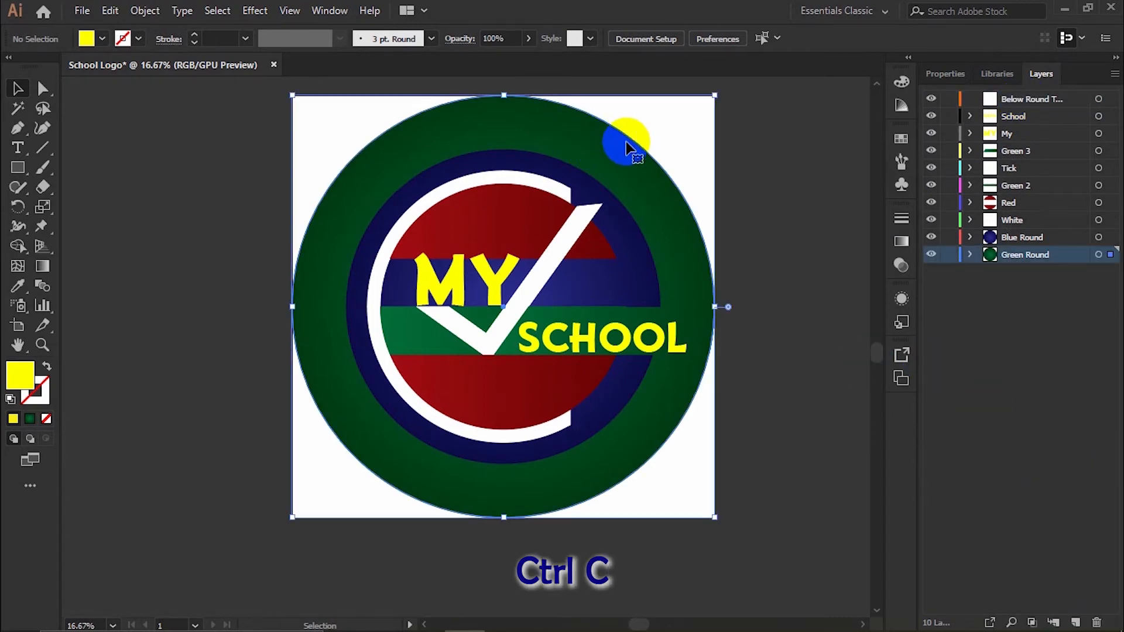
pyautogui.click(981, 101)
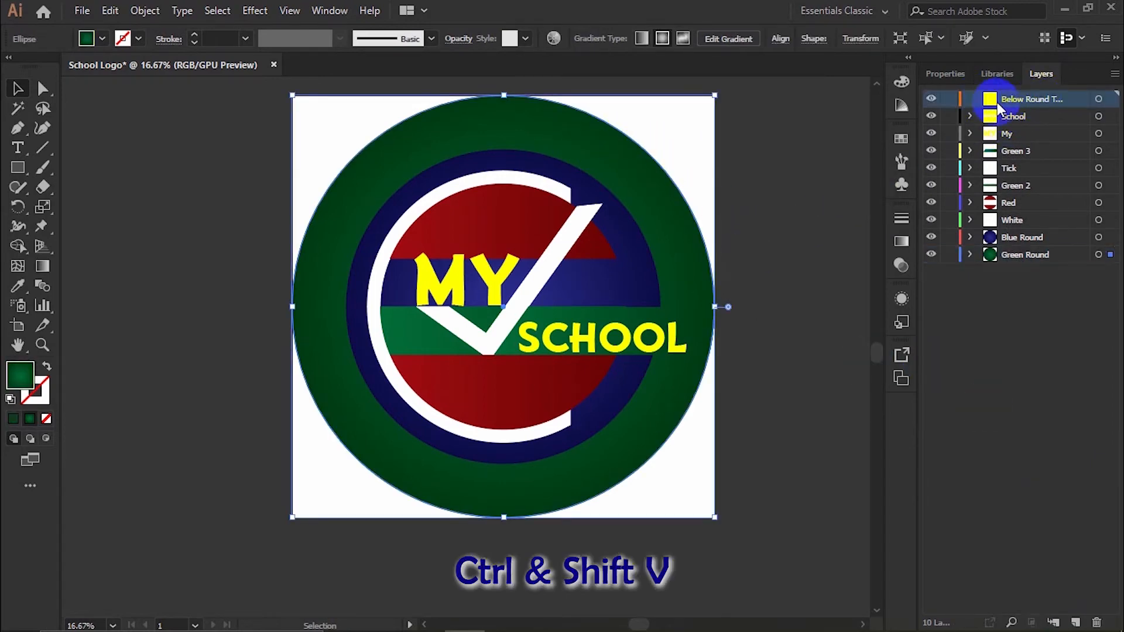
pyautogui.hotkey('ctrl', 'shift', 'v')
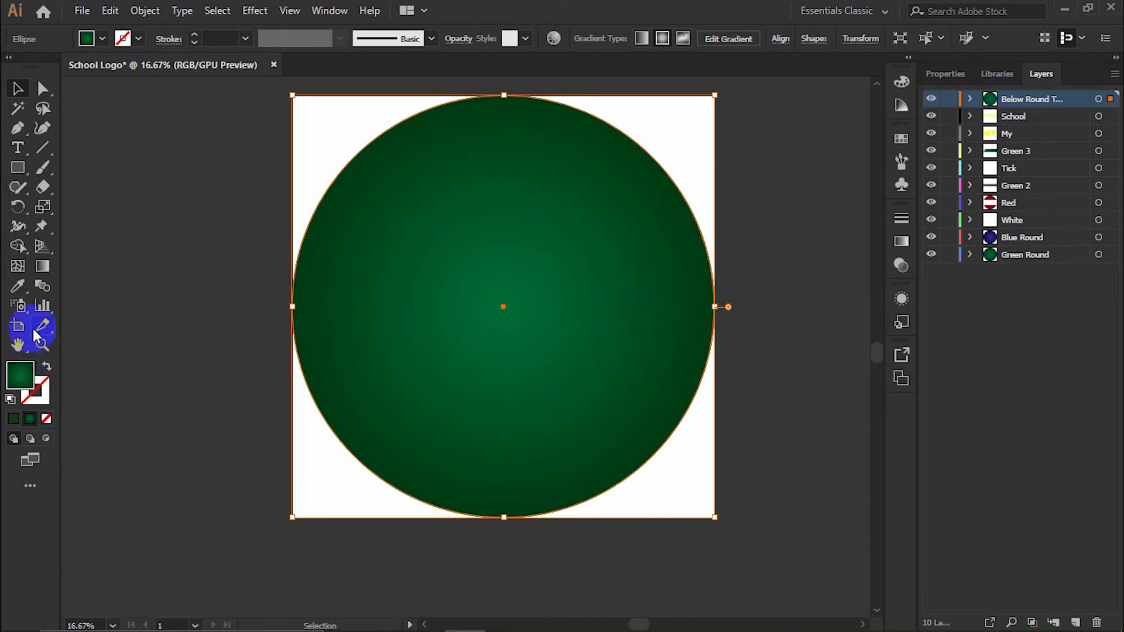
# Add the text "MY SCHOOL LEARNING SCHOOL" along the pasted circle's path, starting at its top anchor.
pyautogui.moveTo(21, 154); pyautogui.dragTo(181, 209)
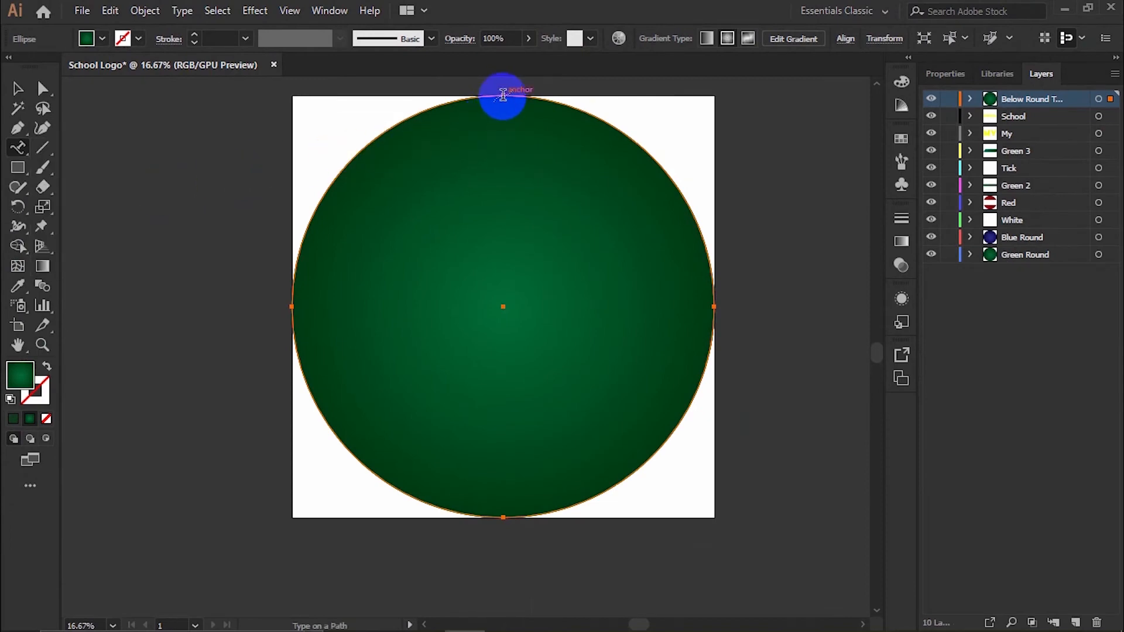
pyautogui.click(504, 93)
pyautogui.write('MY SCH')
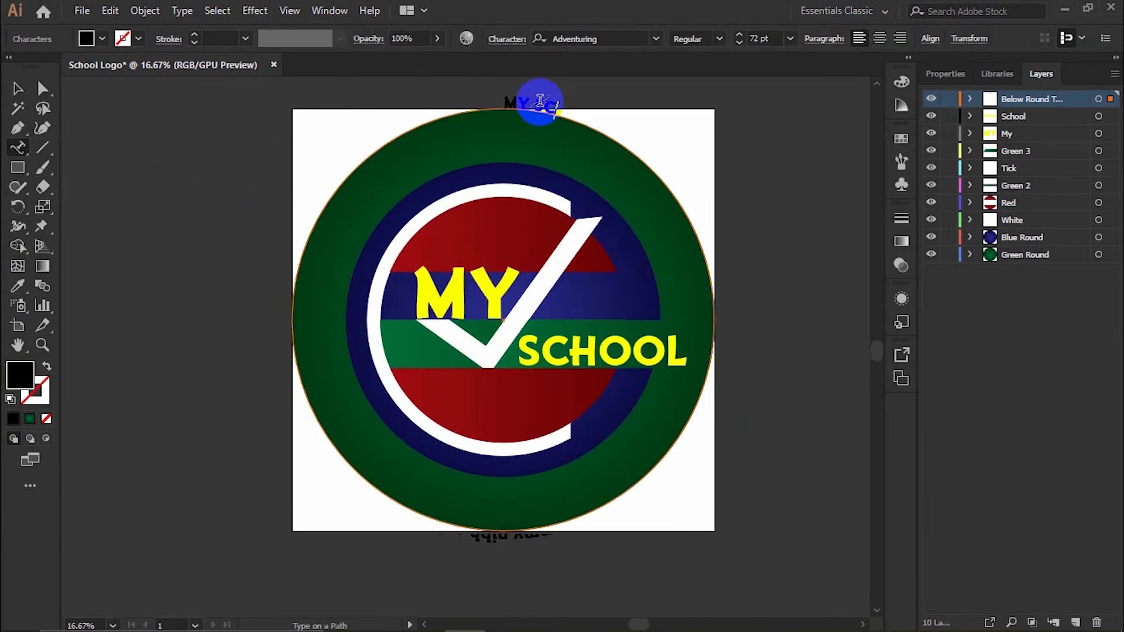
pyautogui.write('OOL LEARNING SCHOOL')
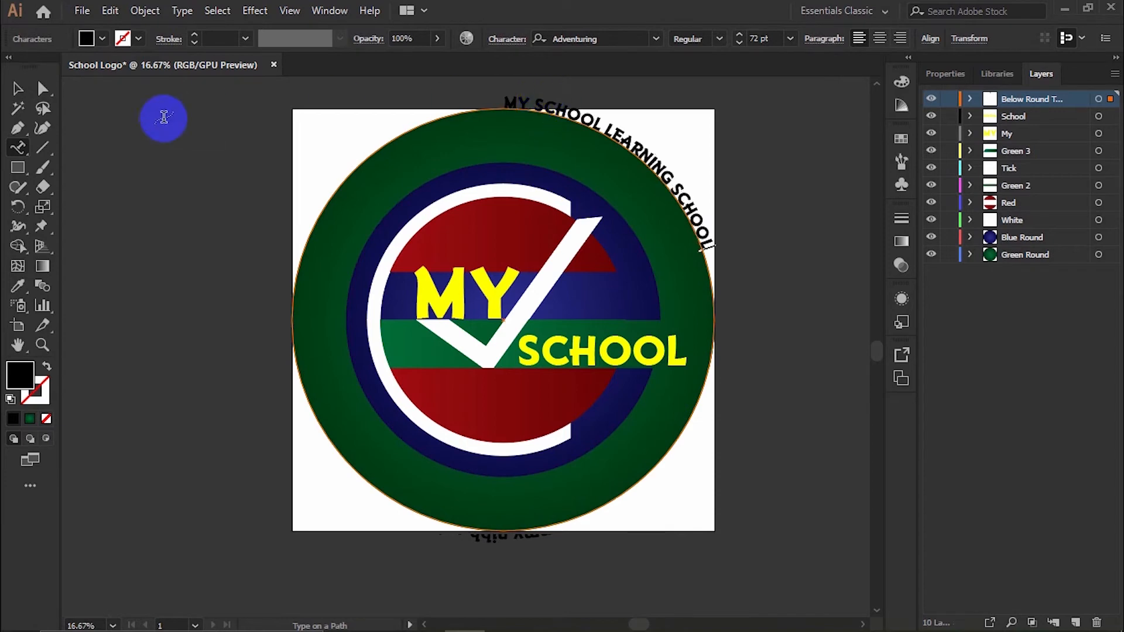
# Set the circular text's font size to 126 pt and center-align it on the path.
pyautogui.click(20, 89)
pyautogui.click(740, 35)
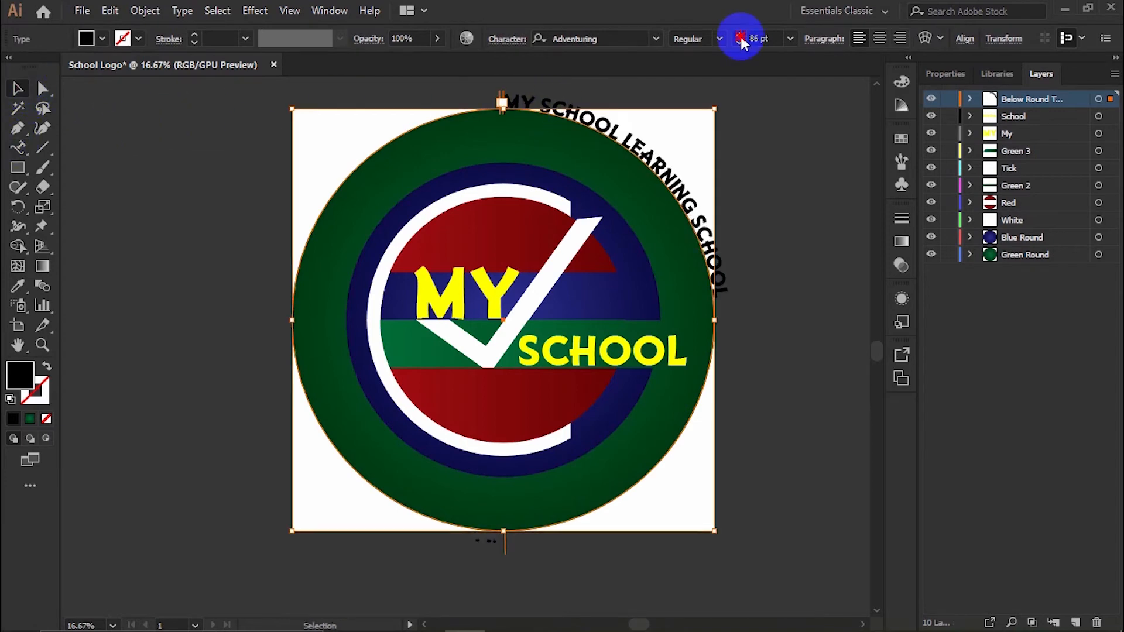
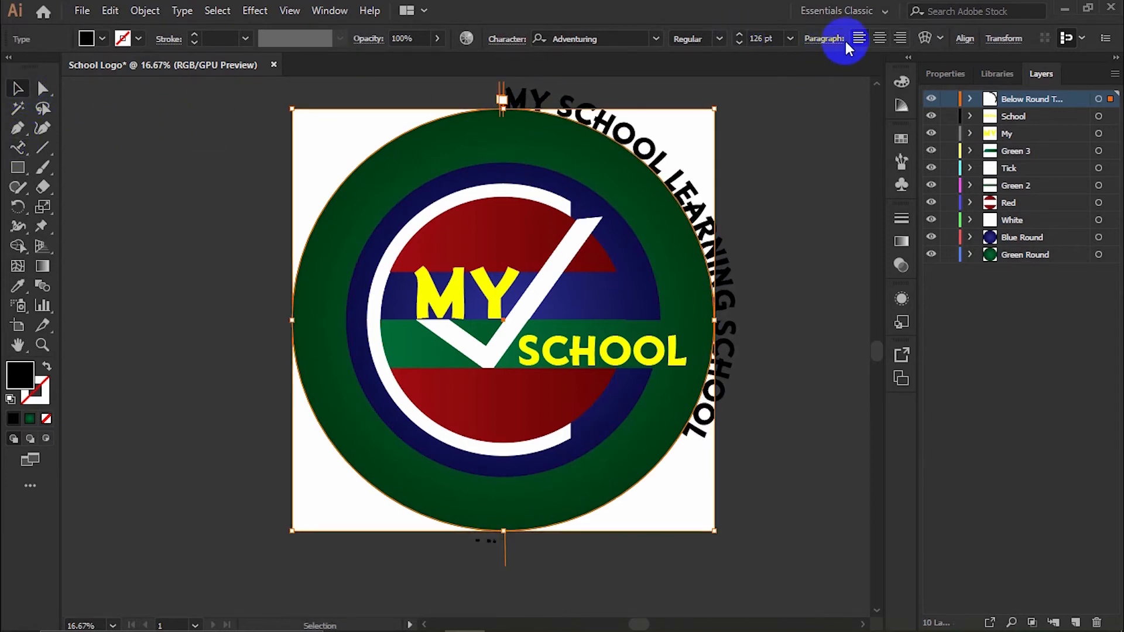
pyautogui.click(879, 38)
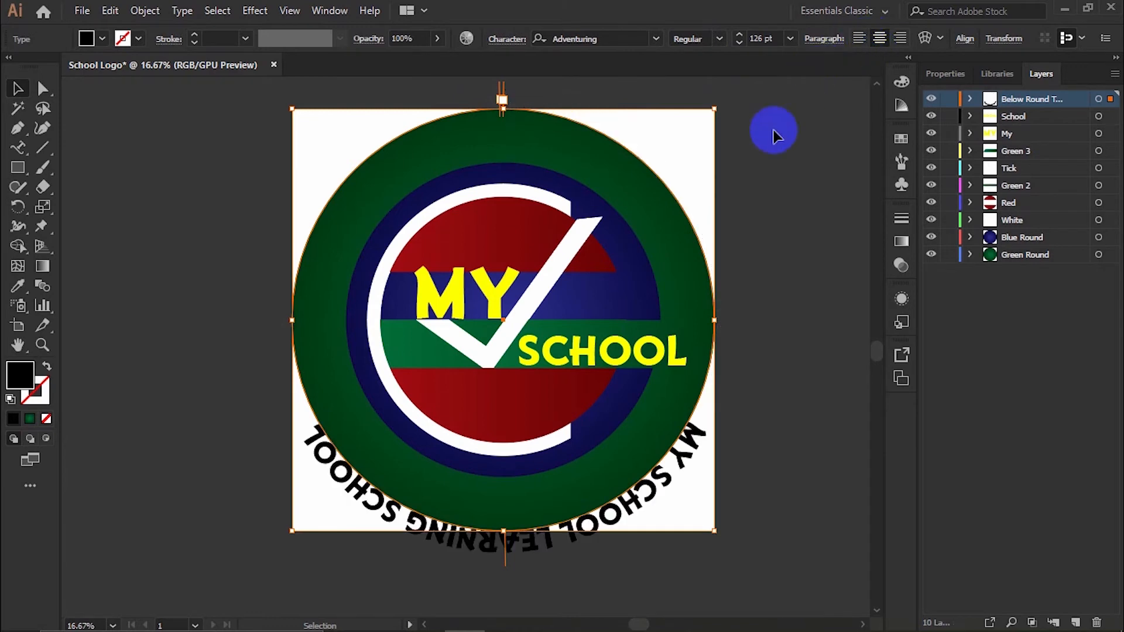
# Flip the circular text to the inside of its path in the Type on a Path options, with preview on.
pyautogui.click(181, 11)
pyautogui.moveTo(266, 168)
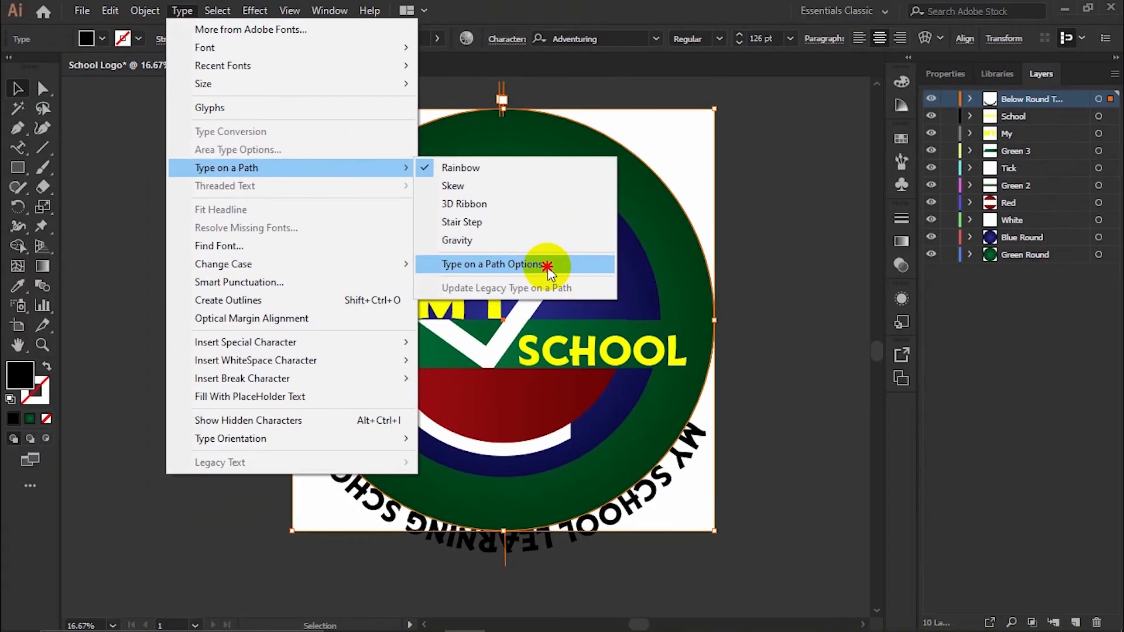
pyautogui.click(589, 288)
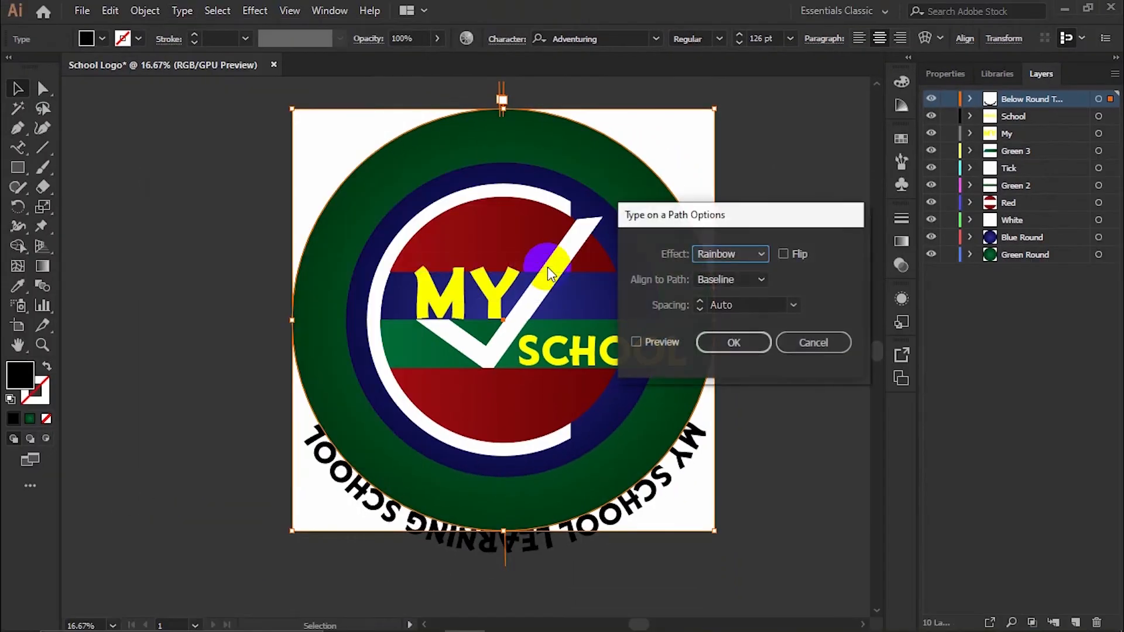
pyautogui.moveTo(710, 224); pyautogui.dragTo(766, 155)
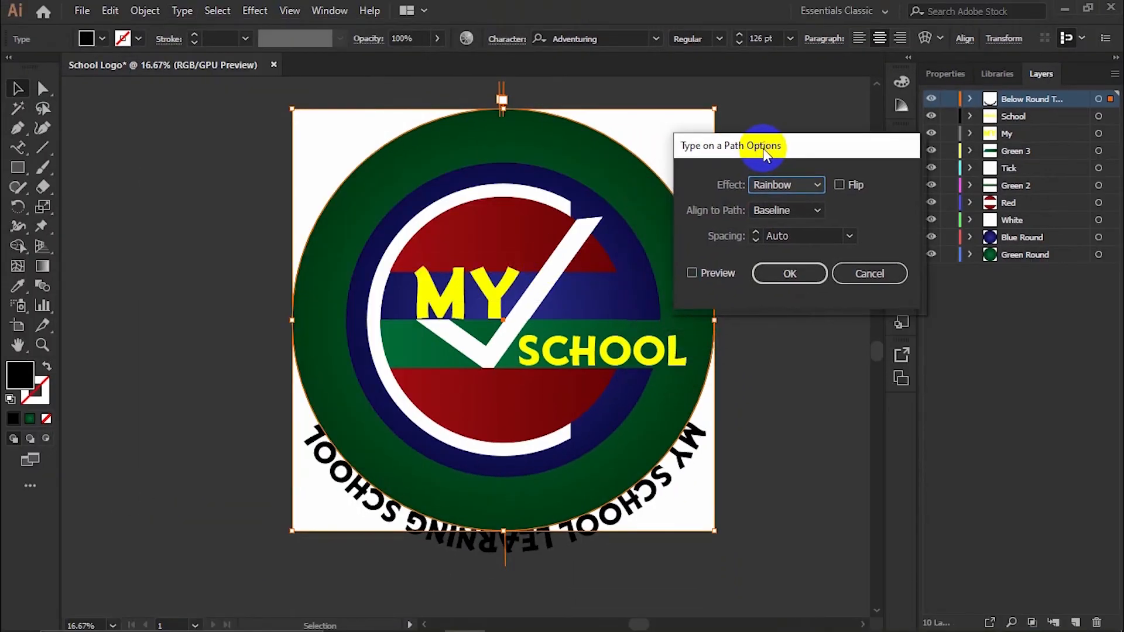
pyautogui.click(840, 187)
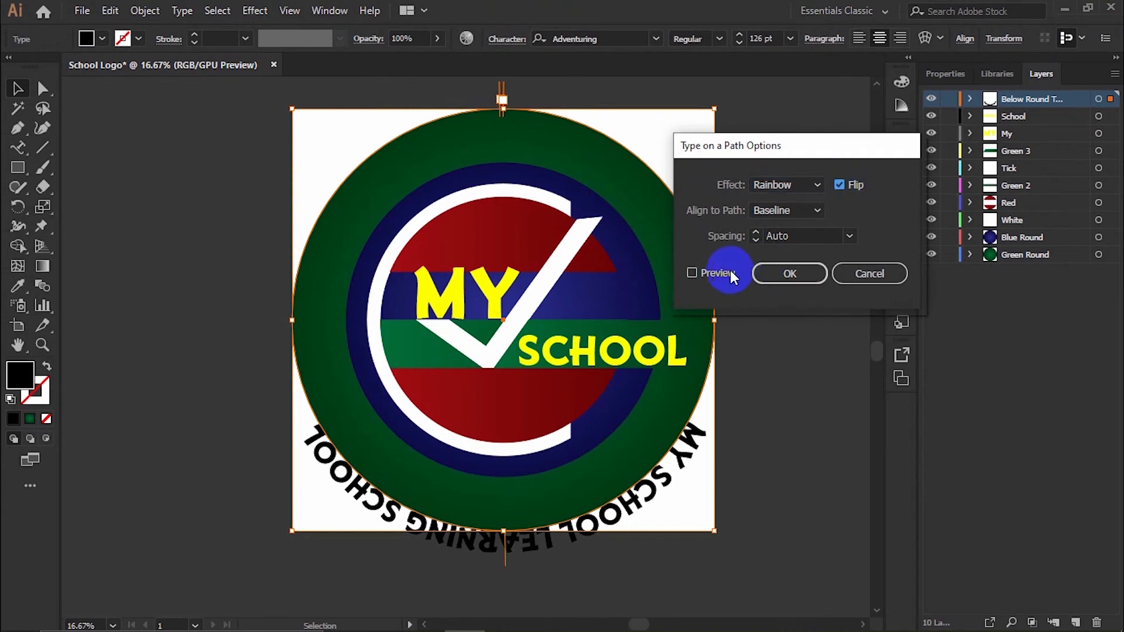
pyautogui.click(693, 274)
pyautogui.click(839, 186)
pyautogui.click(839, 186)
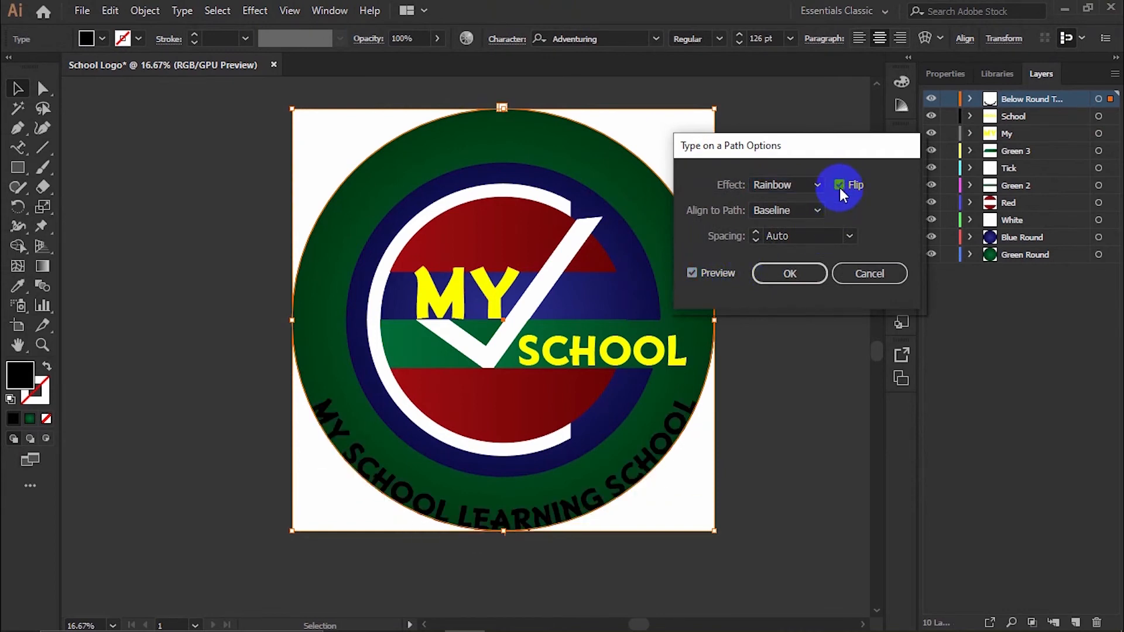
# Align the circular text to its path by Descender, then scale it down about its centre to 119.64 pt.
pyautogui.click(821, 212)
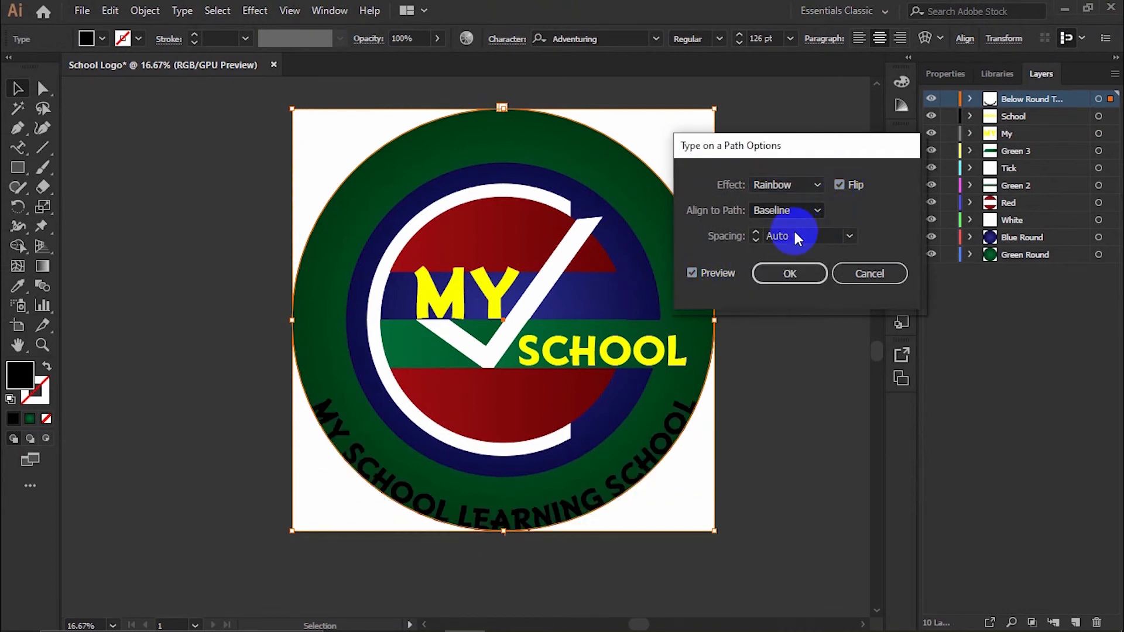
pyautogui.click(795, 232)
pyautogui.click(814, 213)
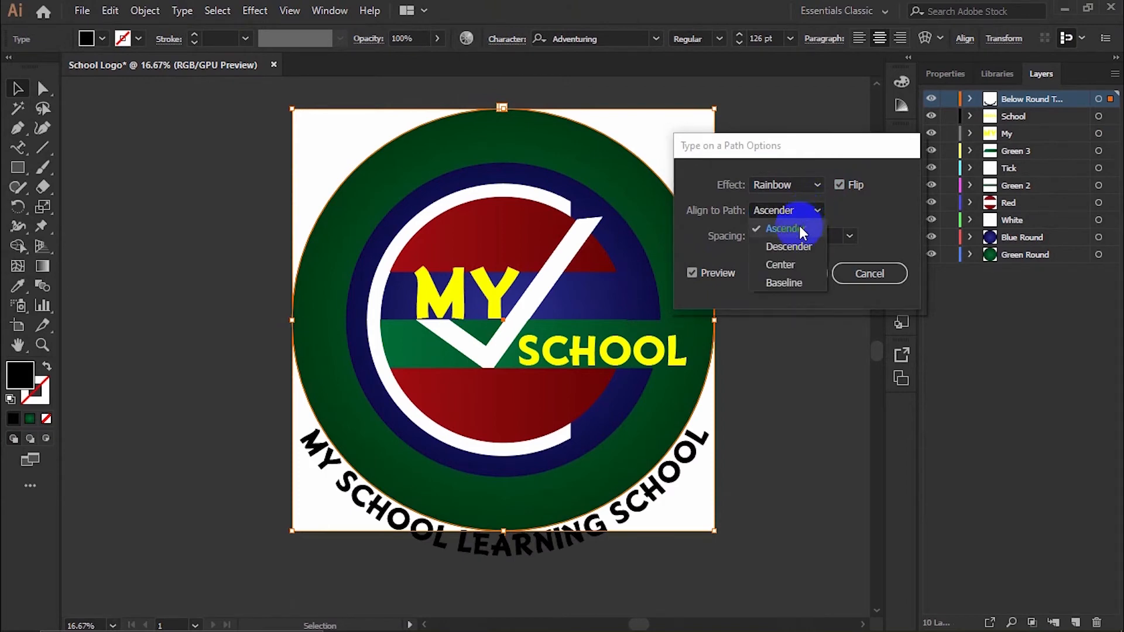
pyautogui.click(788, 246)
pyautogui.click(800, 210)
pyautogui.click(780, 265)
pyautogui.click(804, 212)
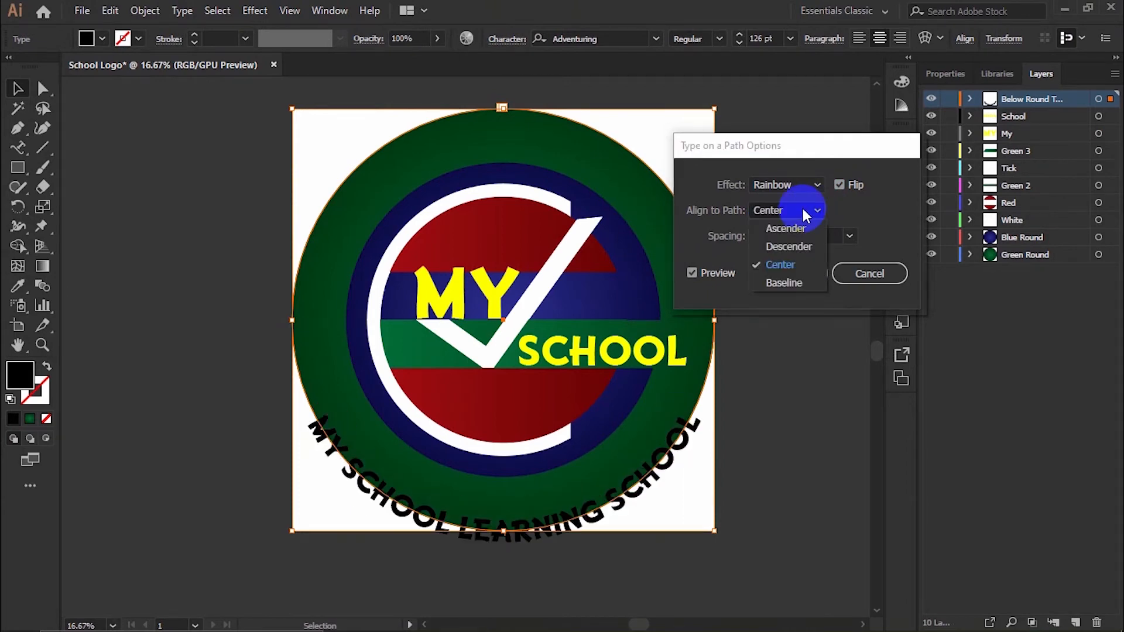
pyautogui.click(791, 247)
pyautogui.click(788, 272)
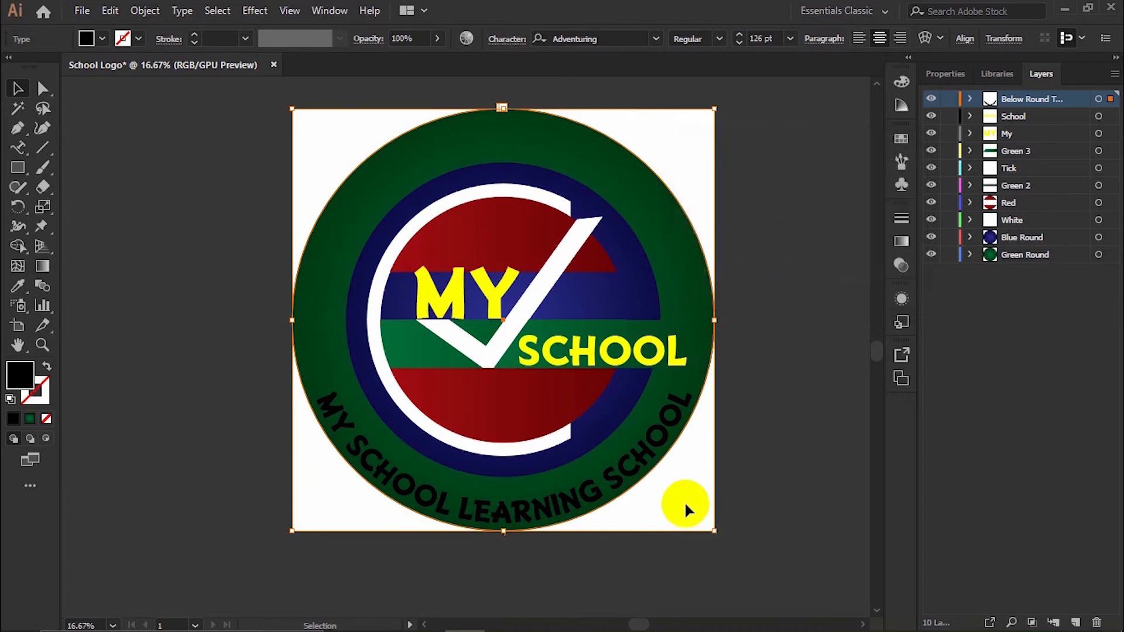
pyautogui.scroll(1, 691, 527)
pyautogui.moveTo(720, 527); pyautogui.dragTo(708, 511)
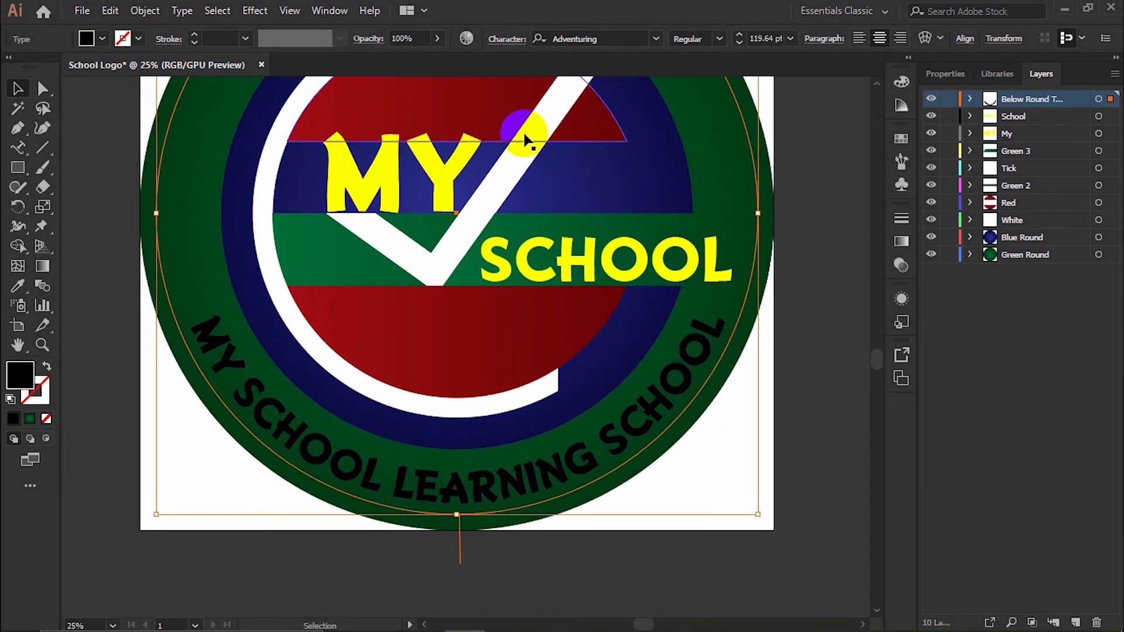
# Display the Character settings and dock them with the other collapsed panels.
pyautogui.click(322, 11)
pyautogui.moveTo(374, 624)
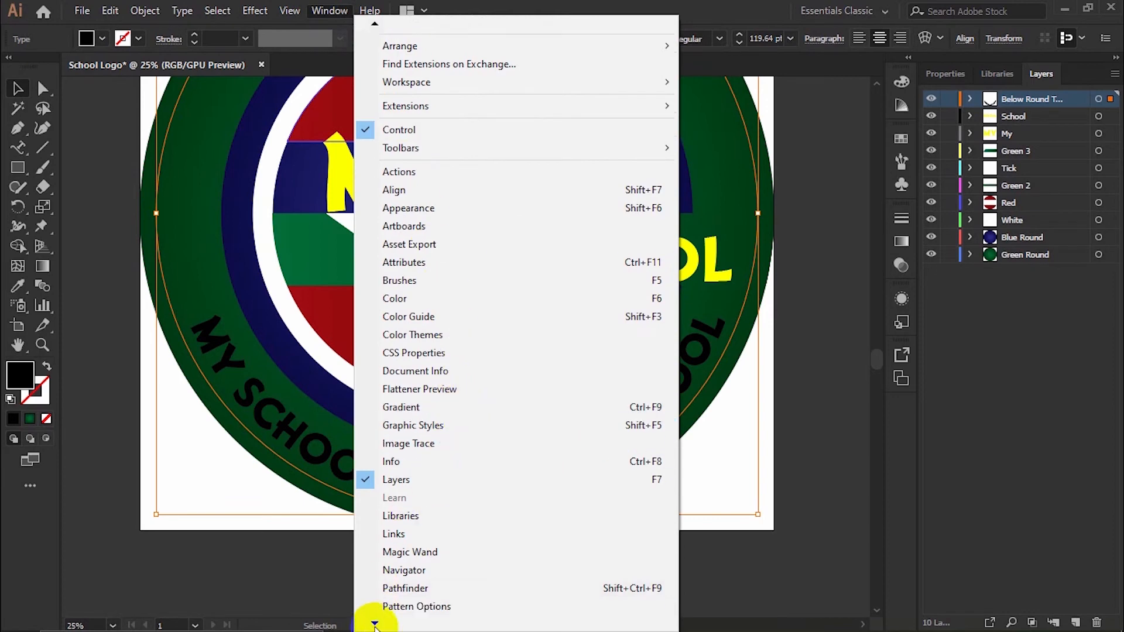
pyautogui.moveTo(570, 475)
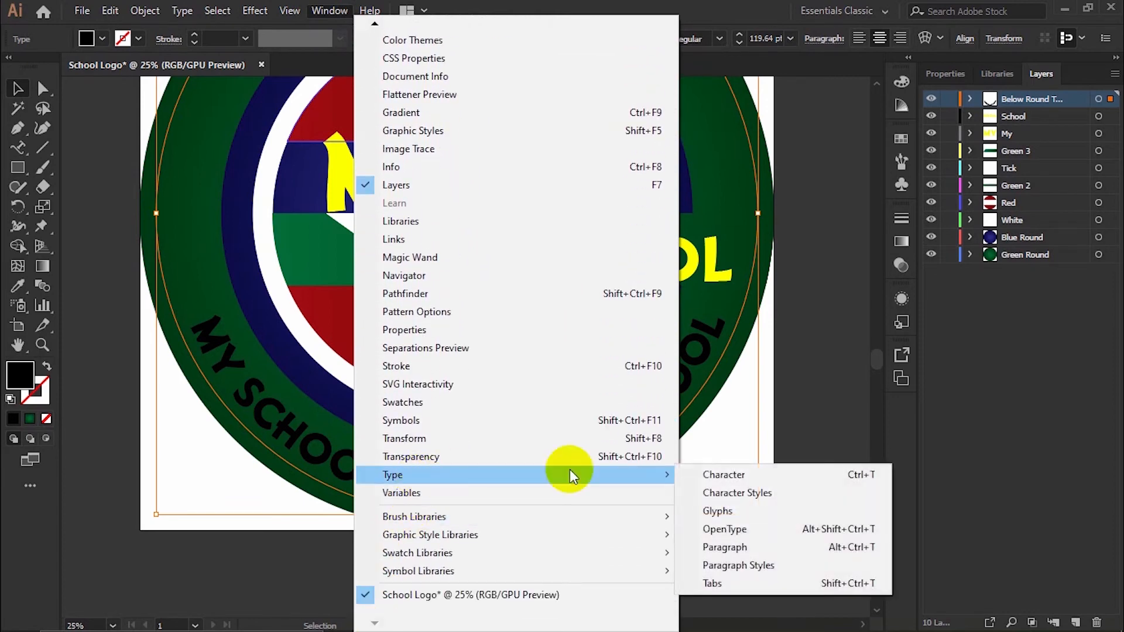
pyautogui.click(780, 472)
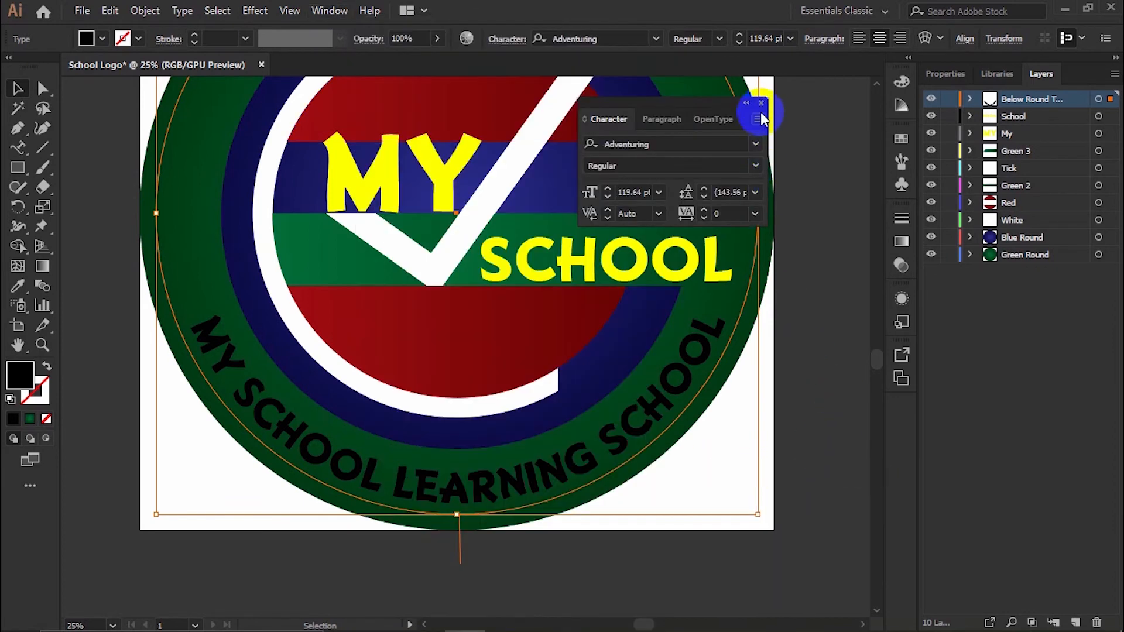
pyautogui.moveTo(726, 99); pyautogui.dragTo(905, 415)
pyautogui.click(900, 413)
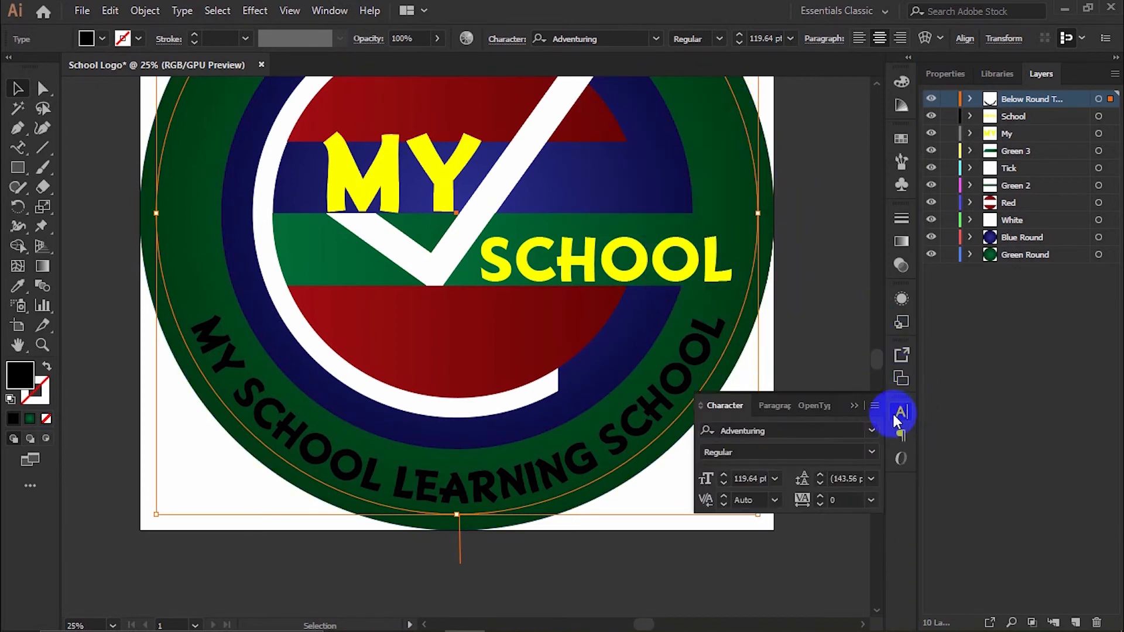
# Widen the letter spacing of the circular text by setting its tracking to 44.
pyautogui.click(819, 496)
pyautogui.click(818, 497)
pyautogui.click(819, 497)
pyautogui.click(819, 497)
pyautogui.click(819, 496)
pyautogui.click(818, 496)
pyautogui.click(819, 496)
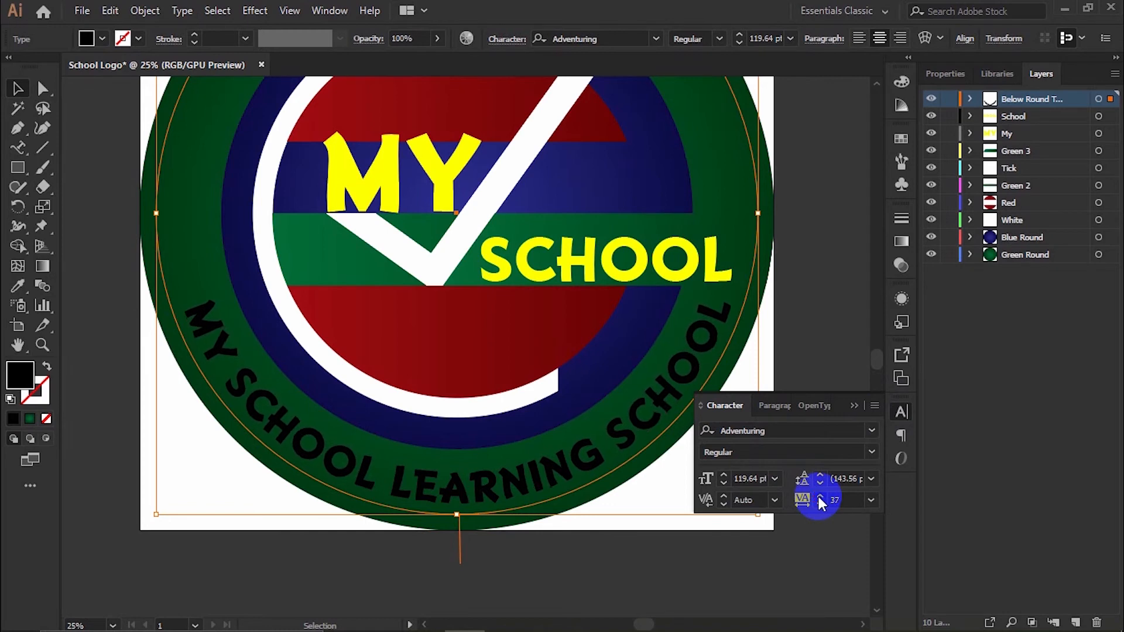
pyautogui.click(818, 496)
pyautogui.click(897, 407)
# Scale the yellow "SCHOOL" text down to about 127 pt and nudge it into place in the green band.
pyautogui.click(689, 261)
pyautogui.moveTo(735, 233); pyautogui.dragTo(679, 247)
pyautogui.scroll(2, 528, 269)
pyautogui.moveTo(488, 275); pyautogui.dragTo(489, 273)
pyautogui.scroll(-2, 489, 273)
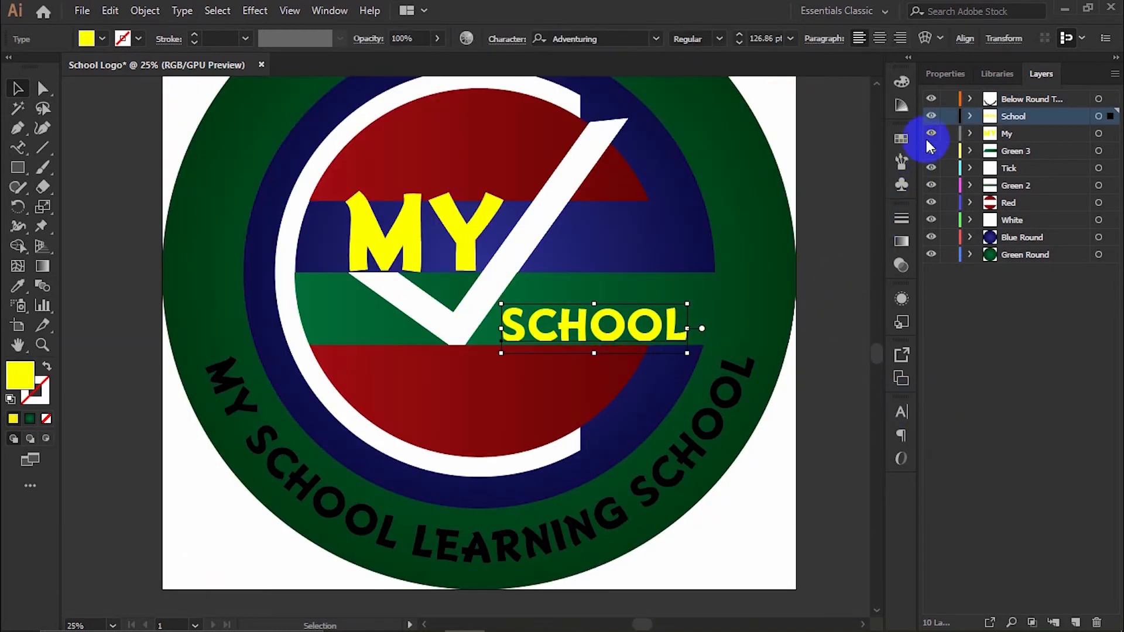
# Change the fill of the "SCHOOL" text in the green band to white.
pyautogui.click(944, 75)
pyautogui.click(934, 255)
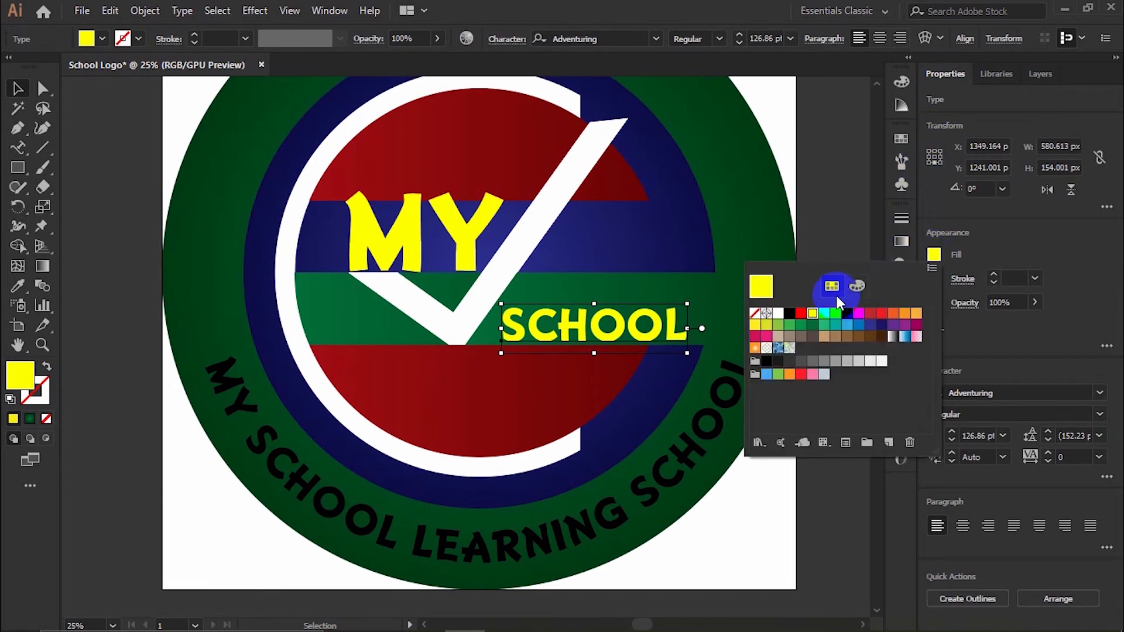
pyautogui.click(779, 315)
pyautogui.click(974, 268)
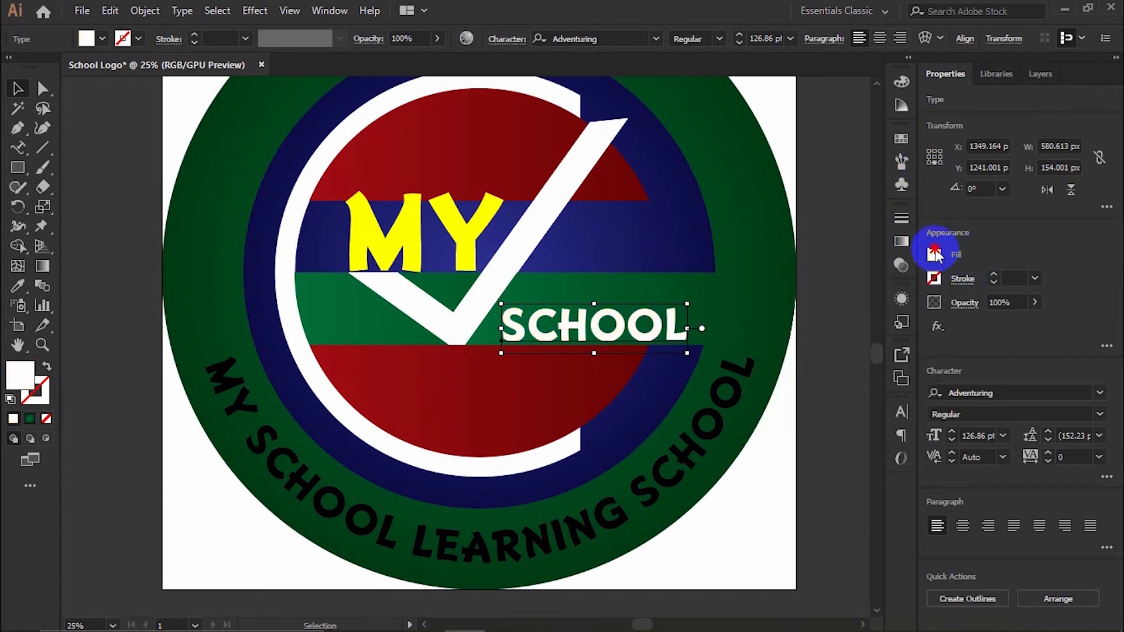
# Change the fill of the circular "MY SCHOOL LEARNING SCHOOL" text to white and deselect it.
pyautogui.click(715, 403)
pyautogui.click(728, 404)
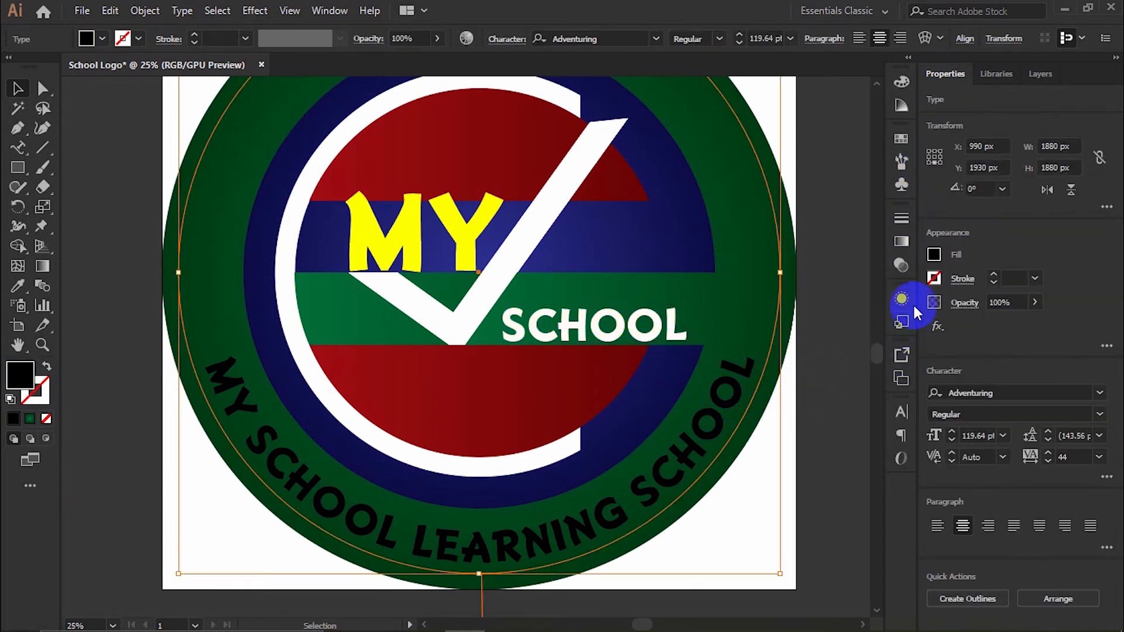
pyautogui.click(934, 256)
pyautogui.click(779, 314)
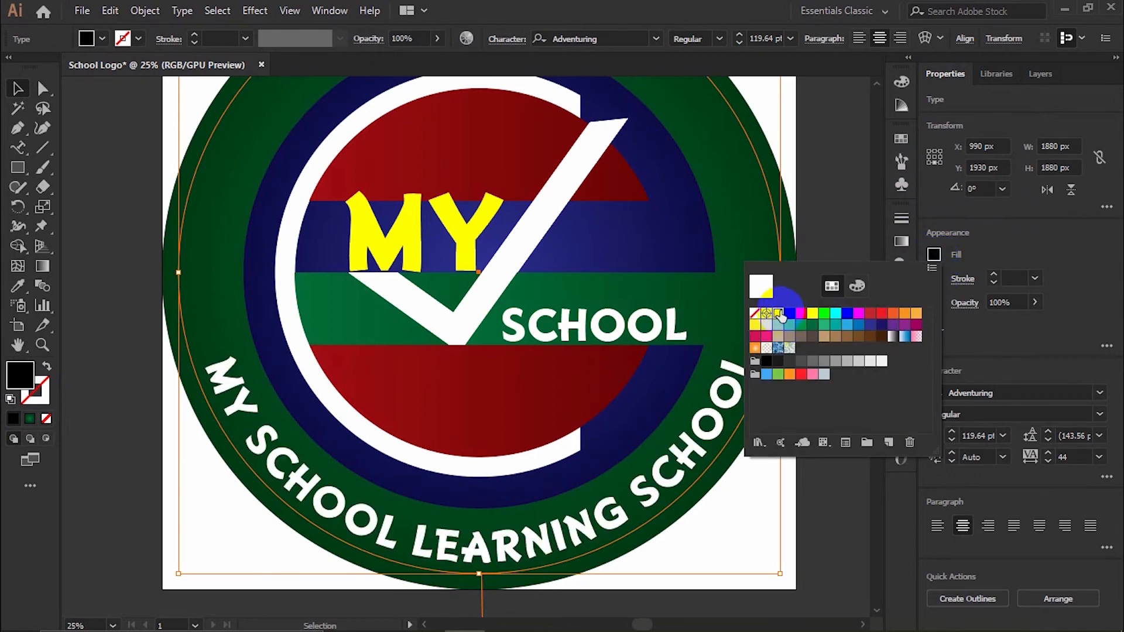
pyautogui.click(1007, 252)
pyautogui.click(853, 326)
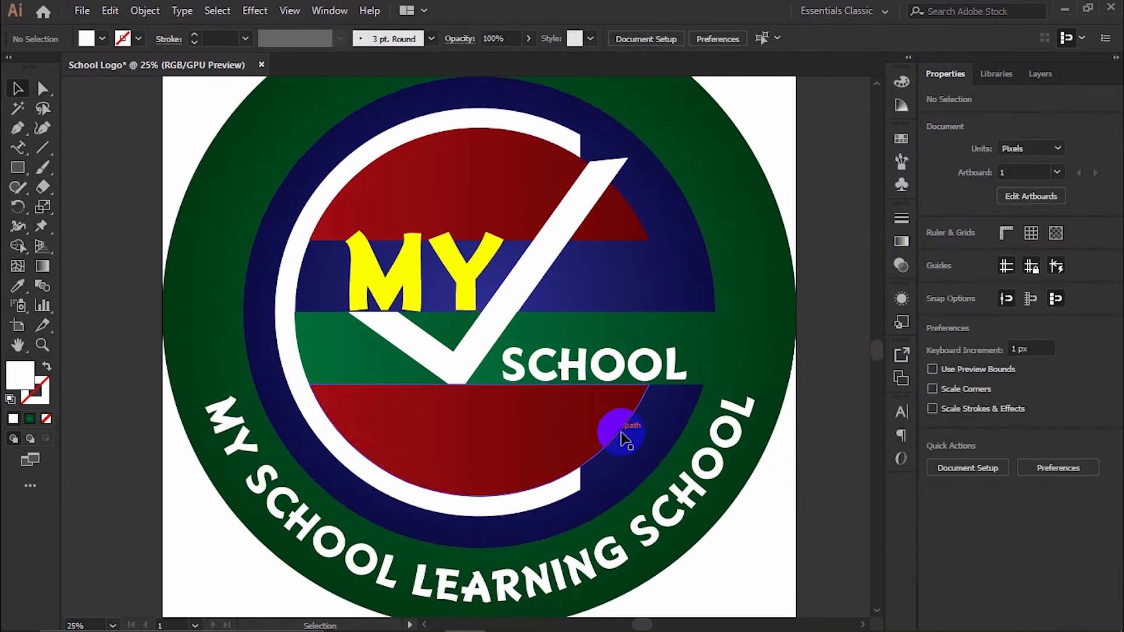
# Add a new layer above the circular text's layer and name it "Upper Text".
pyautogui.scroll(-1, 440, 452)
pyautogui.scroll(1, 440, 448)
pyautogui.click(460, 519)
pyautogui.click(1036, 70)
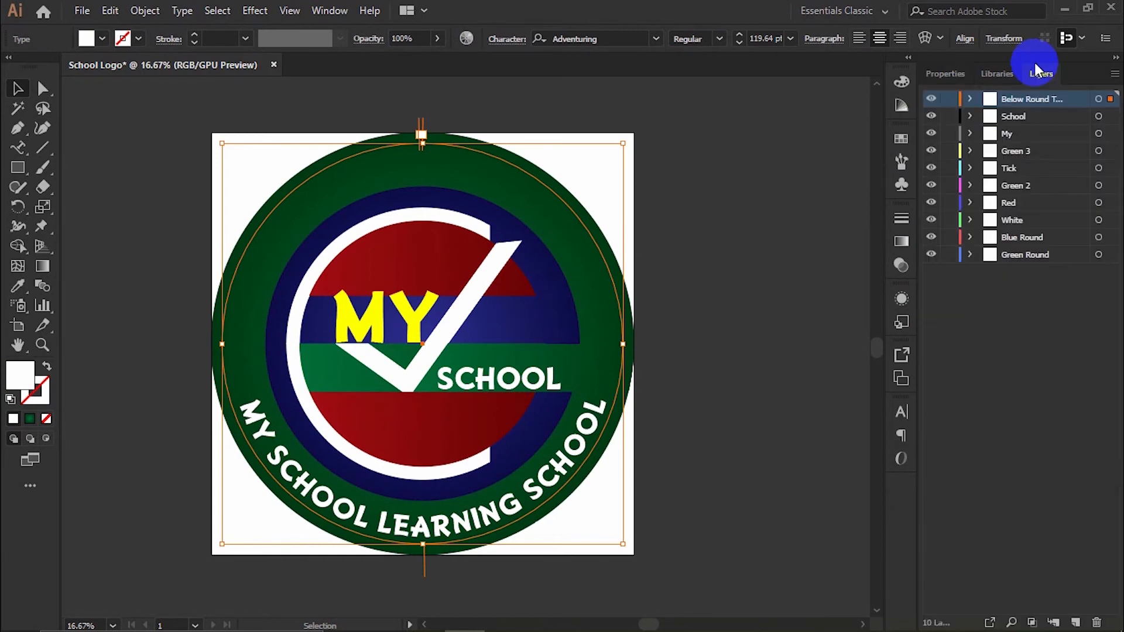
pyautogui.click(1075, 620)
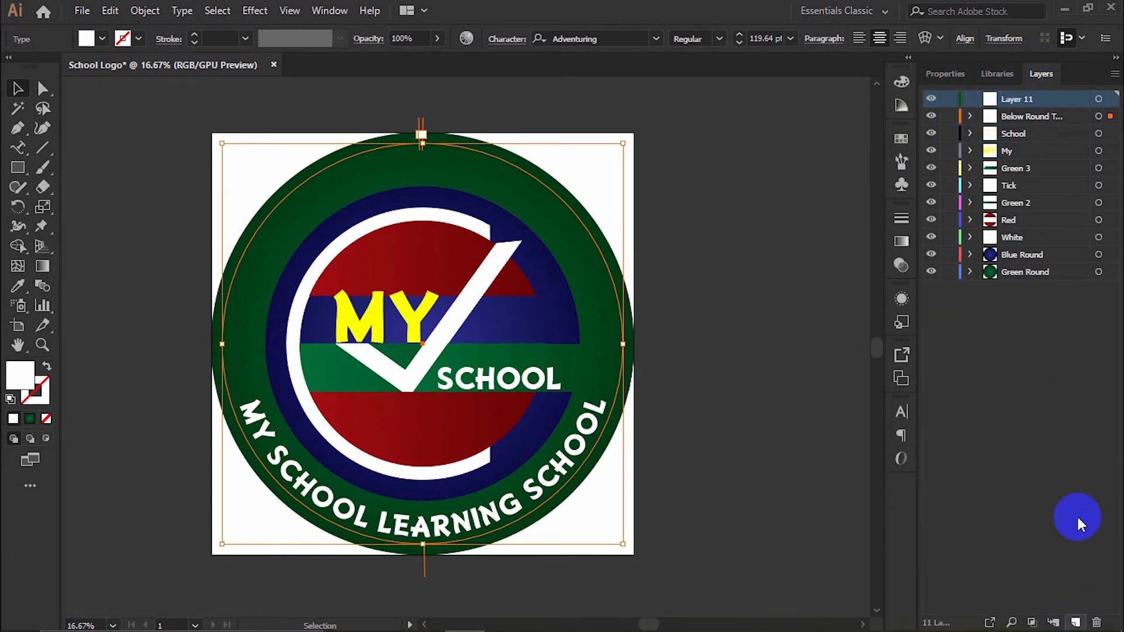
pyautogui.click(1026, 98)
pyautogui.write('Upper Te')
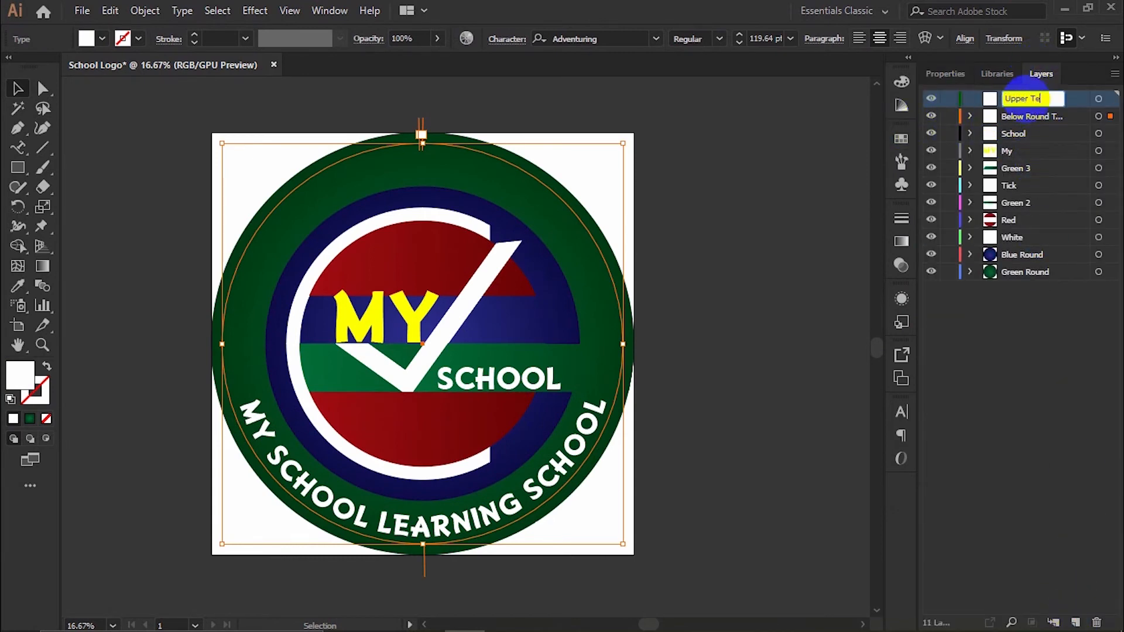
pyautogui.write('xt')
# Copy the circular text, paste it in place on the Upper Text layer and rotate the copy 180 degrees.
pyautogui.click(1005, 121)
pyautogui.click(595, 432)
pyautogui.hotkey('ctrl', 'c')
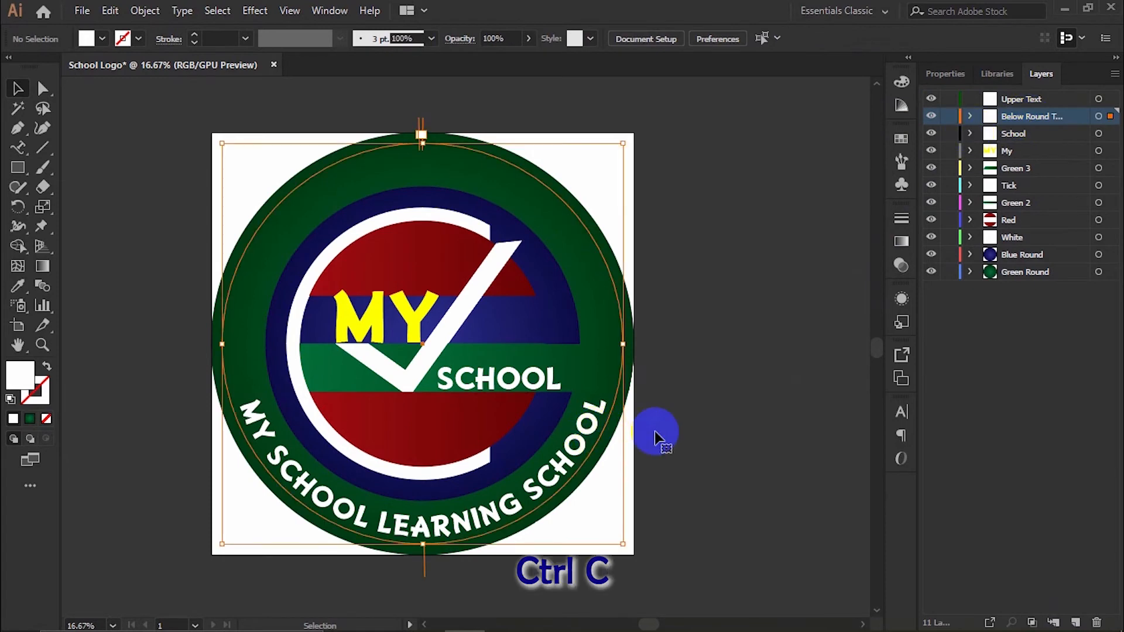
pyautogui.click(1024, 100)
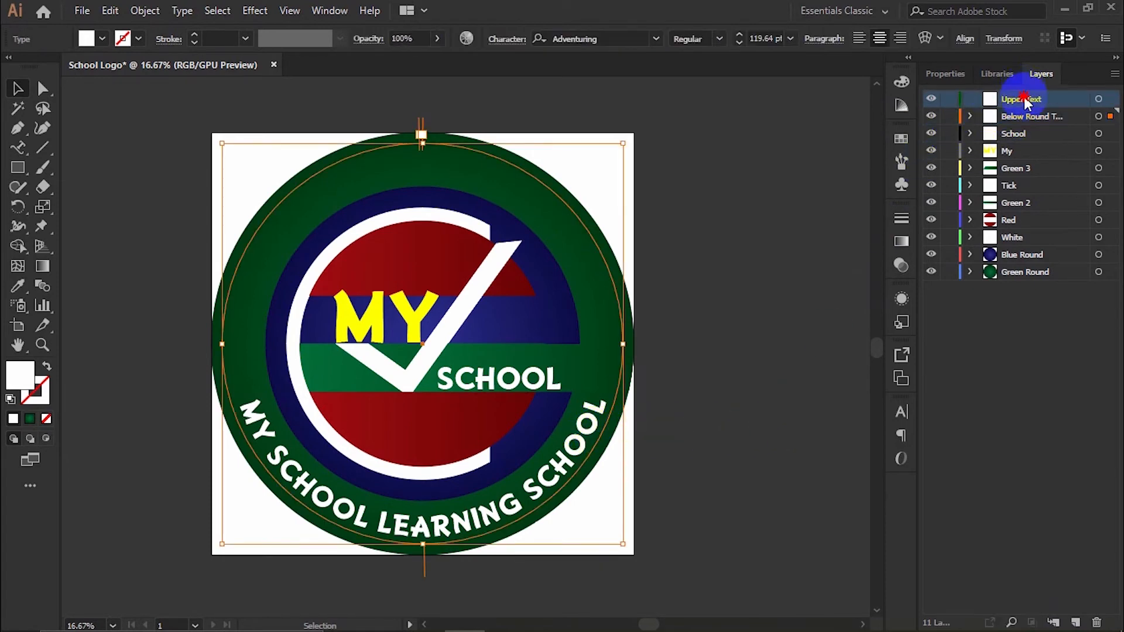
pyautogui.hotkey('ctrl', 'shift', 'v')
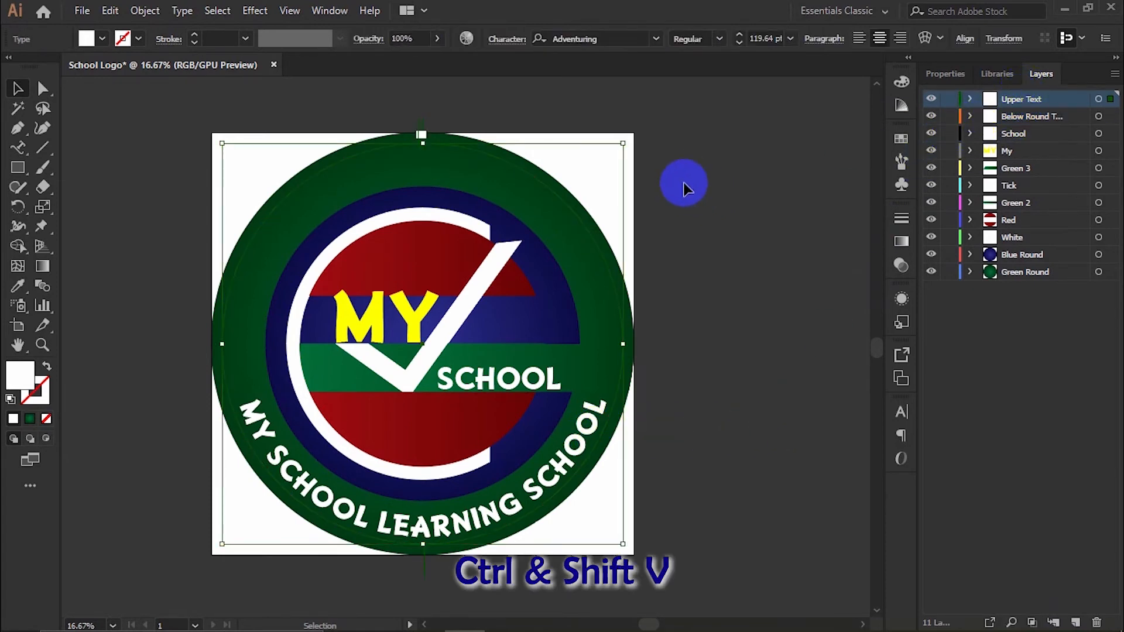
pyautogui.moveTo(626, 136); pyautogui.dragTo(252, 460)
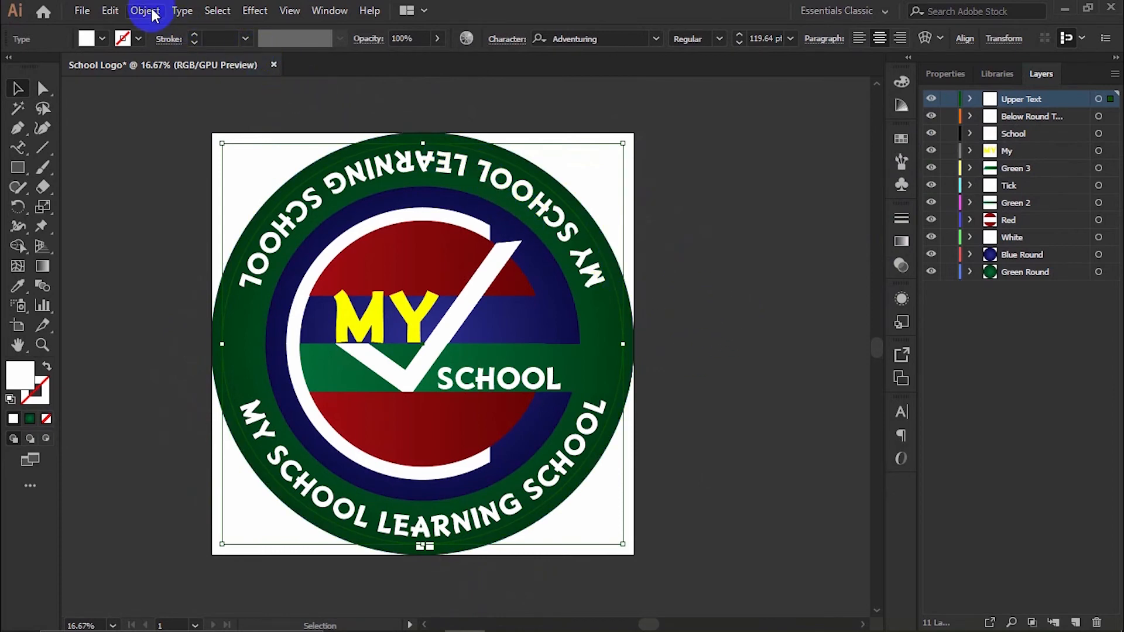
# Turn off Flip for the upper circular text and set its Align to Path to Ascender in Type on a Path Options.
pyautogui.click(182, 10)
pyautogui.moveTo(252, 168)
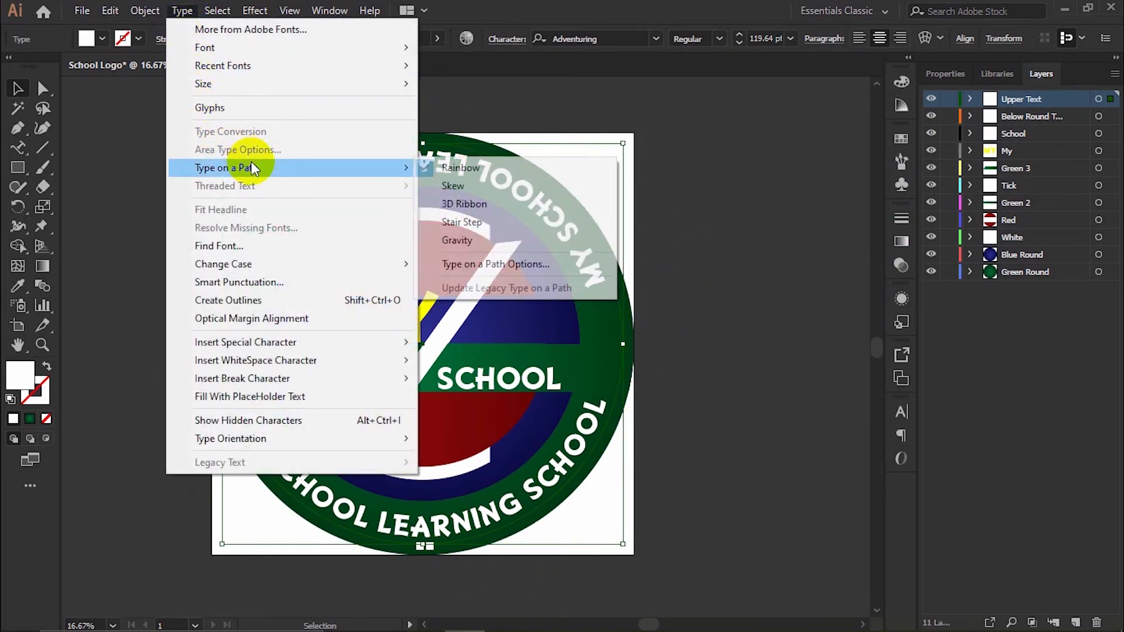
pyautogui.click(562, 269)
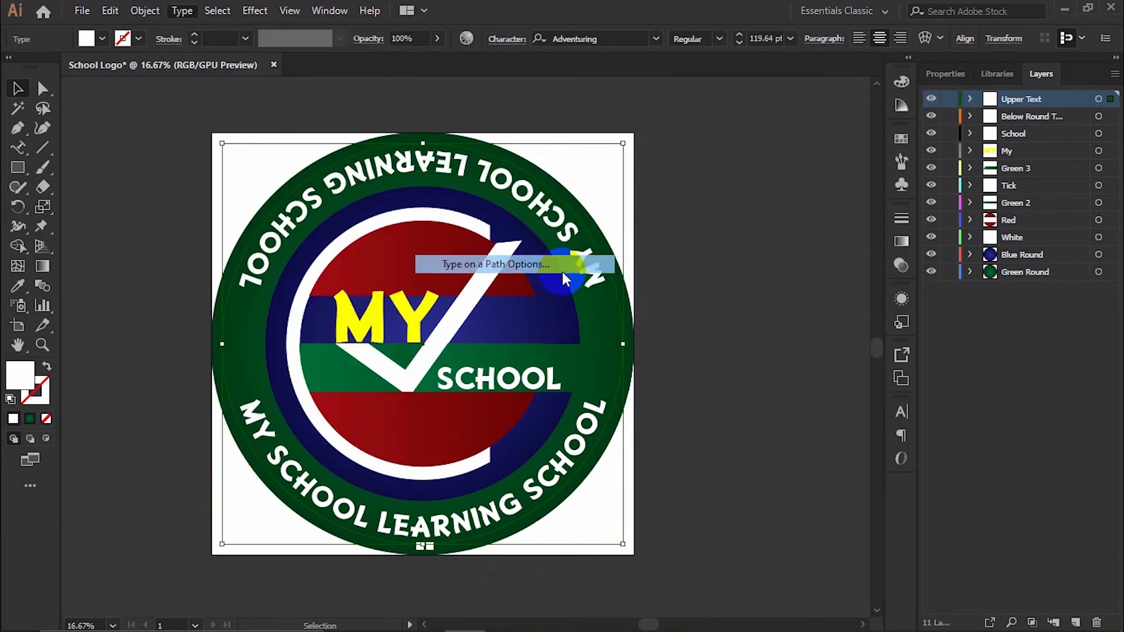
pyautogui.click(706, 273)
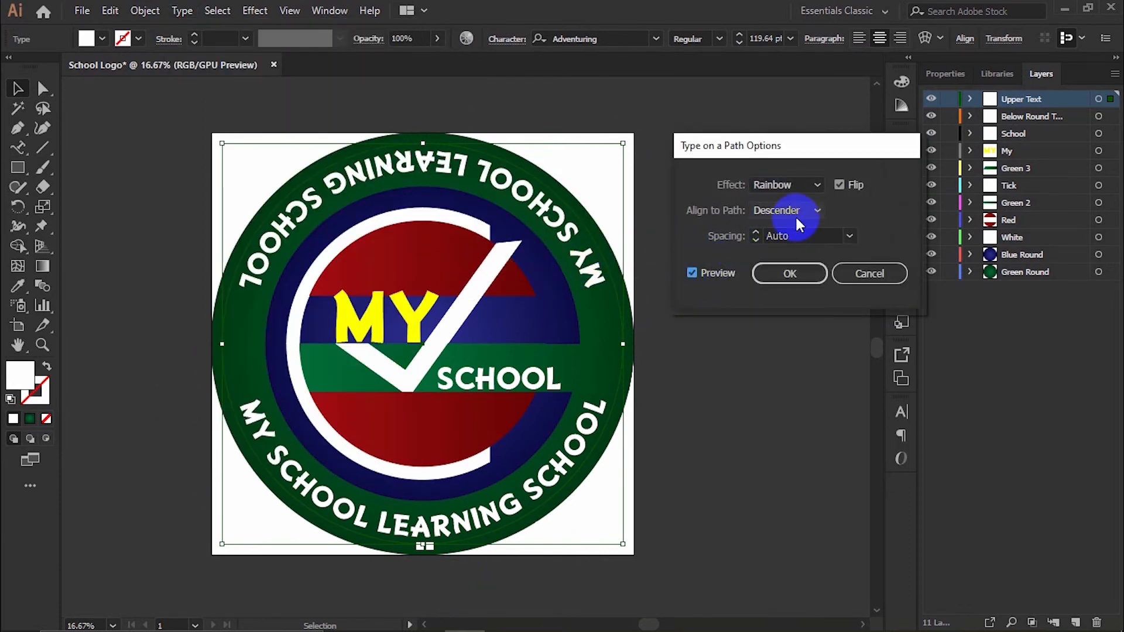
pyautogui.click(839, 184)
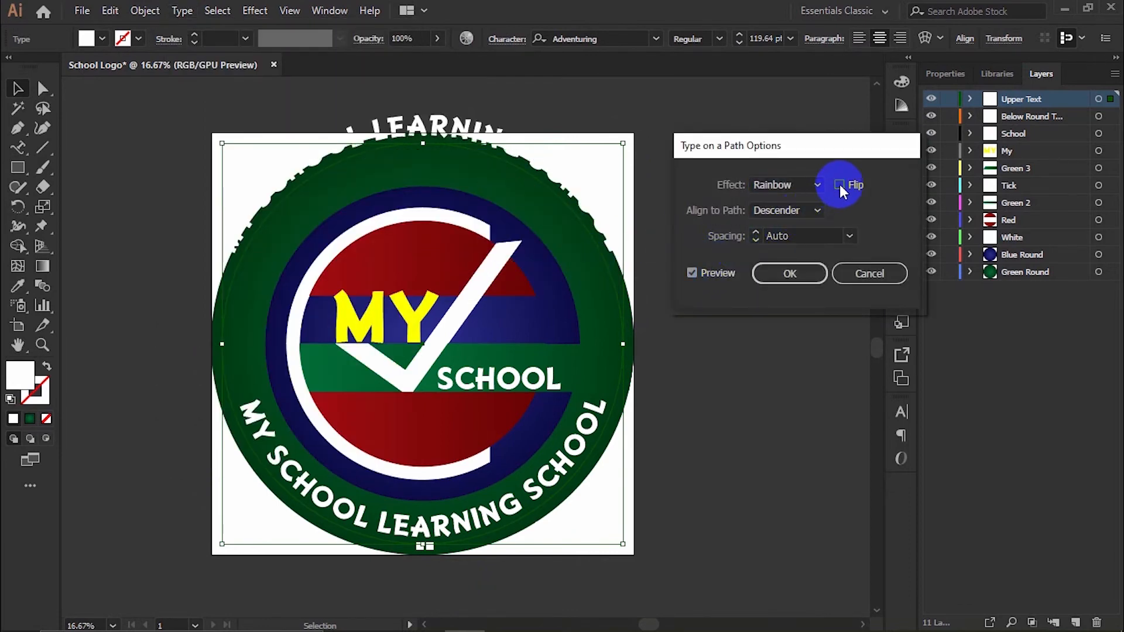
pyautogui.click(818, 210)
pyautogui.click(784, 228)
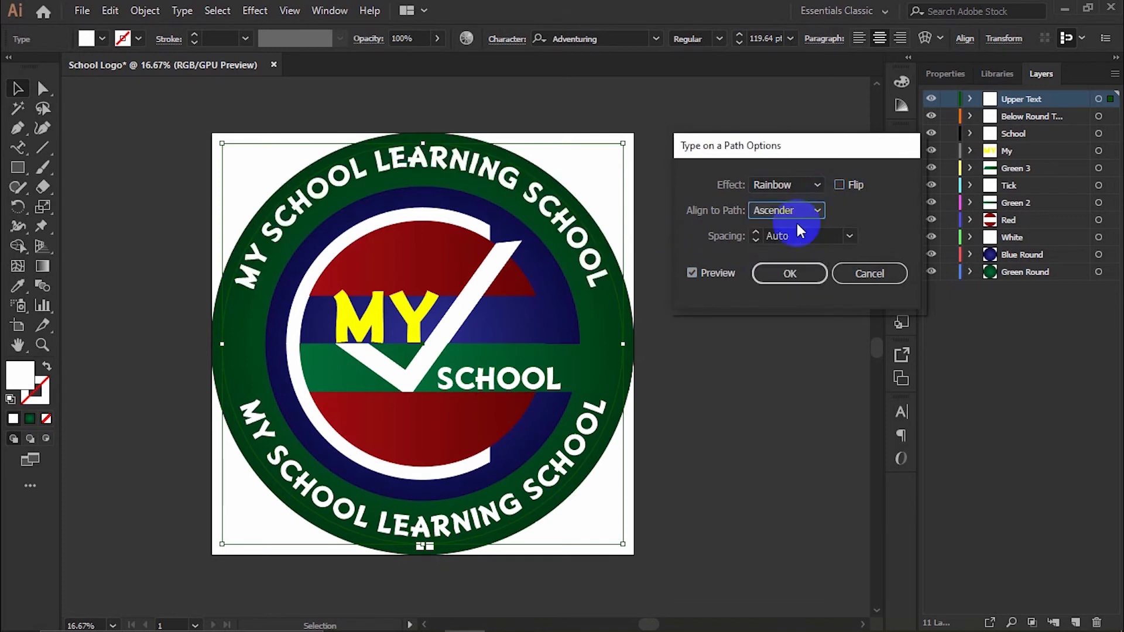
pyautogui.click(784, 271)
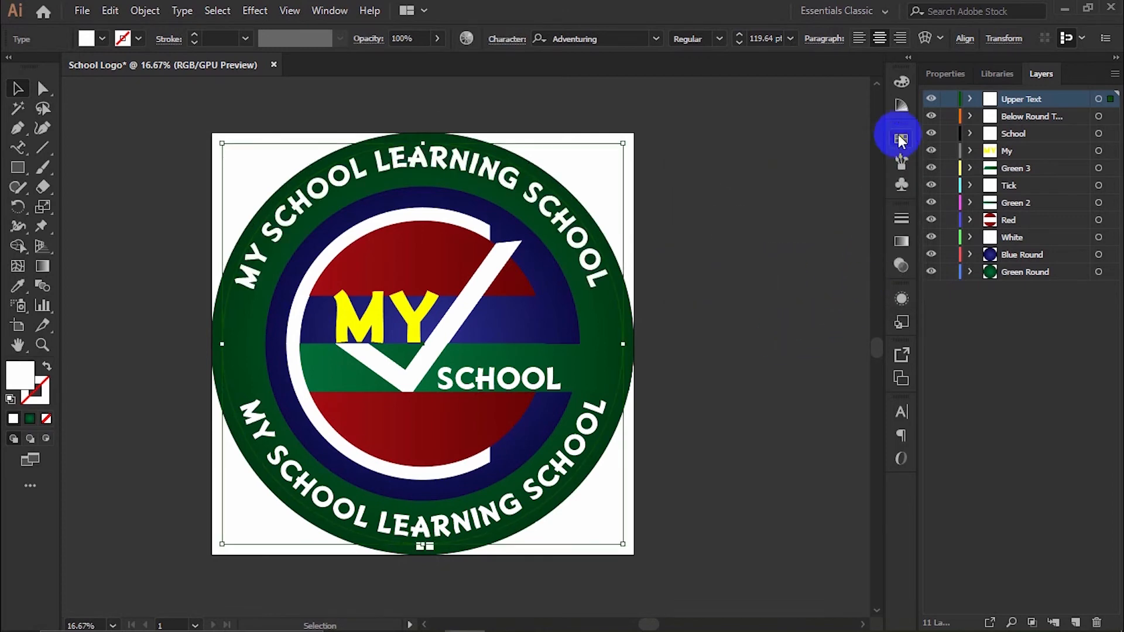
# Change the fill of the upper circular "MY SCHOOL LEARNING SCHOOL" text to yellow and deselect it.
pyautogui.click(925, 74)
pyautogui.click(933, 254)
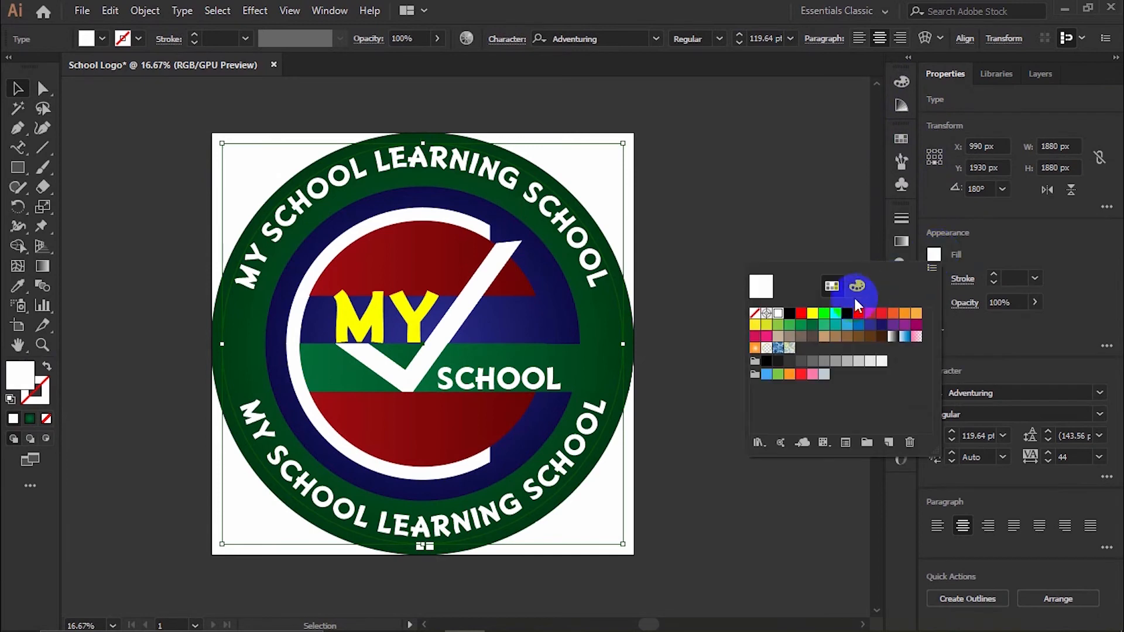
pyautogui.click(814, 316)
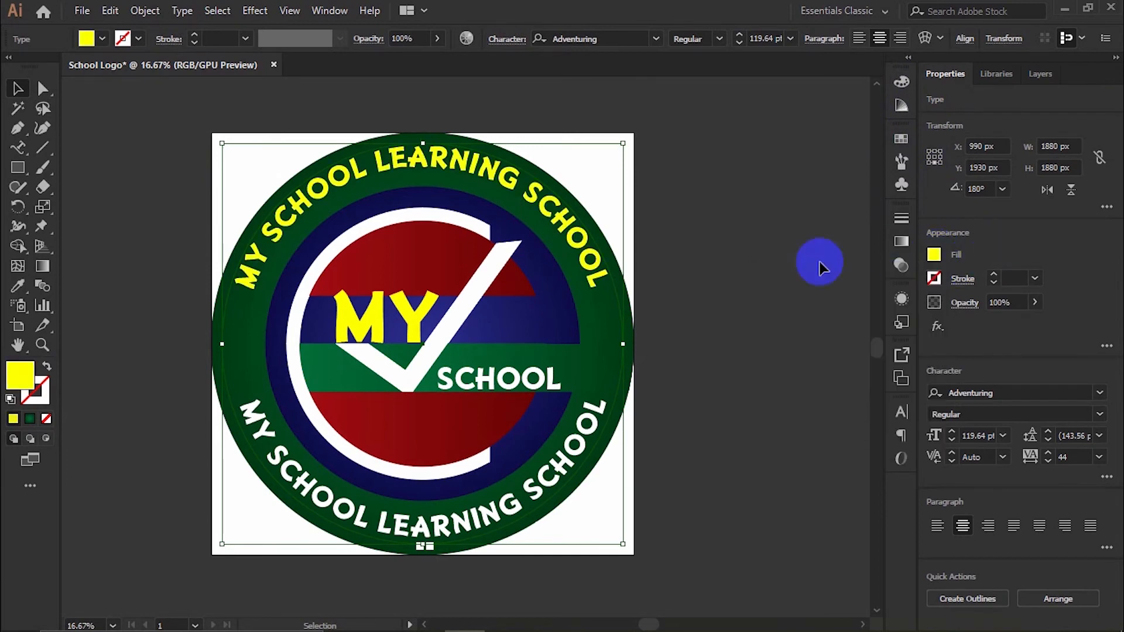
pyautogui.hotkey('ctrl', 'h')
pyautogui.click(790, 269)
# Add a new layer above the Upper Text layer and enter a name starting with "St".
pyautogui.click(1039, 74)
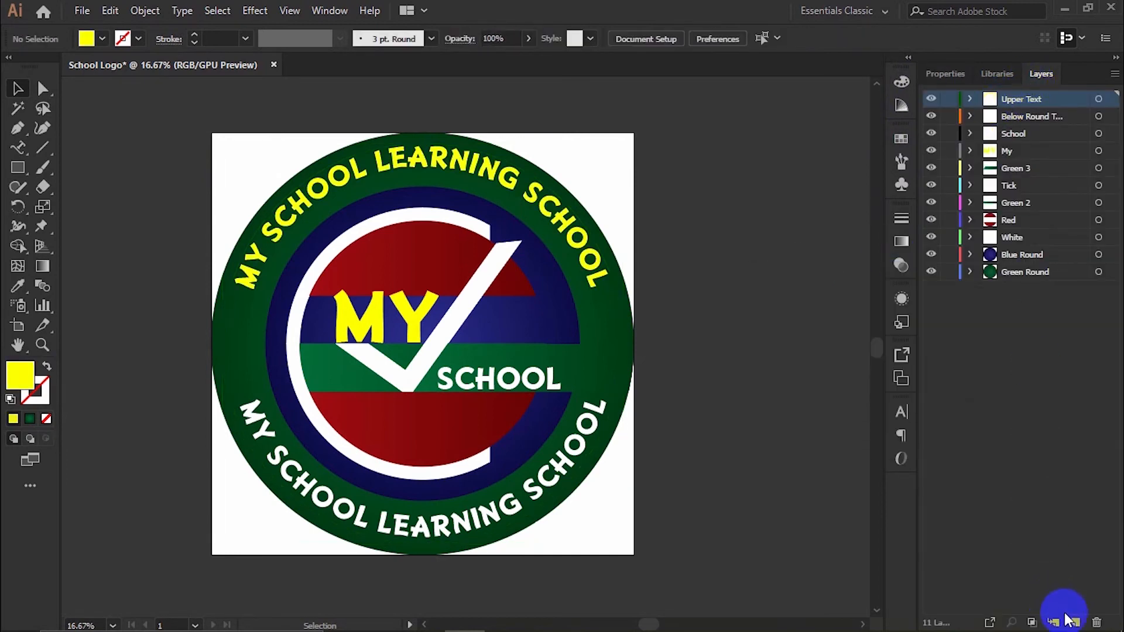
pyautogui.click(1075, 622)
pyautogui.doubleClick(1017, 100)
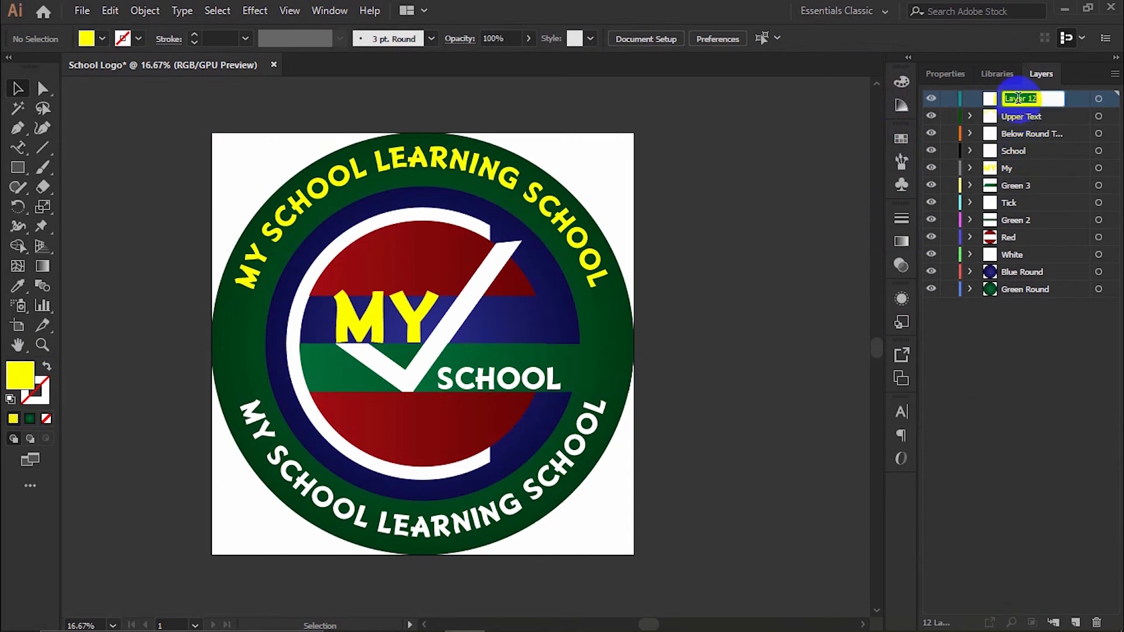
pyautogui.write('St')
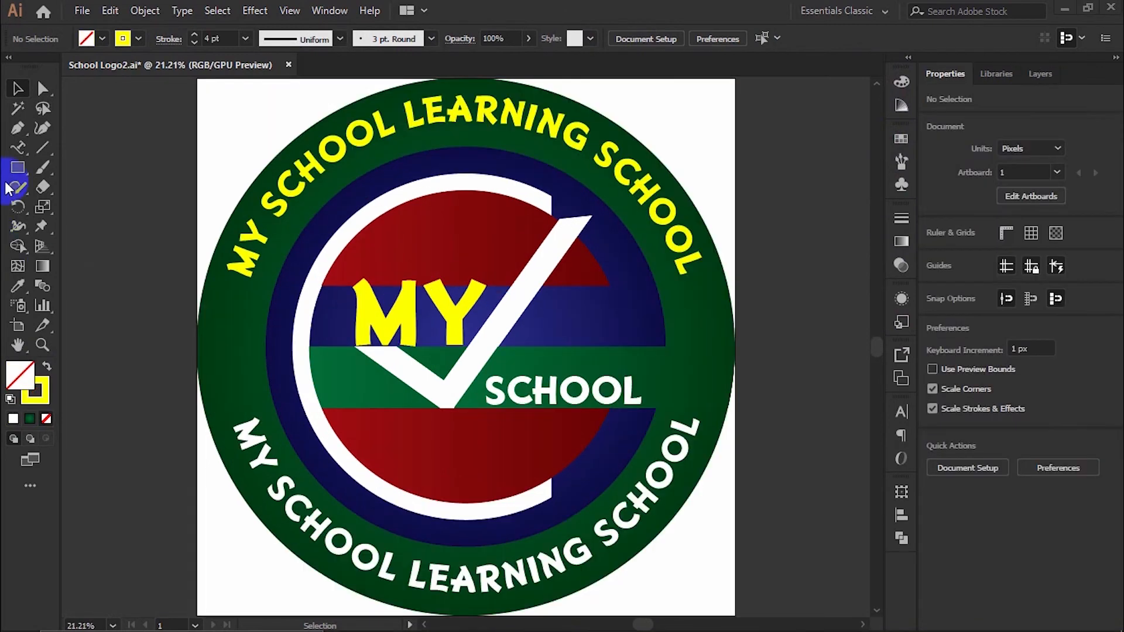
# Draw an unfilled circle with a yellow outline, about 1147 px in diameter, on the empty canvas beside the logo artboard.
pyautogui.click(17, 169)
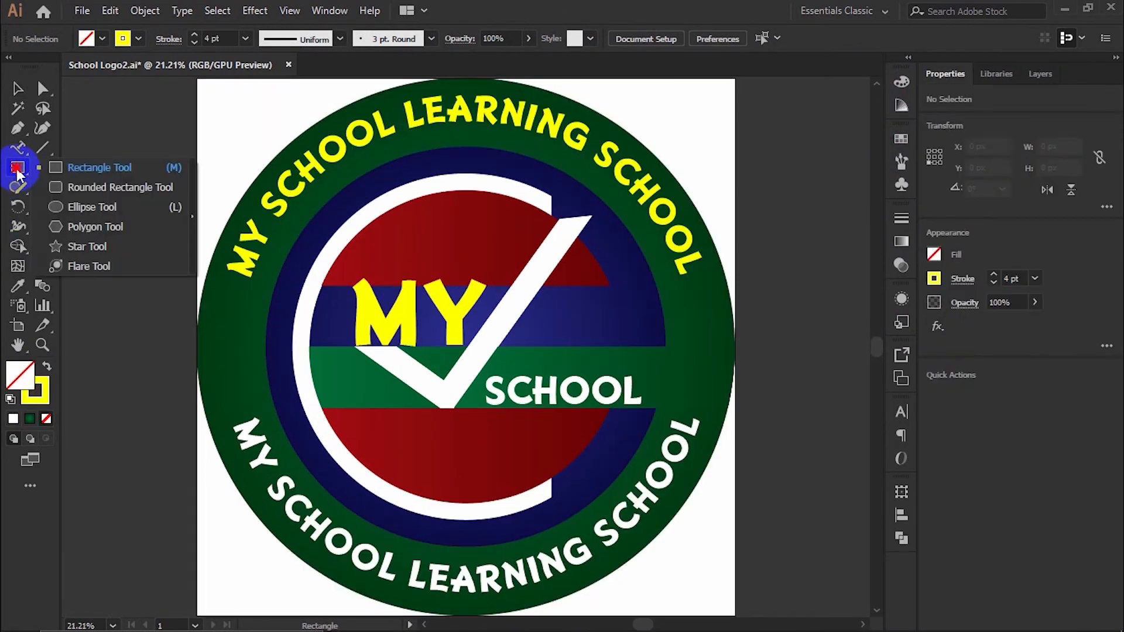
pyautogui.click(78, 207)
pyautogui.scroll(-2, 477, 234)
pyautogui.scroll(3, 524, 228)
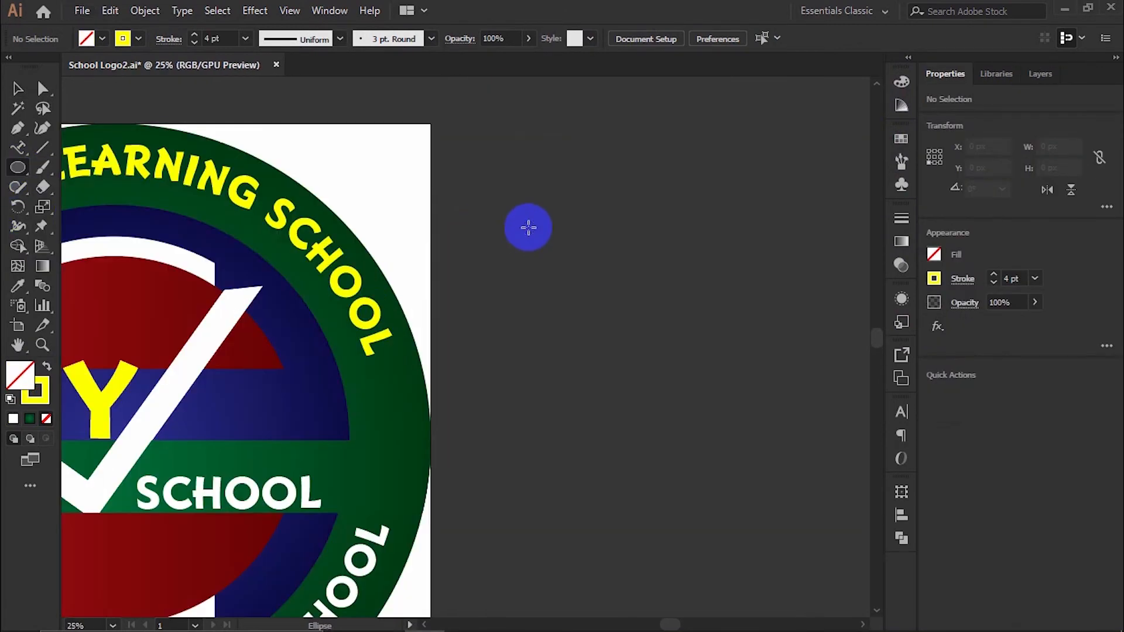
pyautogui.moveTo(509, 169); pyautogui.dragTo(798, 535)
pyautogui.scroll(-1, 494, 400)
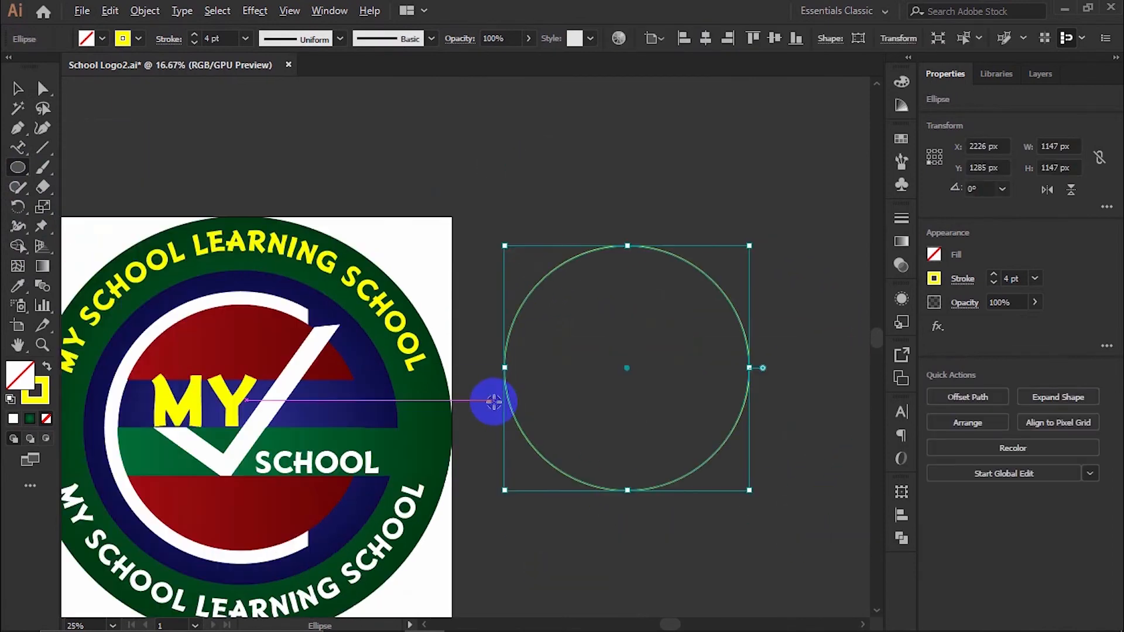
# Duplicate the circle to its right and above it, offsetting each copy by about half the circle's diameter.
pyautogui.click(18, 91)
pyautogui.moveTo(570, 266); pyautogui.dragTo(690, 282)
pyautogui.hscroll(1, 706, 489)
pyautogui.moveTo(691, 490); pyautogui.dragTo(569, 368)
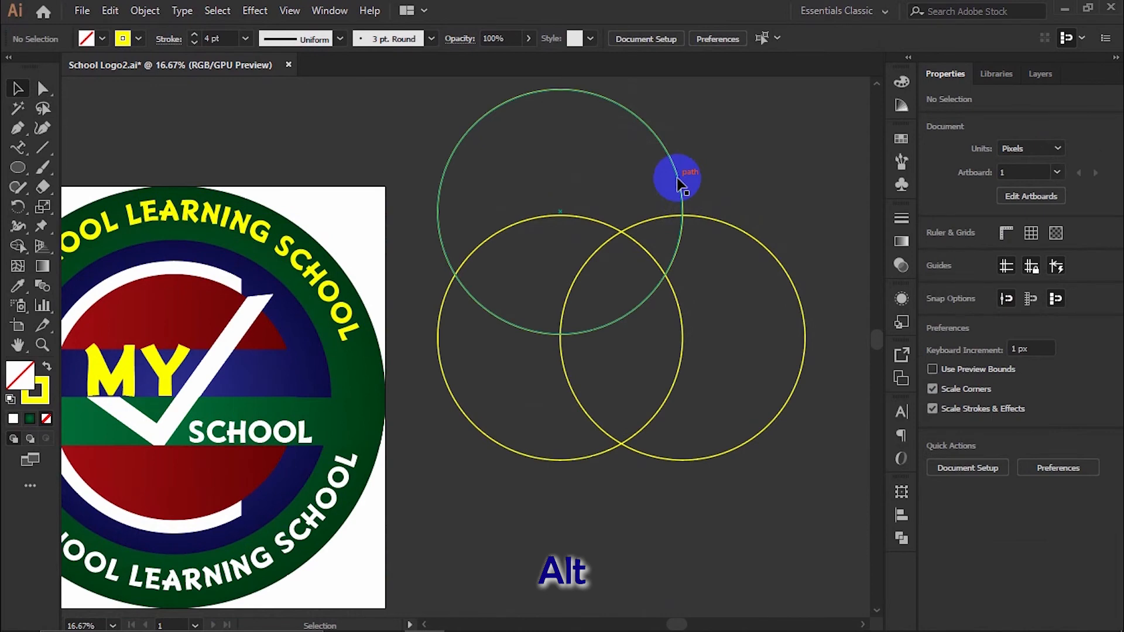
# Duplicate the upper circle downward and the right circle leftward so the copies meet their counterparts at the middle circle's centre.
pyautogui.click(677, 177)
pyautogui.moveTo(558, 91); pyautogui.dragTo(560, 329)
pyautogui.hscroll(-1, 584, 334)
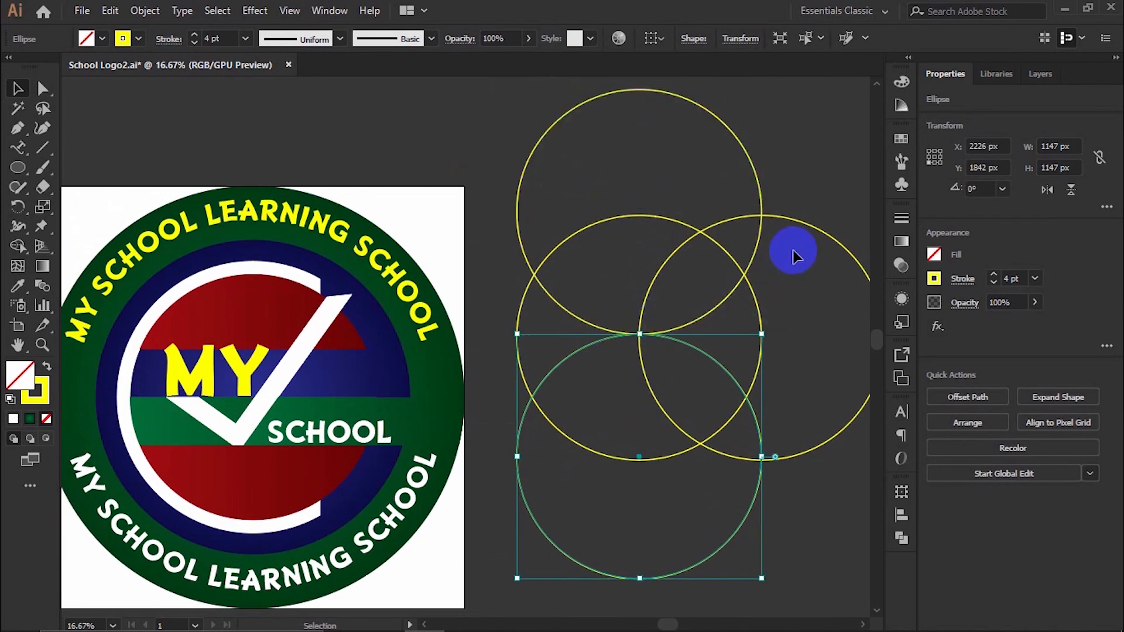
pyautogui.click(800, 227)
pyautogui.hscroll(1, 805, 246)
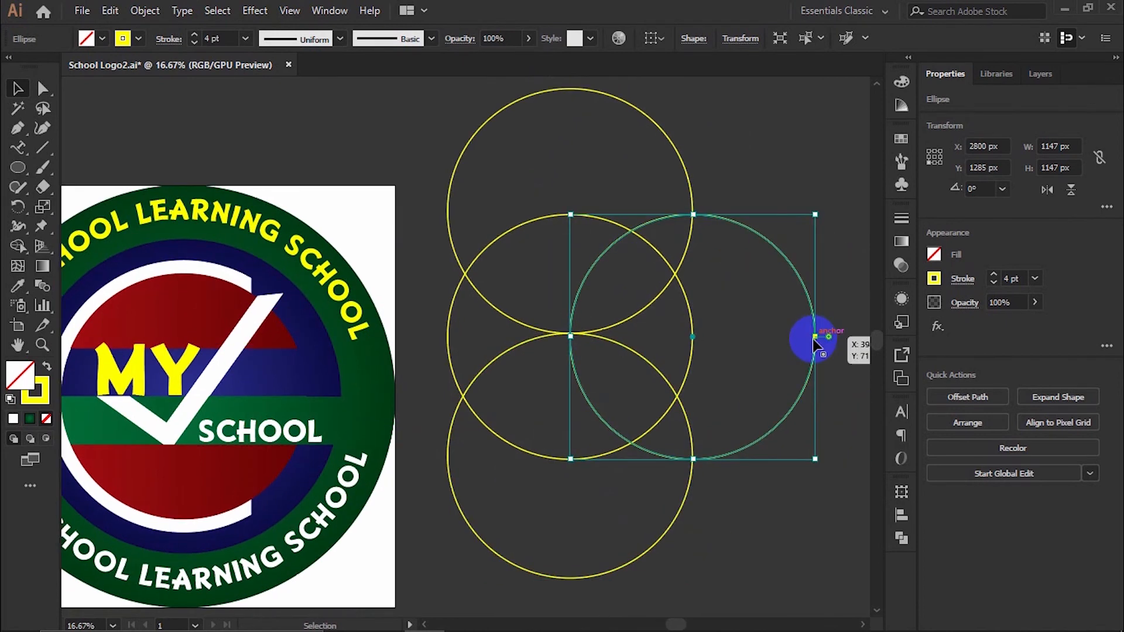
pyautogui.moveTo(814, 337); pyautogui.dragTo(564, 333)
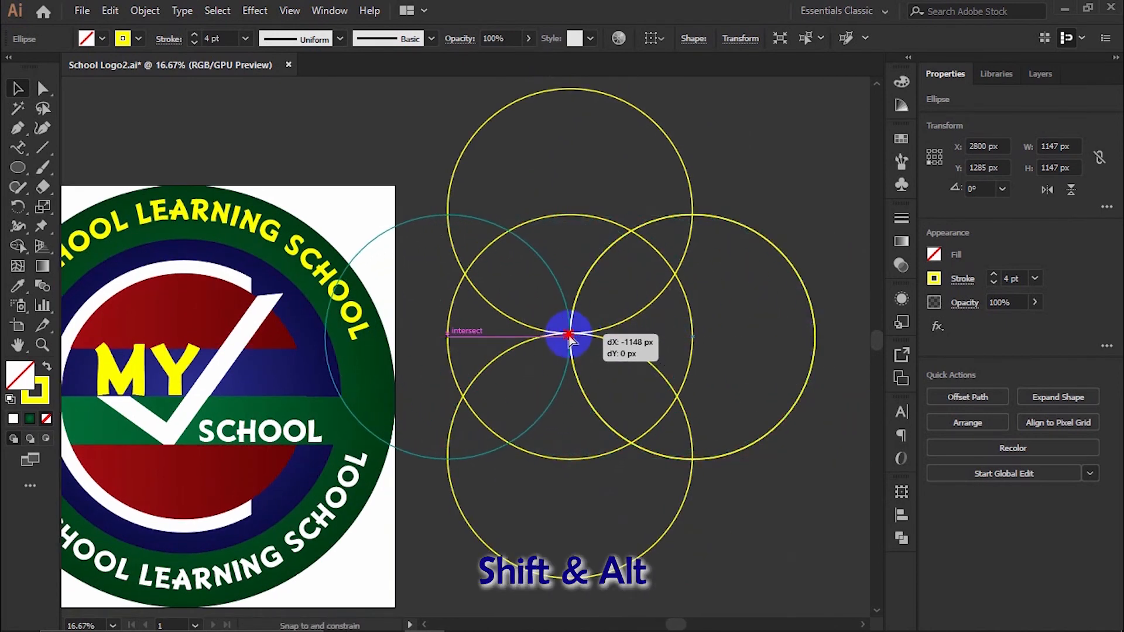
pyautogui.scroll(-1, 564, 334)
pyautogui.click(785, 205)
# Intersect the upper circle with the right one and the left circle with the lower one to form two diagonal petals.
pyautogui.scroll(1, 721, 251)
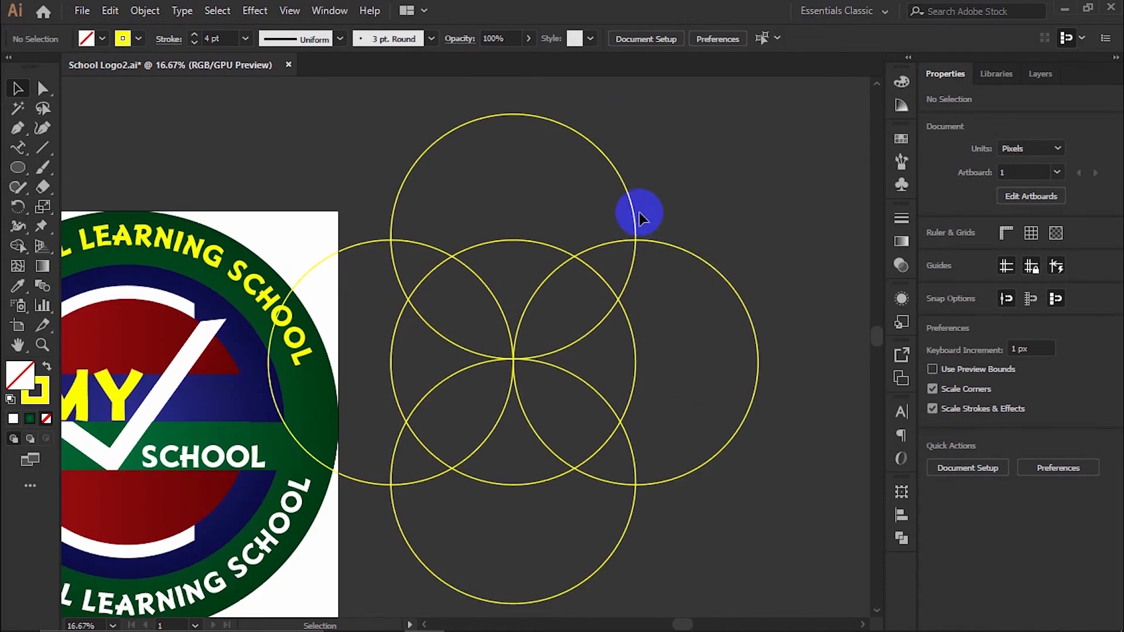
pyautogui.moveTo(653, 147); pyautogui.dragTo(630, 270)
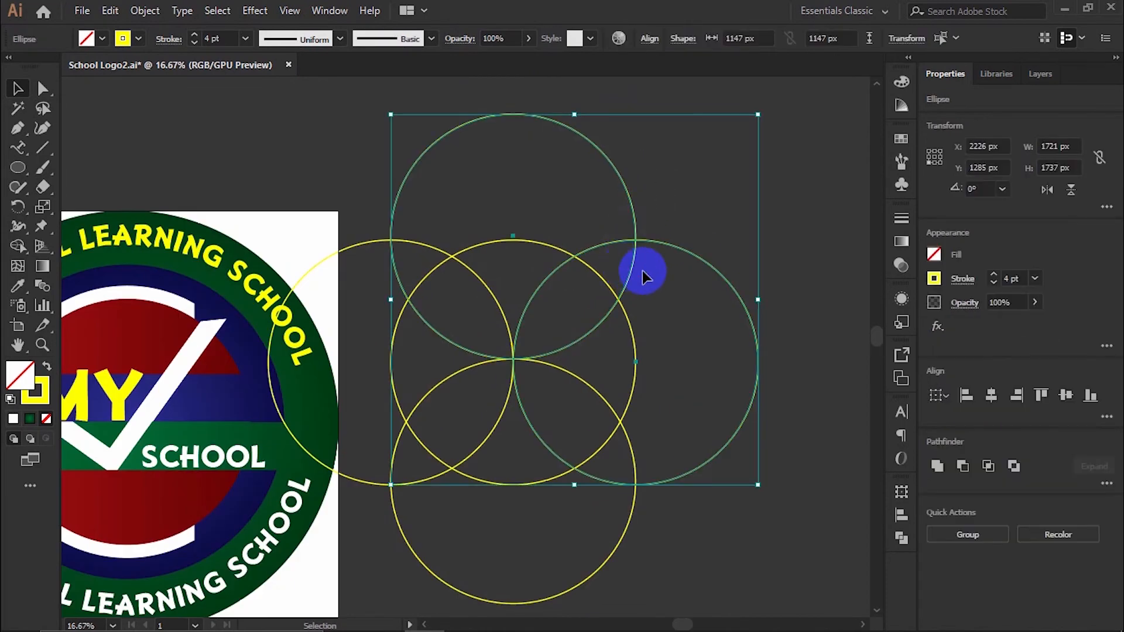
pyautogui.click(988, 467)
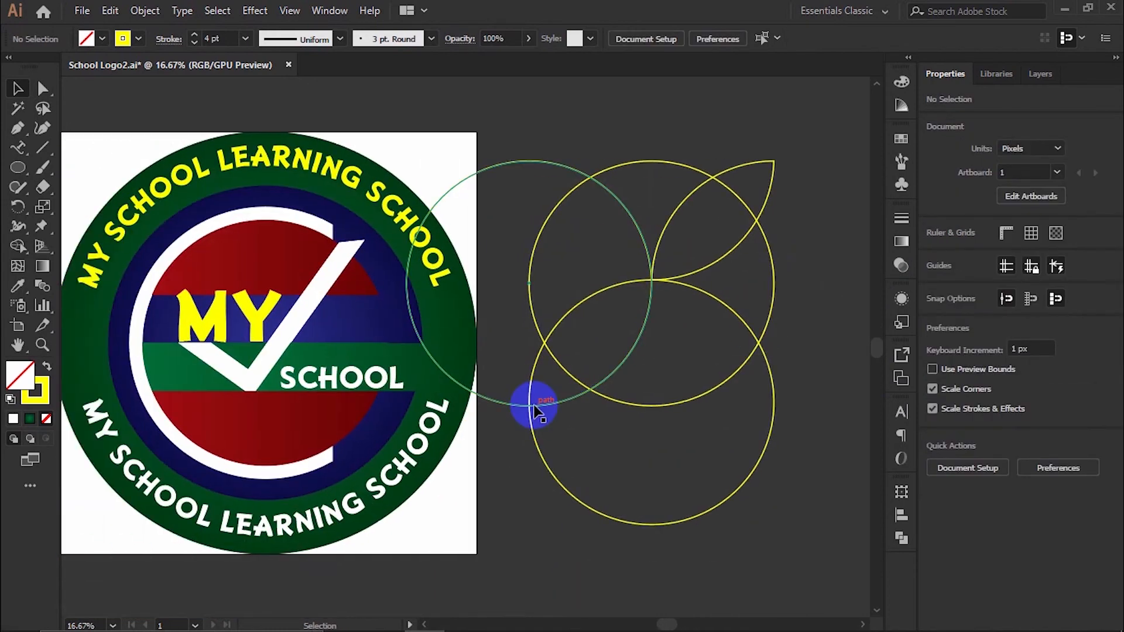
pyautogui.click(531, 406)
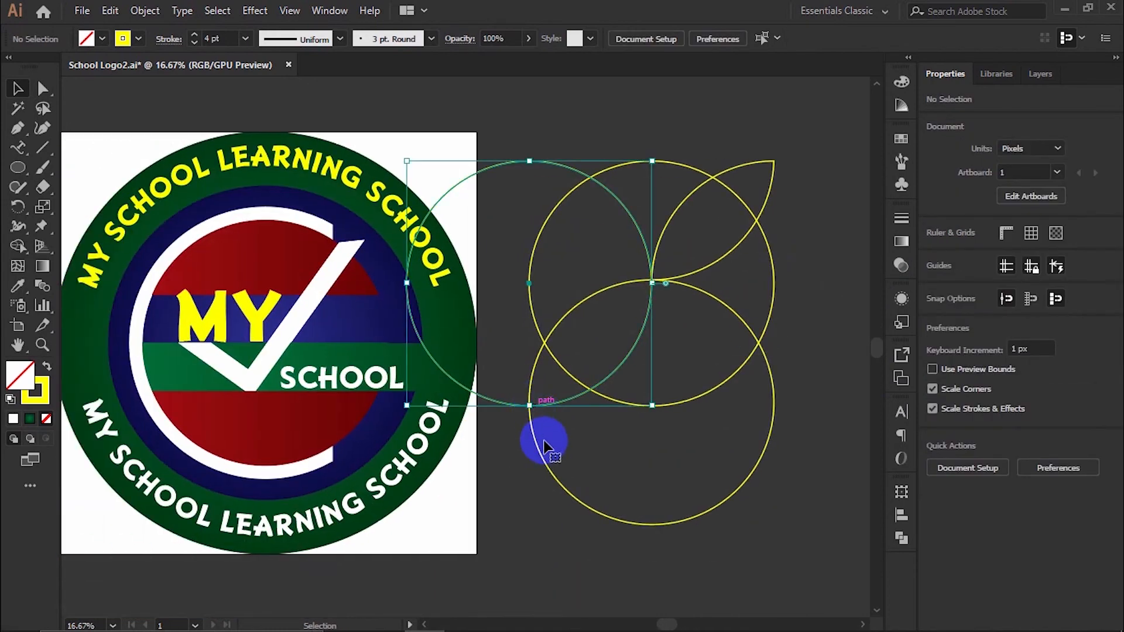
pyautogui.keyDown('shift'); pyautogui.click(539, 452); pyautogui.keyUp('shift')
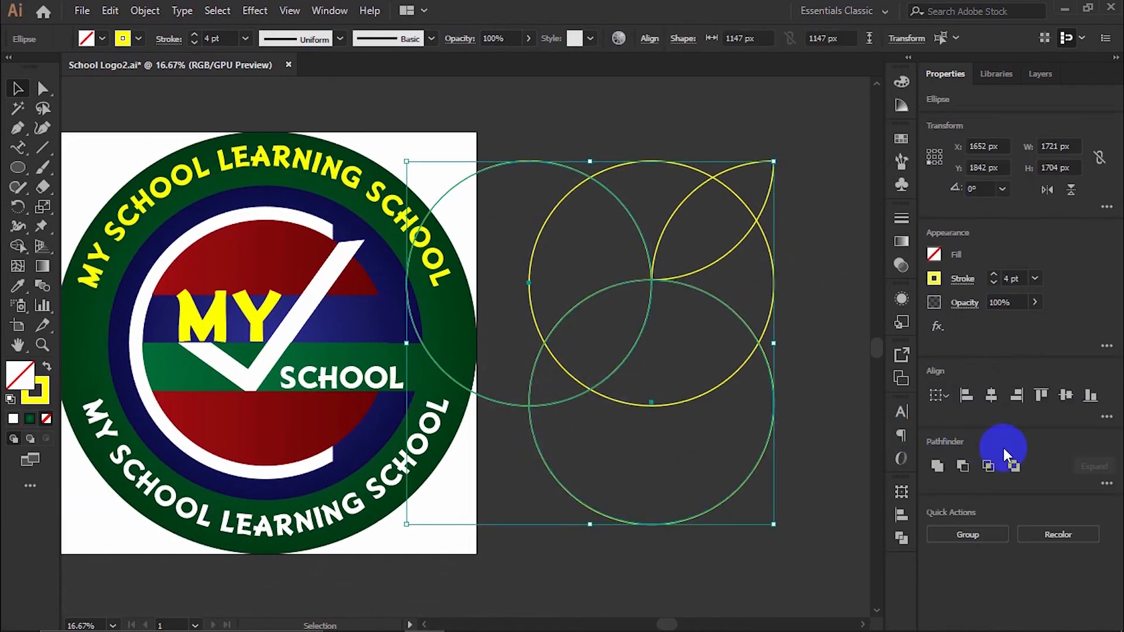
pyautogui.click(995, 467)
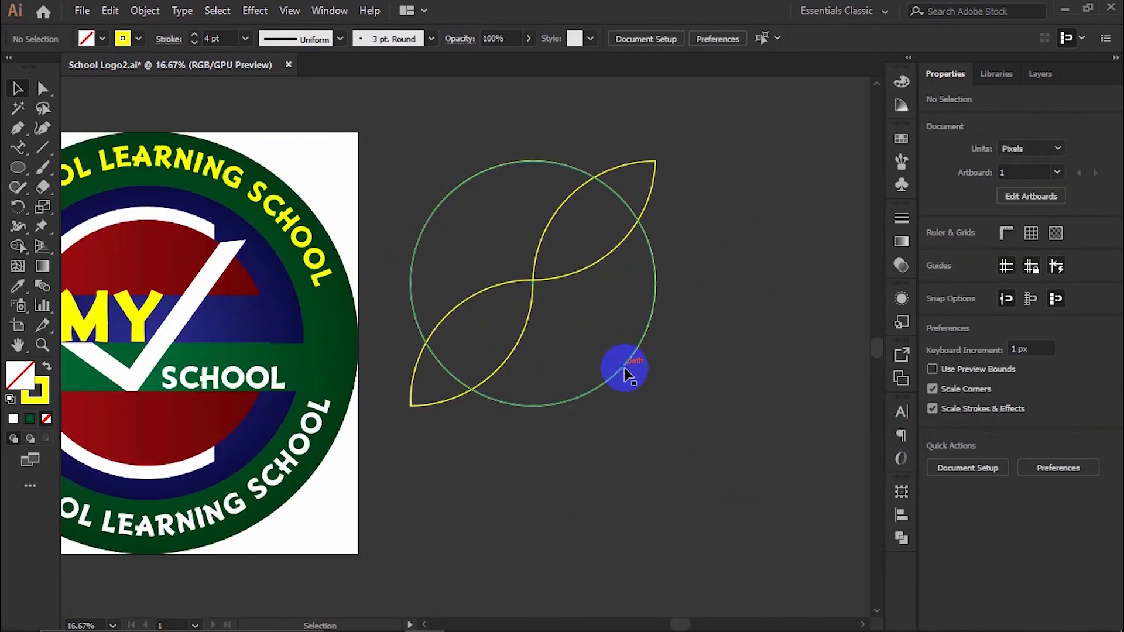
# Surround the remaining circle with four copies on its right, lower, upper and left sides, each passing through its centre.
pyautogui.click(612, 348)
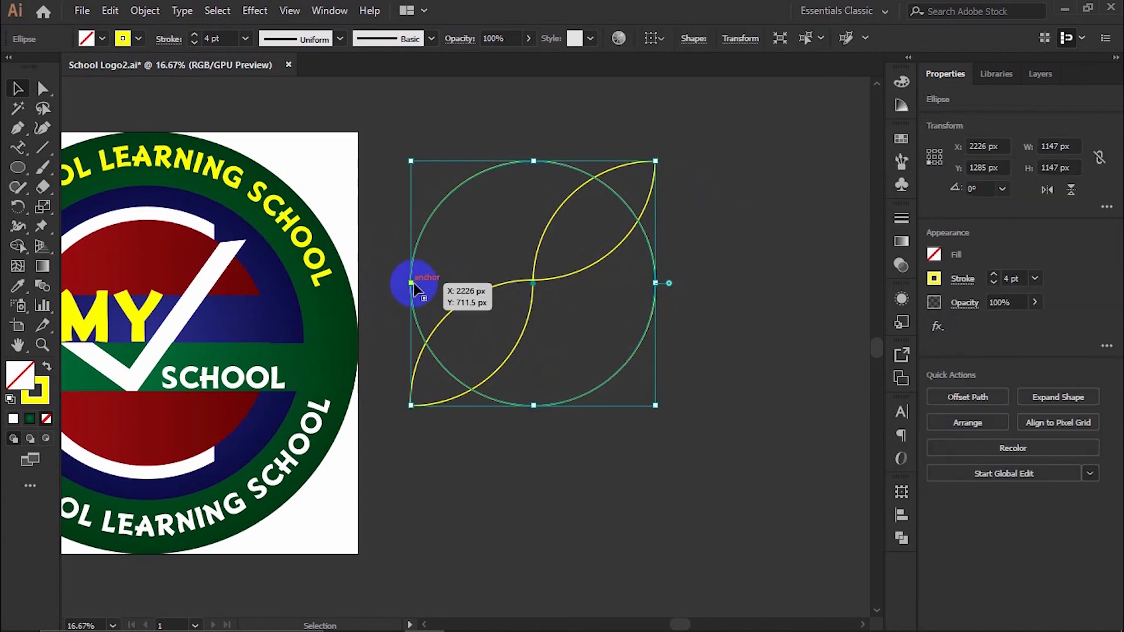
pyautogui.moveTo(413, 282); pyautogui.dragTo(536, 283)
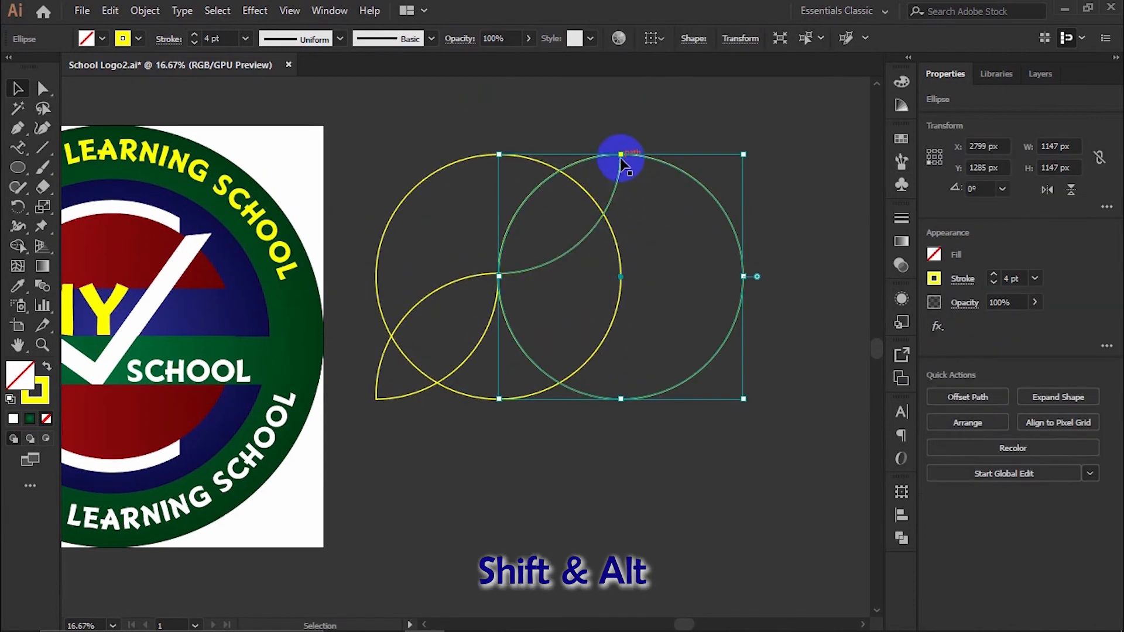
pyautogui.moveTo(620, 155); pyautogui.dragTo(496, 272)
pyautogui.hscroll(-1, 556, 321)
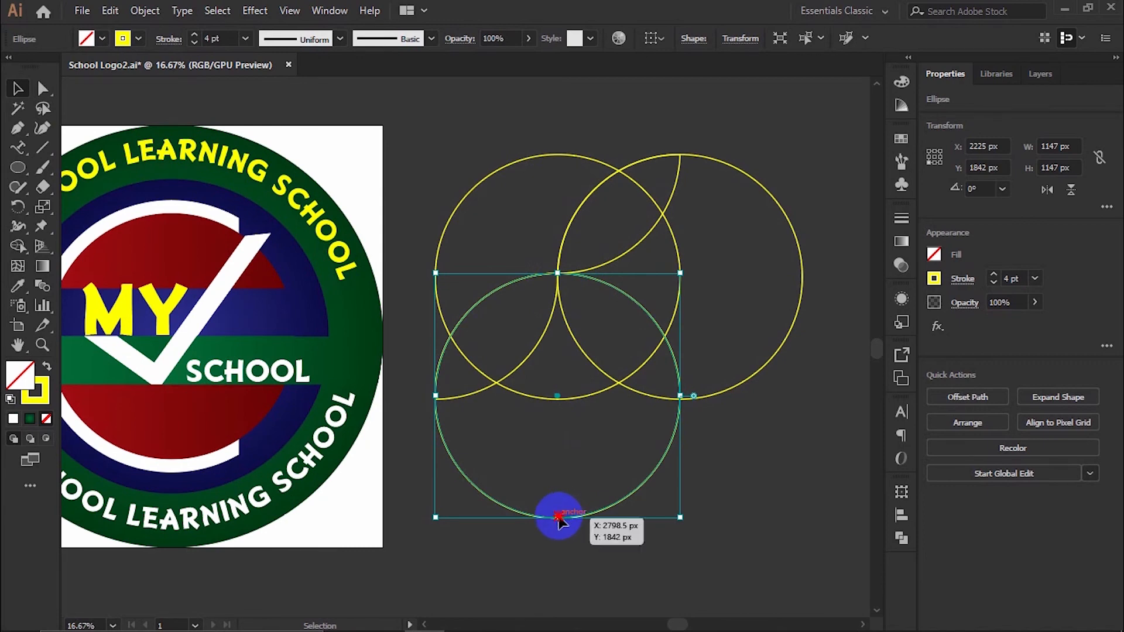
pyautogui.moveTo(557, 518); pyautogui.dragTo(557, 272)
pyautogui.hscroll(-1, 772, 310)
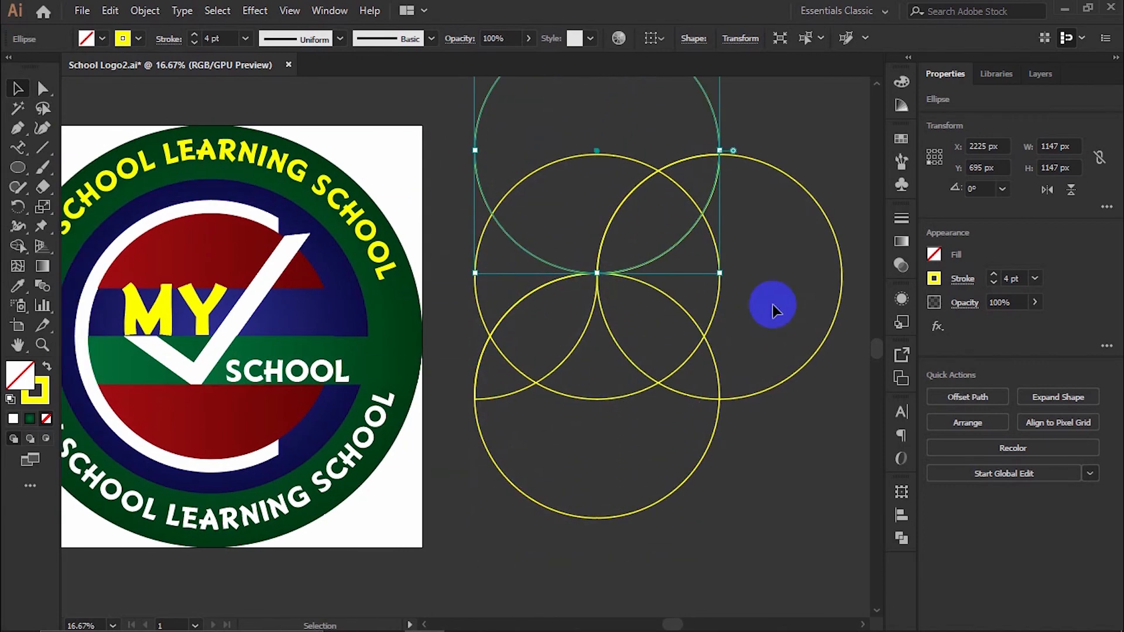
pyautogui.moveTo(841, 272); pyautogui.dragTo(595, 271)
pyautogui.scroll(-1, 542, 331)
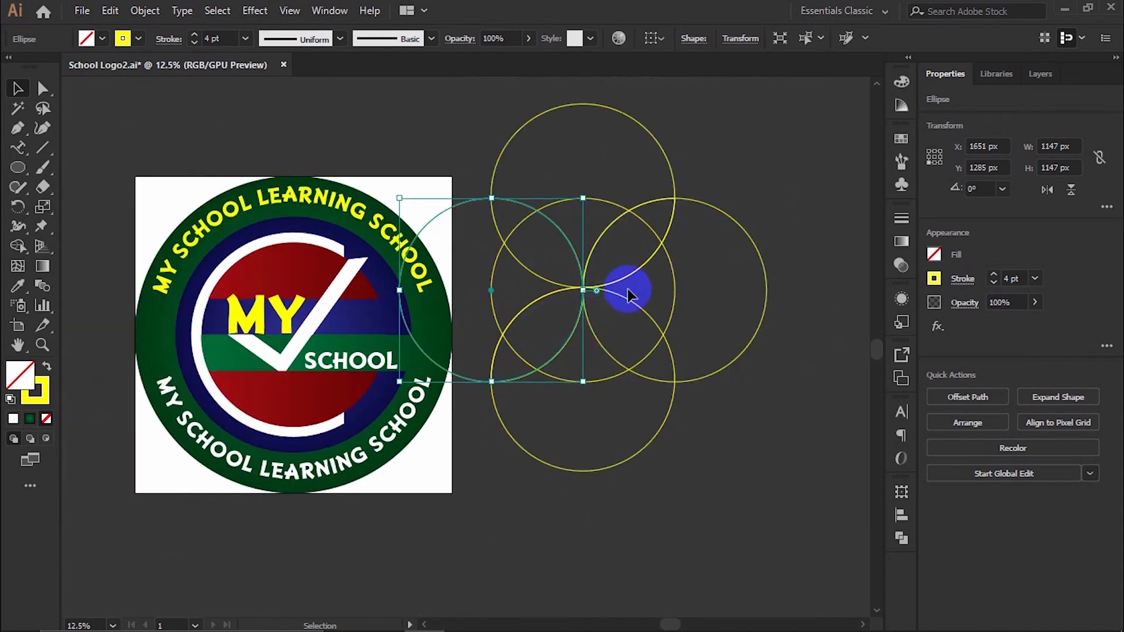
# Intersect the right circle with the lower one and the upper circle with the left one to form the other two petals.
pyautogui.moveTo(776, 438); pyautogui.dragTo(658, 378)
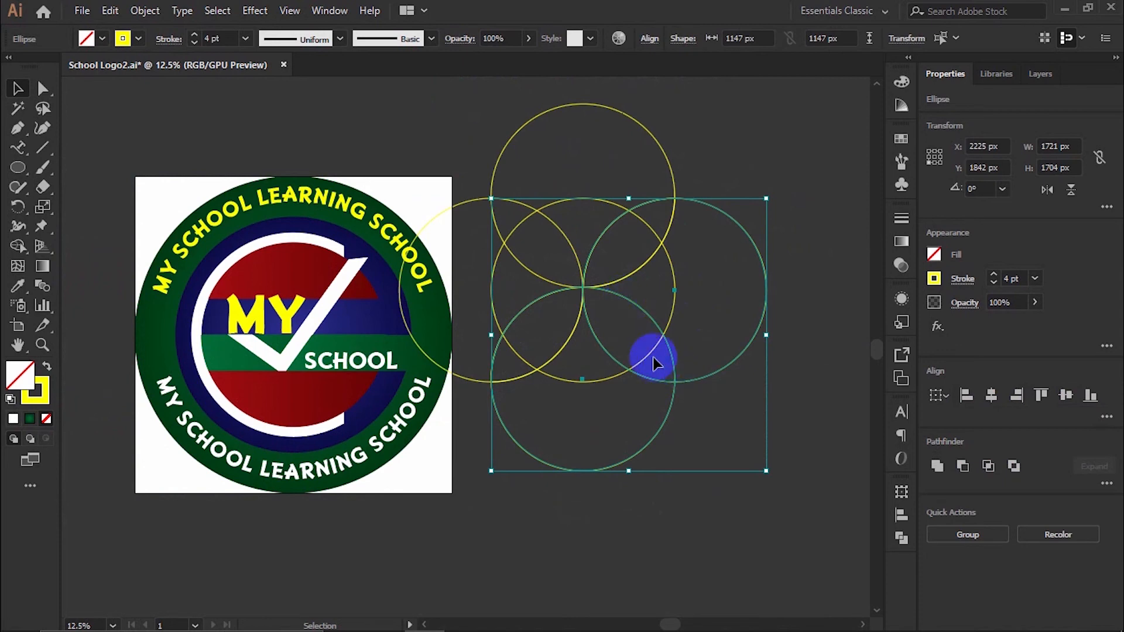
pyautogui.click(988, 465)
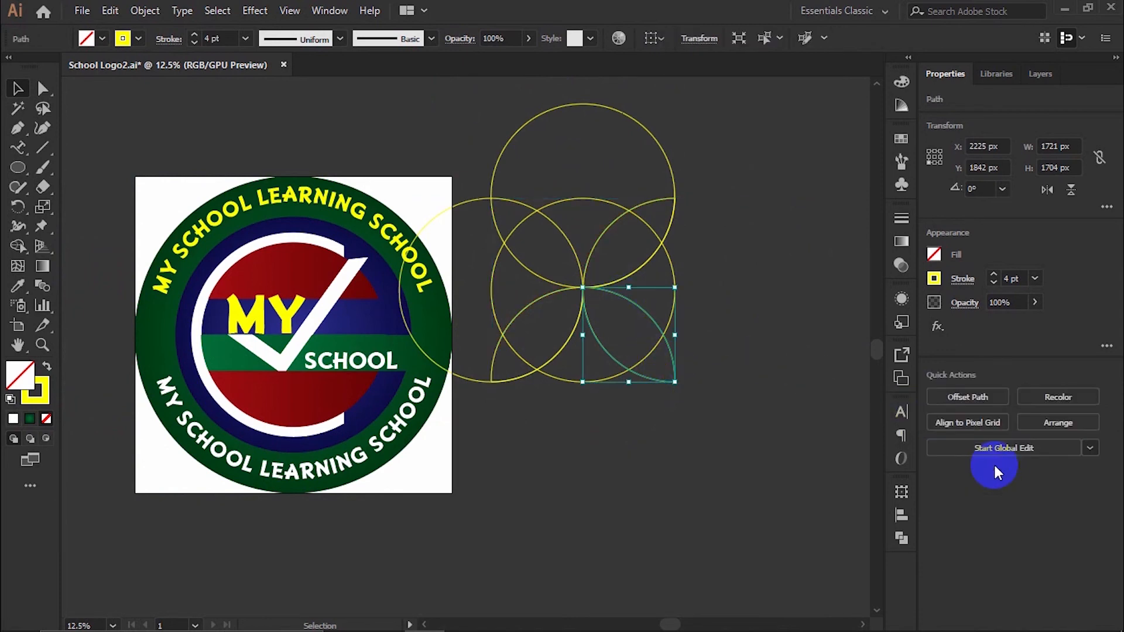
pyautogui.click(808, 385)
pyautogui.moveTo(464, 150); pyautogui.dragTo(508, 231)
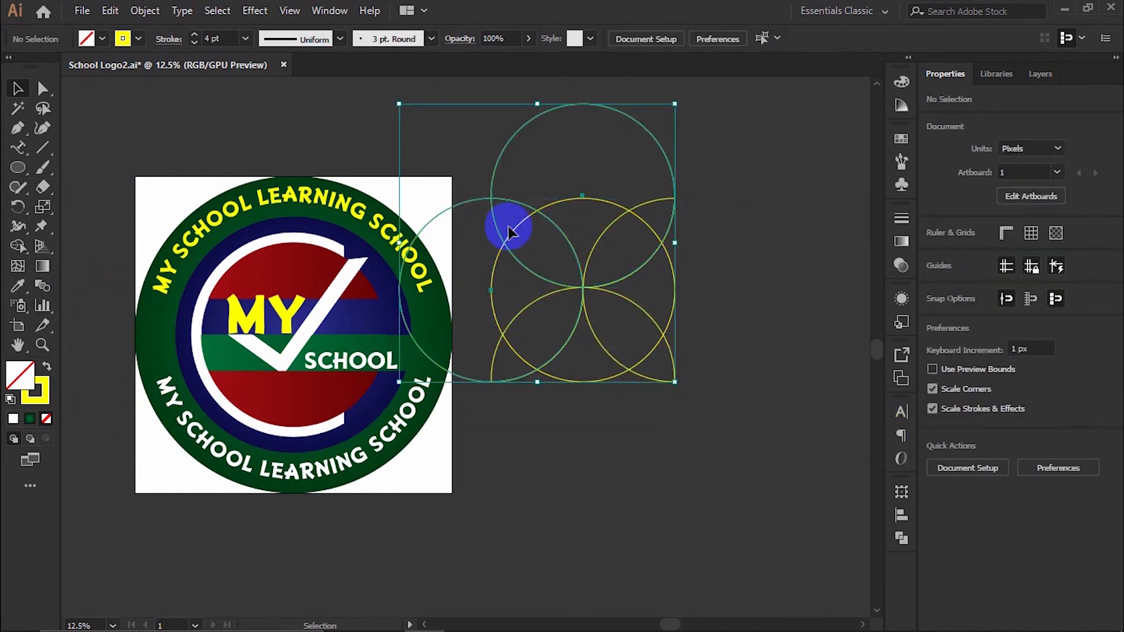
pyautogui.click(991, 469)
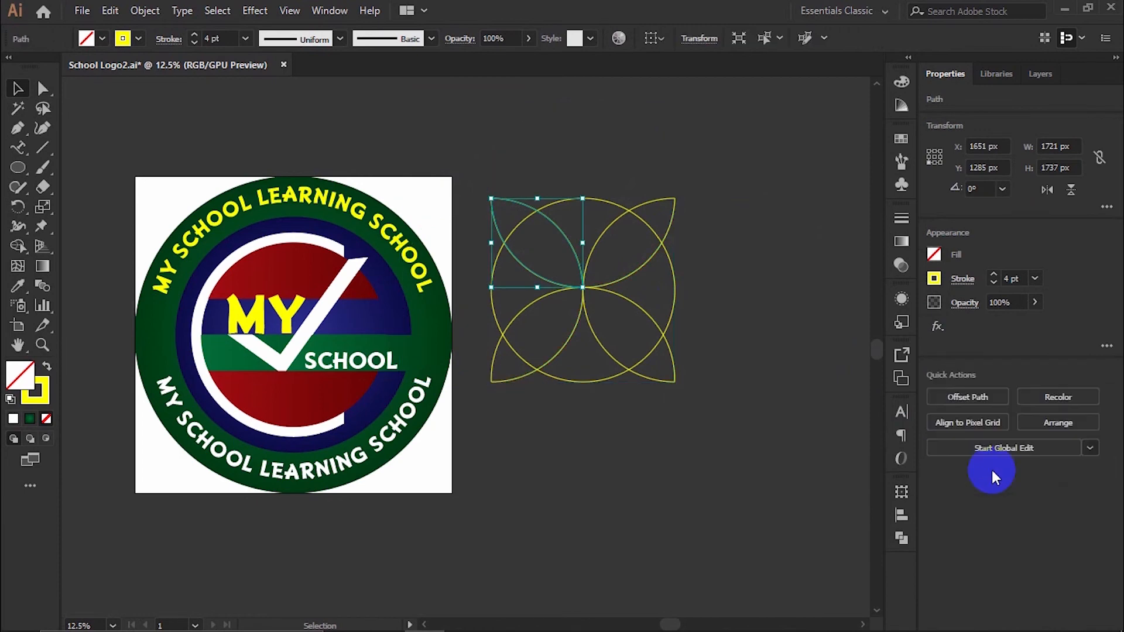
# Move the middle circle away from the four petals and delete it.
pyautogui.click(728, 313)
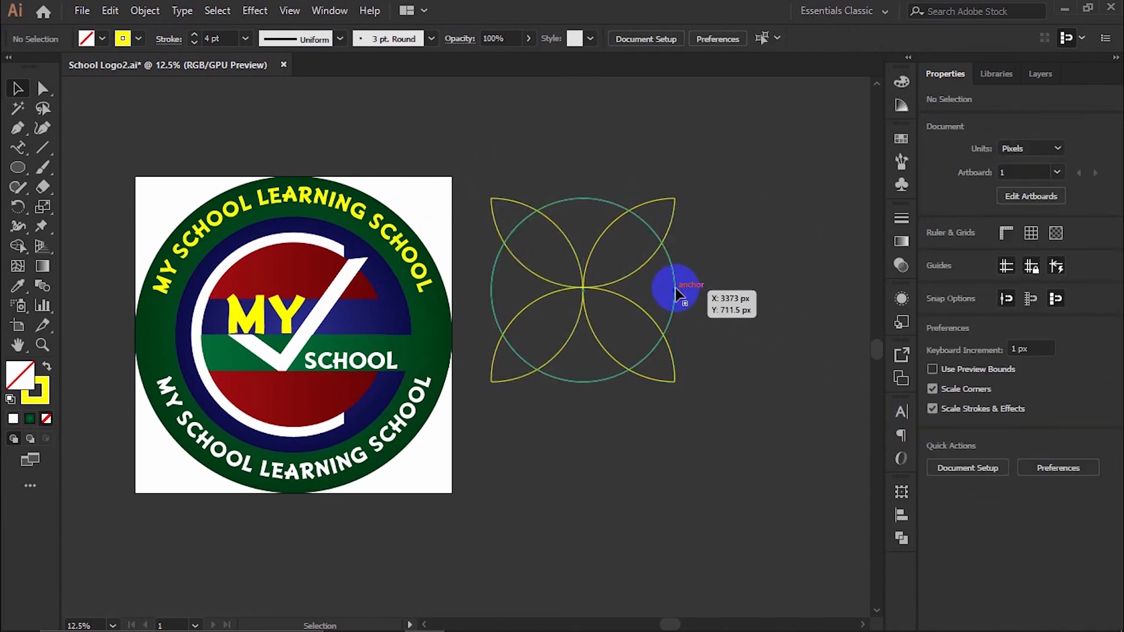
pyautogui.moveTo(677, 290); pyautogui.dragTo(817, 180)
pyautogui.press('Delete')
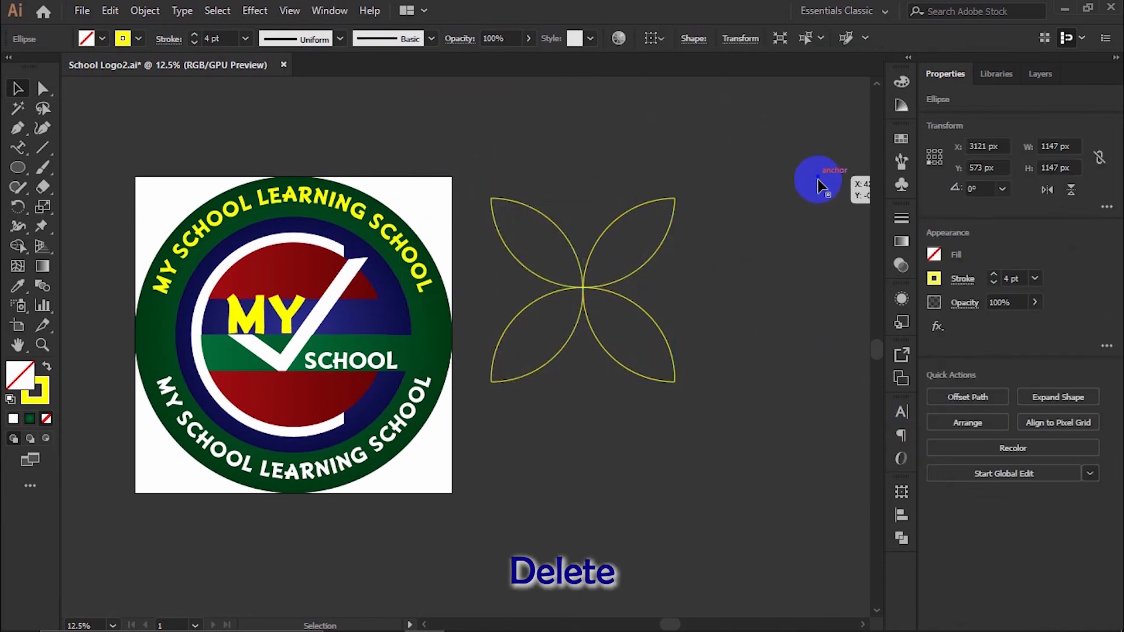
# Draw straight centre lines from tip to ornament centre in the upper-right and lower-right petals.
pyautogui.scroll(7, 670, 196)
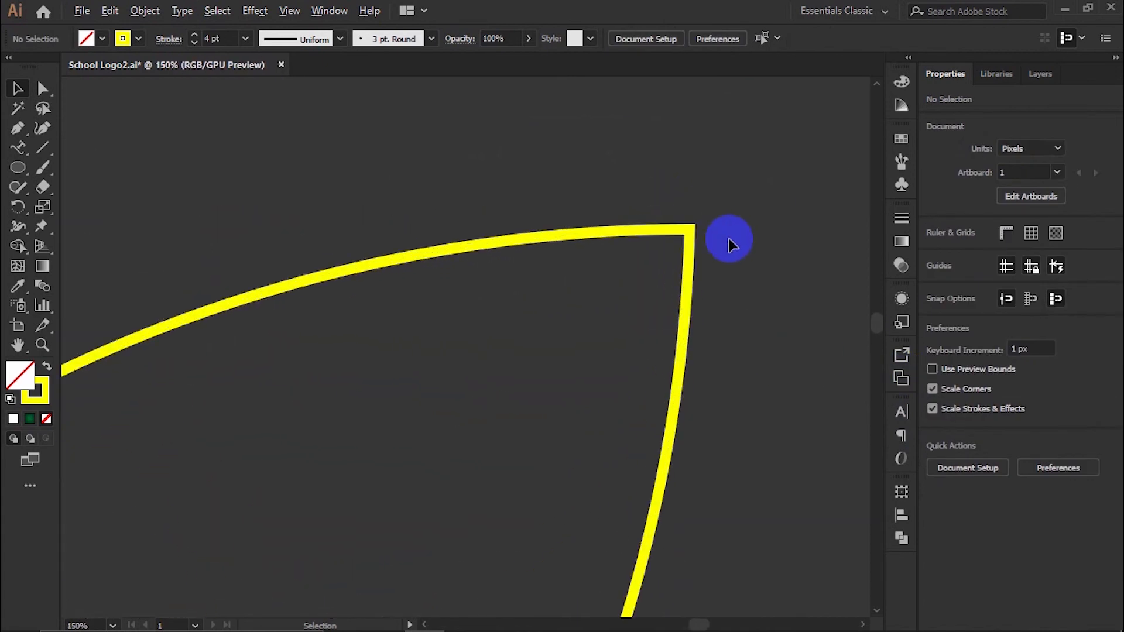
pyautogui.scroll(3, 728, 243)
pyautogui.scroll(-8, 729, 243)
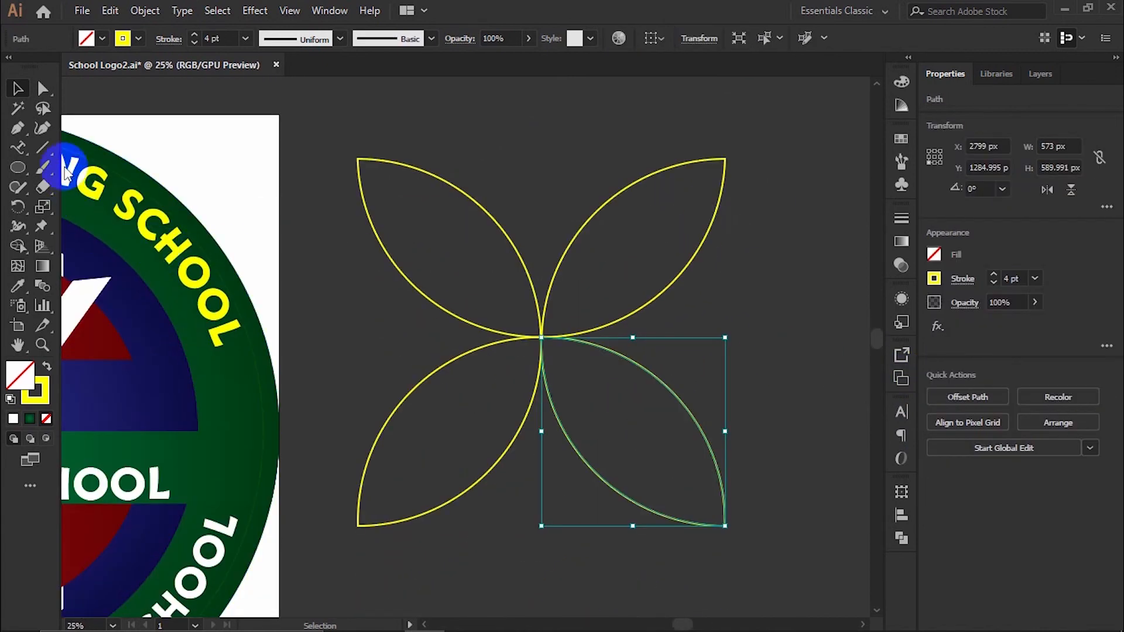
pyautogui.click(44, 153)
pyautogui.scroll(2, 704, 238)
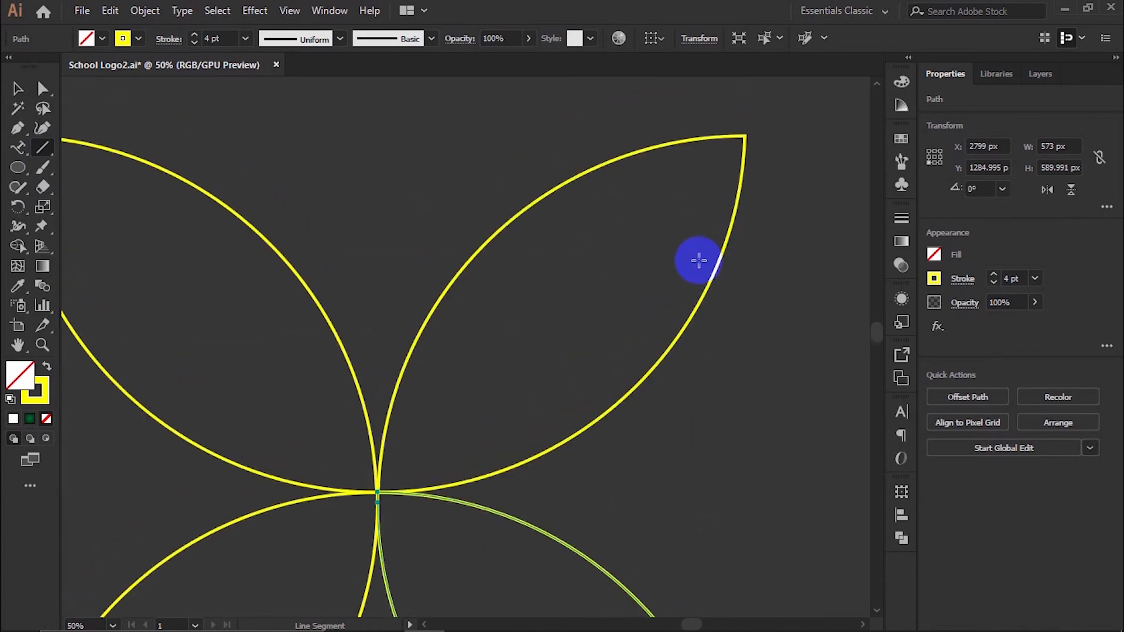
pyautogui.moveTo(740, 151); pyautogui.dragTo(374, 493)
pyautogui.scroll(-1, 665, 409)
pyautogui.moveTo(758, 550); pyautogui.dragTo(514, 299)
# Draw matching centre lines from tip to ornament centre in the lower-left and upper-left petals.
pyautogui.scroll(-2, 513, 298)
pyautogui.scroll(3, 510, 339)
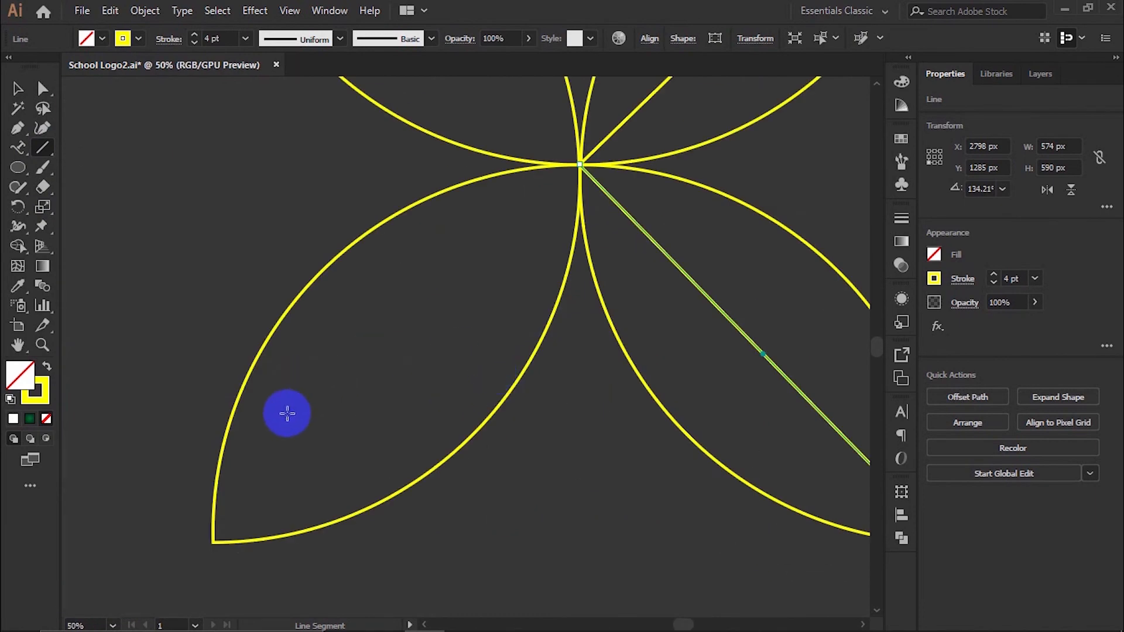
pyautogui.moveTo(212, 542); pyautogui.dragTo(578, 163)
pyautogui.scroll(-3, 509, 308)
pyautogui.scroll(2, 472, 253)
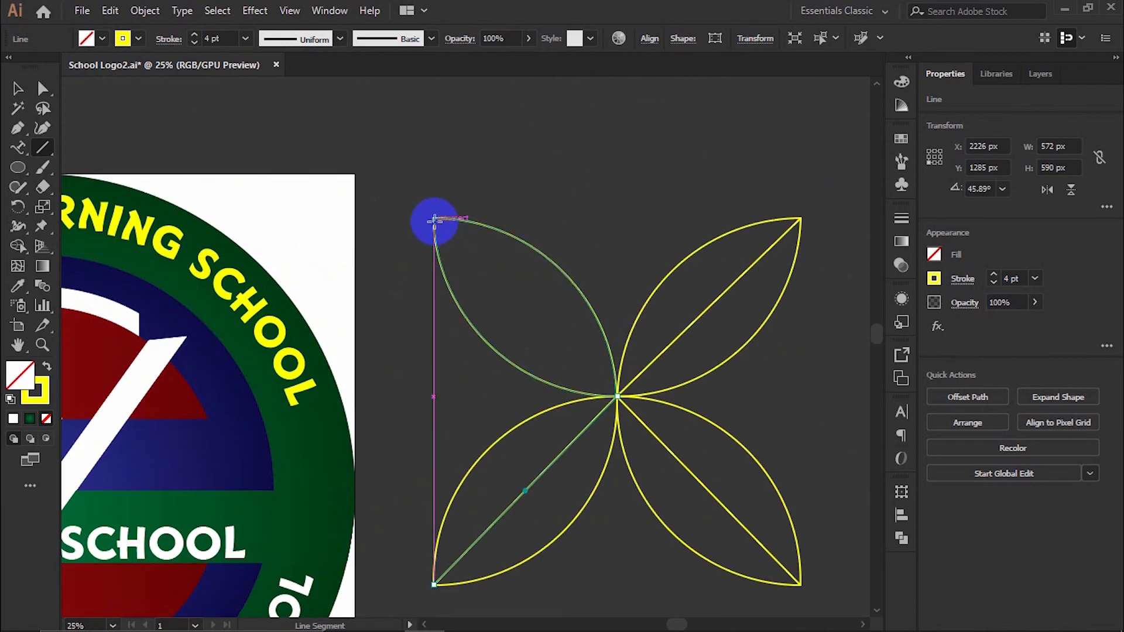
pyautogui.moveTo(433, 217); pyautogui.dragTo(466, 269)
pyautogui.moveTo(608, 391); pyautogui.dragTo(617, 396)
pyautogui.scroll(4, 602, 394)
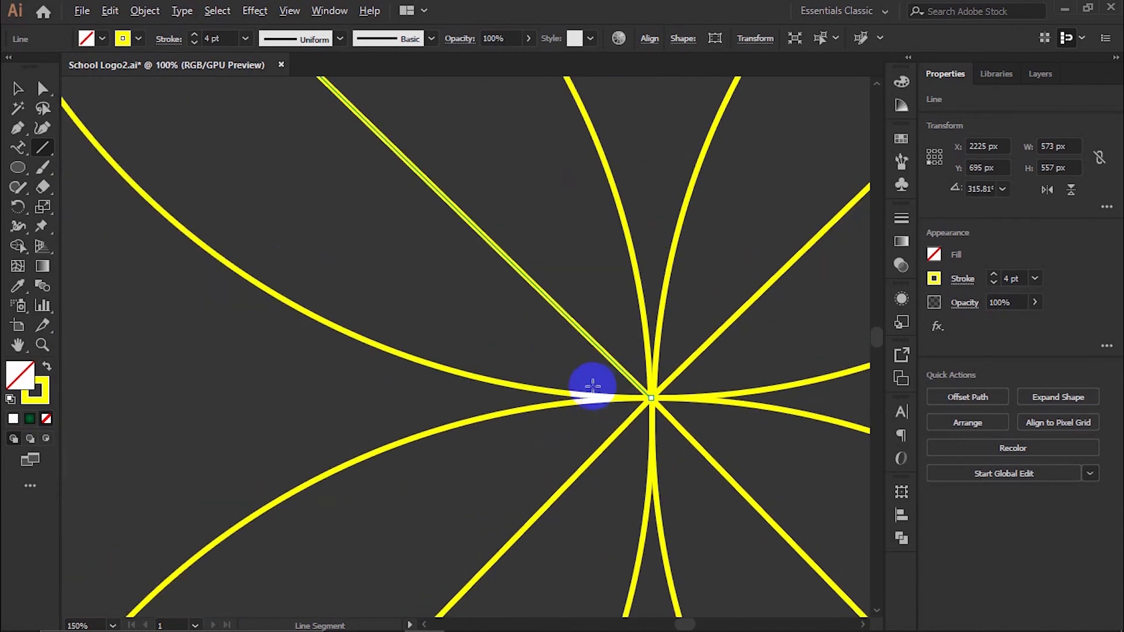
pyautogui.scroll(-4, 588, 384)
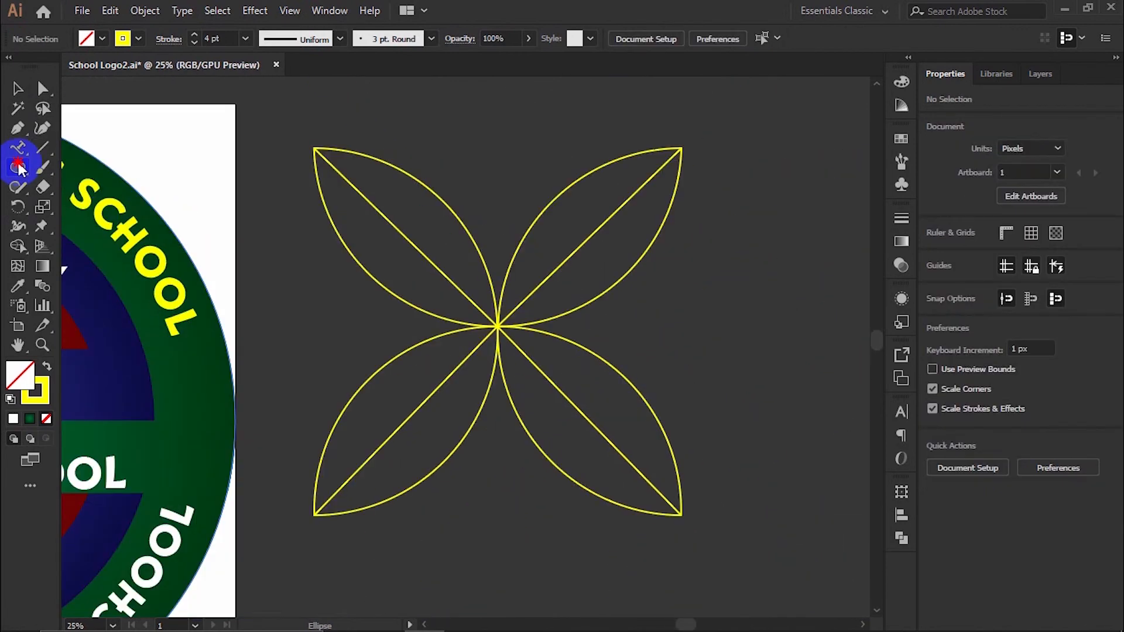
# Draw a square about 142 px wide between the two left petals and rotate it to 315° to form a diamond.
pyautogui.moveTo(17, 167); pyautogui.dragTo(83, 173)
pyautogui.moveTo(314, 288); pyautogui.dragTo(358, 332)
pyautogui.scroll(3, 358, 331)
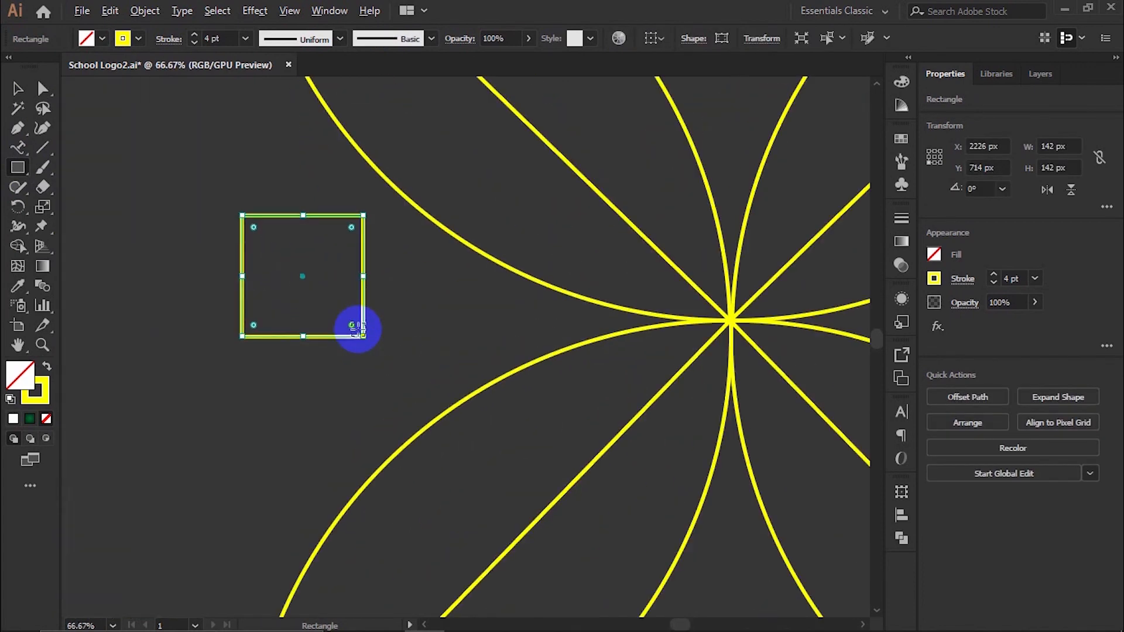
pyautogui.scroll(3, 358, 327)
pyautogui.click(19, 89)
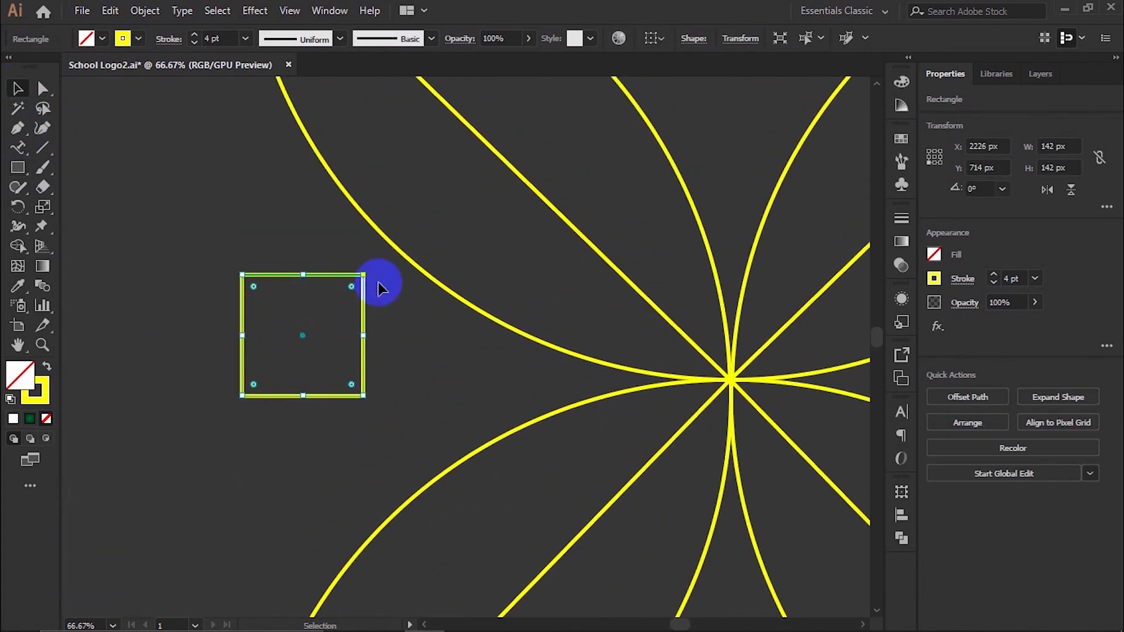
pyautogui.moveTo(366, 269); pyautogui.dragTo(390, 319)
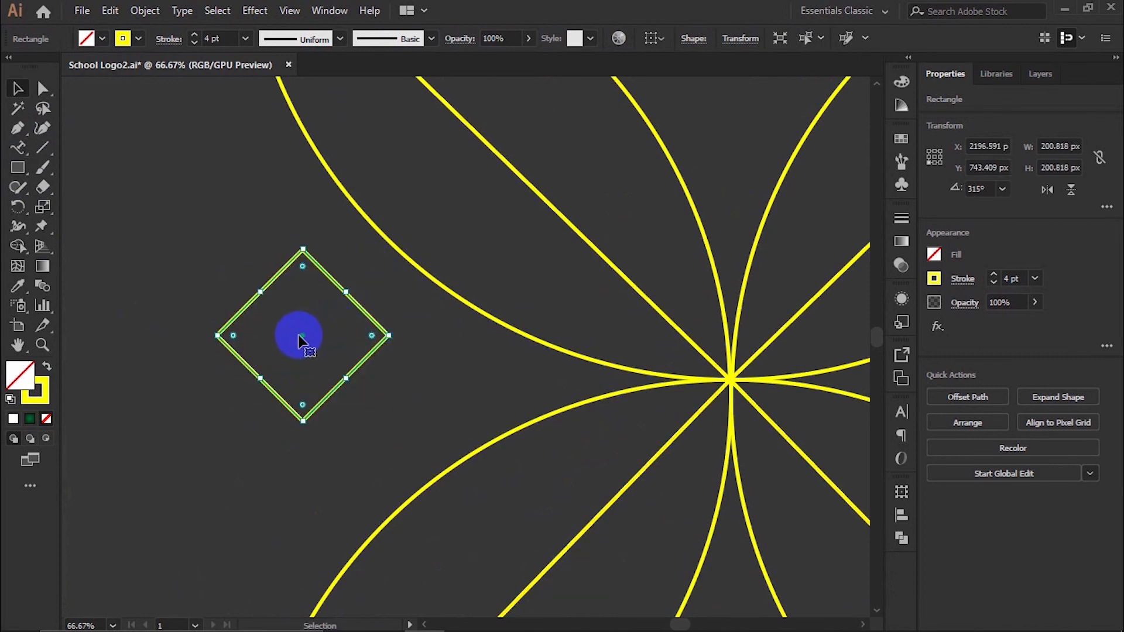
# Copy the diamond to the gap between the right petals, then add copies of both rotated 90° in the upper and lower gaps.
pyautogui.moveTo(298, 339); pyautogui.dragTo(615, 335)
pyautogui.scroll(-3, 306, 305)
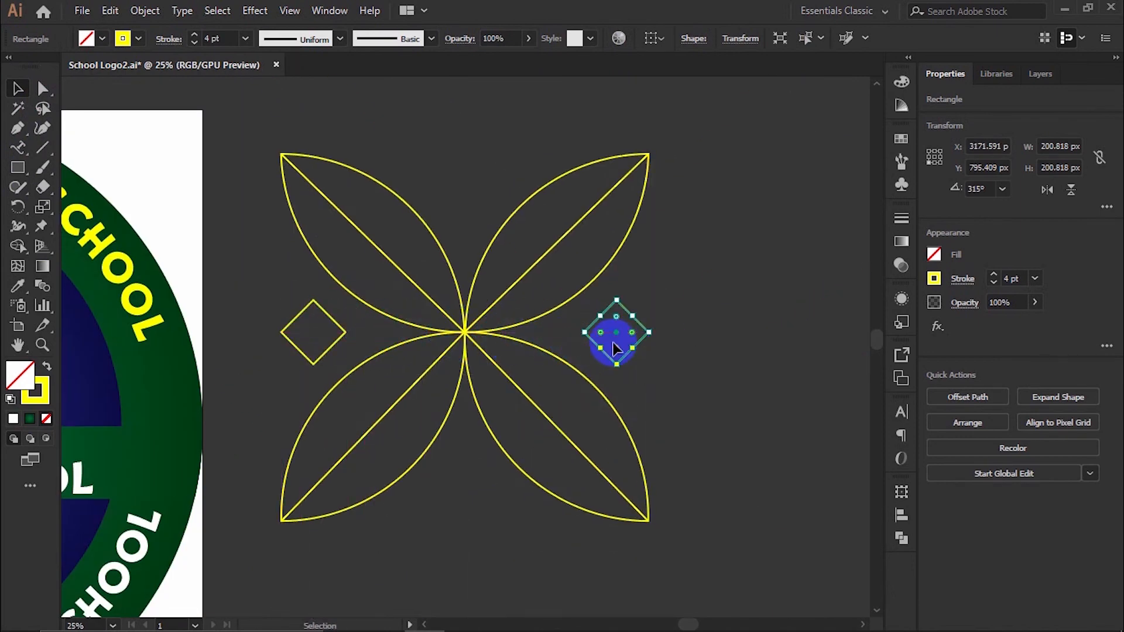
pyautogui.keyDown('shift'); pyautogui.click(341, 343); pyautogui.keyUp('shift')
pyautogui.moveTo(655, 336); pyautogui.dragTo(497, 126)
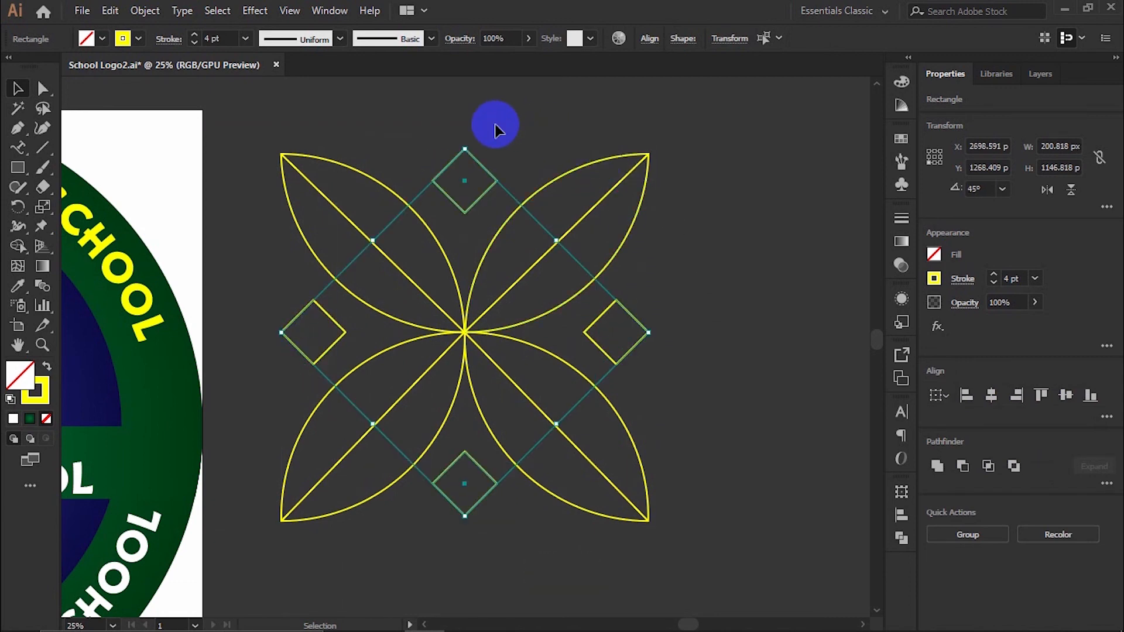
pyautogui.click(712, 241)
pyautogui.scroll(-3, 706, 322)
# Group all petals, centre lines and diamonds of the ornament into one object.
pyautogui.moveTo(738, 429); pyautogui.dragTo(555, 233)
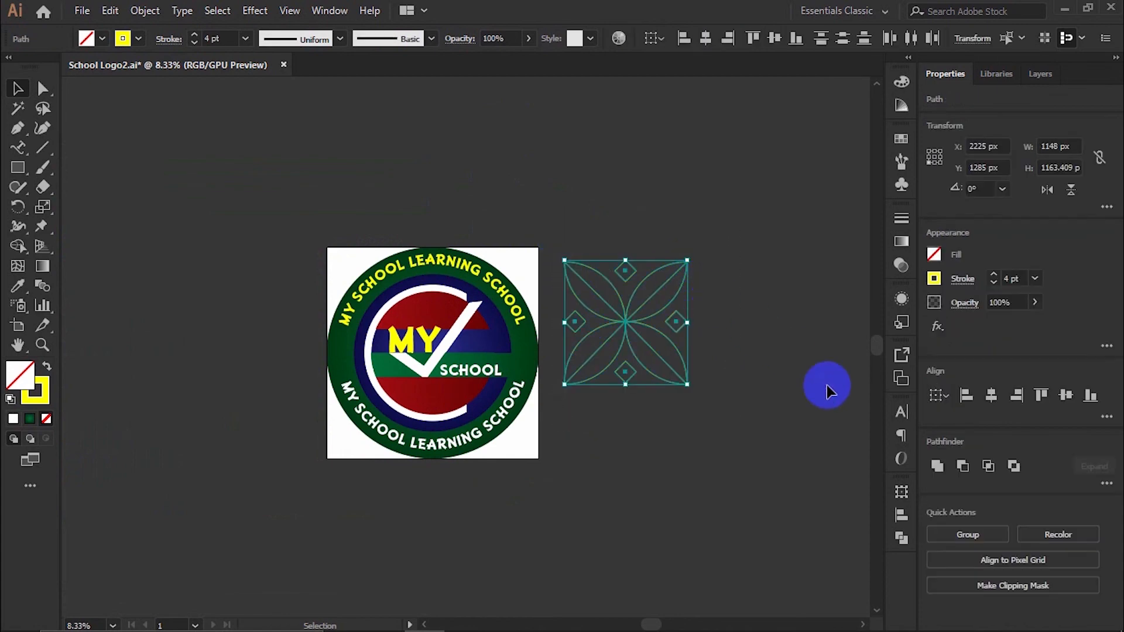
pyautogui.click(968, 536)
pyautogui.scroll(3, 714, 323)
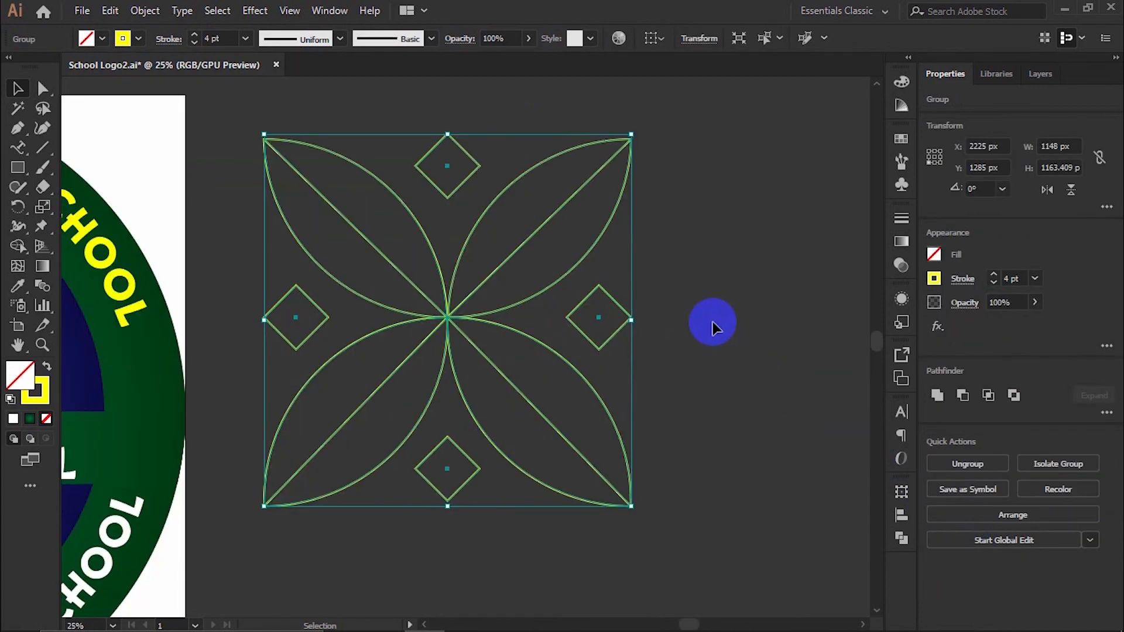
# Constrain the ornament's proportions with Scale Corners and Scale Strokes & Effects enabled, and set its stroke to 12 pt.
pyautogui.click(1105, 209)
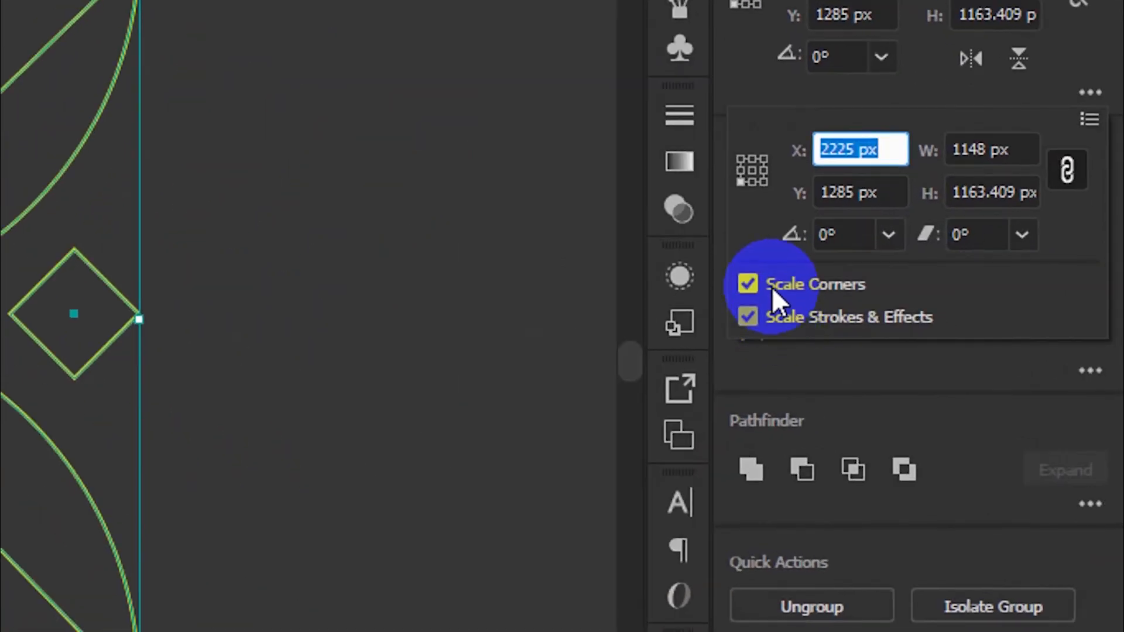
pyautogui.click(947, 303)
pyautogui.click(946, 303)
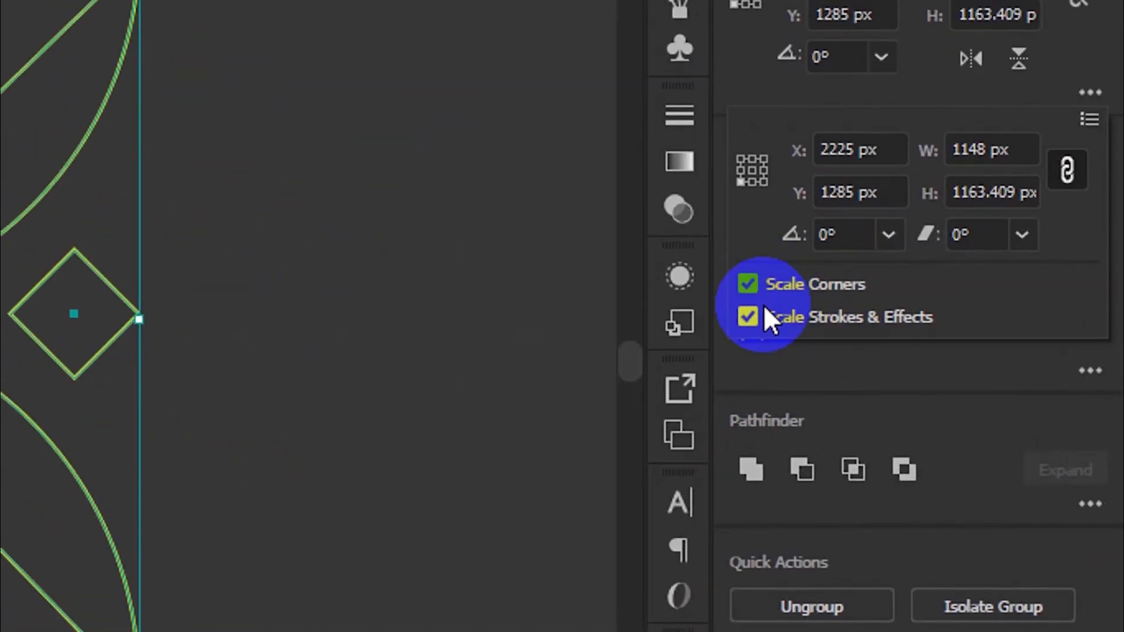
pyautogui.click(1090, 92)
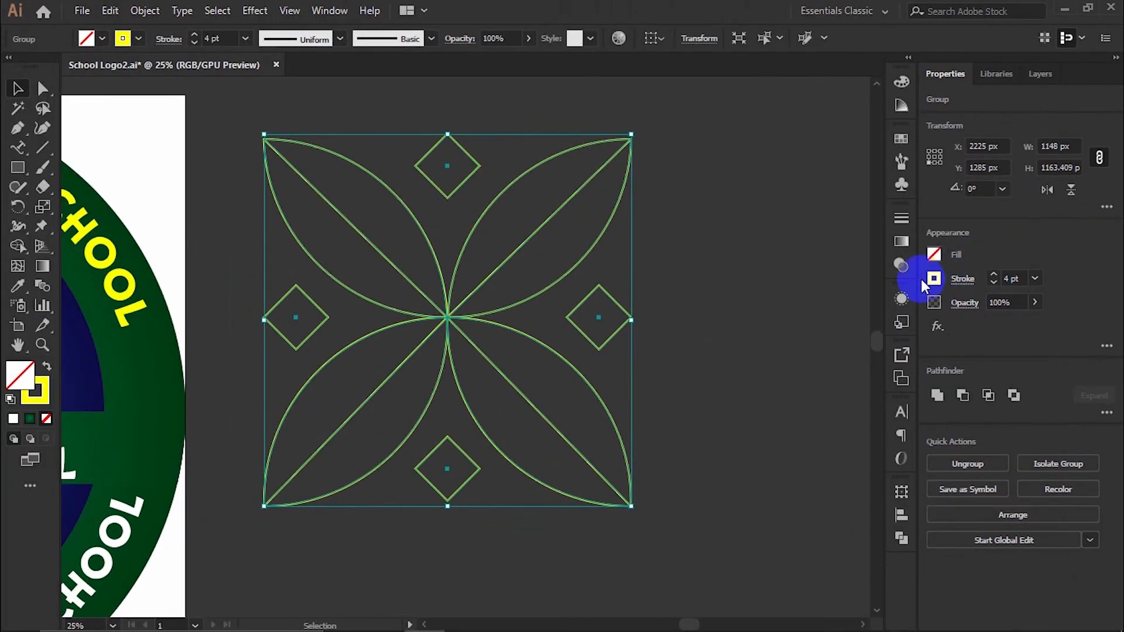
pyautogui.click(995, 274)
pyautogui.click(783, 321)
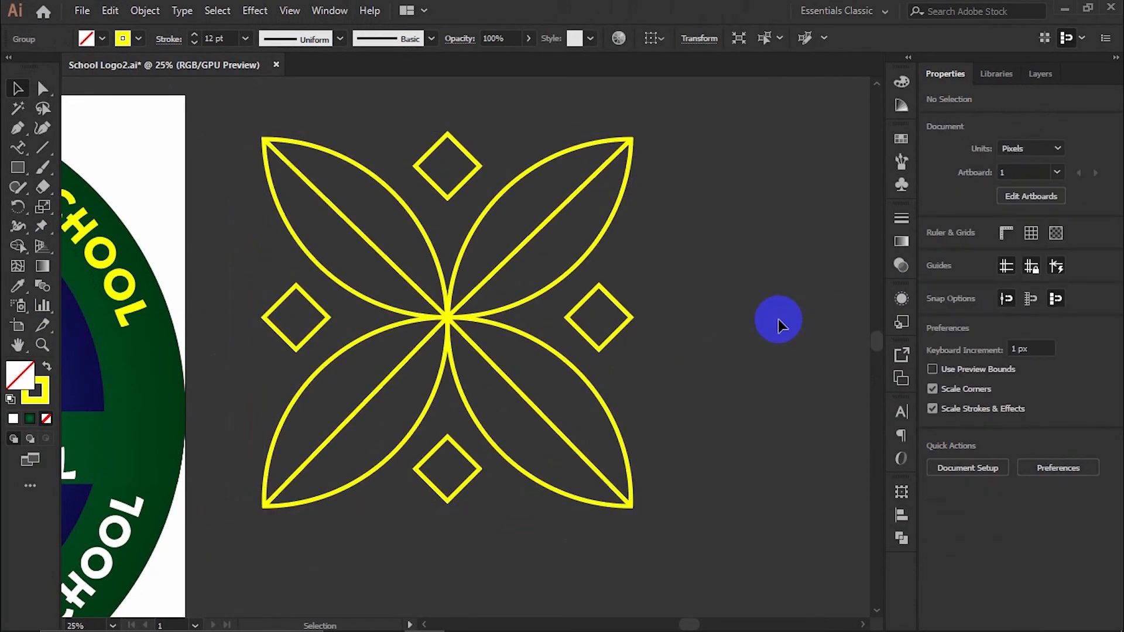
# Scale the ornament down proportionally to about 150 px wide and move it onto the right side of the green ring.
pyautogui.scroll(-2, 778, 319)
pyautogui.click(663, 275)
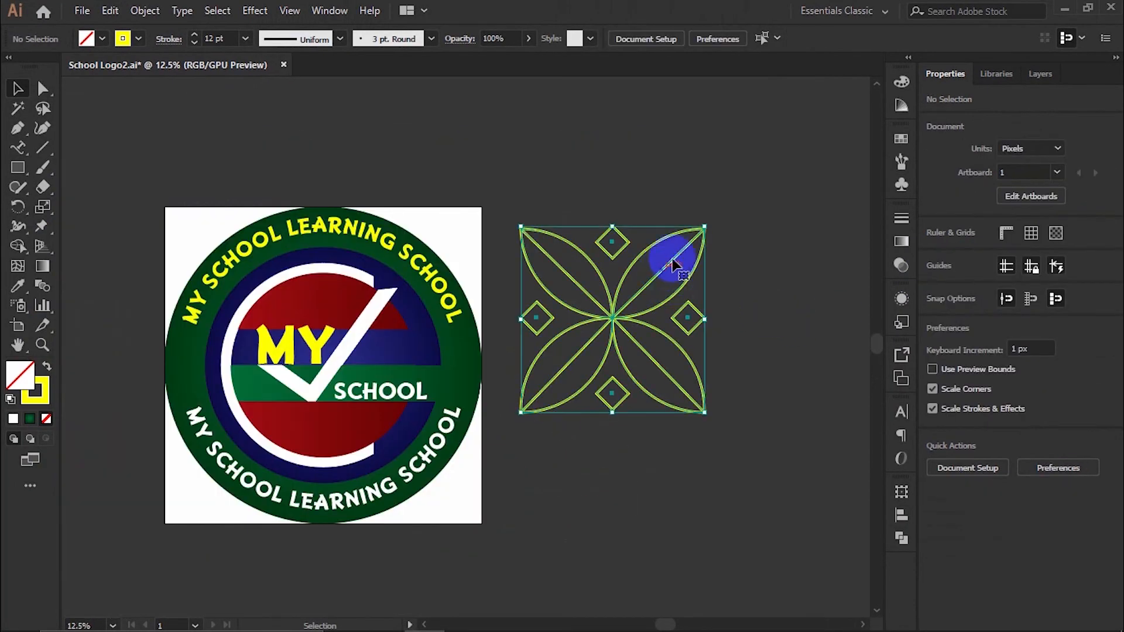
pyautogui.moveTo(704, 227); pyautogui.dragTo(545, 388)
pyautogui.scroll(3, 436, 386)
pyautogui.moveTo(685, 413); pyautogui.dragTo(491, 329)
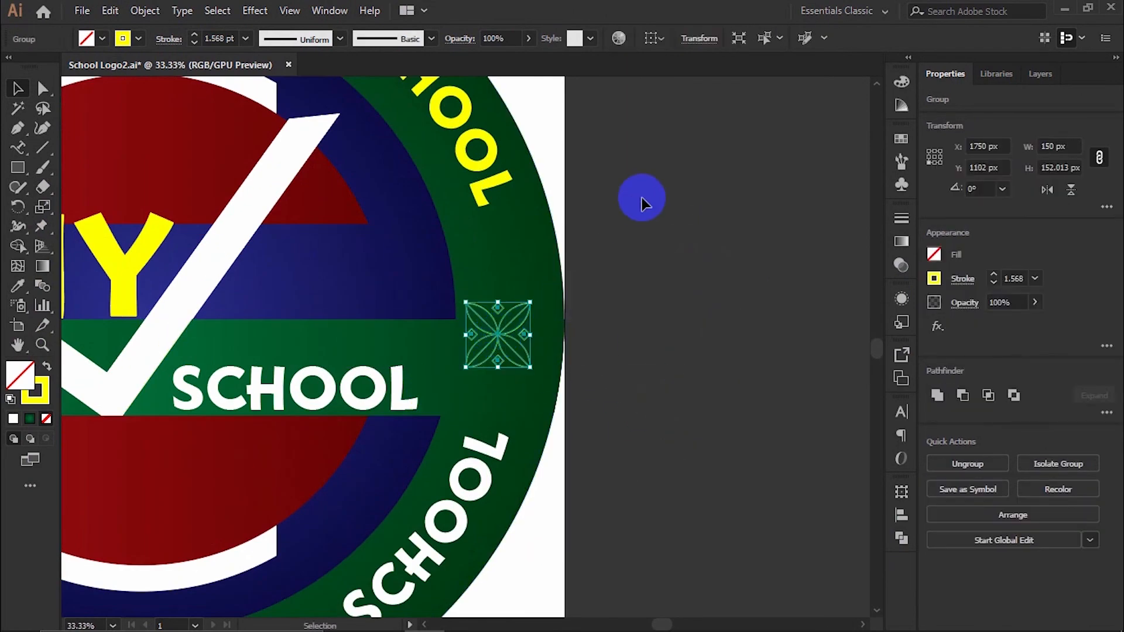
# Align the small ornament to the artboard's vertical centre.
pyautogui.click(652, 38)
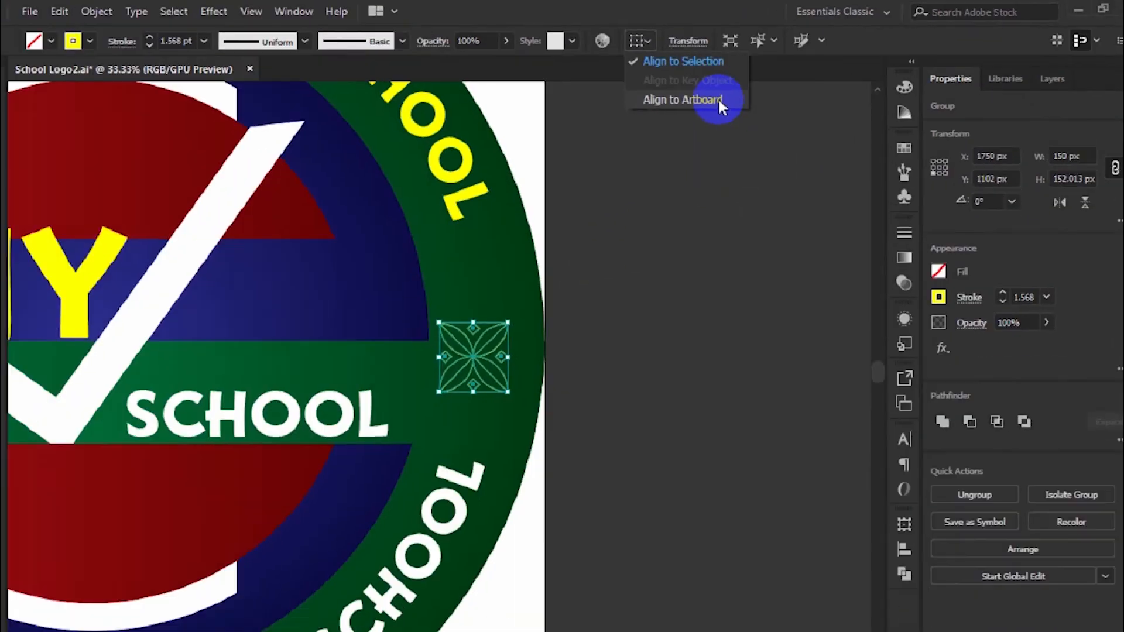
pyautogui.click(591, 188)
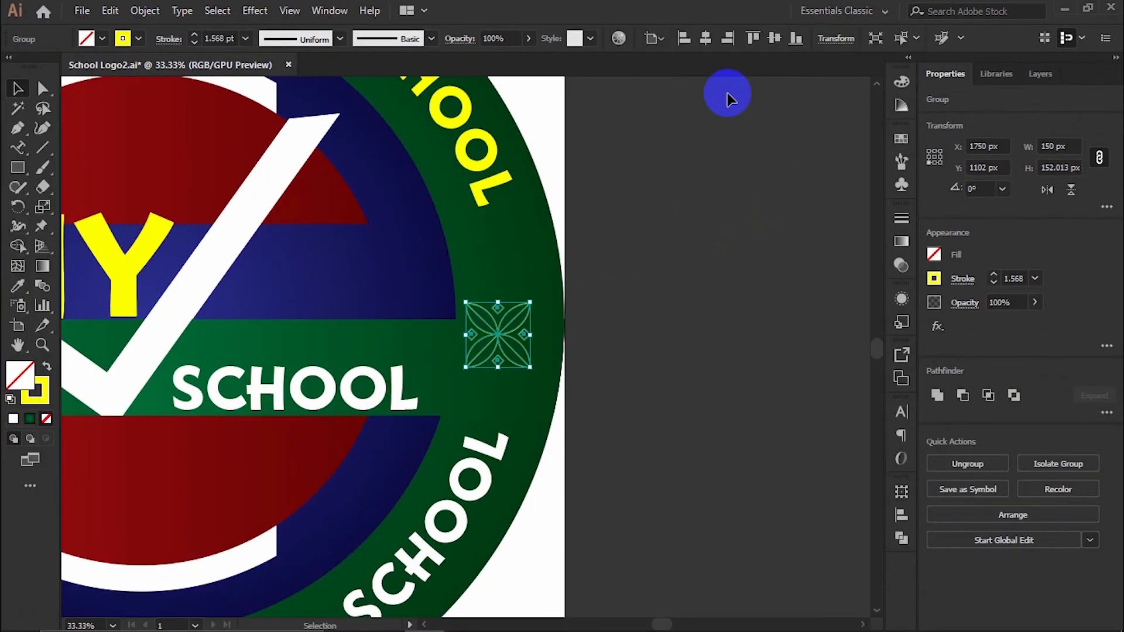
pyautogui.click(892, 517)
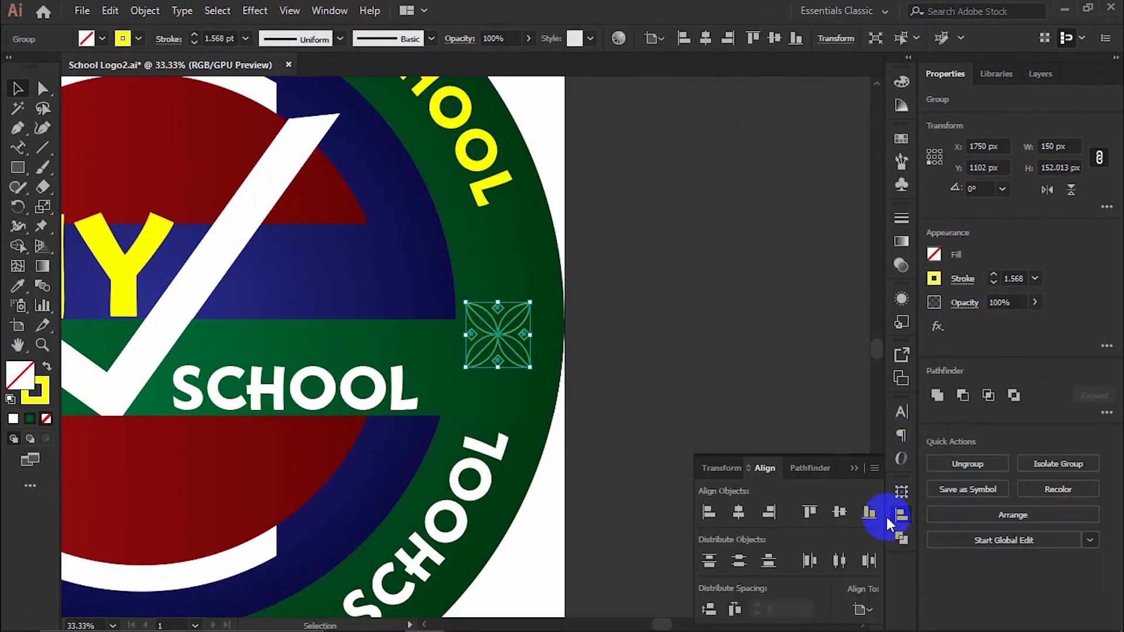
pyautogui.click(841, 511)
pyautogui.click(759, 357)
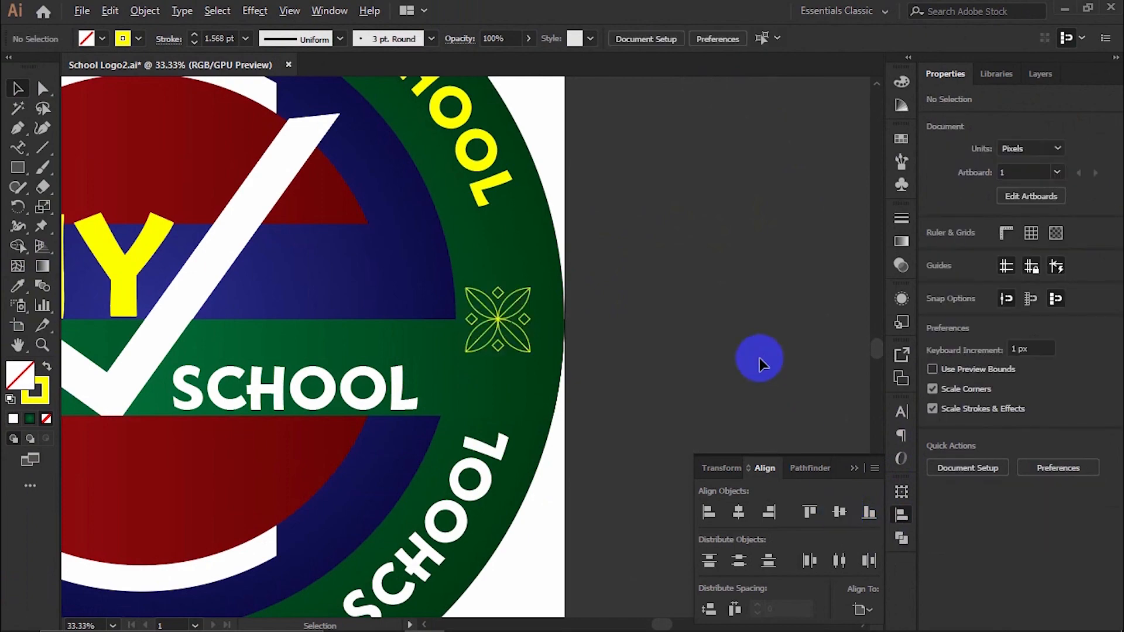
# Shift the ornament slightly outward so it sits midway across the green ring, at about X 1772 px.
pyautogui.scroll(-1, 760, 357)
pyautogui.scroll(5, 596, 330)
pyautogui.moveTo(527, 342); pyautogui.dragTo(570, 343)
pyautogui.scroll(-5, 588, 333)
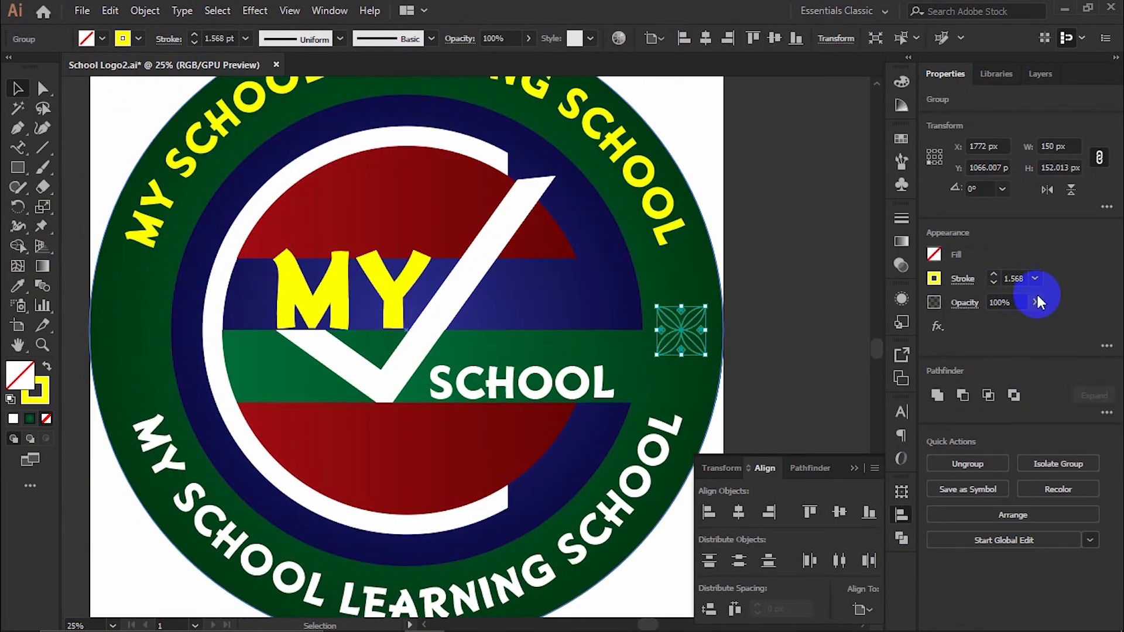
# Set the ornament's stroke to 4 pt and place a copy on the left side of the green ring.
pyautogui.click(992, 274)
pyautogui.click(828, 284)
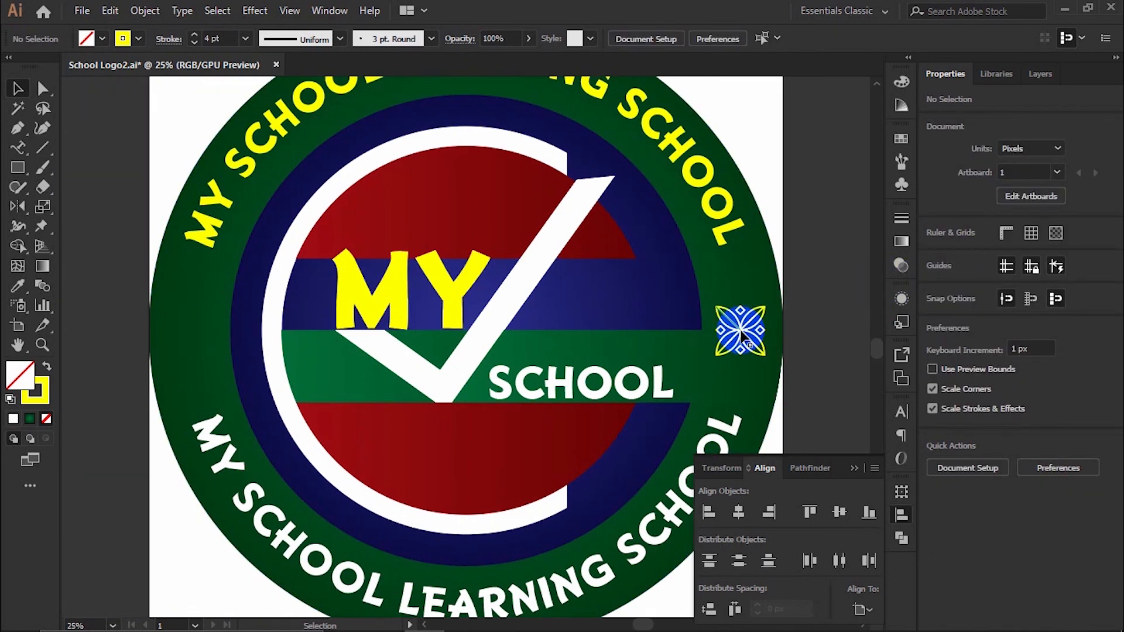
pyautogui.moveTo(741, 337); pyautogui.dragTo(189, 334)
pyautogui.click(838, 275)
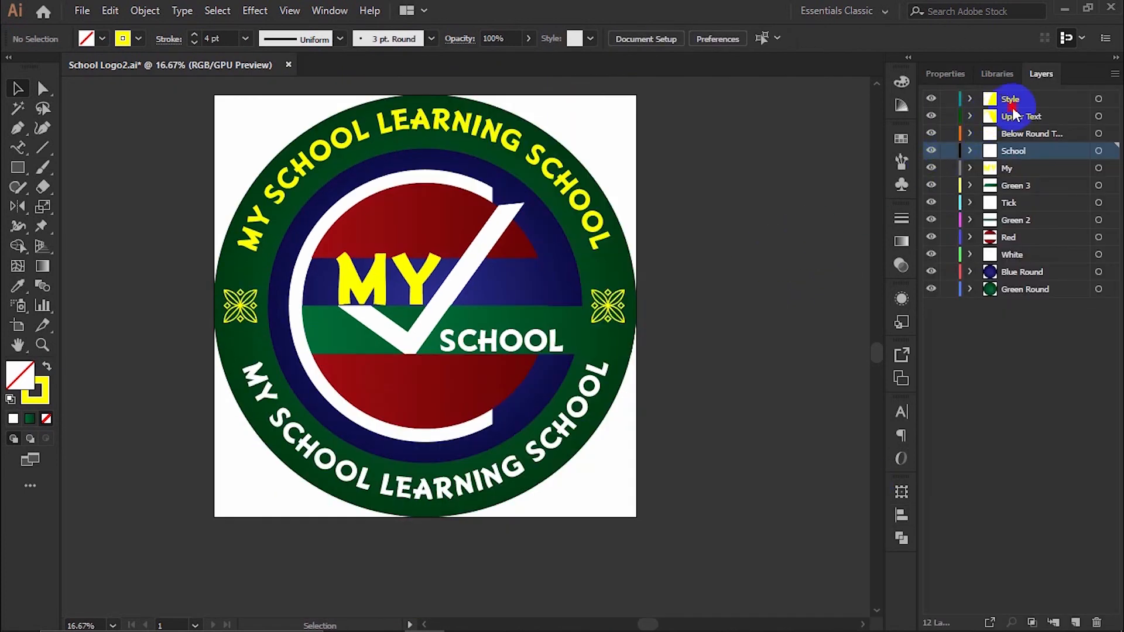
# Create a new layer above the Style layer and name it Icon.
pyautogui.click(1010, 105)
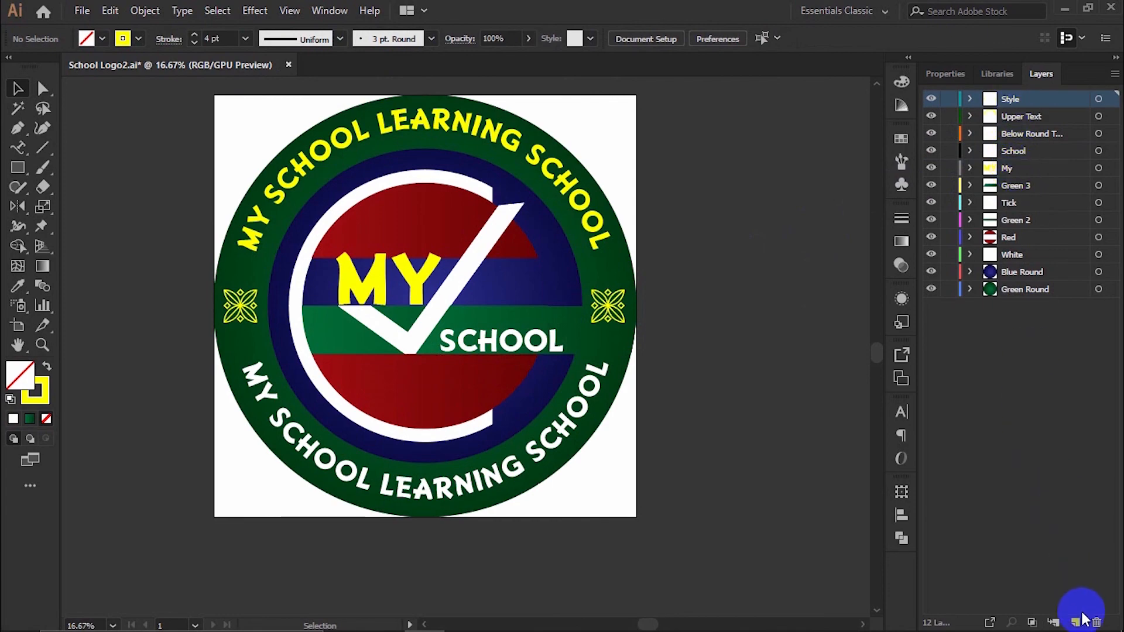
pyautogui.click(1079, 620)
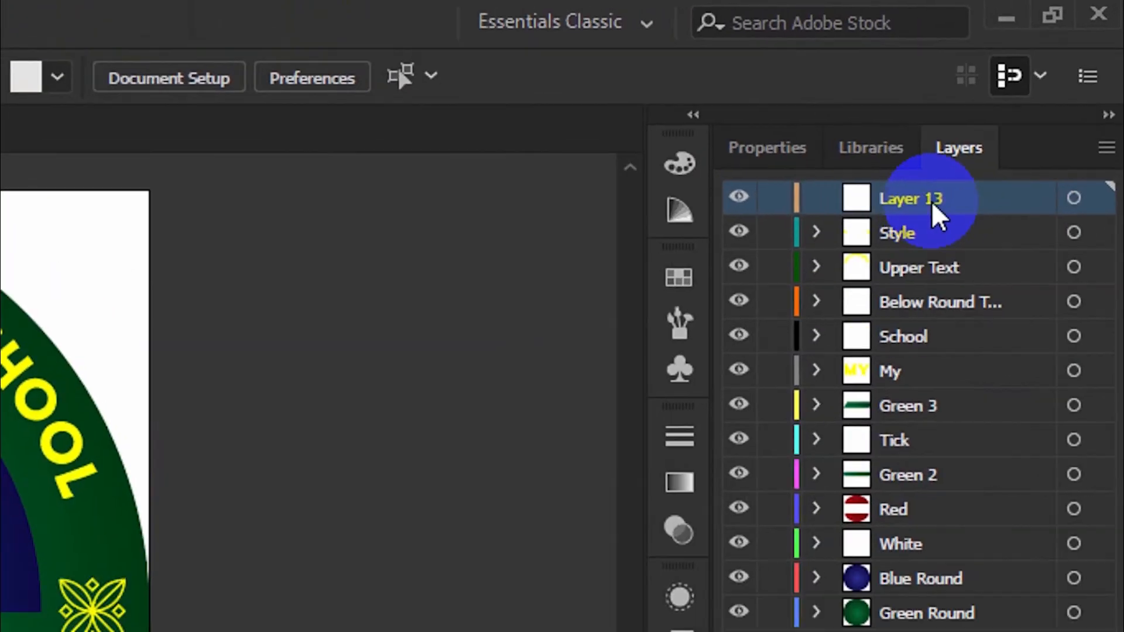
pyautogui.doubleClick(1026, 98)
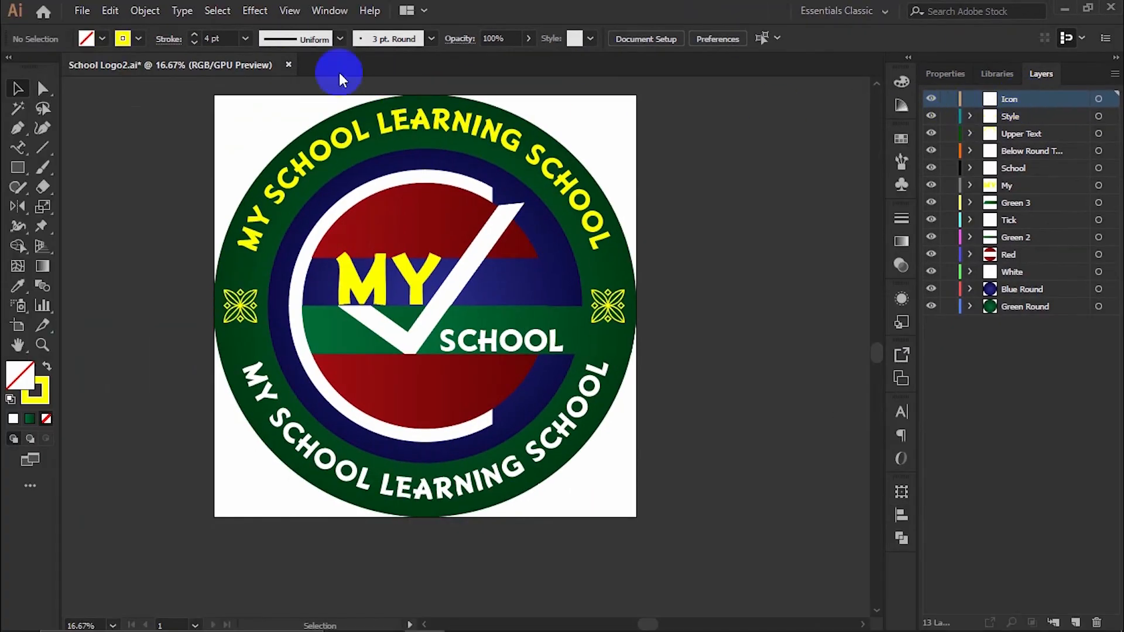
# Place the Icon image from the My School Logo folder onto the artboard.
pyautogui.click(89, 10)
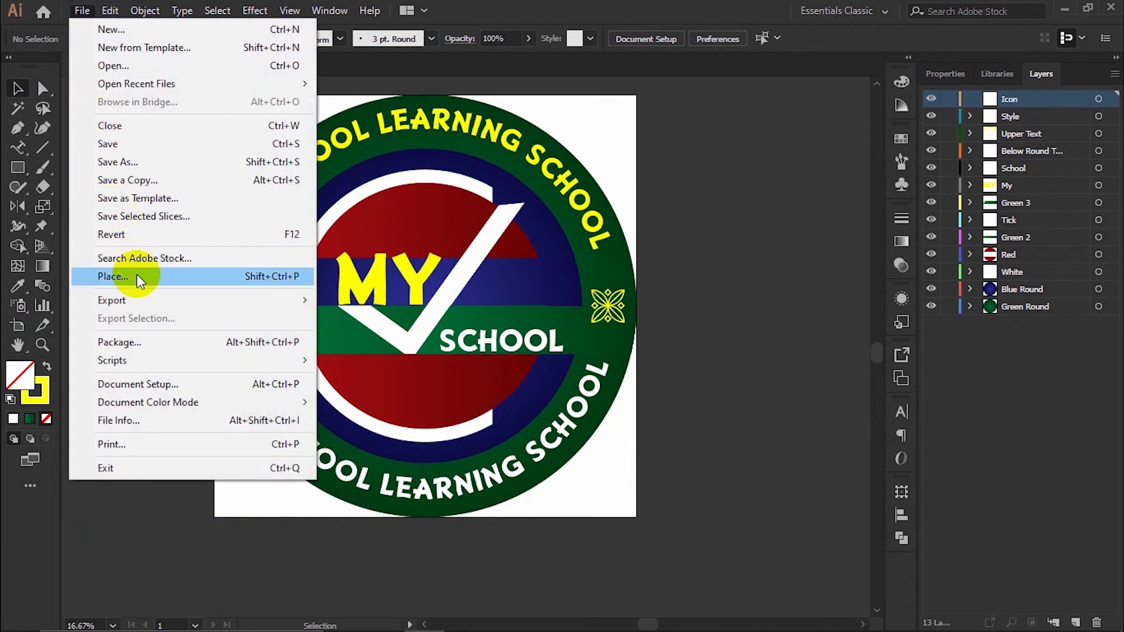
pyautogui.click(186, 278)
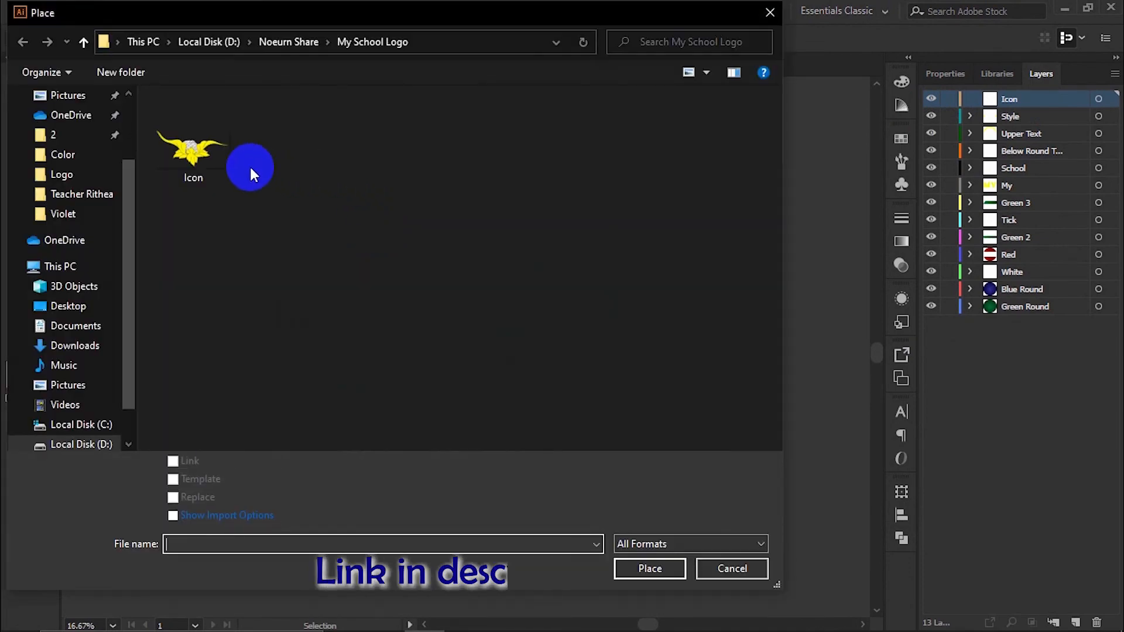
pyautogui.click(628, 567)
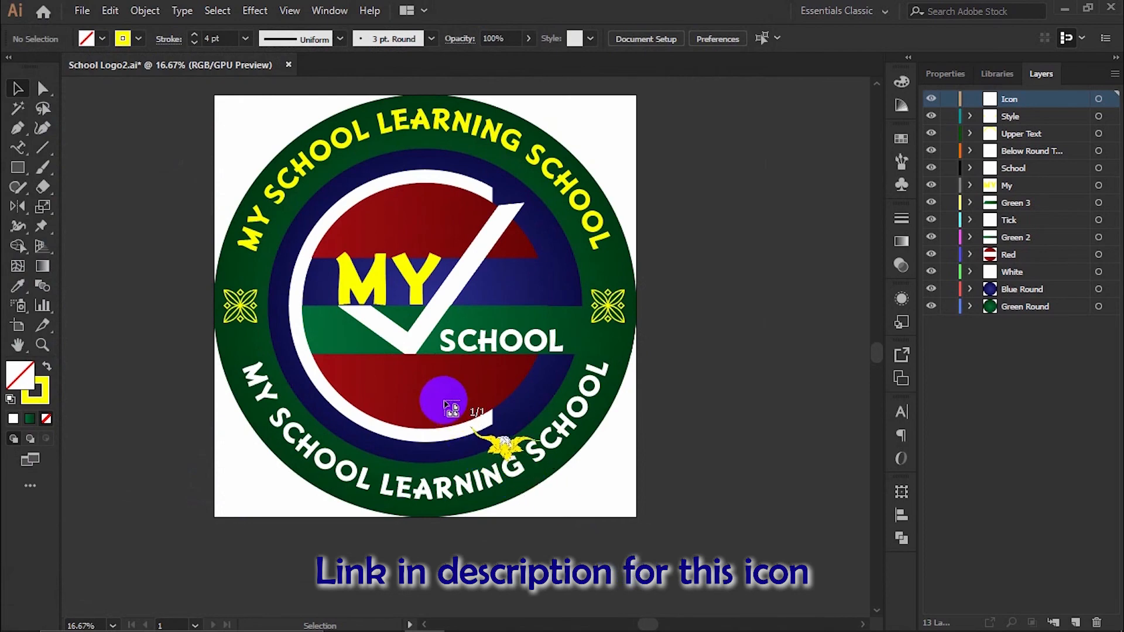
pyautogui.click(370, 313)
# Move the placed flower image to just below the lower tip of the white tick.
pyautogui.scroll(4, 429, 365)
pyautogui.moveTo(416, 305); pyautogui.dragTo(378, 403)
pyautogui.scroll(3, 383, 348)
pyautogui.moveTo(418, 356); pyautogui.dragTo(388, 362)
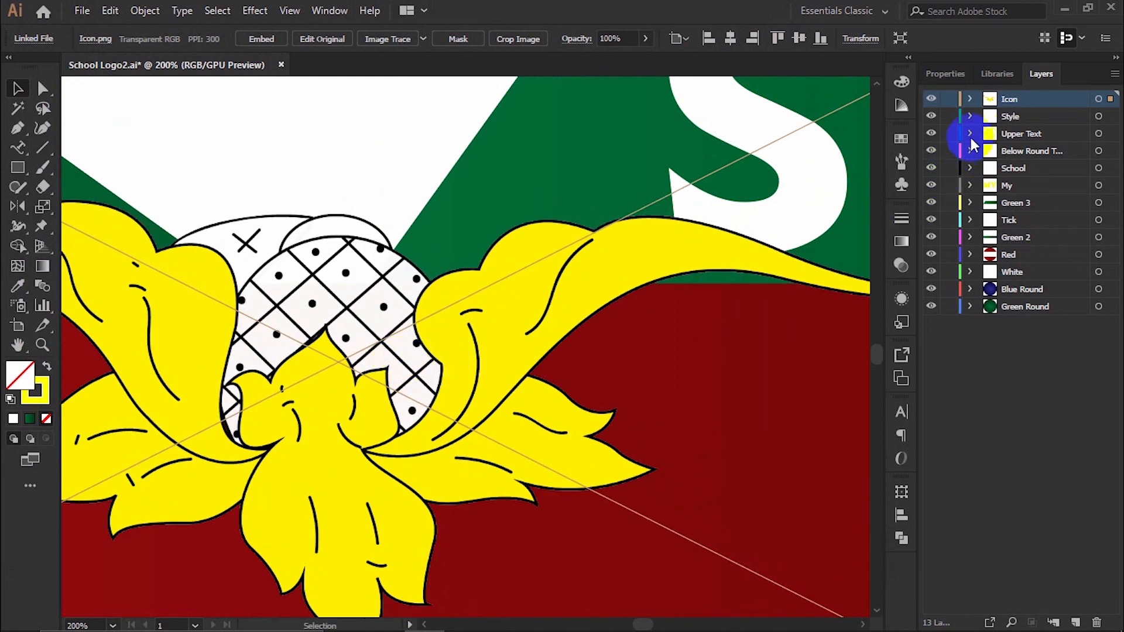
# Move the Icon layer between Green 3 and Tick, and fine-tune the flower's position under the tick's tip.
pyautogui.moveTo(1014, 108); pyautogui.dragTo(1014, 223)
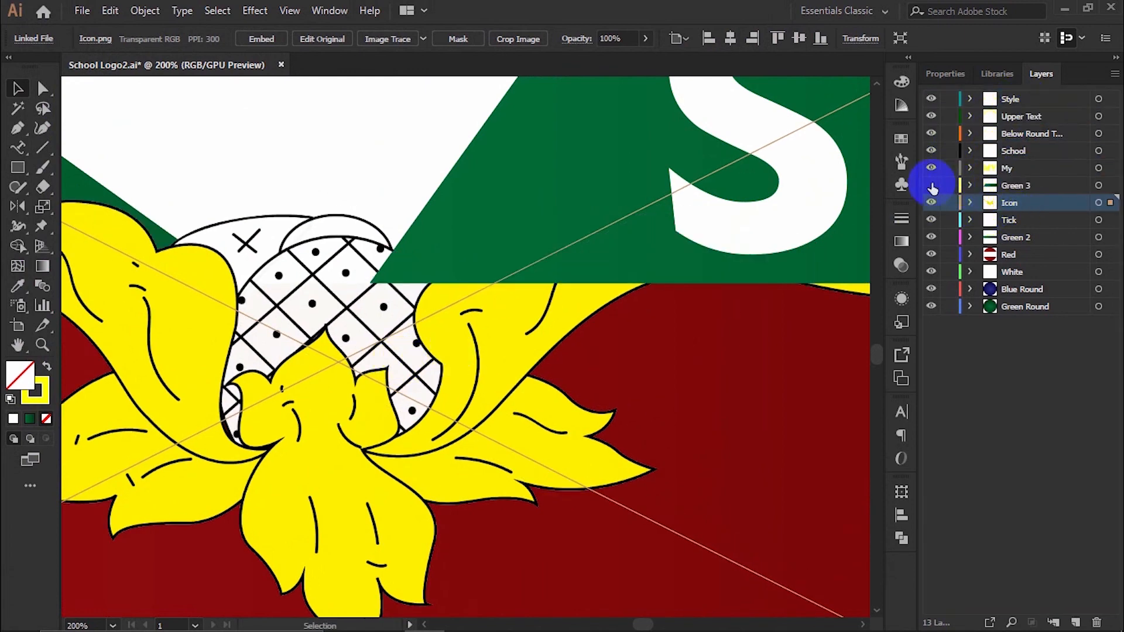
pyautogui.click(931, 184)
pyautogui.moveTo(323, 278); pyautogui.dragTo(290, 286)
pyautogui.scroll(-3, 252, 286)
pyautogui.scroll(5, 246, 277)
pyautogui.scroll(-8, 410, 296)
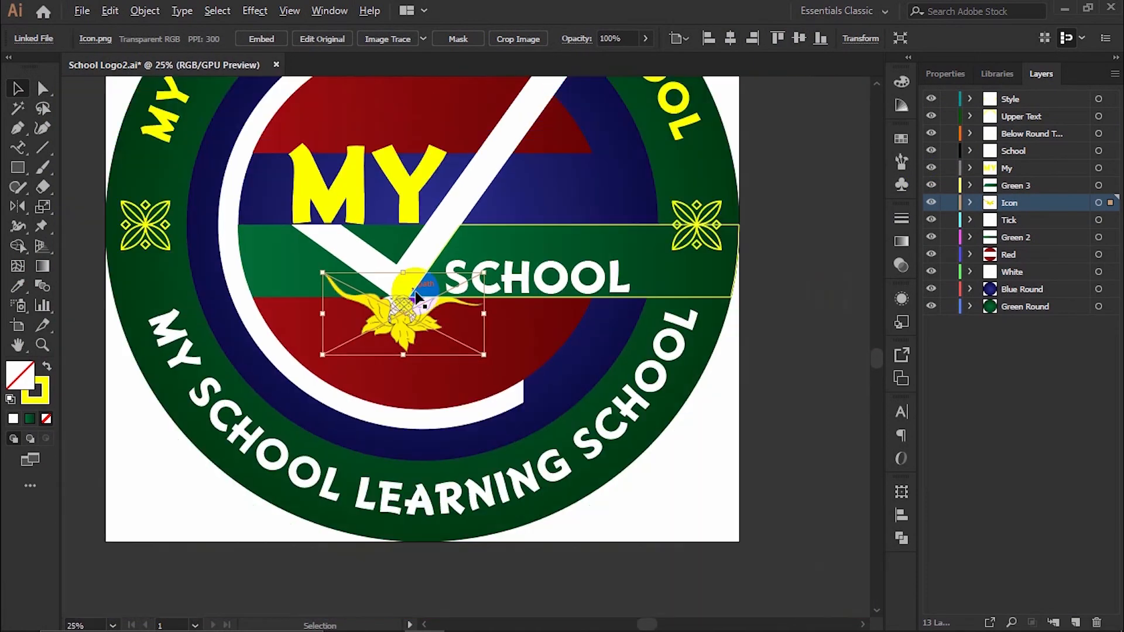
pyautogui.click(834, 459)
pyautogui.scroll(2, 834, 459)
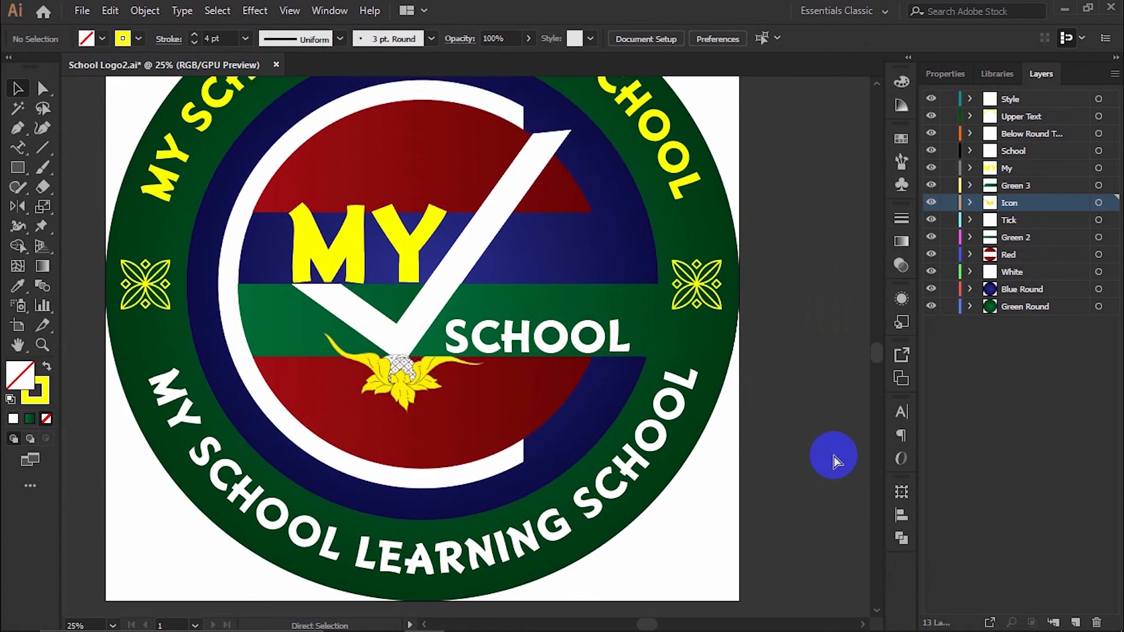